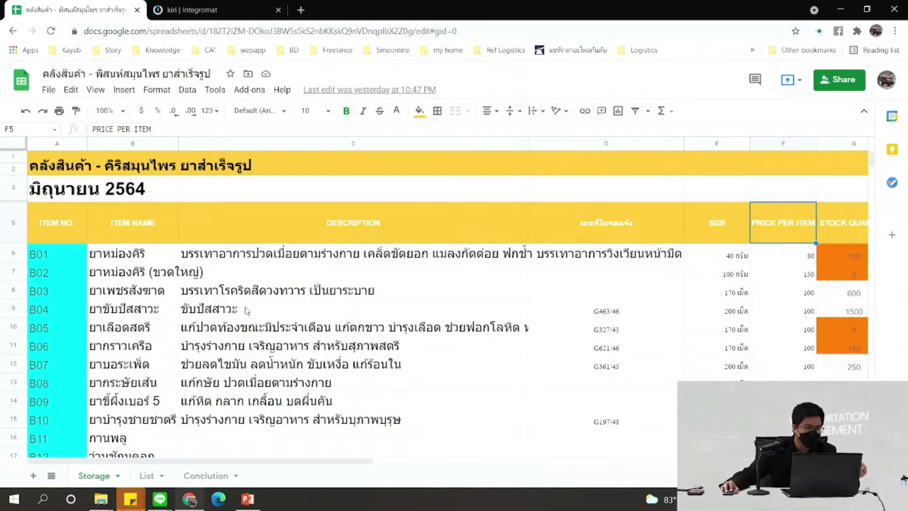
Search the web for "google sheet" in a new browser tab
click(301, 9)
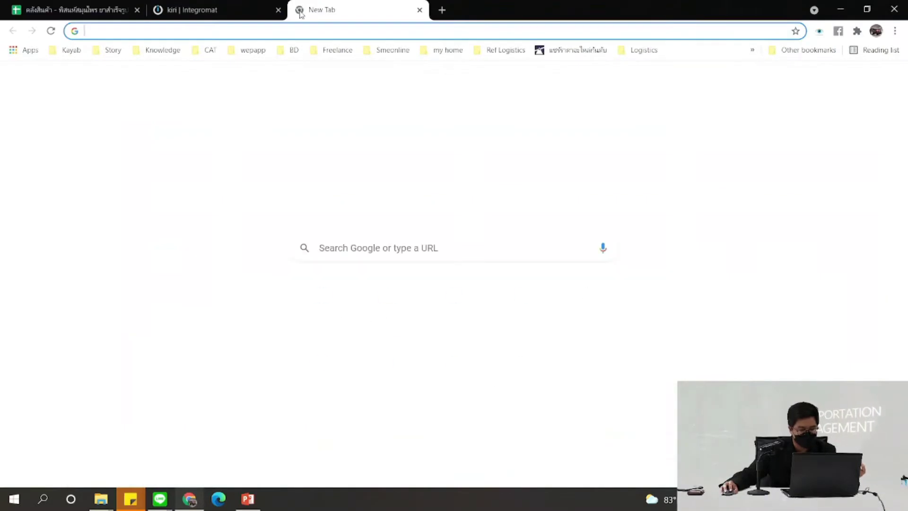
text(goo)
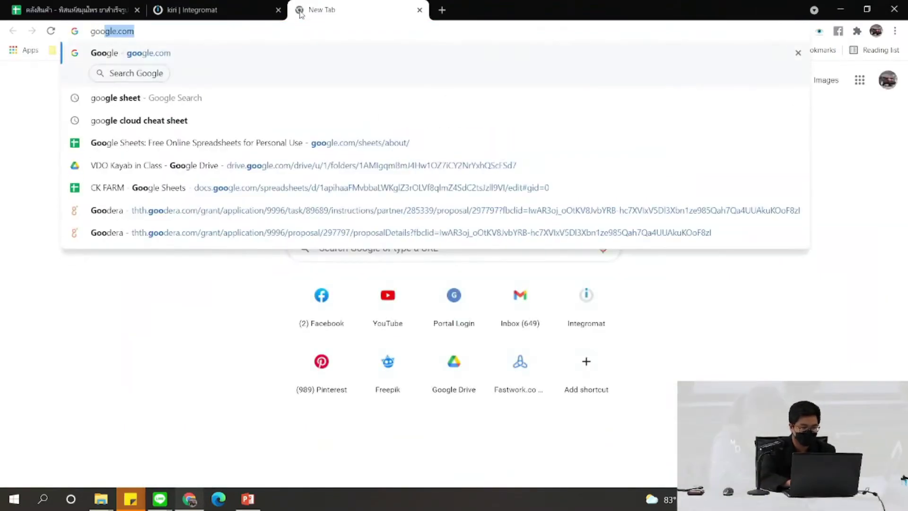
text(gle)
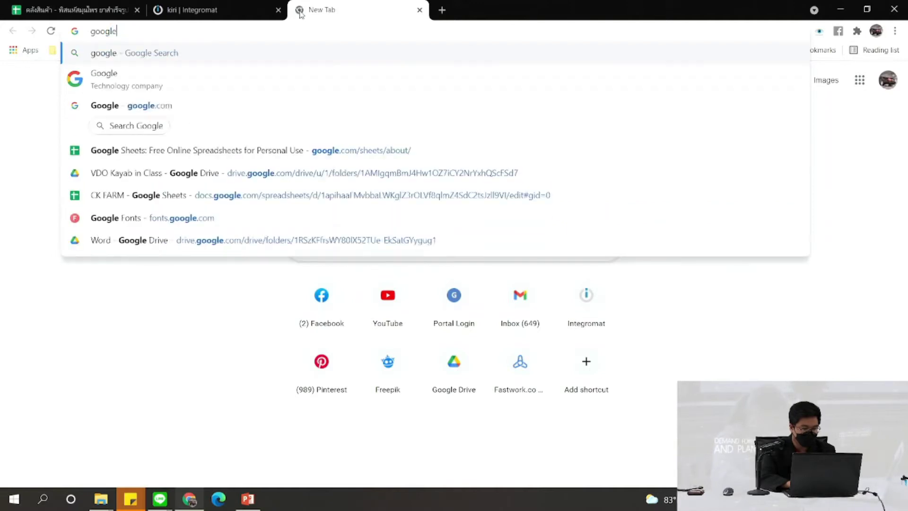
key(Return)
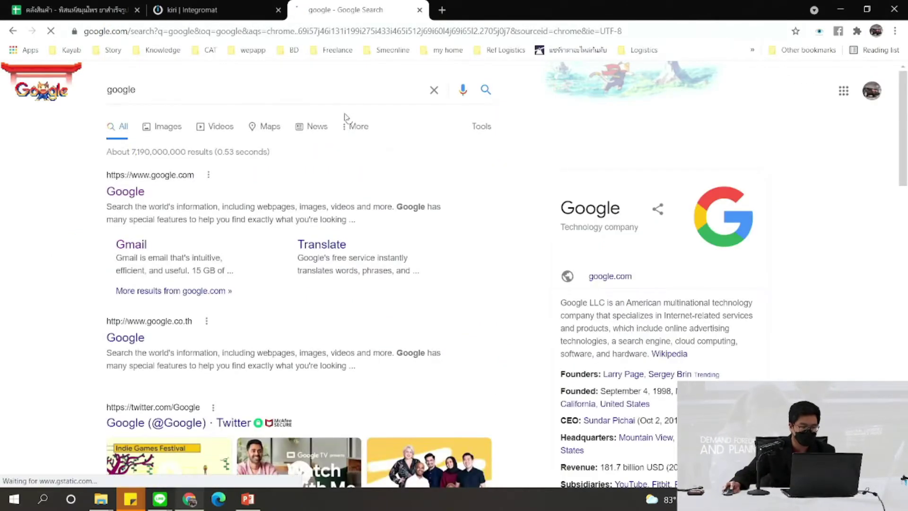
click(340, 95)
text(sheet)
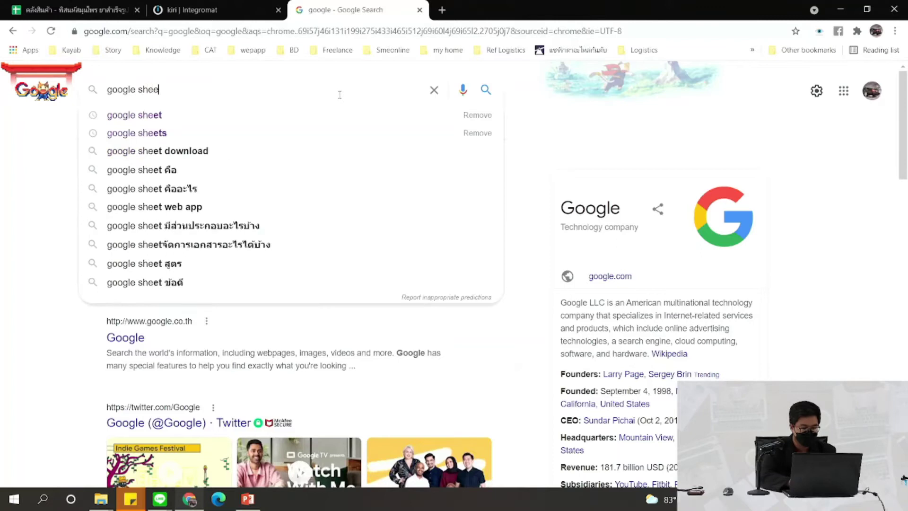
key(Return)
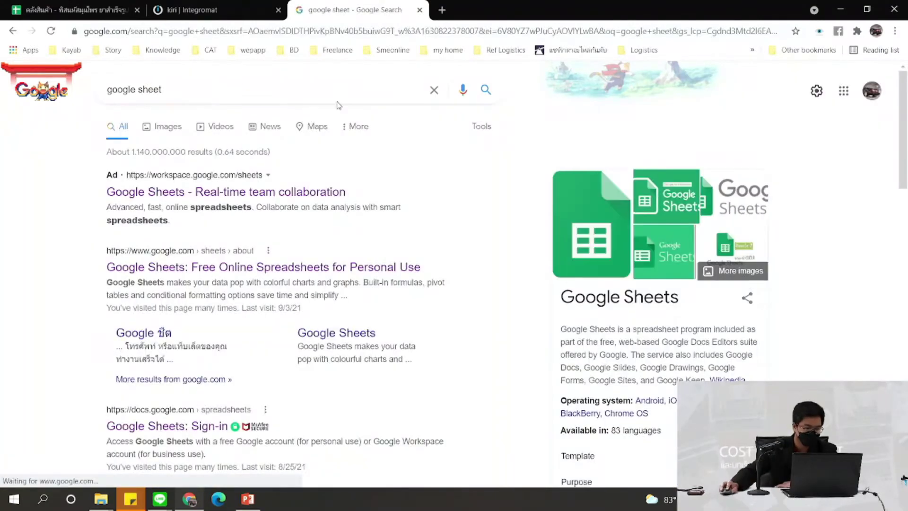
Refine the web search to "google sheets"
click(174, 89)
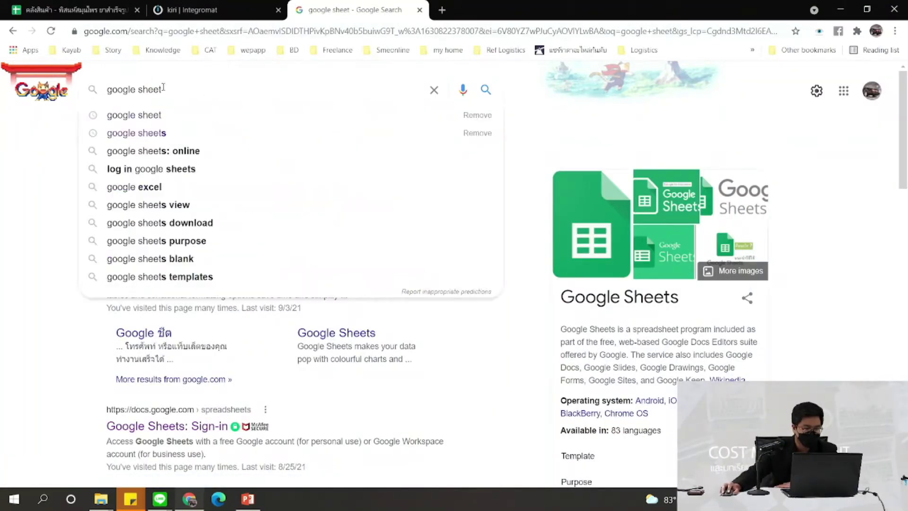
key(Escape)
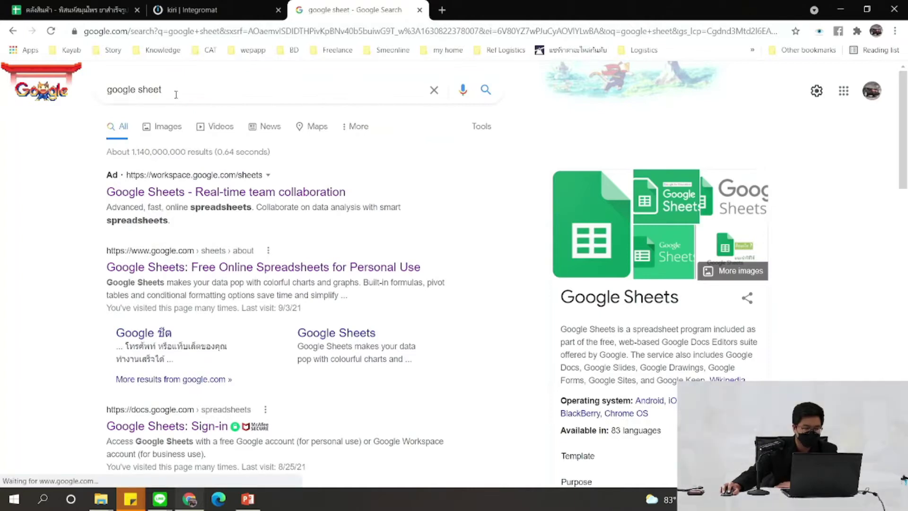
click(175, 92)
text(s)
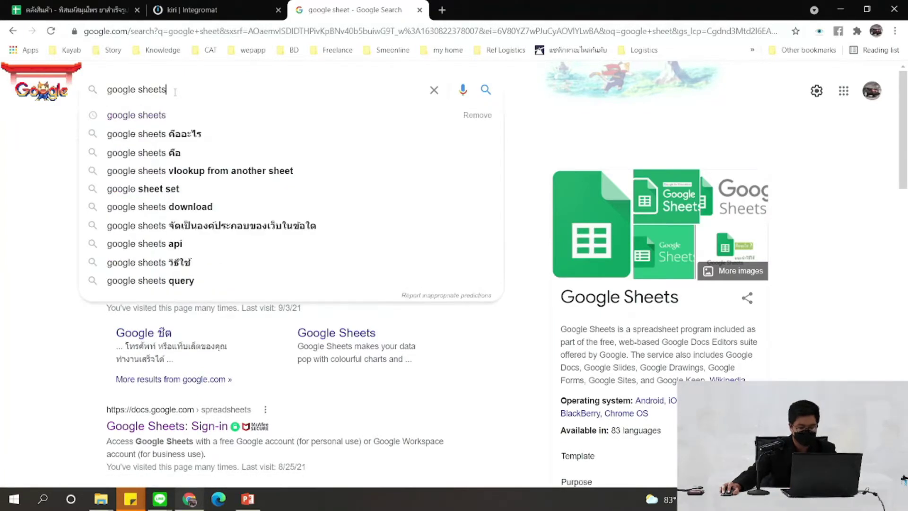
key(Return)
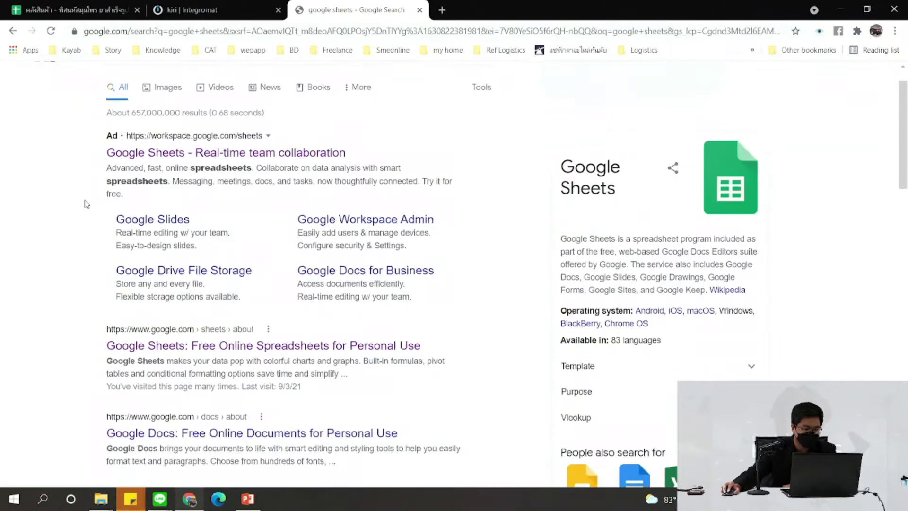
triple_click(187, 90)
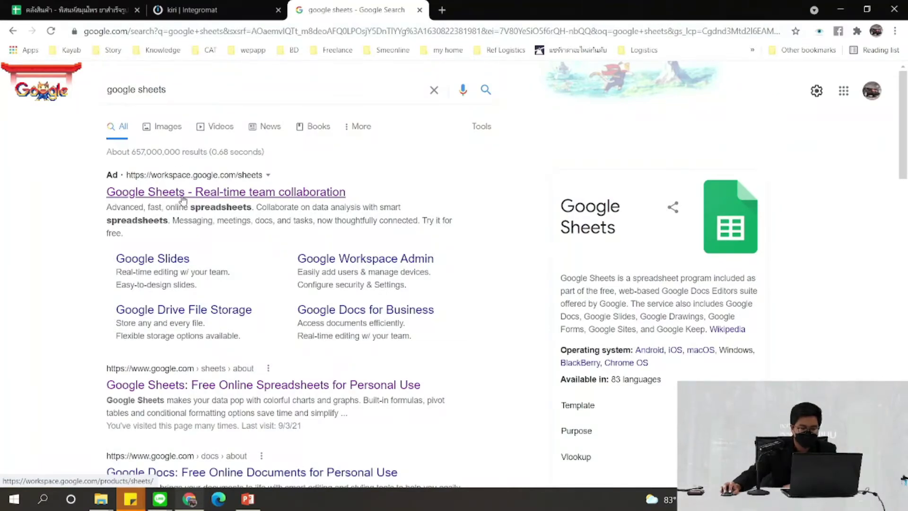
Open the Google Sheets product page from the search results and continue to the personal Google Sheets home page
scroll(183, 215, down, 3)
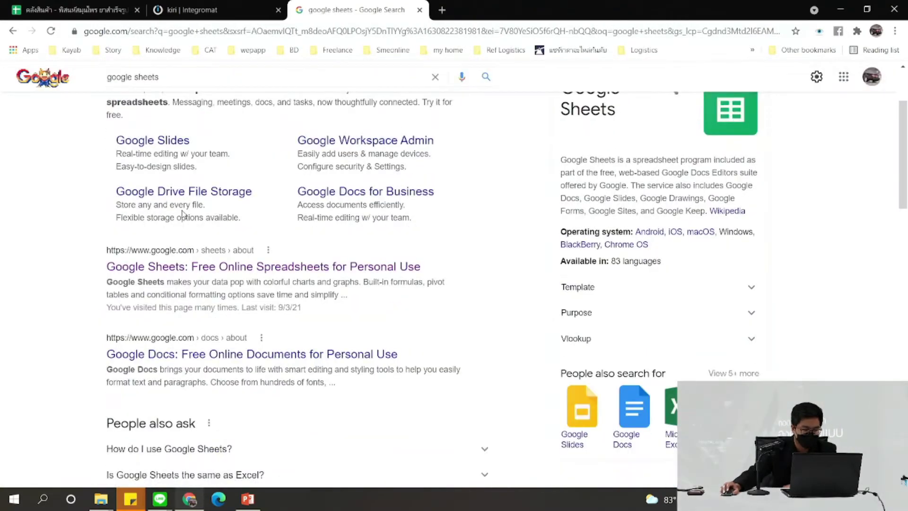
scroll(57, 209, up, 1)
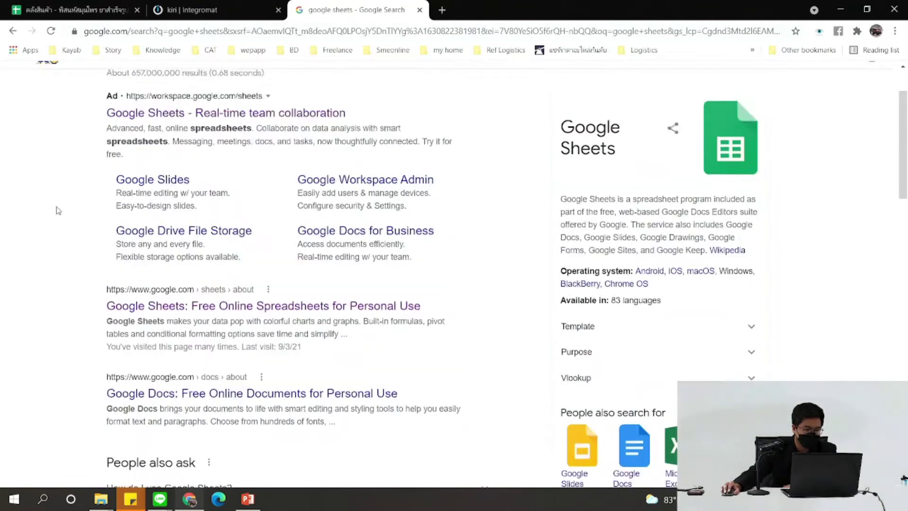
scroll(203, 259, down, 2)
click(194, 227)
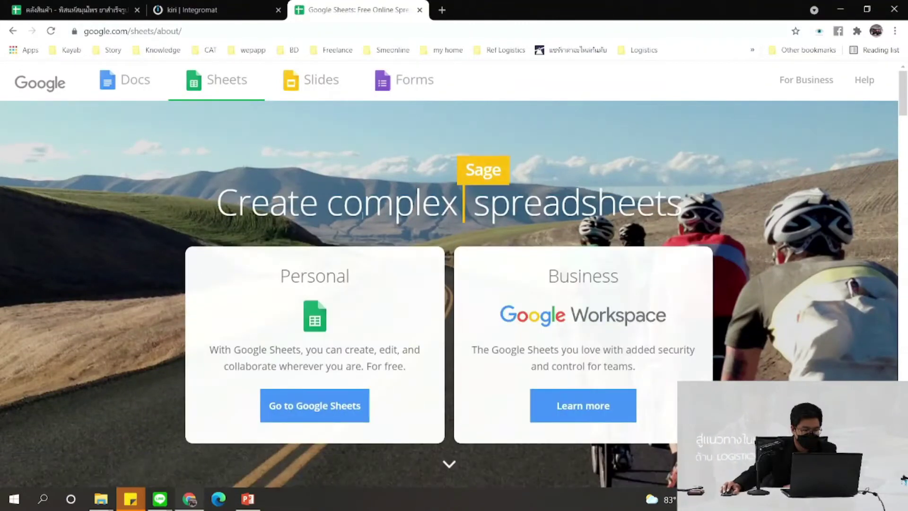
click(308, 408)
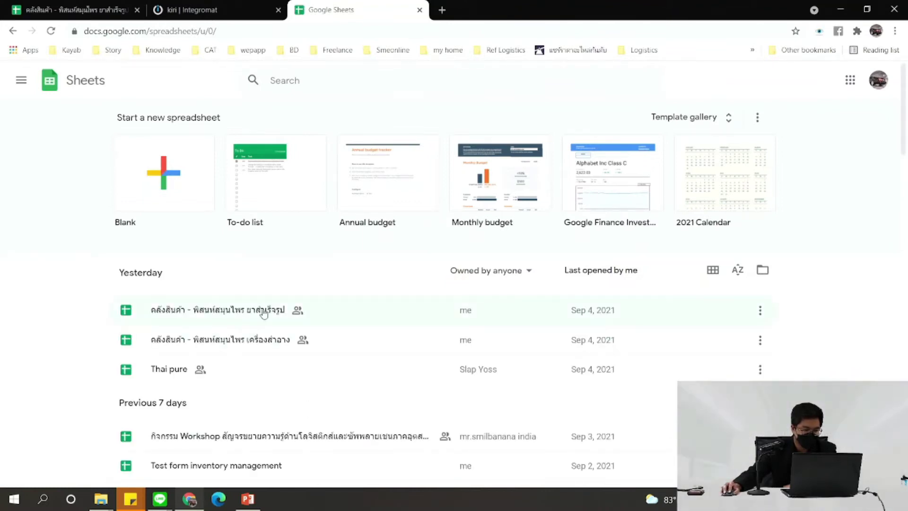
Create a new blank spreadsheet from the Google Sheets home page and select cell A1
click(264, 313)
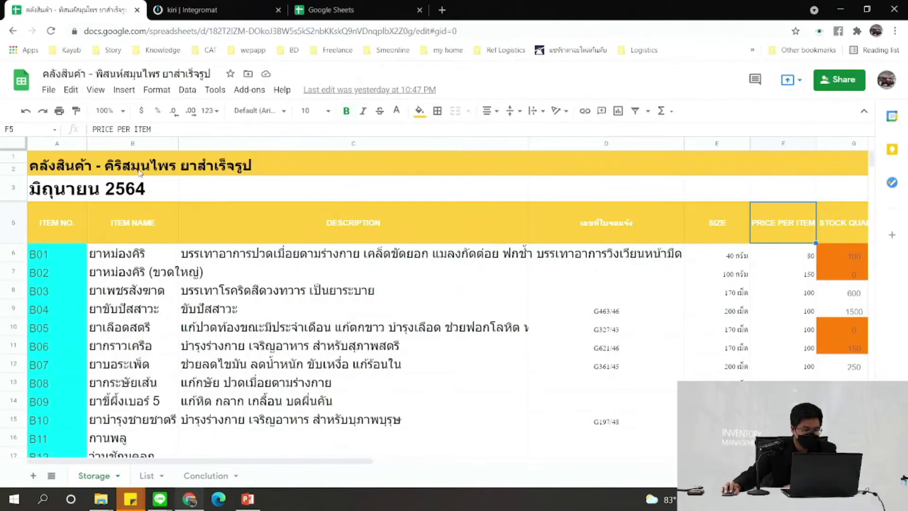
click(402, 5)
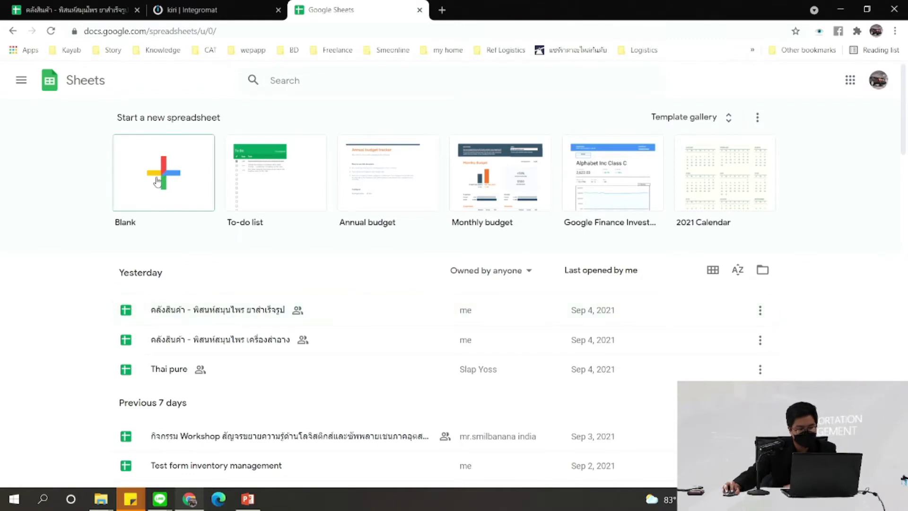
click(156, 176)
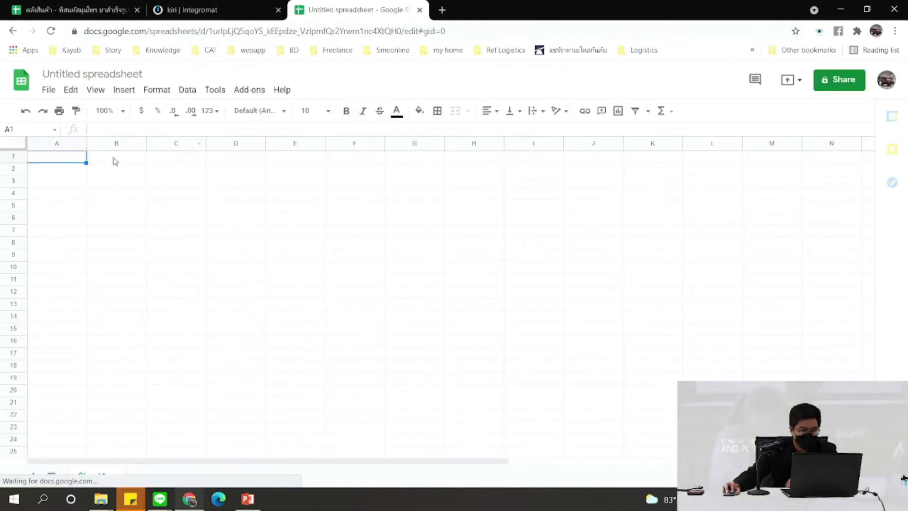
click(118, 181)
click(75, 161)
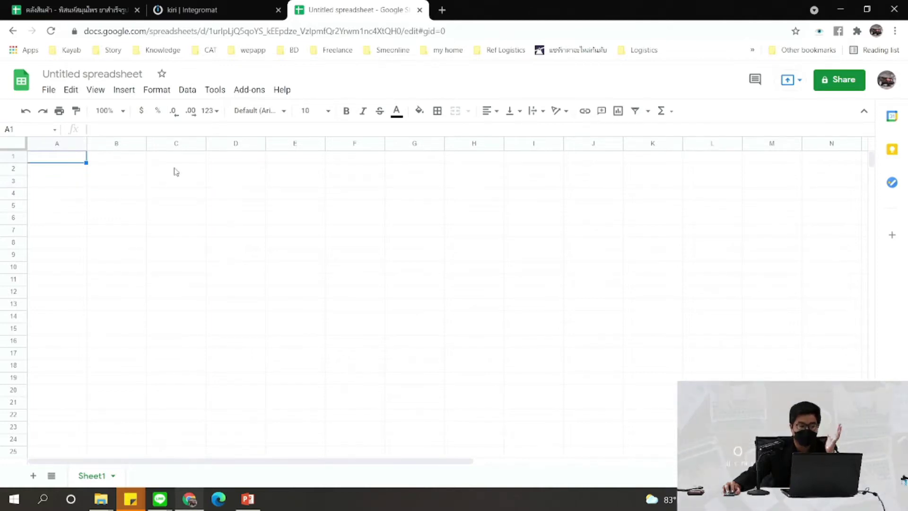
click(246, 90)
click(239, 90)
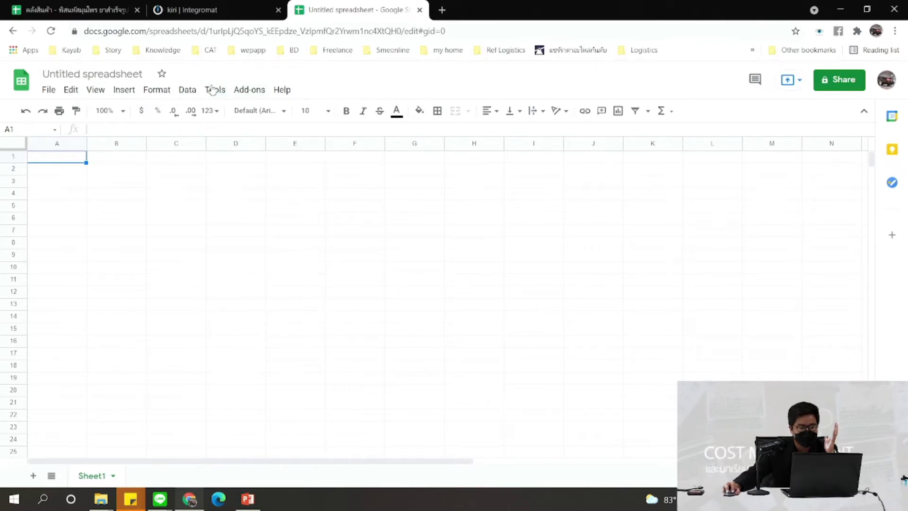
click(235, 91)
click(215, 90)
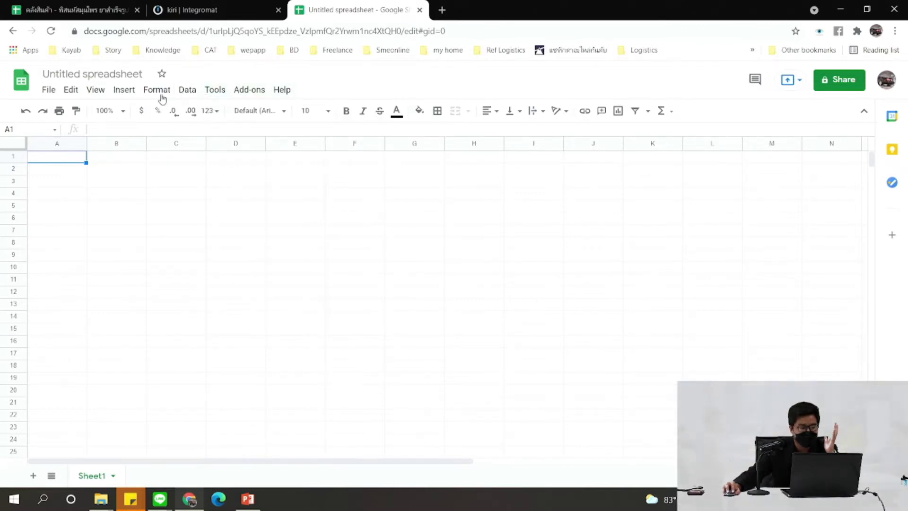
click(156, 90)
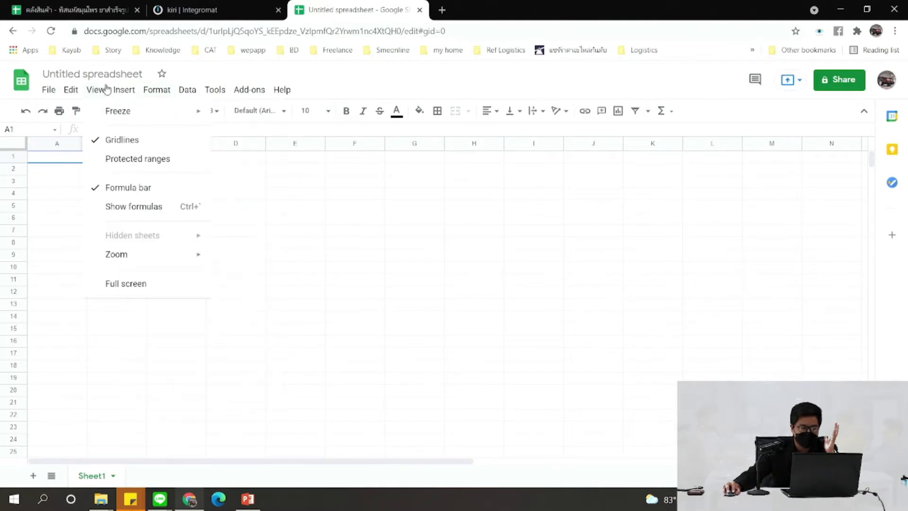
Close the untitled blank spreadsheet and return to the open herbal medicine inventory spreadsheet
click(199, 5)
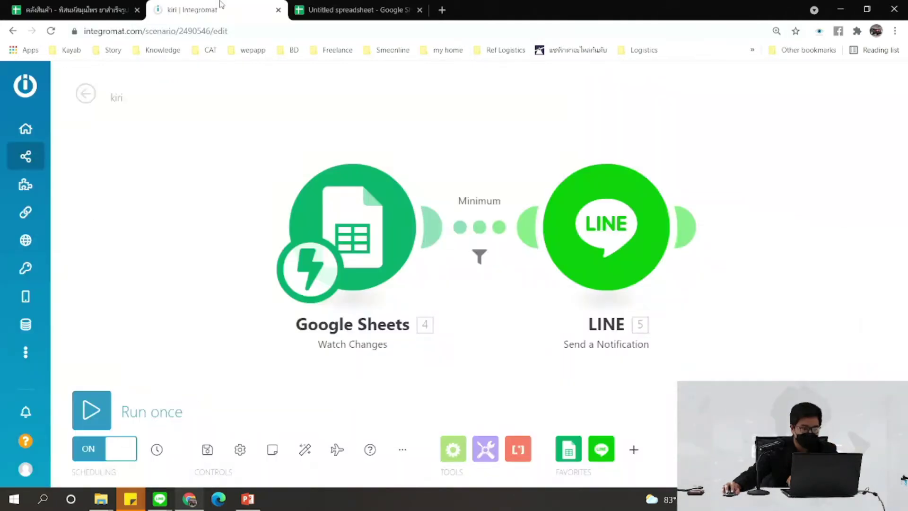
click(385, 7)
click(419, 9)
click(76, 6)
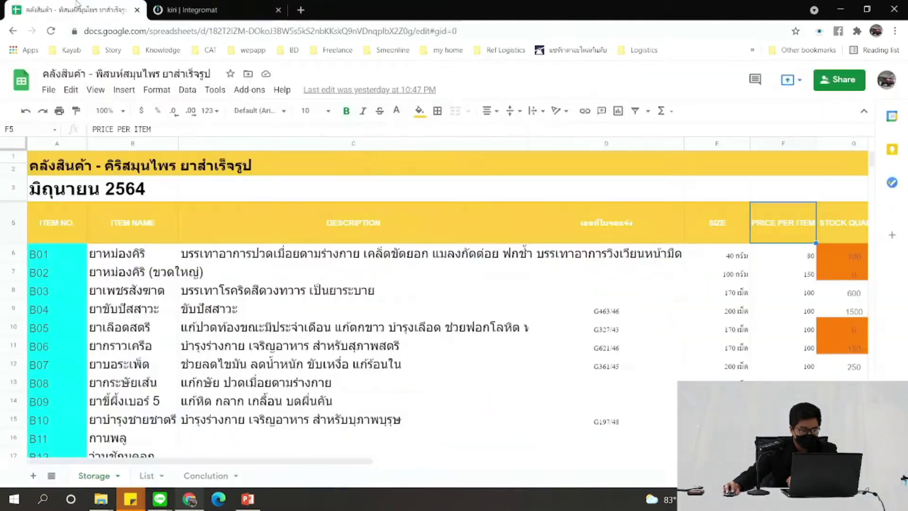
Go to the Google Sheets file list and reopen the spreadsheet "คลังสินค้า - พิสนห์สมุนไพร ยาสำเร็จรูป"
key(F5)
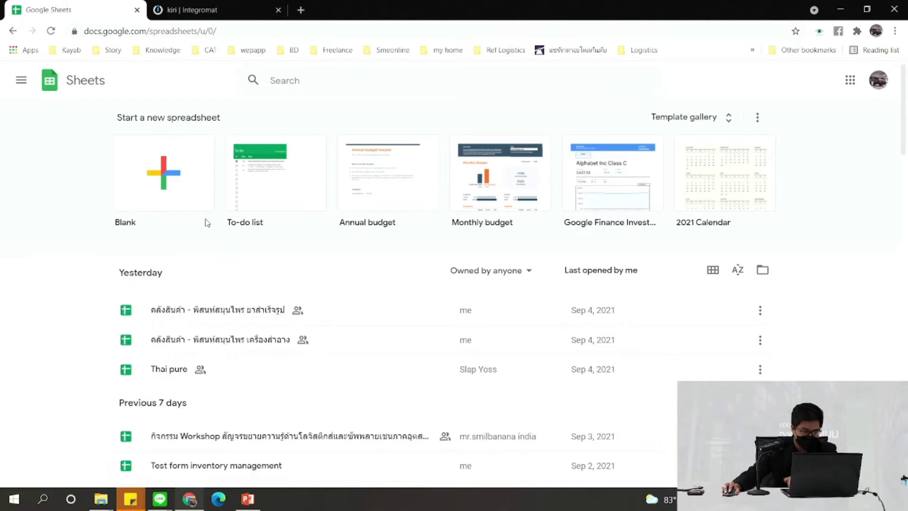
scroll(204, 223, down, 1)
scroll(208, 229, up, 1)
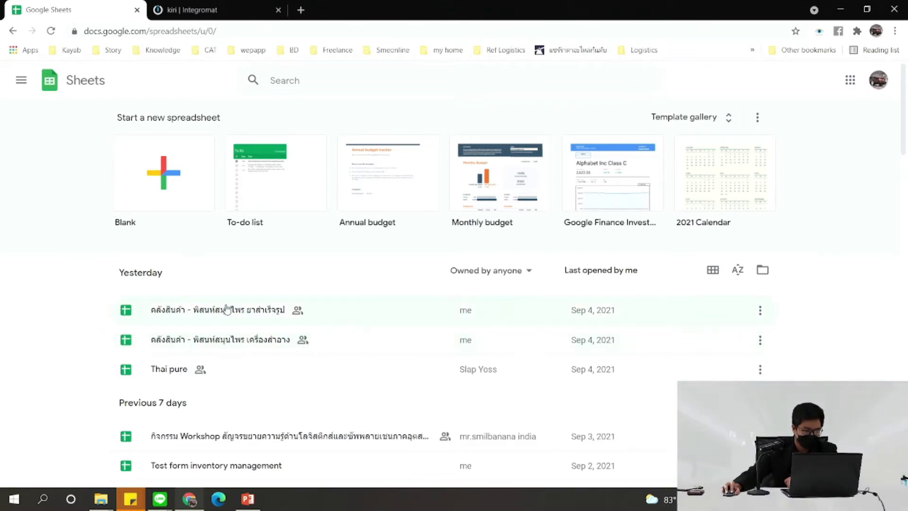
key(F5)
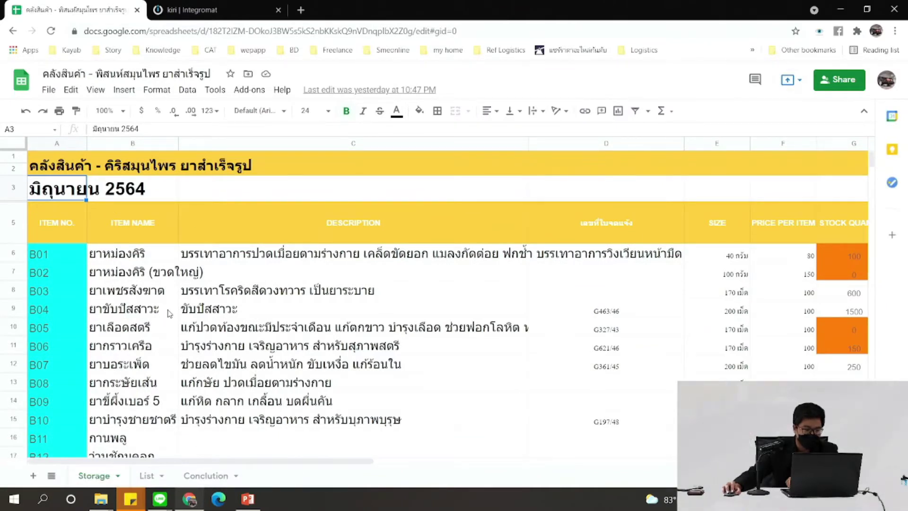
click(48, 215)
key(shift+Right)
key(Right)
key(shift+Right)
key(shift+Left)
click(61, 225)
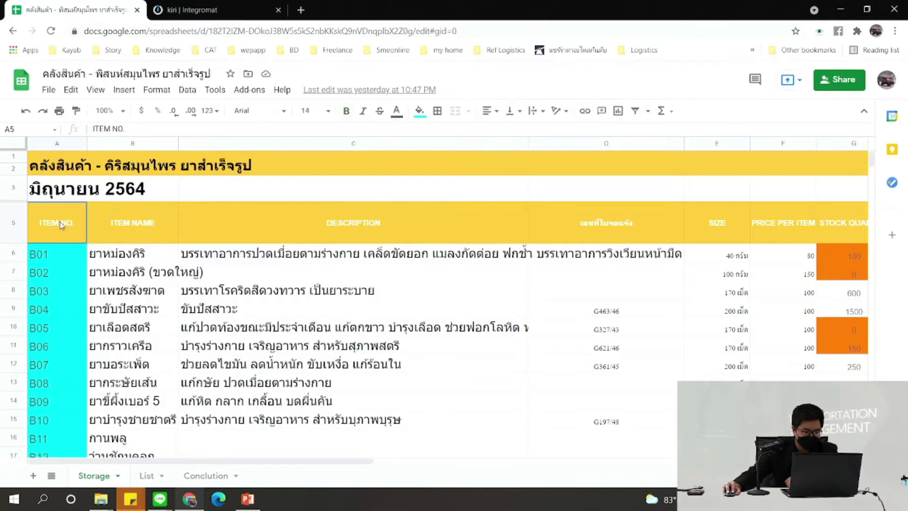
click(49, 91)
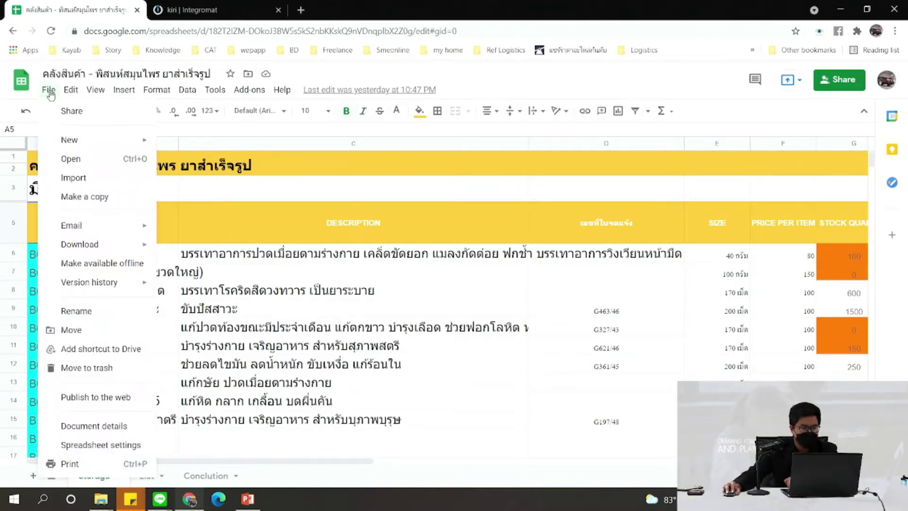
click(466, 274)
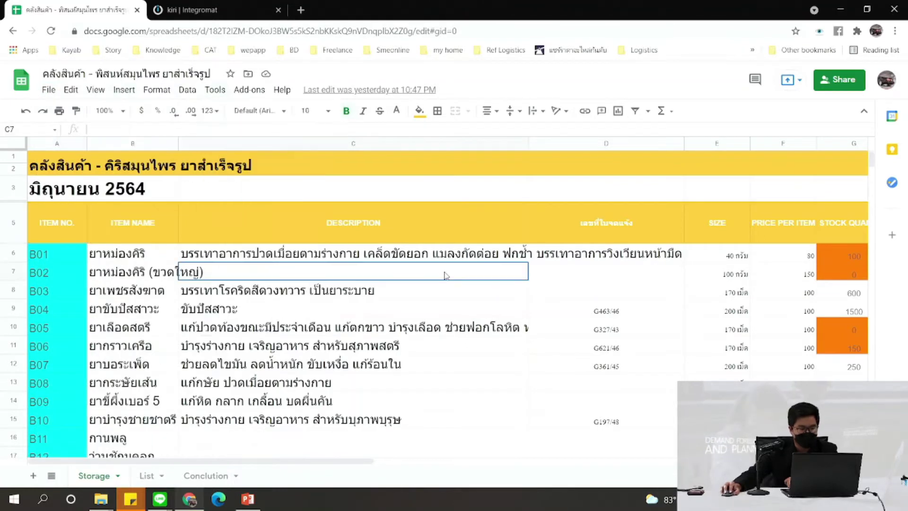
Make a copy of the spreadsheet named "คลังสินค้า - พิสนห์สมุนไพร ยาสำเร็จรูป Casestudy" in My Drive
click(49, 90)
click(49, 90)
click(49, 89)
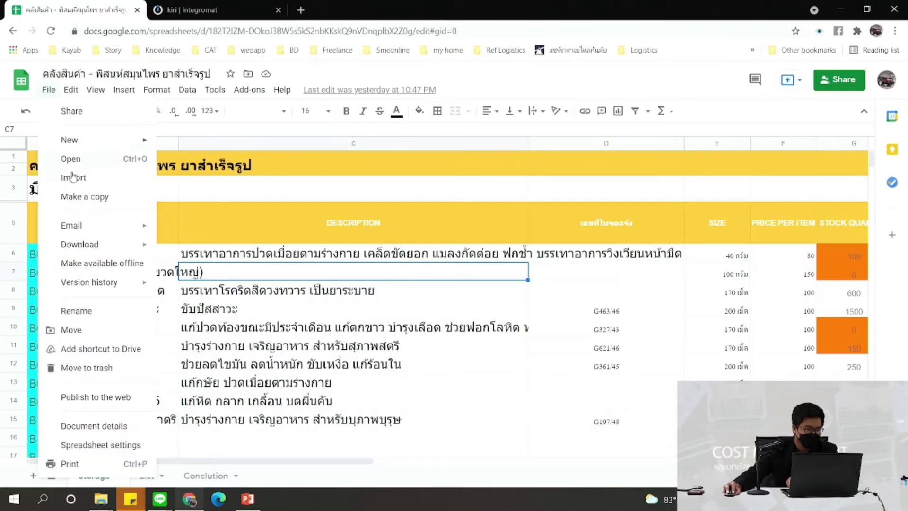
click(78, 198)
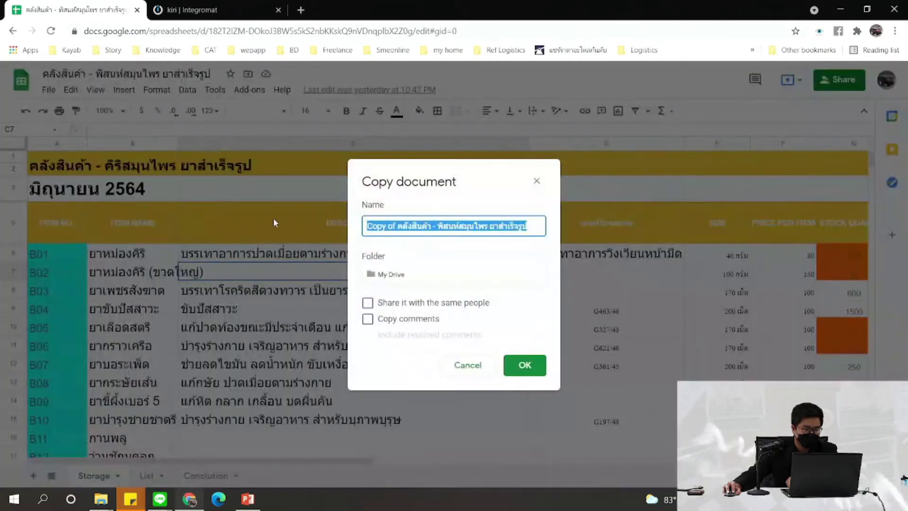
click(421, 226)
drag(397, 227, 370, 227)
drag(314, 232, 309, 231)
key(BackSpace)
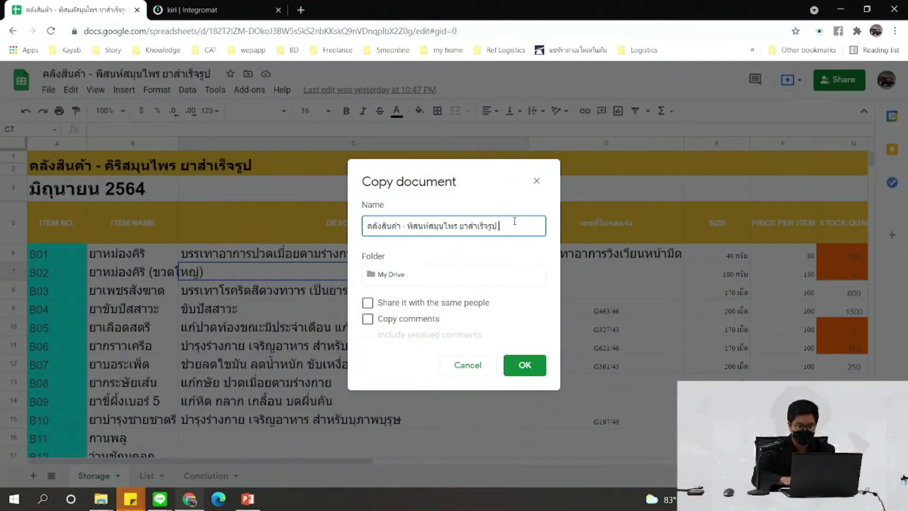
text(จ)
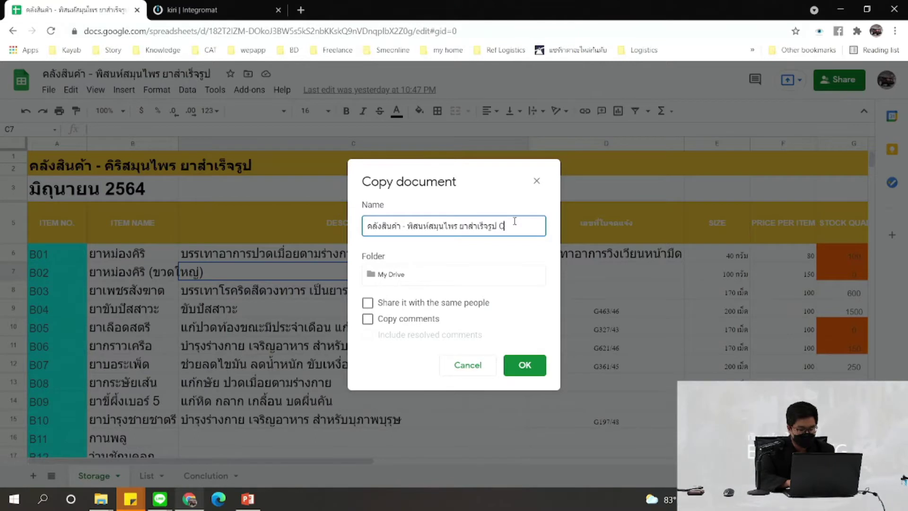
text(ases)
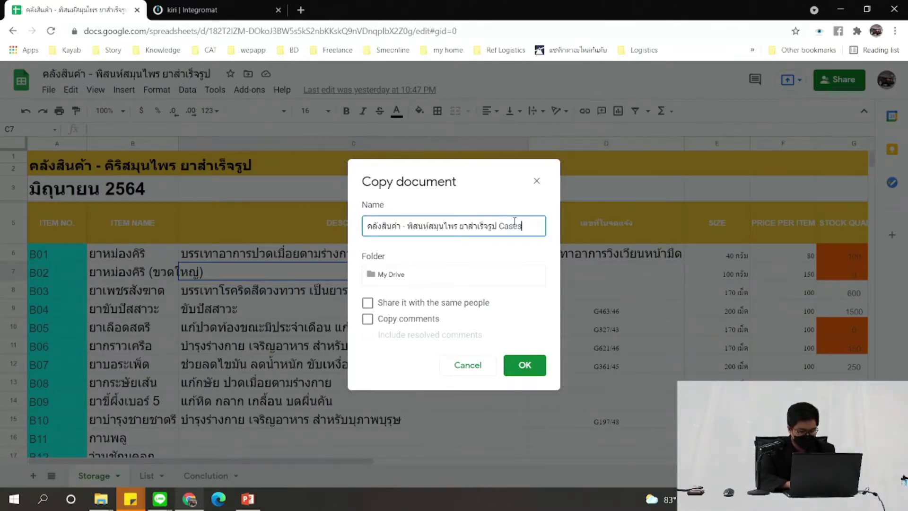
text(tudy)
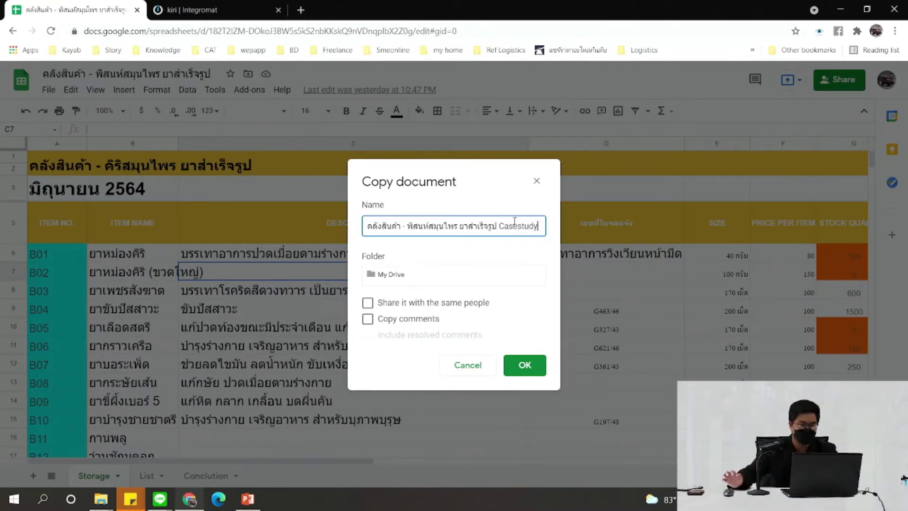
click(526, 365)
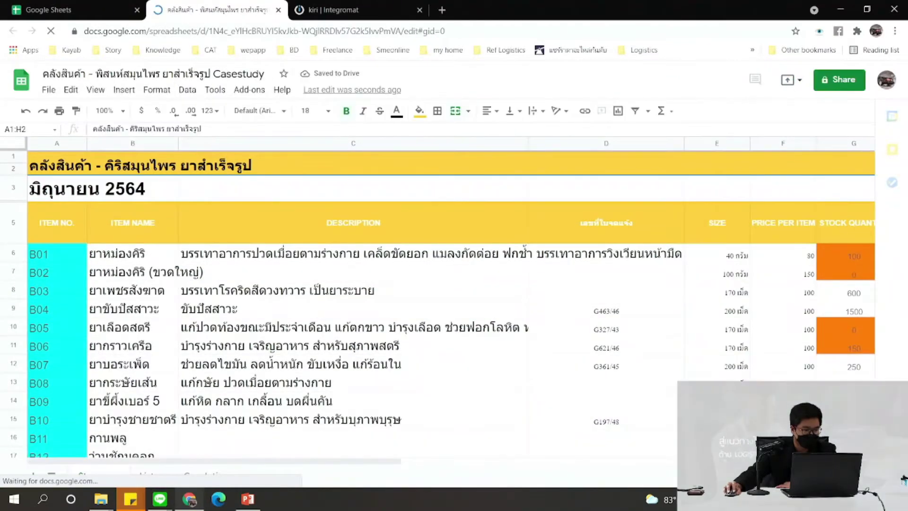
Look at the Google Sheets file list, return to the Casestudy copy and select its ITEM NAME header
click(80, 8)
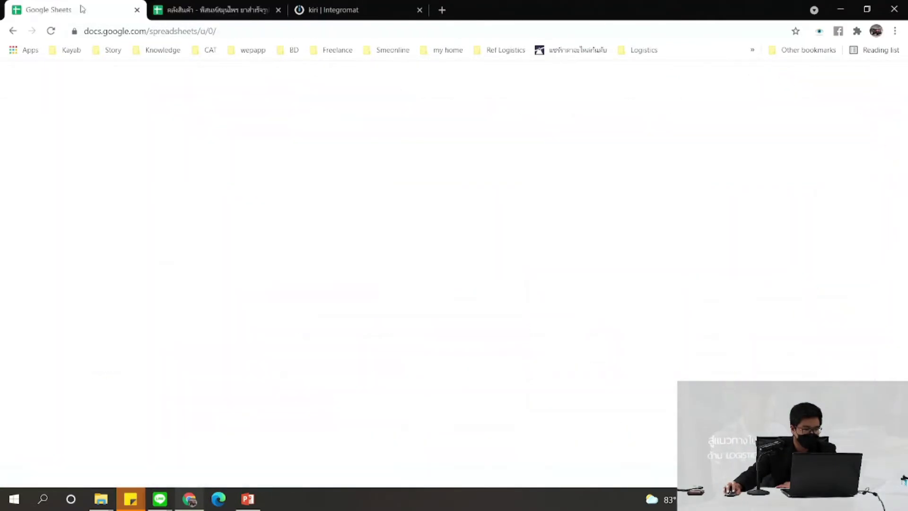
click(219, 320)
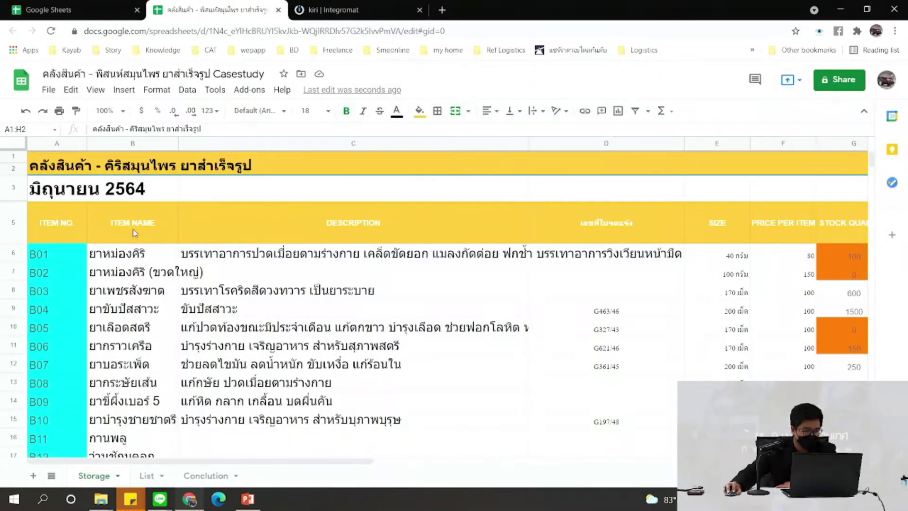
click(137, 234)
scroll(147, 239, down, 1)
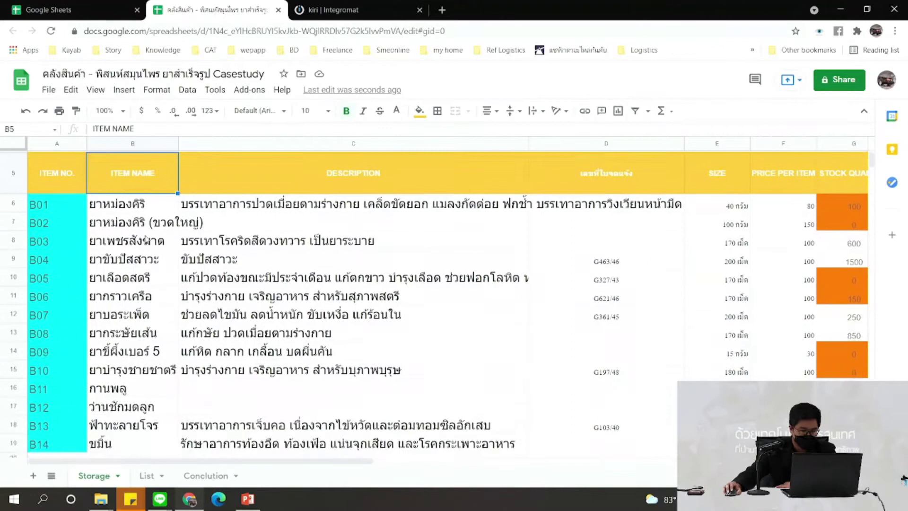
scroll(146, 239, up, 1)
Set the sheet zoom to 75% and select the first item's price in cell F6
click(124, 110)
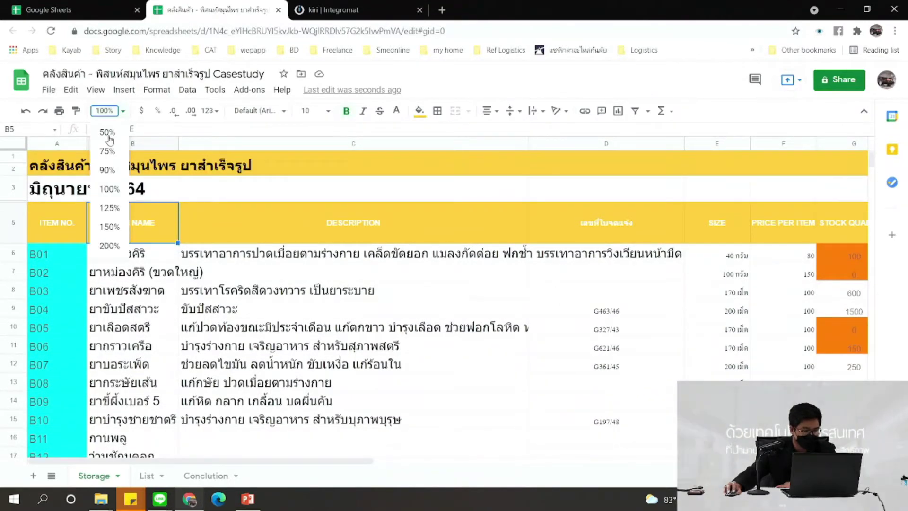
click(108, 151)
click(327, 241)
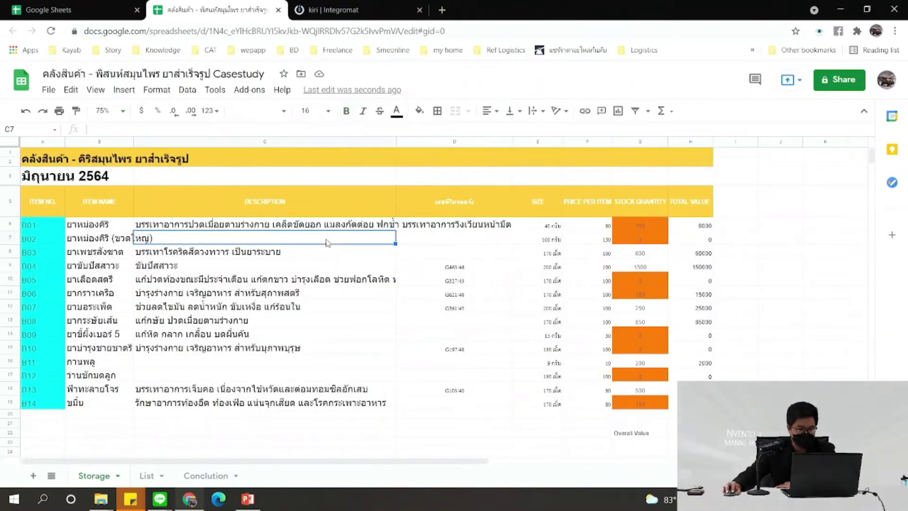
click(596, 258)
click(582, 224)
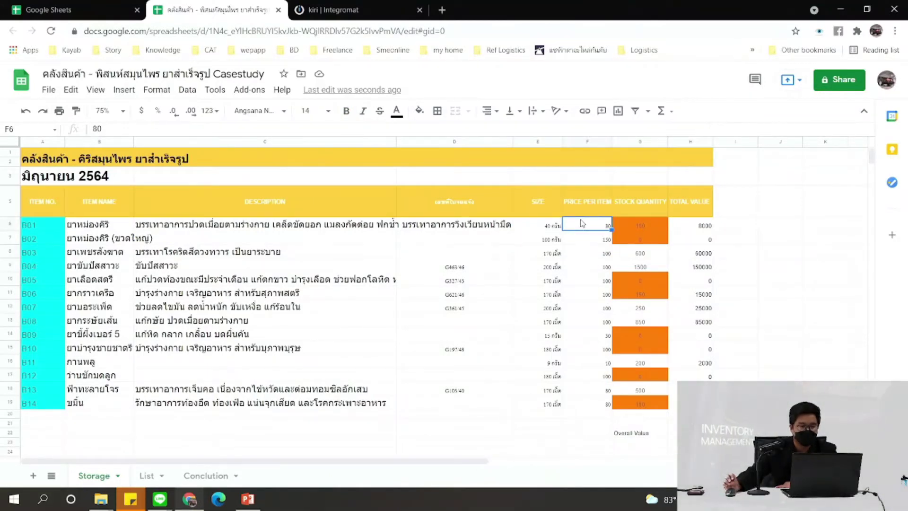
Open the sharing settings of the Casestudy copy and add a suggested contact as recipient
click(832, 80)
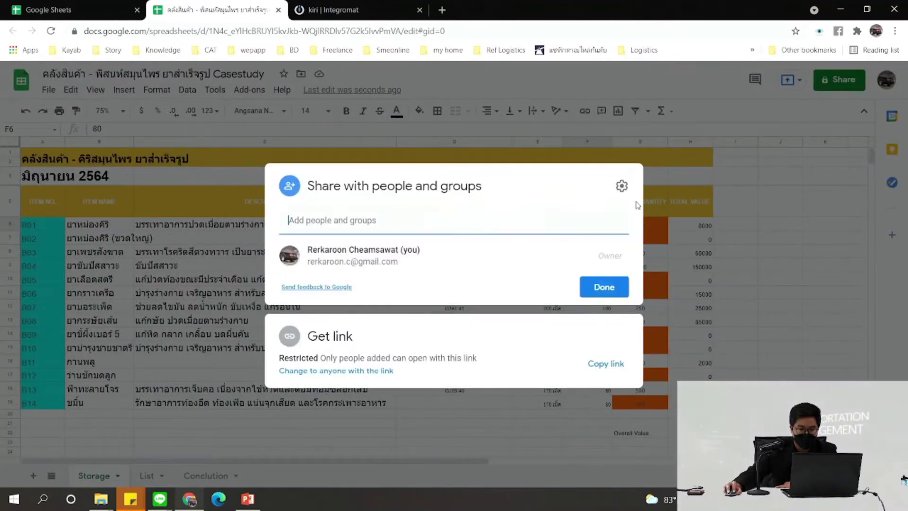
click(467, 219)
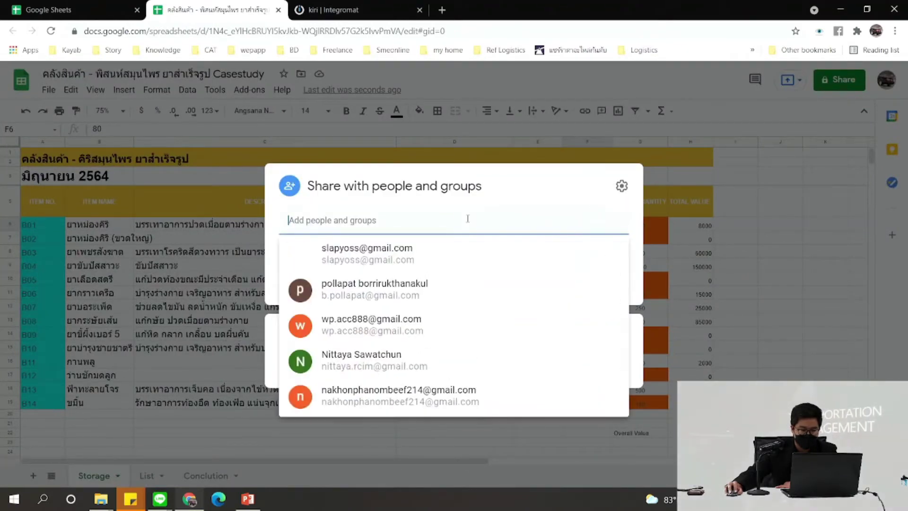
click(376, 297)
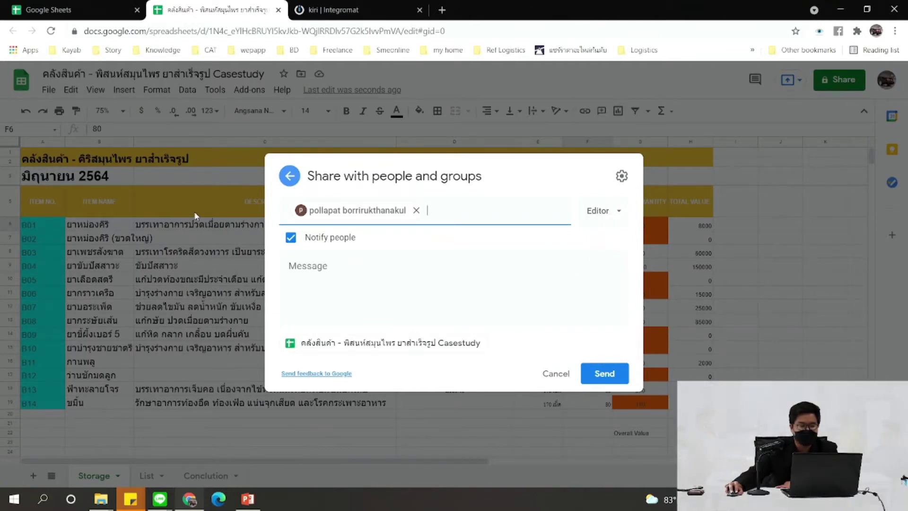
Try the Viewer and Commenter access roles for the recipient, ending on Viewer
click(606, 213)
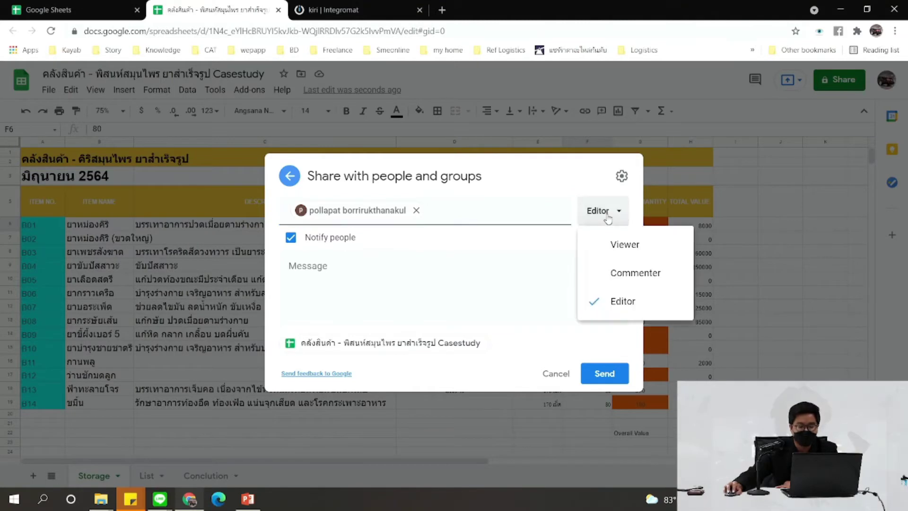
click(617, 245)
click(611, 216)
click(619, 245)
click(599, 210)
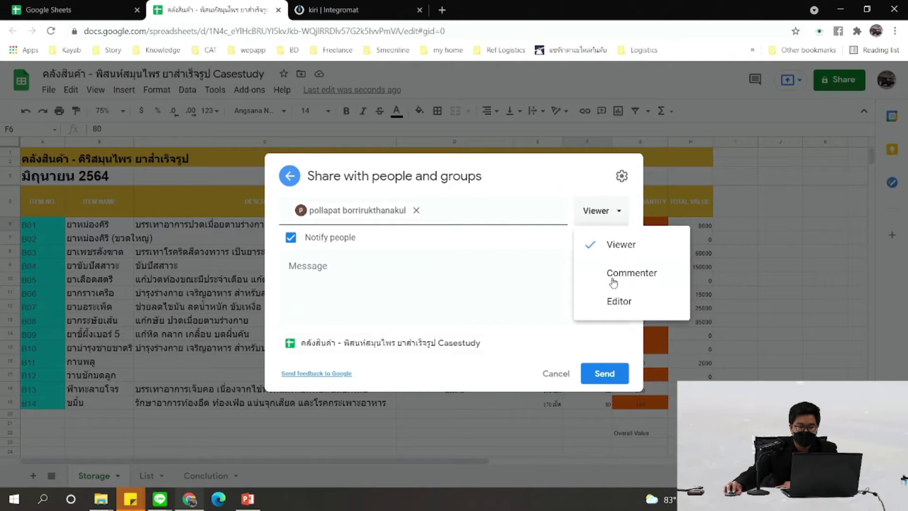
click(614, 275)
click(616, 206)
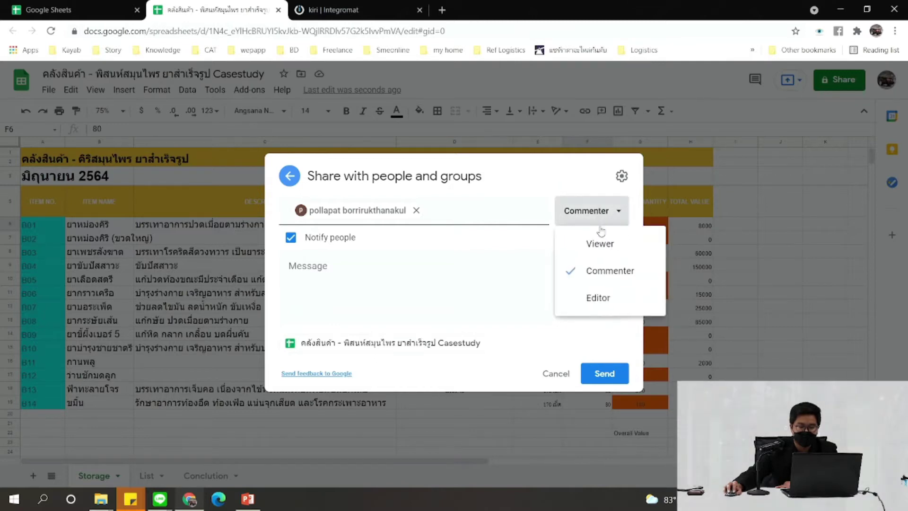
click(608, 245)
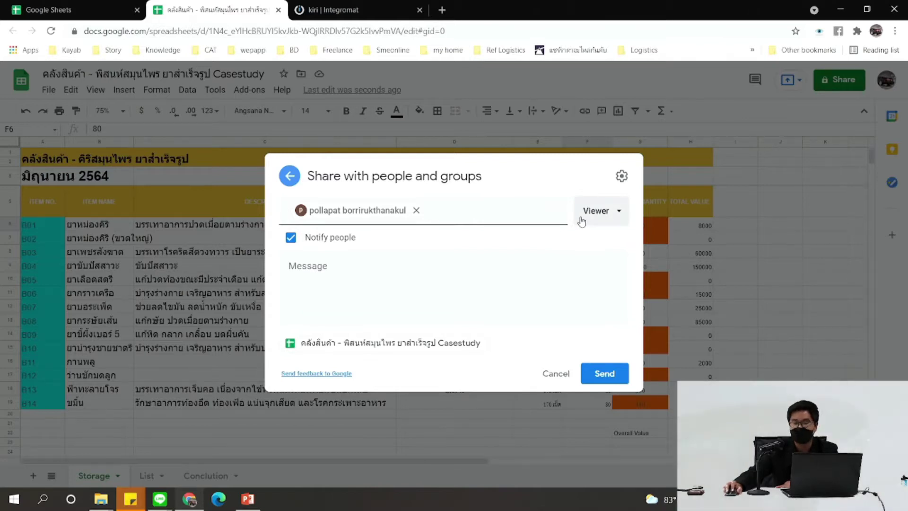
Set the recipient's role to Editor, discard the invitation without sending it and close the sharing settings
click(599, 211)
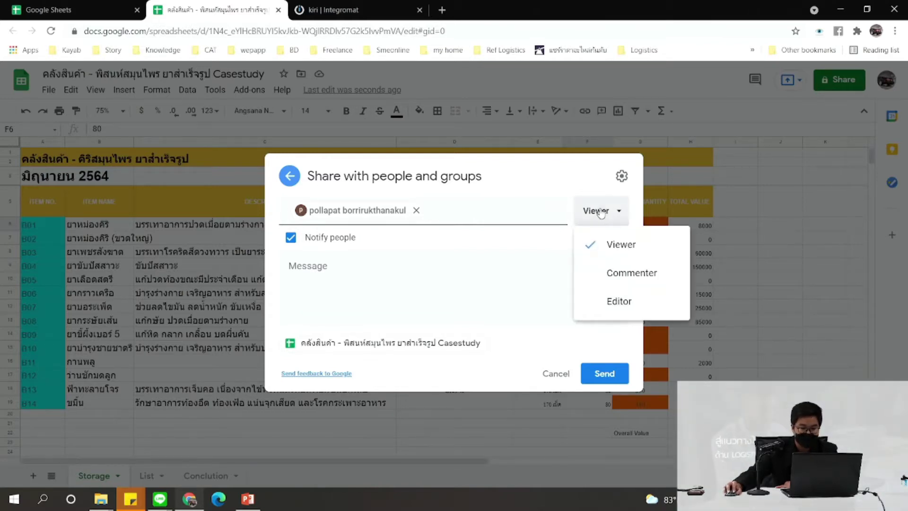
click(612, 249)
click(603, 207)
click(616, 307)
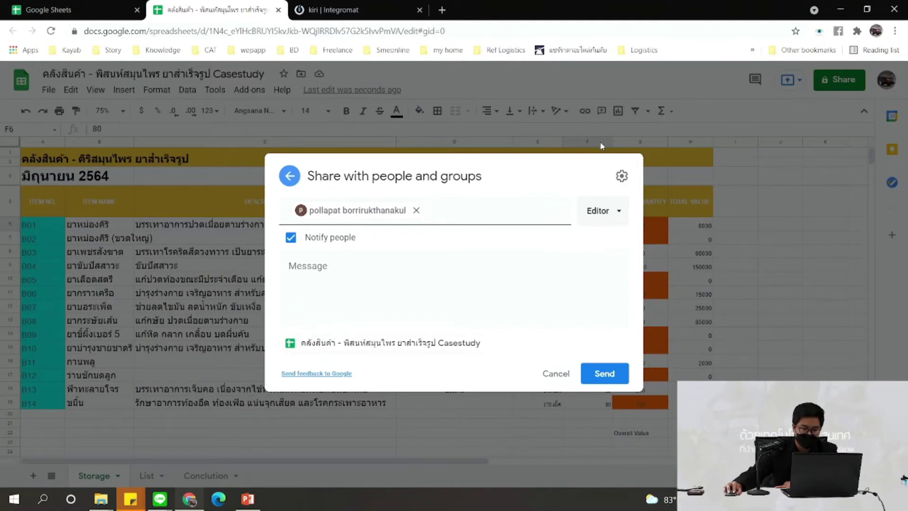
click(555, 374)
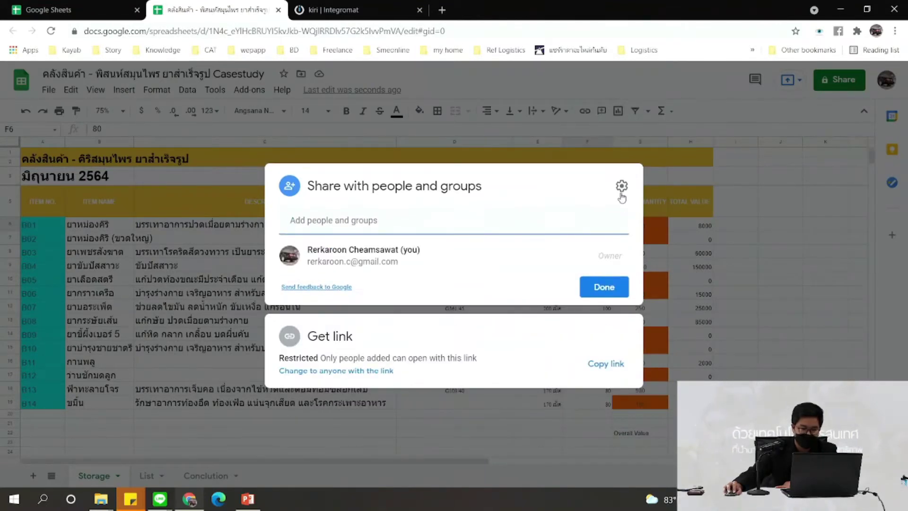
click(731, 197)
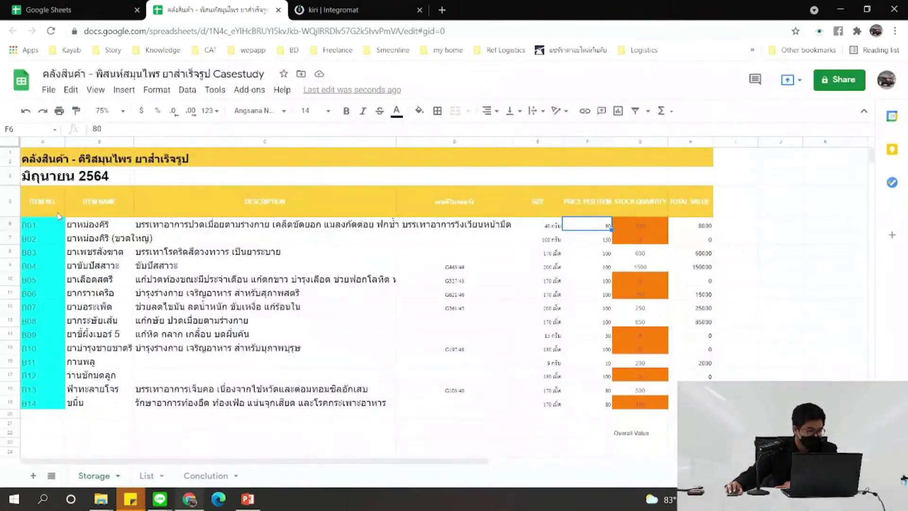
Set the sheet zoom to 100% and go over the first item's name and number, ending on cell A6
click(121, 114)
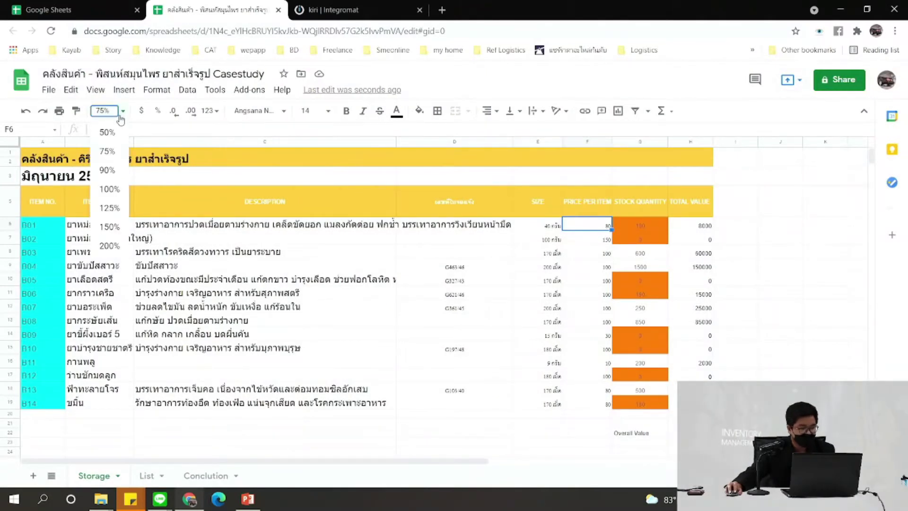
click(107, 190)
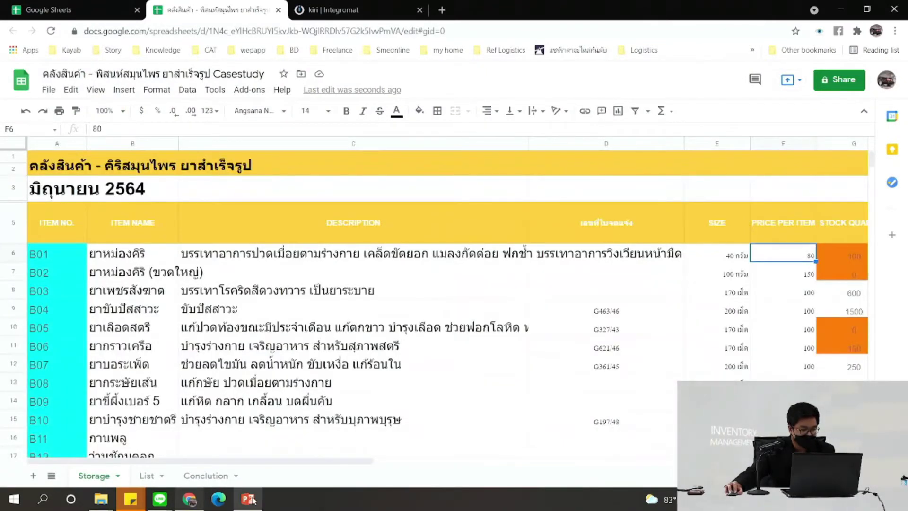
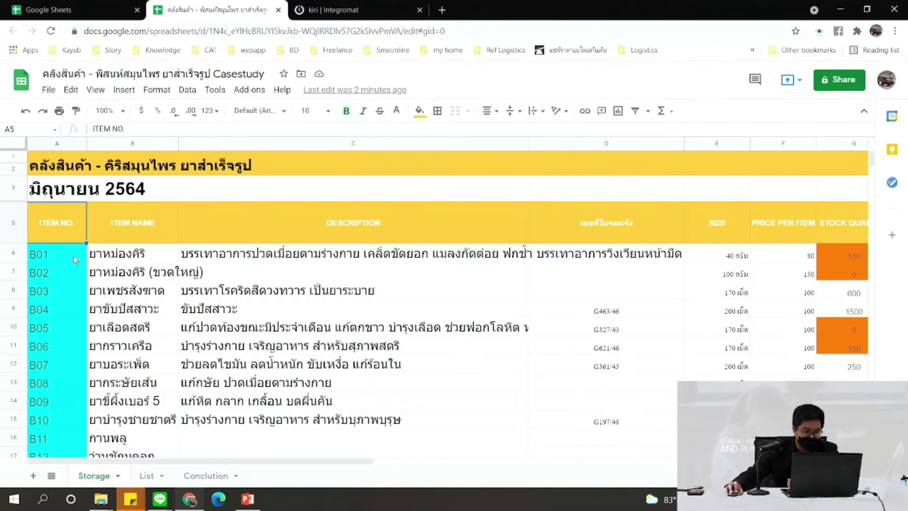
click(128, 259)
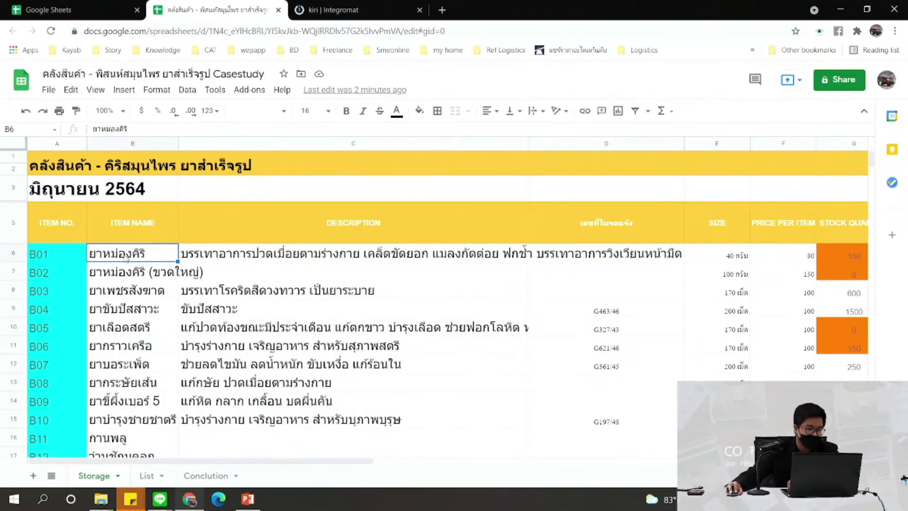
click(50, 253)
key(Right)
click(57, 250)
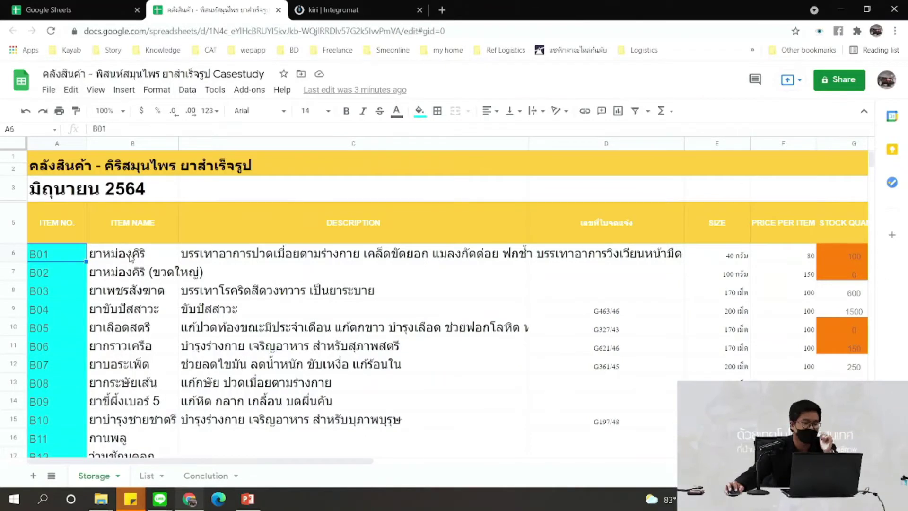
Examine the end of the item list, selecting item number B14 and the empty cells below it in rows 21 and 22
scroll(94, 251, down, 3)
scroll(62, 244, up, 2)
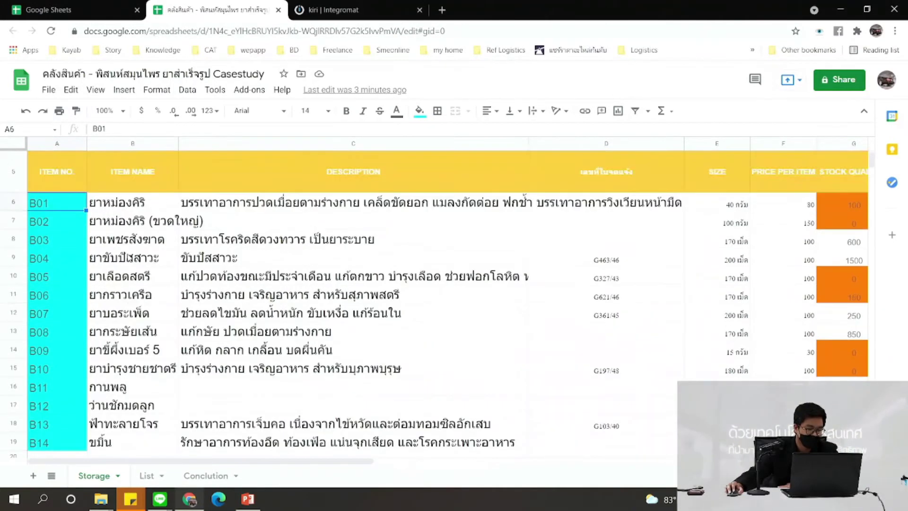
click(72, 440)
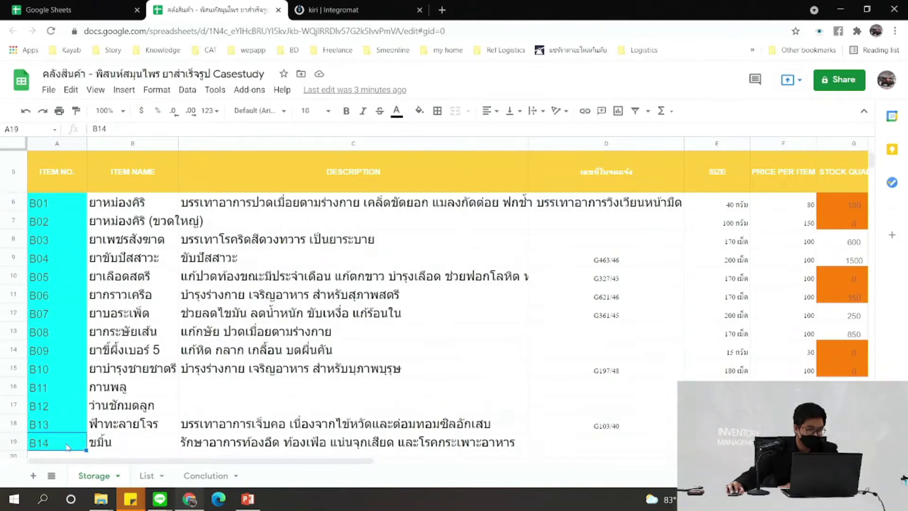
scroll(69, 402, down, 1)
scroll(71, 407, down, 1)
click(71, 391)
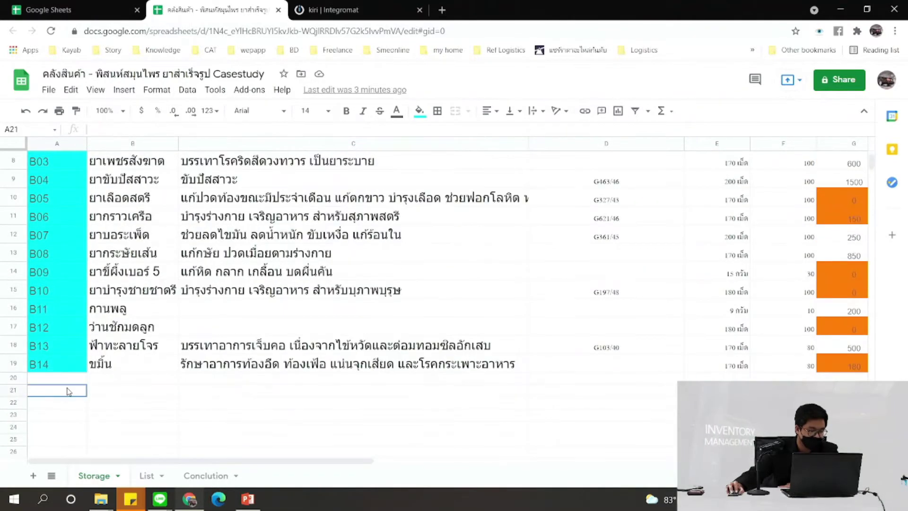
click(72, 404)
click(61, 391)
click(183, 391)
Review the ITEM NAME column from its header through the first three items, ending on item number B01
scroll(185, 398, up, 3)
scroll(140, 266, down, 1)
click(135, 213)
scroll(142, 227, up, 1)
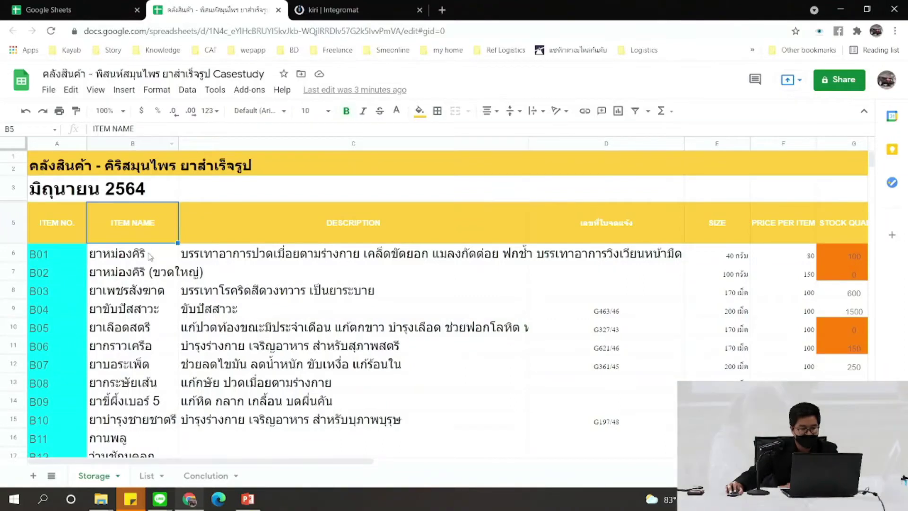
click(133, 260)
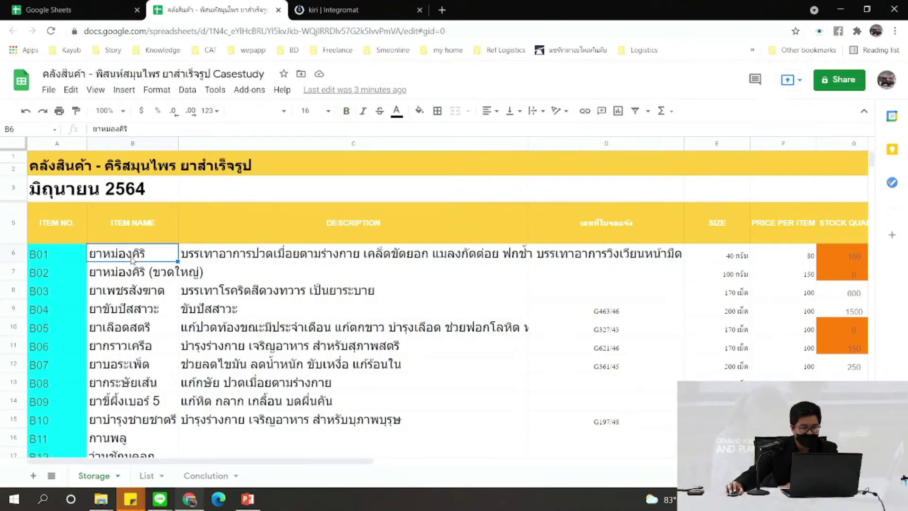
click(147, 278)
click(145, 298)
click(144, 259)
click(66, 254)
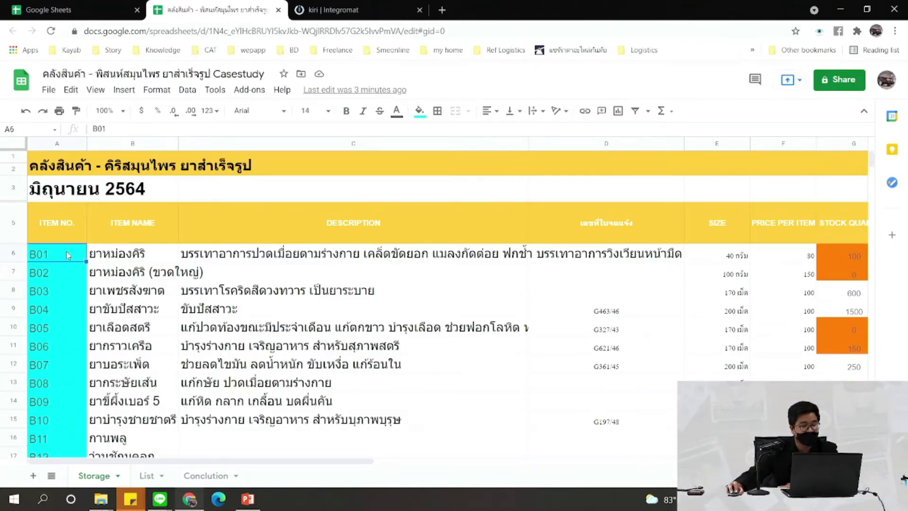
Compare the item numbers and names of the first two items, B01 and B02, ending on cell B7
key(Right)
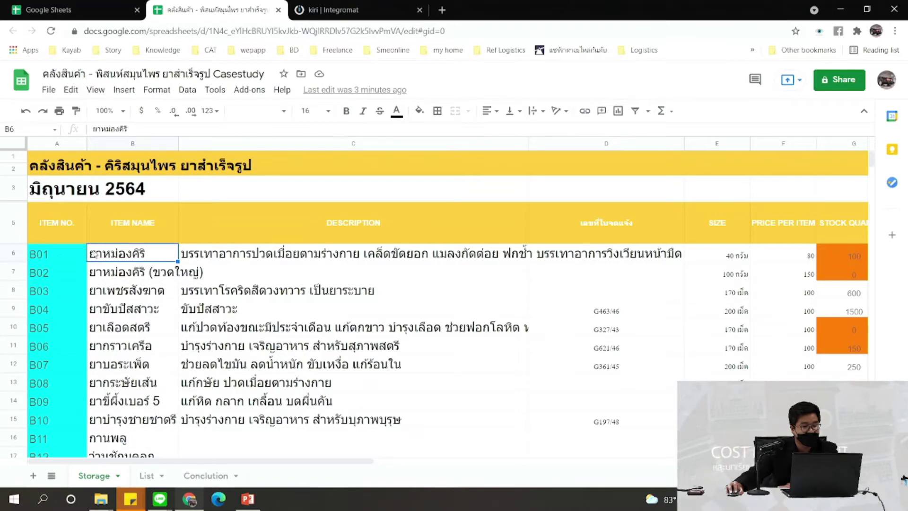
click(73, 254)
key(Right)
click(63, 258)
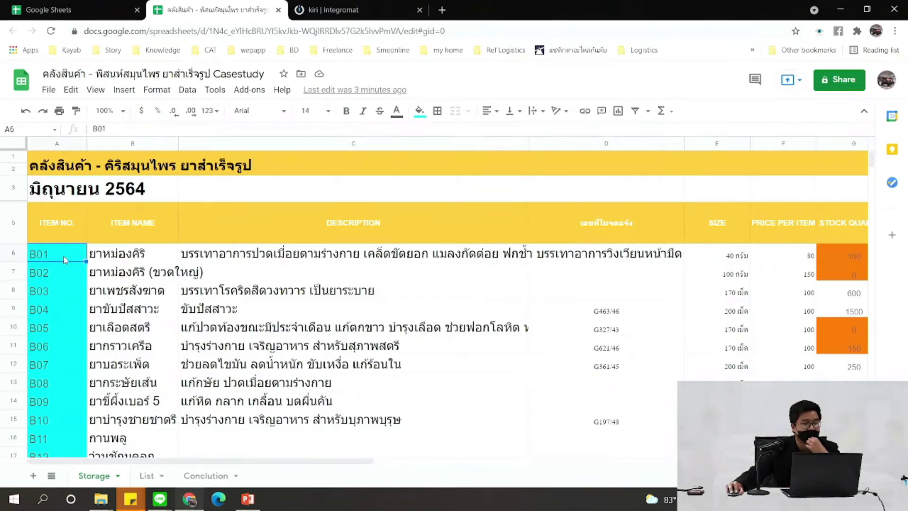
click(116, 258)
click(76, 279)
click(164, 272)
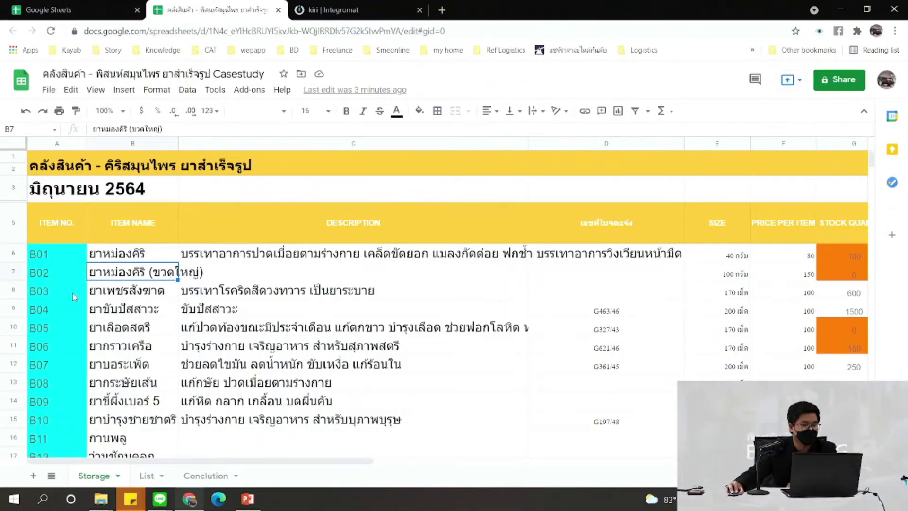
Go over the item numbers and names from B03 down to B07, ending on cell A12
click(74, 297)
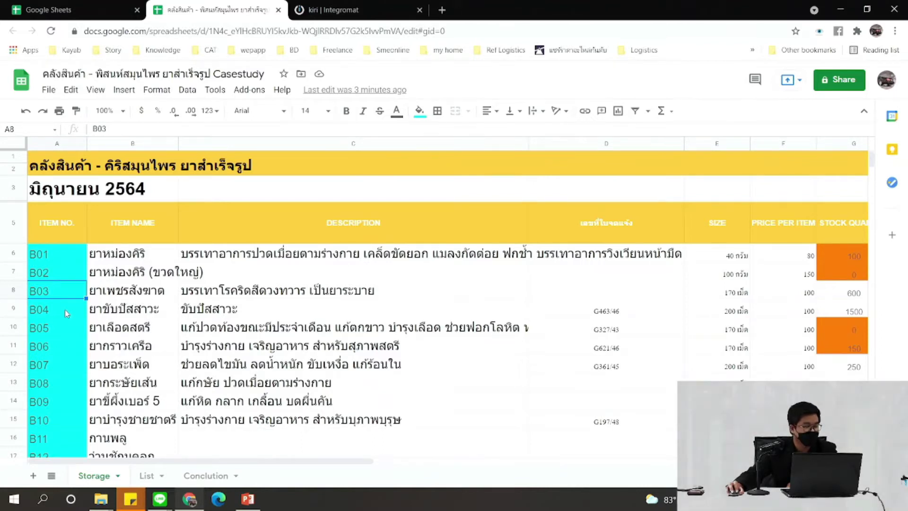
click(118, 316)
click(78, 332)
click(79, 347)
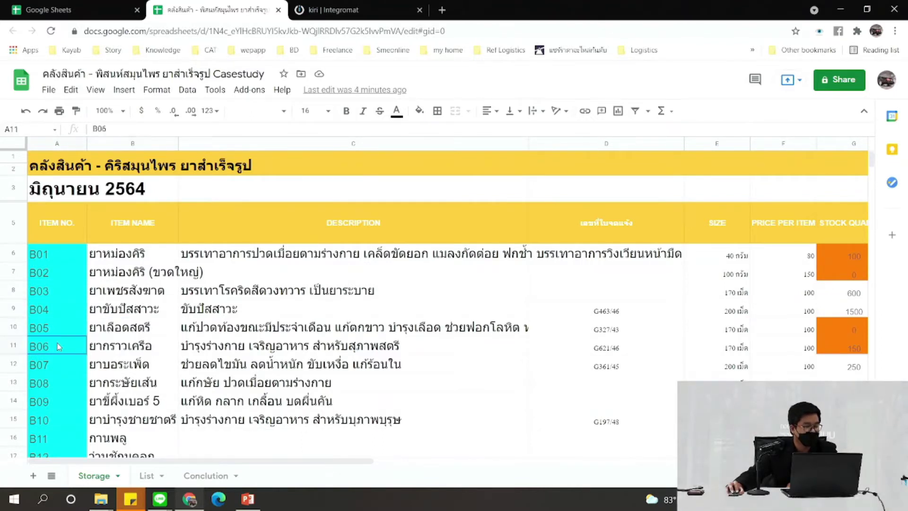
click(124, 349)
key(Down)
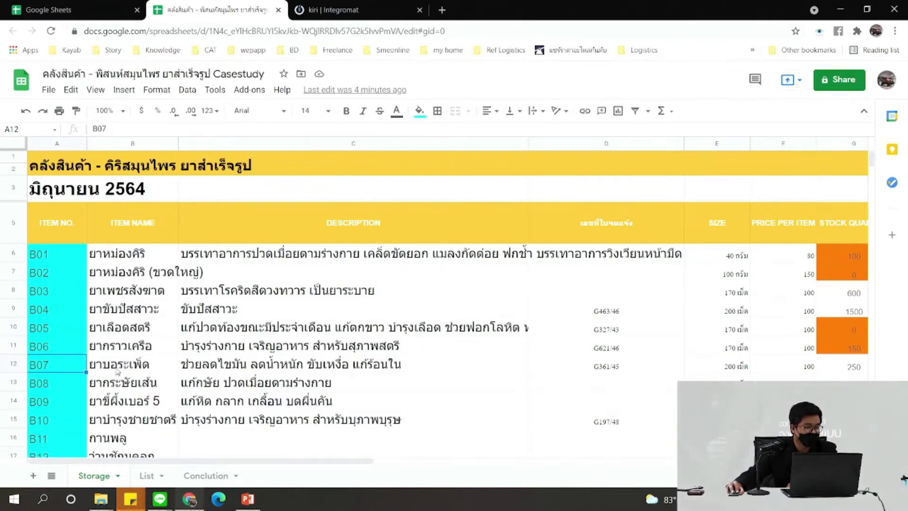
Examine the month heading in cell A3 and the first two item names, returning to cell A3
click(80, 192)
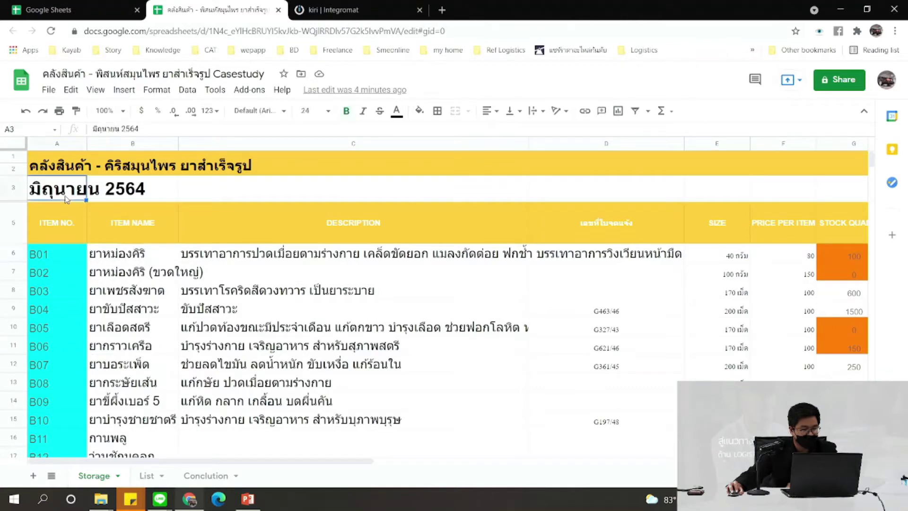
triple_click(167, 129)
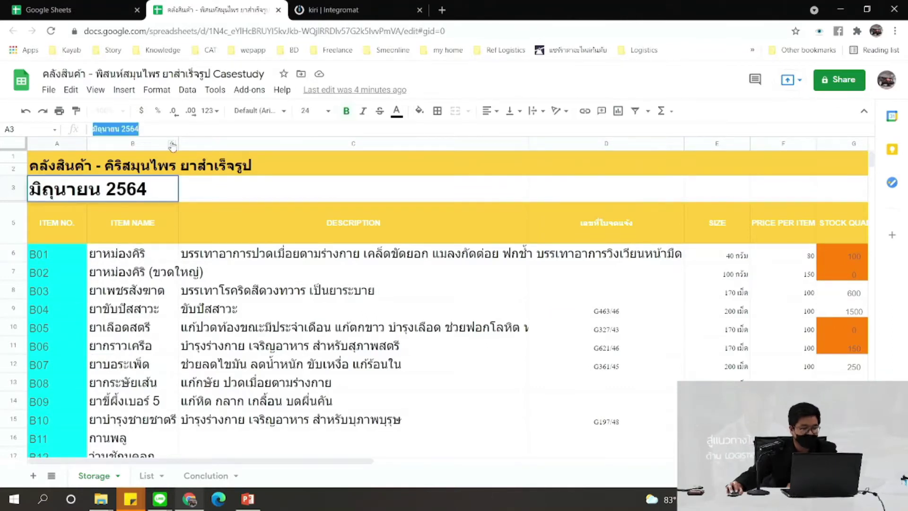
click(140, 274)
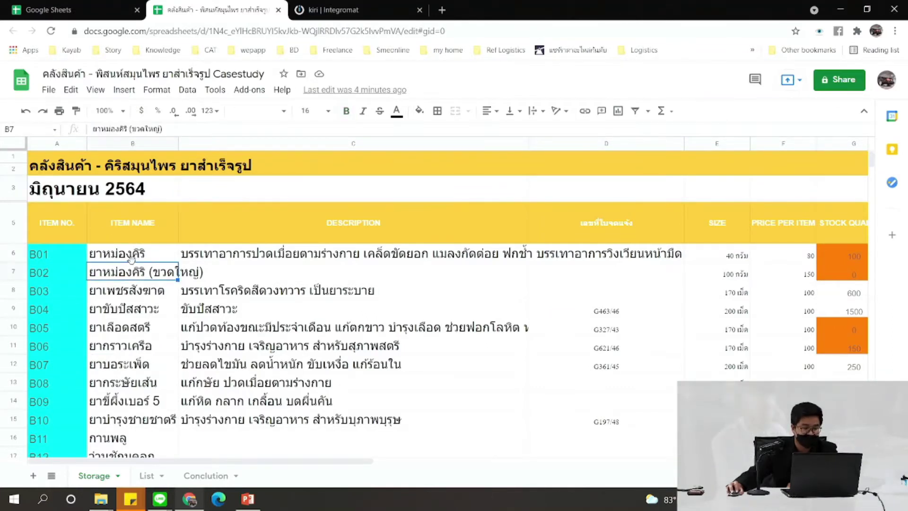
click(142, 259)
click(145, 279)
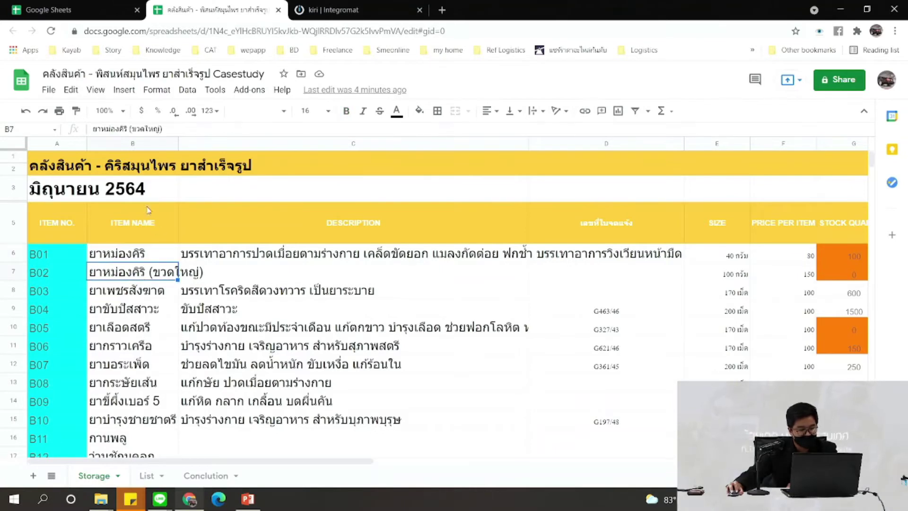
click(65, 191)
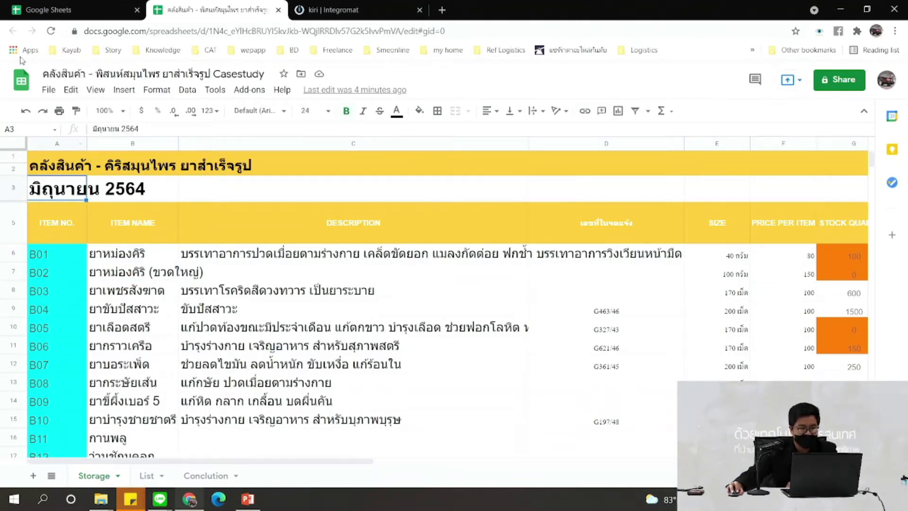
View the settings for copying the spreadsheet and close them without making a copy
click(49, 89)
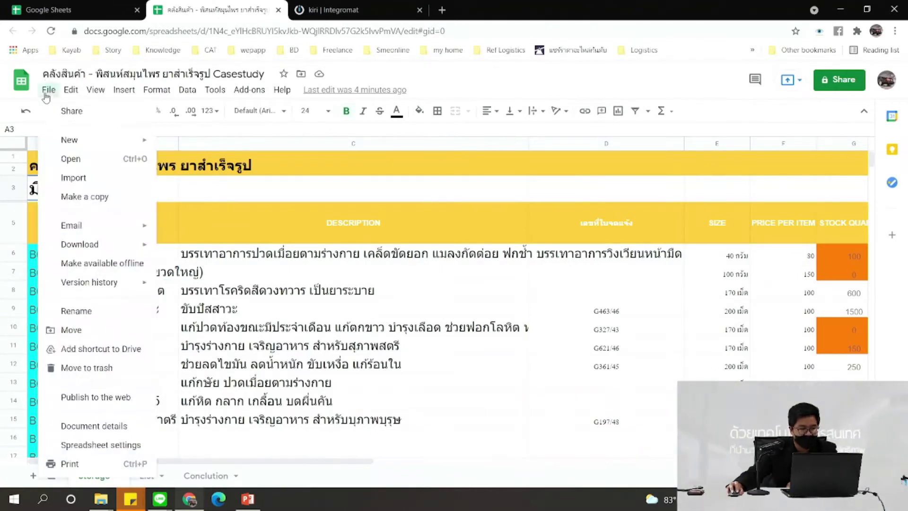
click(74, 201)
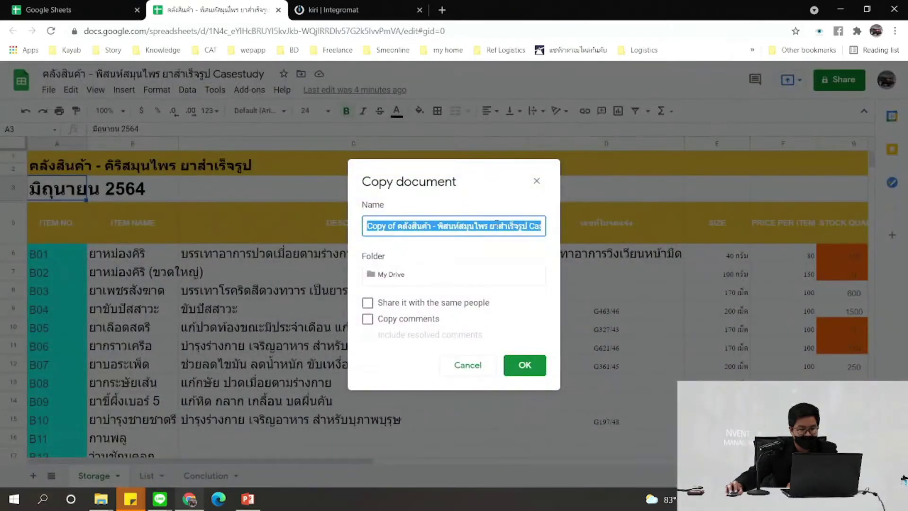
click(536, 182)
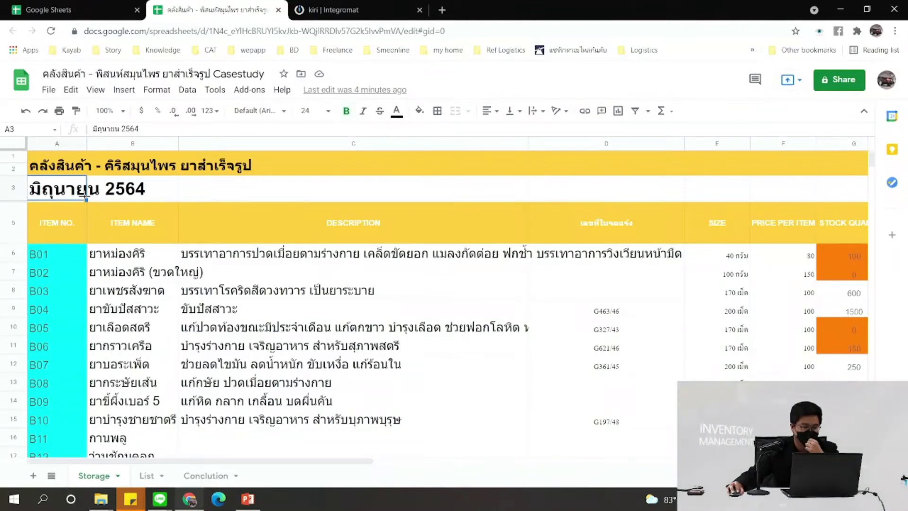
Narrow the DESCRIPTION column by about a quarter of its width
click(142, 261)
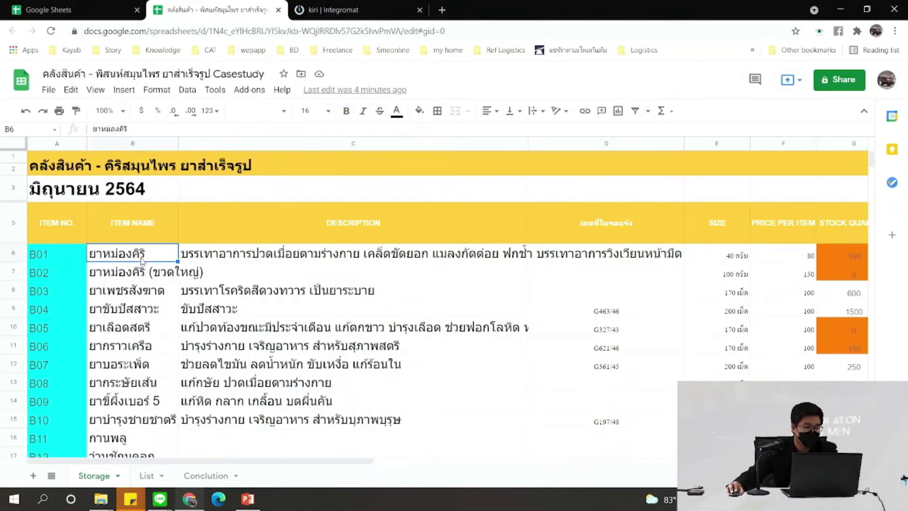
scroll(142, 261, down, 2)
scroll(52, 180, up, 1)
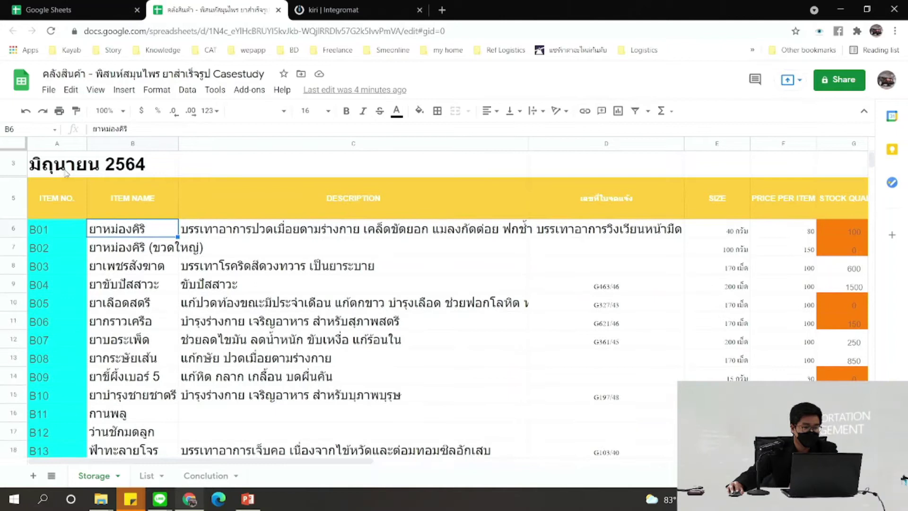
click(229, 231)
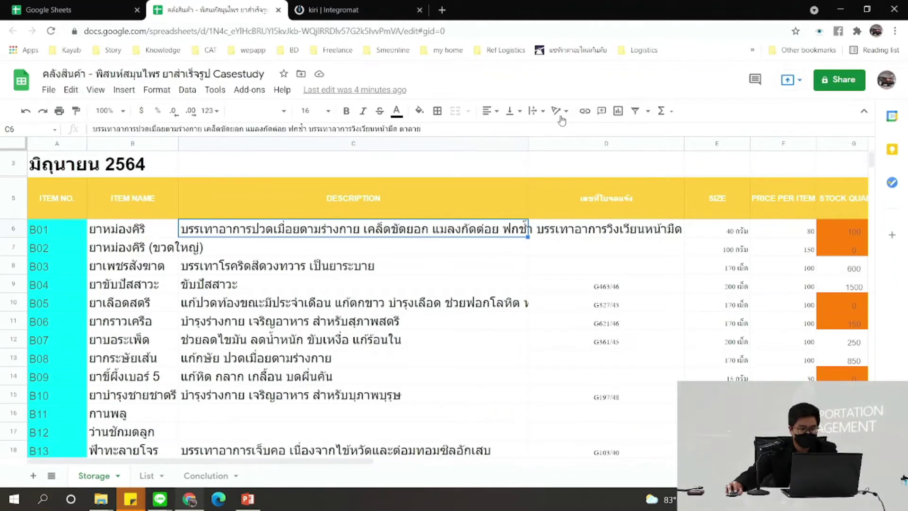
click(527, 144)
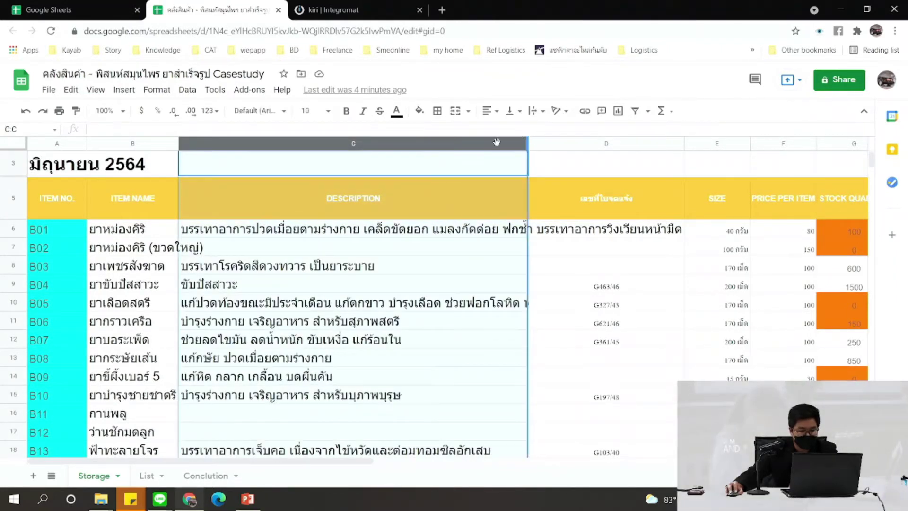
drag(529, 144, 437, 143)
click(331, 197)
click(332, 147)
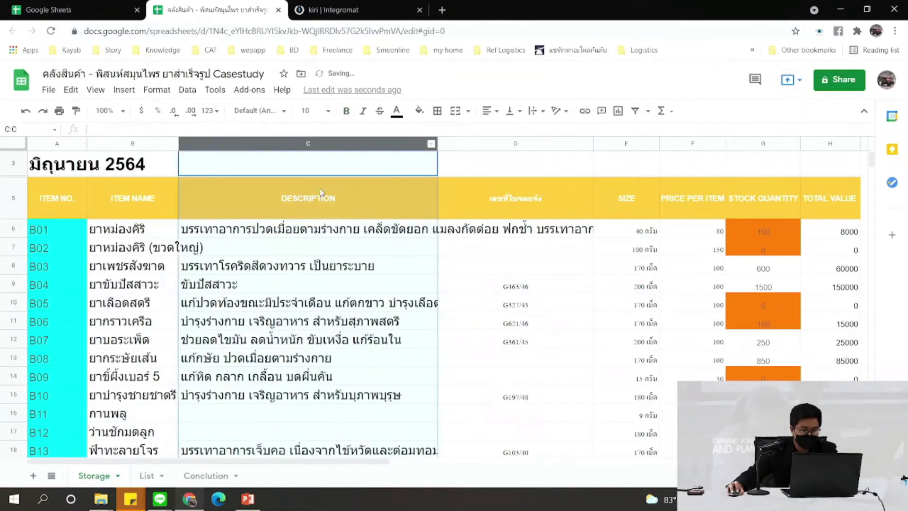
Check the ITEM NAME and ITEM NO. headers and narrow the เลขที่ใบจดแจ้ง column by about a third of its width
click(123, 208)
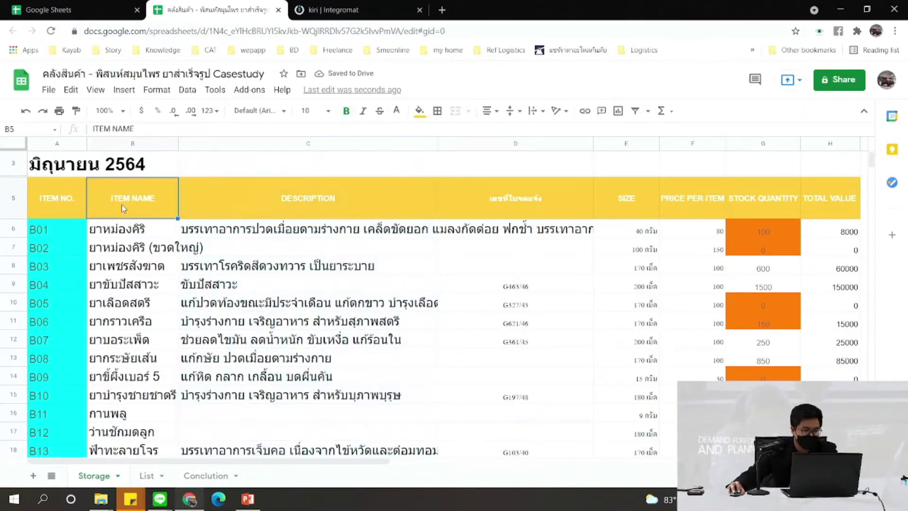
click(69, 199)
click(334, 237)
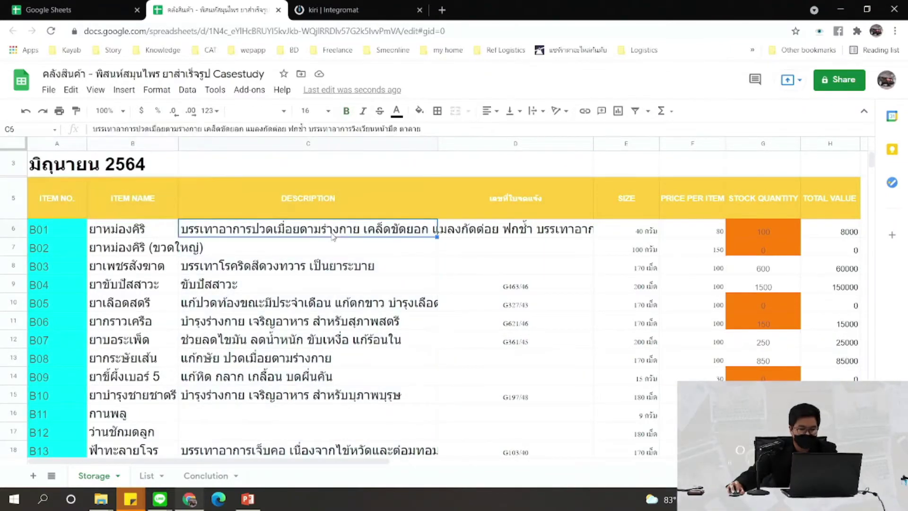
click(529, 145)
drag(593, 145, 547, 145)
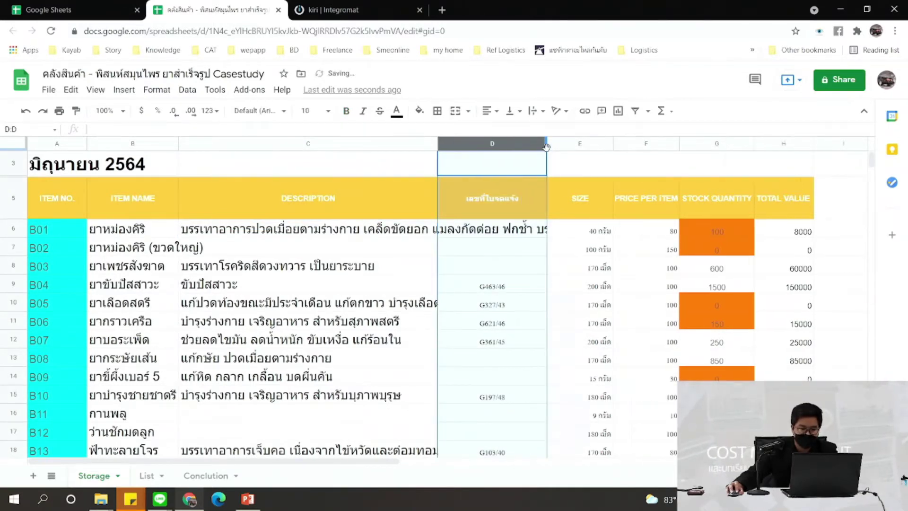
Review the SIZE column and its entries for the first three items in rows 6 to 8
click(596, 145)
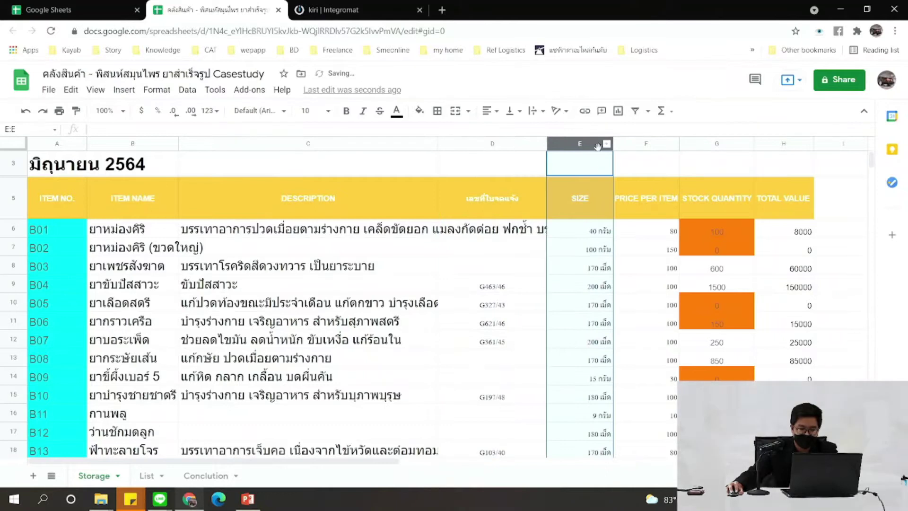
click(596, 230)
click(595, 250)
click(586, 273)
Compare the names and sizes of the first two items, which are the same balm in regular and large bottles
click(166, 235)
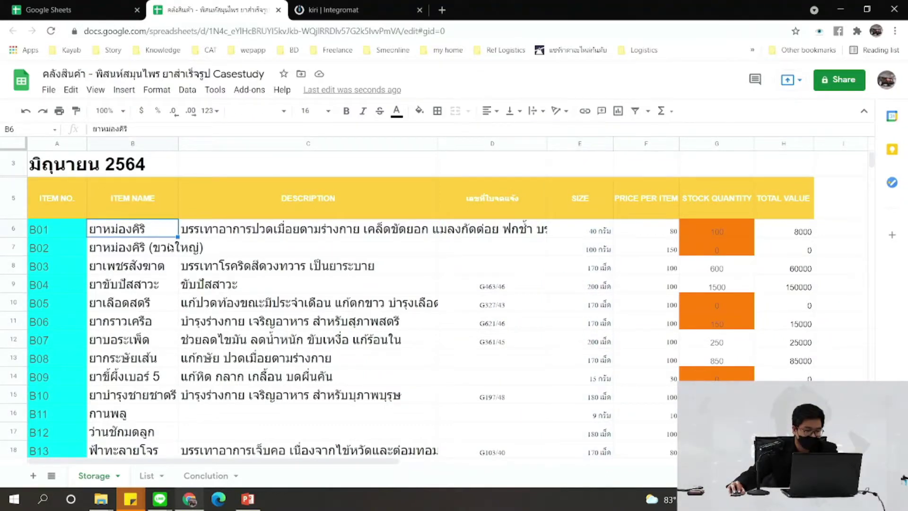
click(171, 248)
click(608, 230)
click(597, 248)
click(174, 232)
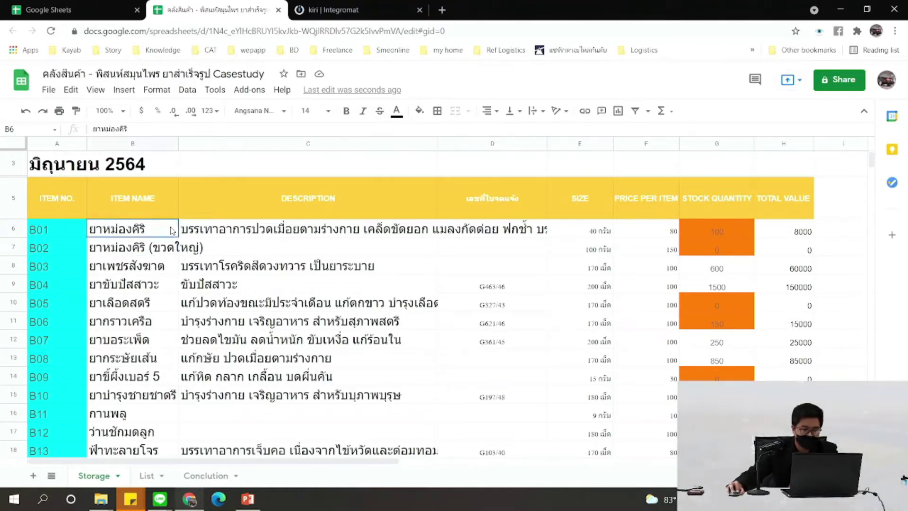
shift+click(143, 251)
click(140, 236)
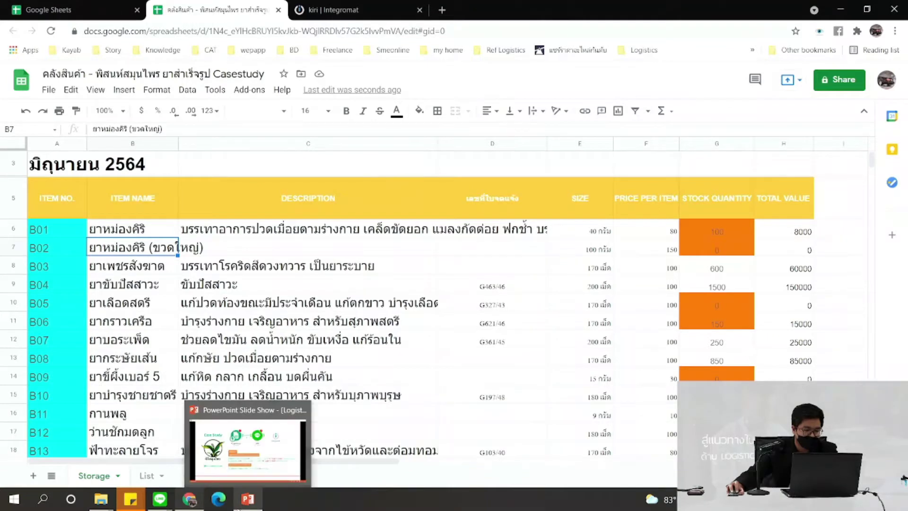
Switch to the PowerPoint presentation, leave the running slide show and present slide 40 with the herb storage photos
click(248, 499)
key(Escape)
scroll(100, 247, up, 6)
scroll(101, 247, up, 2)
click(98, 247)
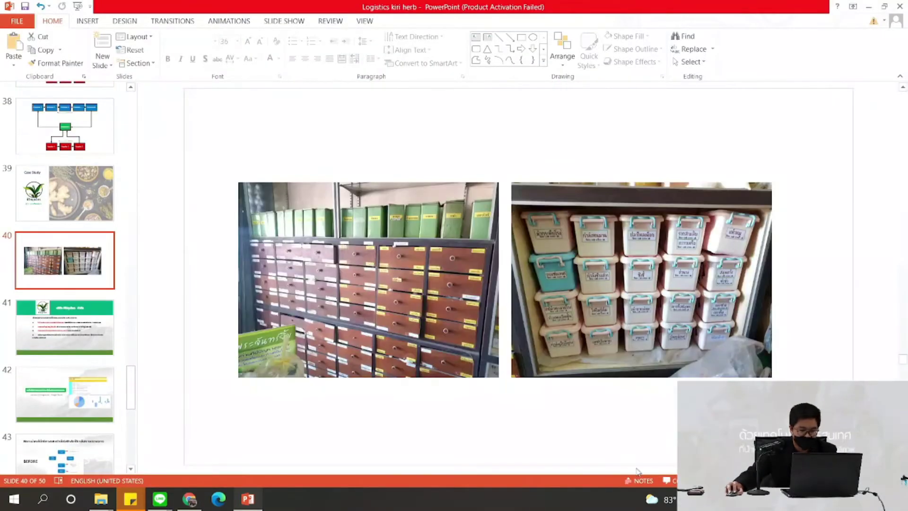
key(shift+F5)
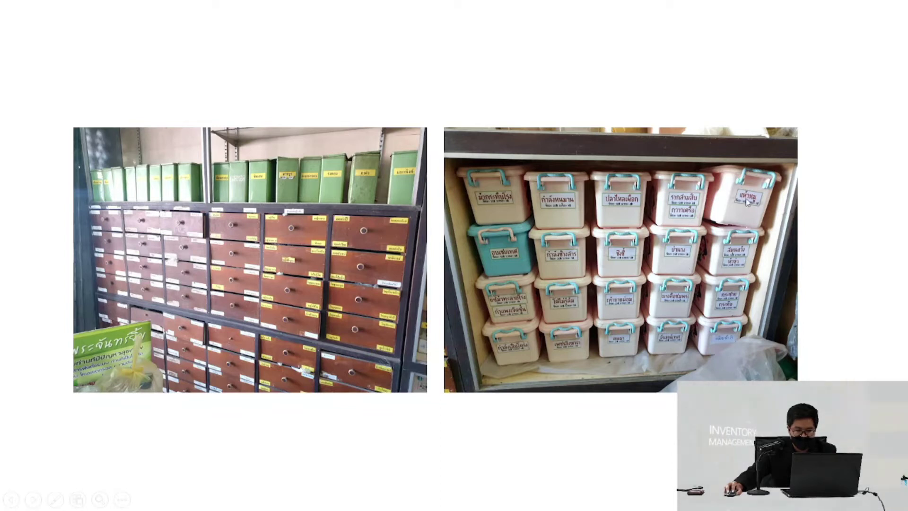
End the slide show and open slide 48, the case study with the SUMIFS and VLOOKUP formulas
key(Escape)
scroll(100, 311, down, 6)
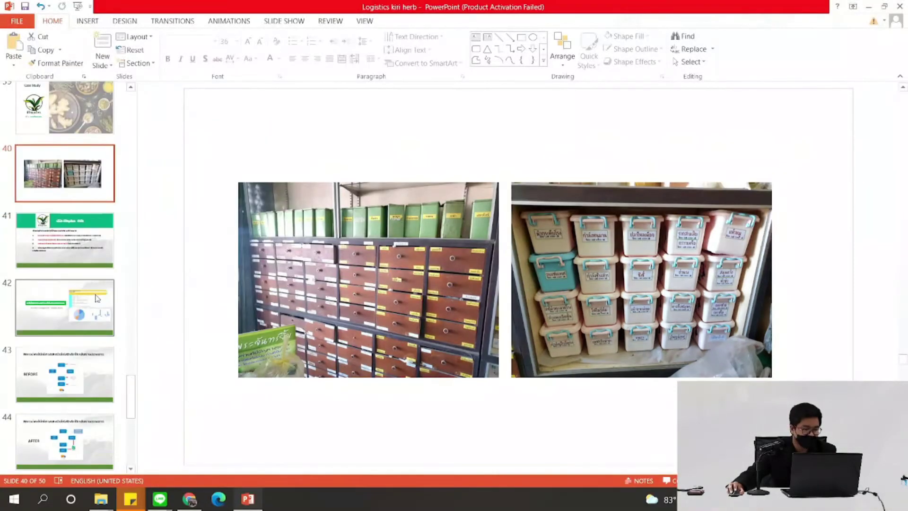
scroll(100, 311, down, 3)
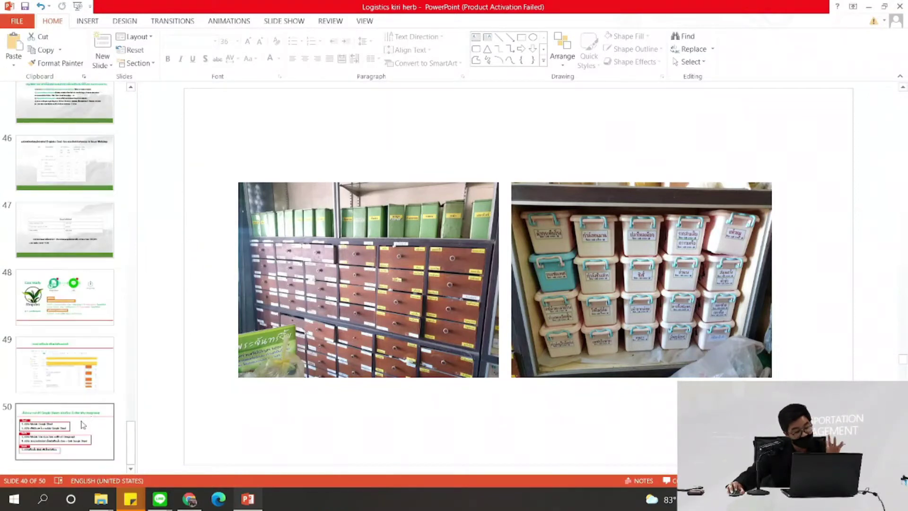
click(71, 298)
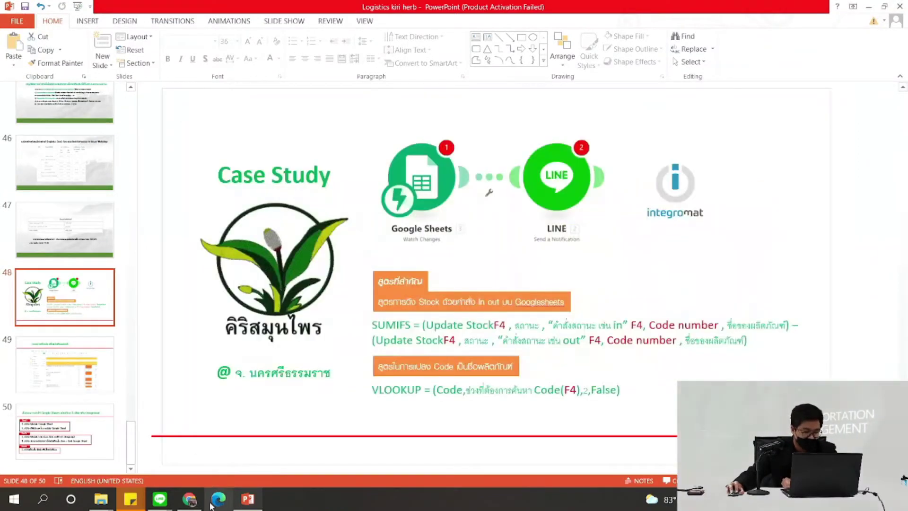
Switch back to the inventory spreadsheet in Chrome and review the first item's description, registration, price and stock quantity cells, ending on G6
mouse_move(189, 499)
click(189, 464)
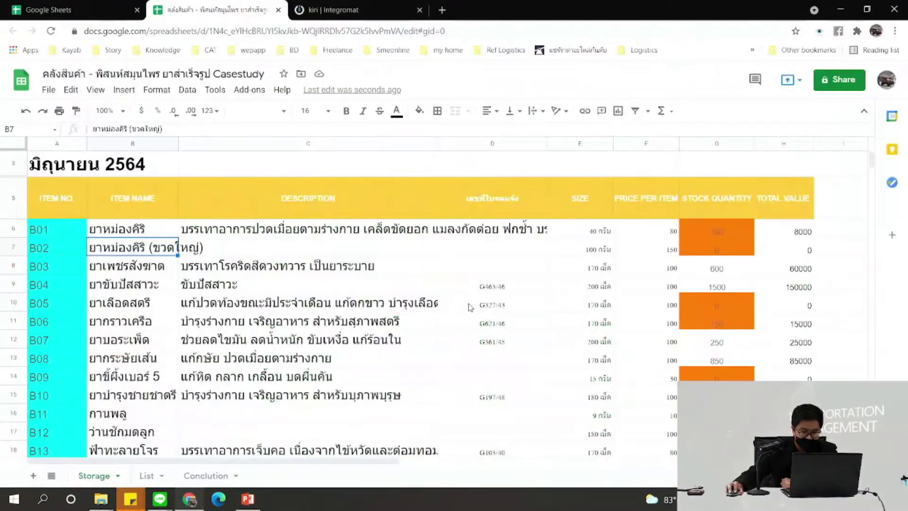
click(393, 221)
click(499, 229)
click(657, 228)
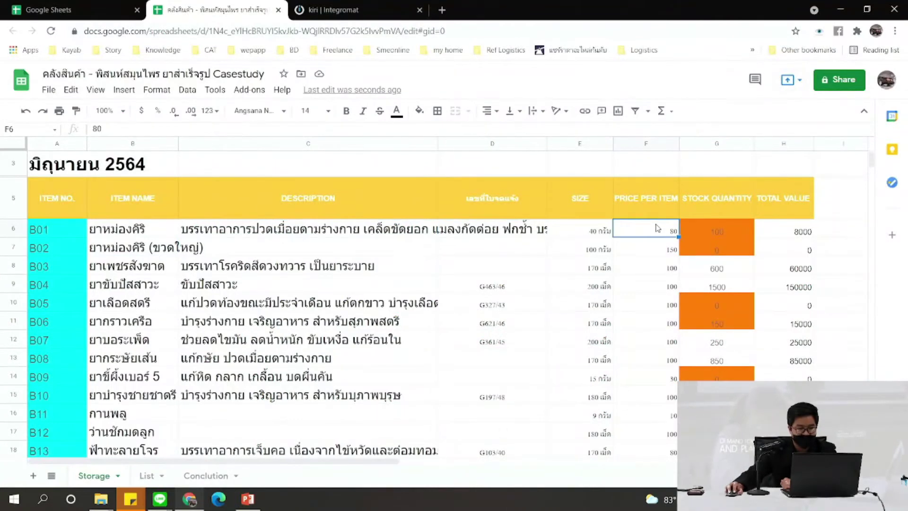
click(660, 250)
click(674, 233)
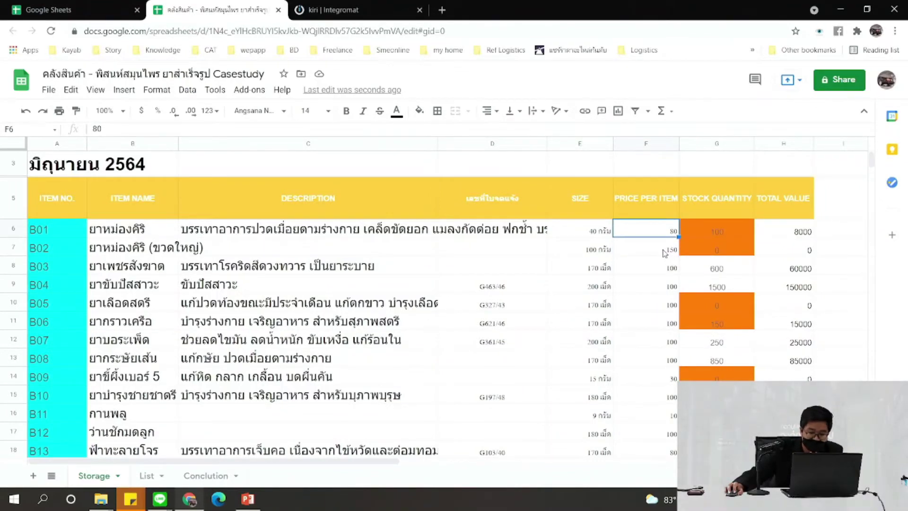
click(737, 231)
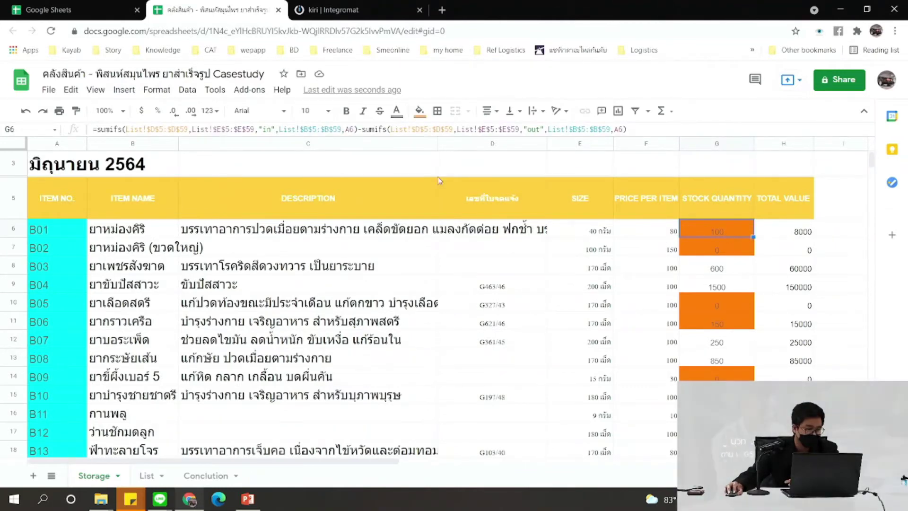
Inspect the SUMIFS formula in G6 alongside the PowerPoint formula slide, and leave the formula editor
click(243, 130)
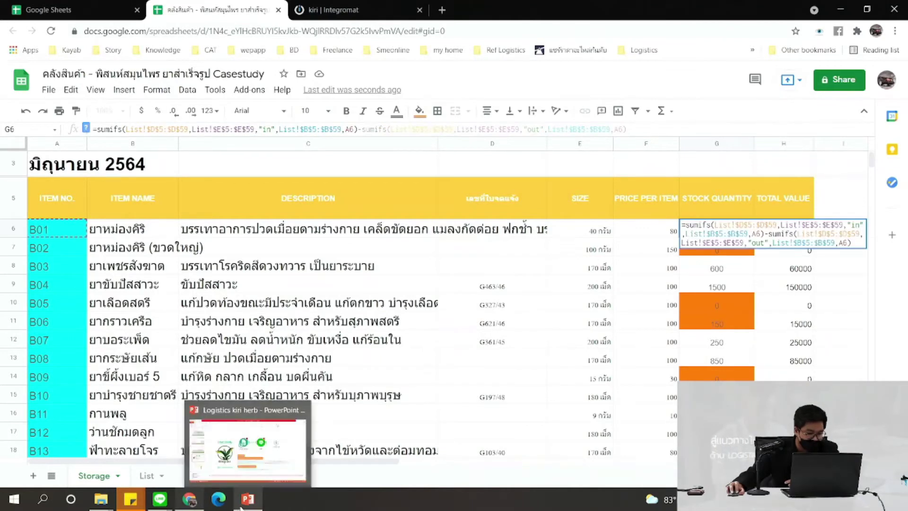
click(248, 499)
key(alt+Tab)
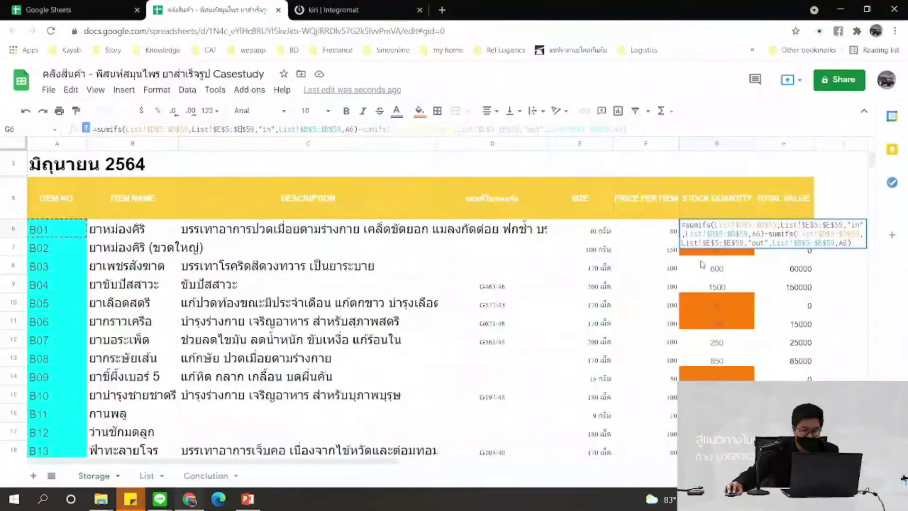
key(Escape)
click(730, 233)
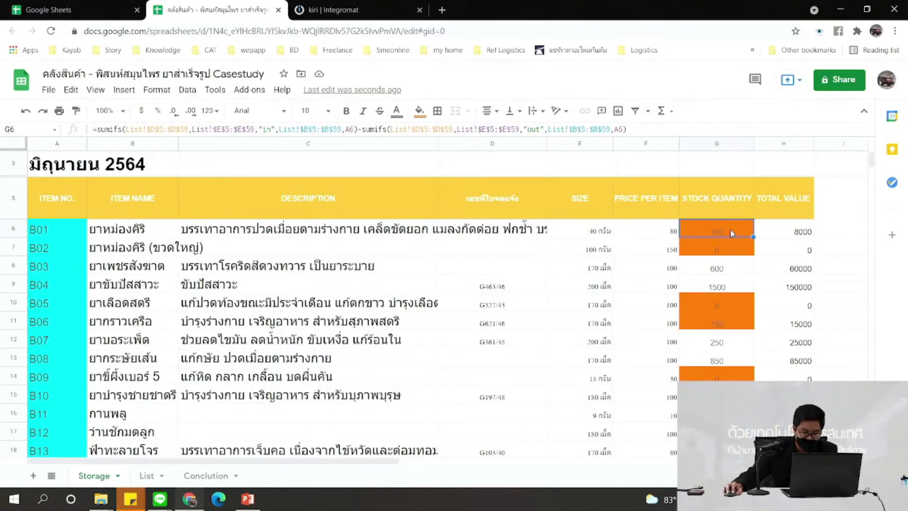
Open the List sheet and review its in/out stock records, ending on the VLOOKUP item name in C27
click(149, 477)
scroll(147, 262, down, 2)
scroll(156, 262, up, 2)
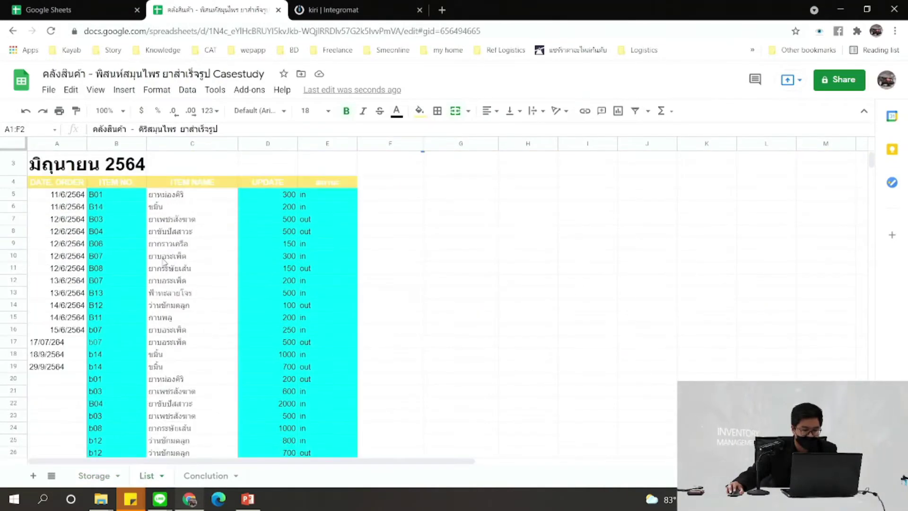
scroll(163, 262, down, 1)
scroll(163, 263, down, 1)
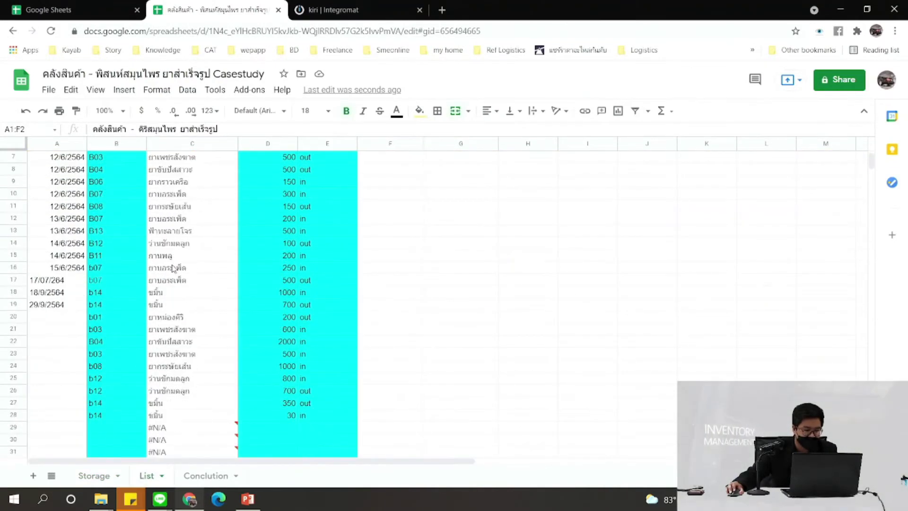
click(330, 416)
click(191, 415)
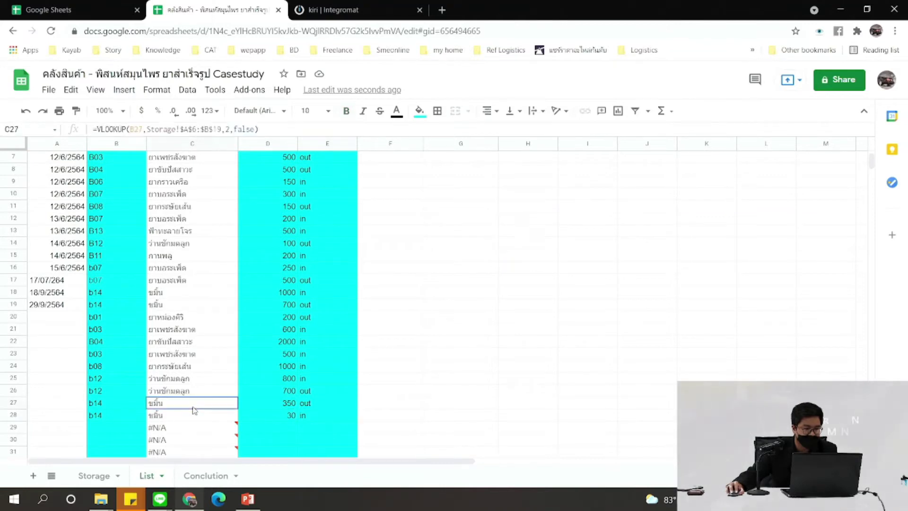
Clear the order dates and item numbers in A5:B28 of the List sheet
click(109, 416)
scroll(110, 419, up, 1)
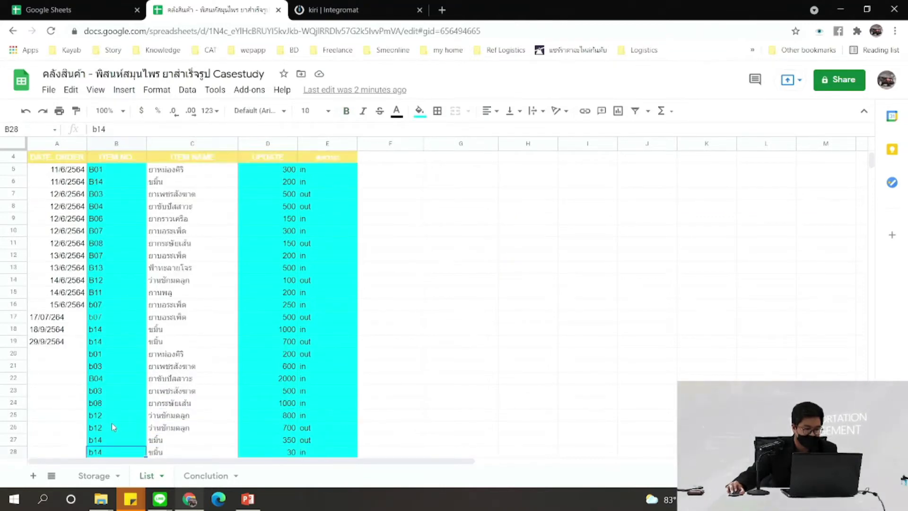
scroll(112, 423, down, 1)
scroll(108, 396, up, 2)
shift+click(56, 219)
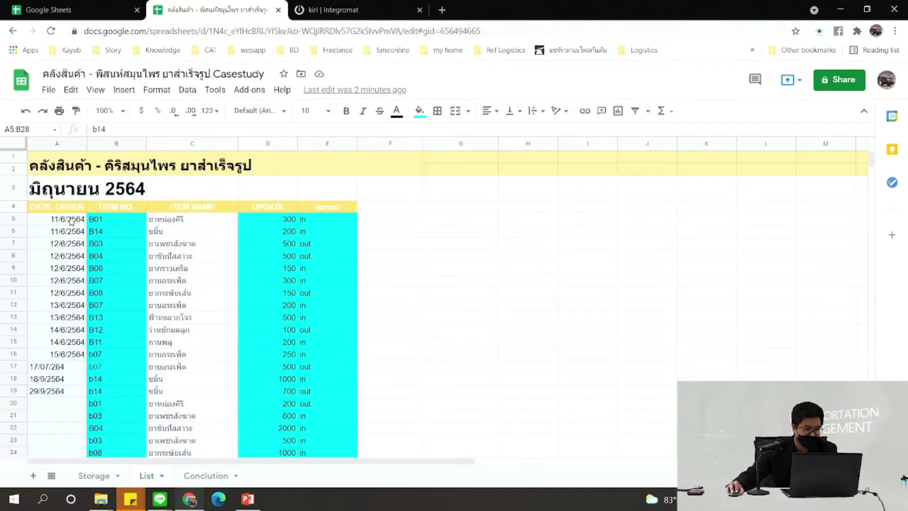
key(Delete)
Clear the update quantities and in/out statuses in columns D and E of the List sheet, from row 5 down
drag(287, 219, 320, 256)
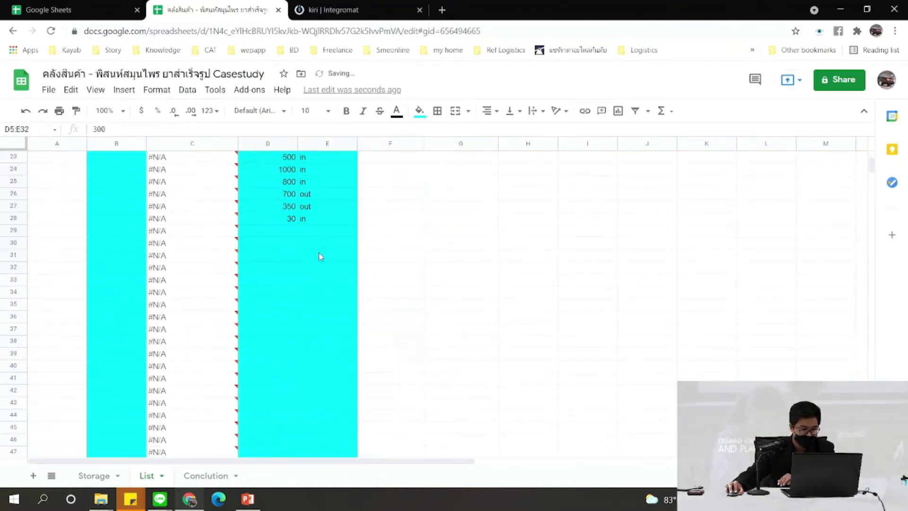
scroll(317, 219, up, 5)
click(315, 220)
drag(279, 220, 339, 272)
key(Delete)
click(79, 209)
click(81, 216)
Compare the SUMIFS formula in G6 of the Storage sheet with the formula on slide 48 in PowerPoint
key(alt+Tab)
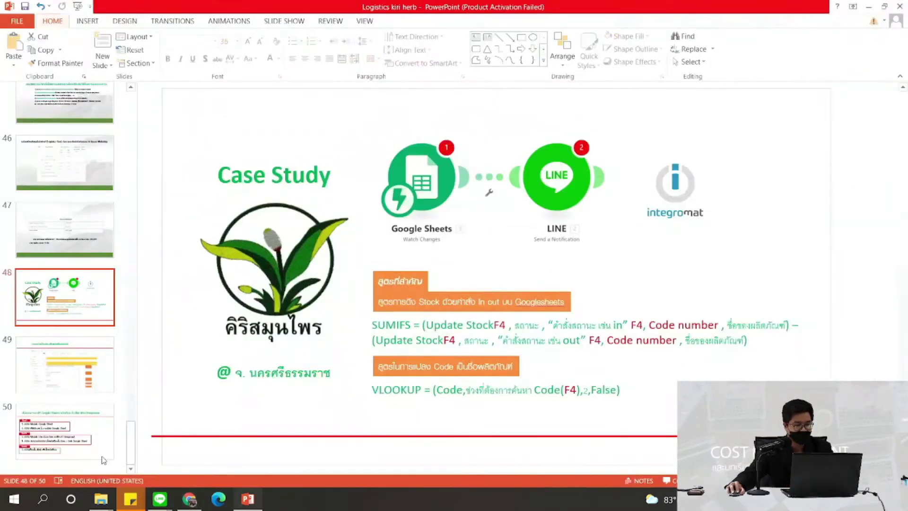
key(alt+Tab)
click(94, 475)
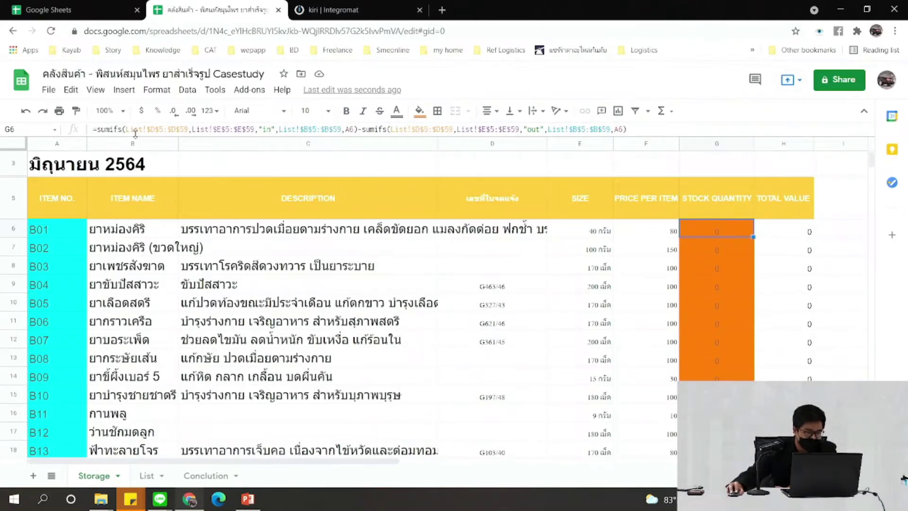
click(248, 488)
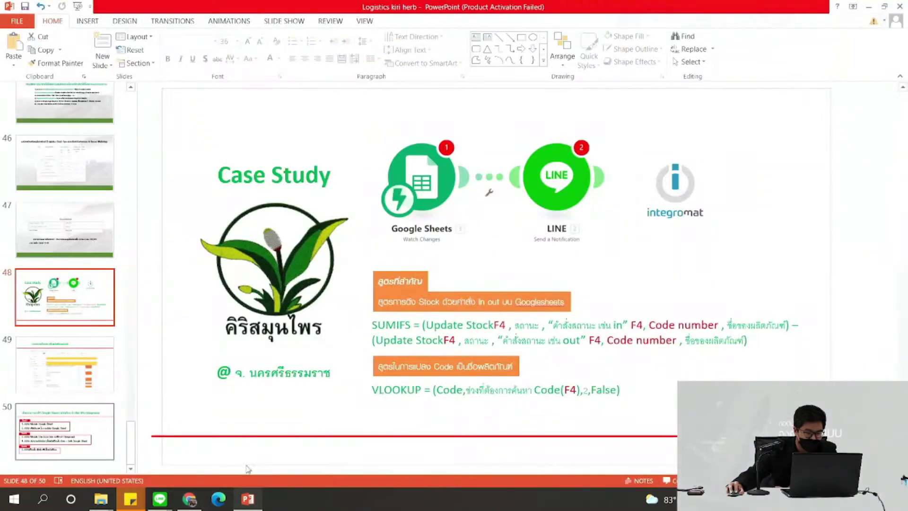
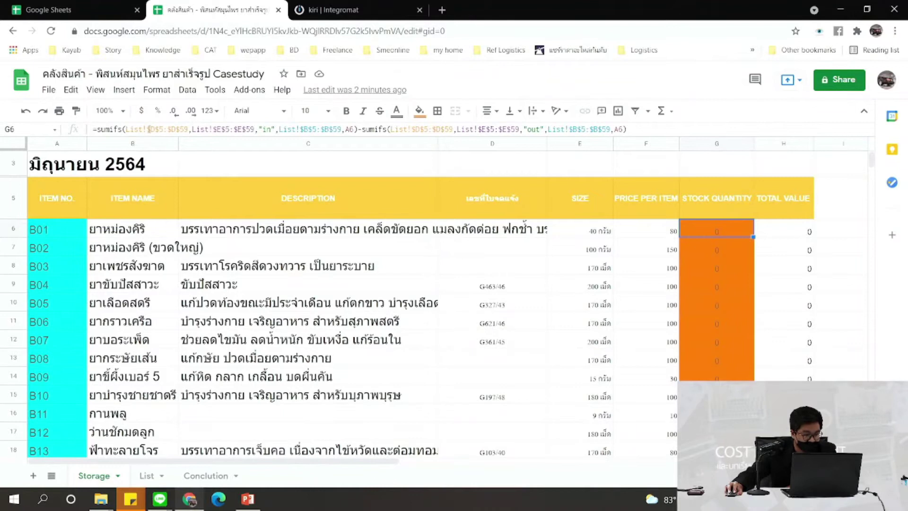
Point out the UPDATE column on the List sheet, selecting its cells from D5 down and its header in D4
click(147, 476)
click(266, 219)
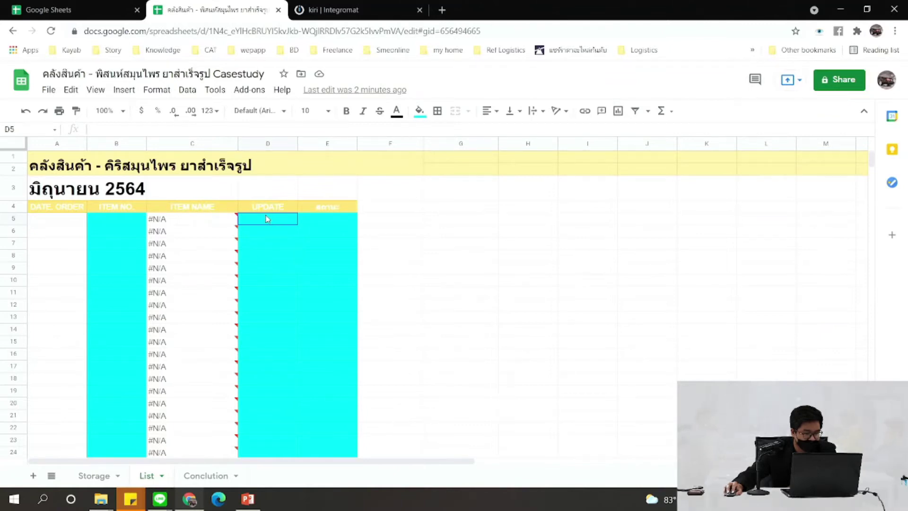
drag(266, 219, 272, 314)
click(262, 217)
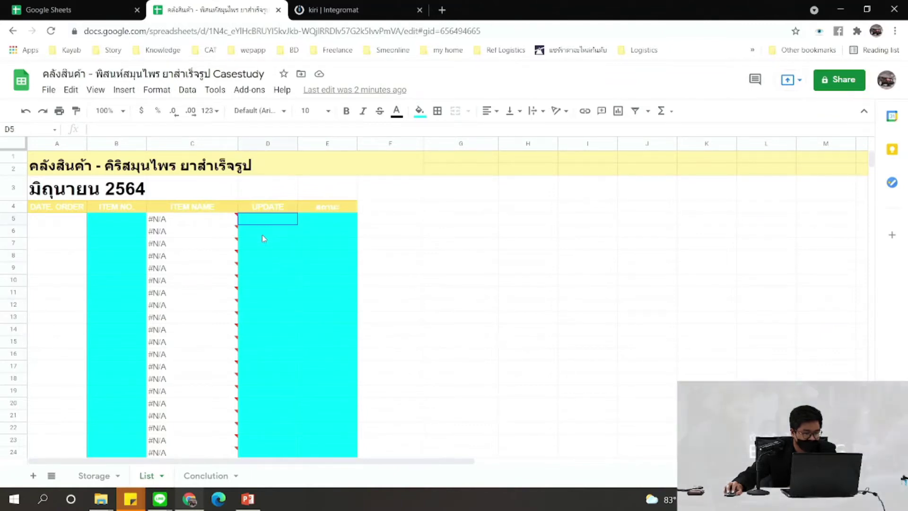
key(Up)
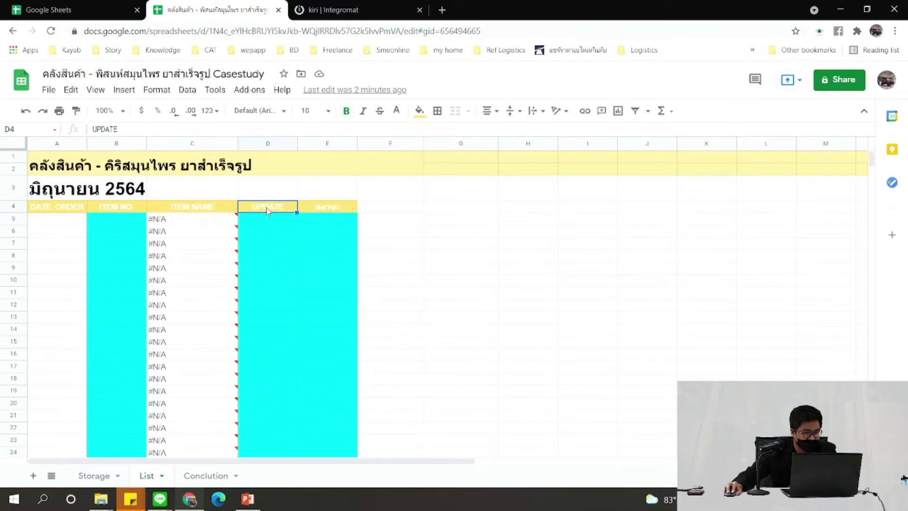
Replace the first SUMIFS range in G6 of the Storage sheet with the absolute range List!$D$5:$D$59, checking the formula slide before confirming
click(97, 476)
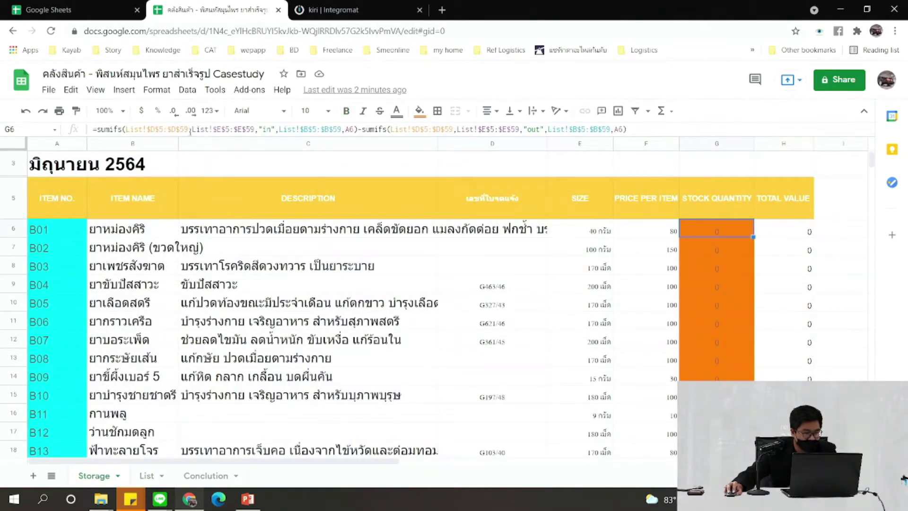
drag(187, 131, 125, 133)
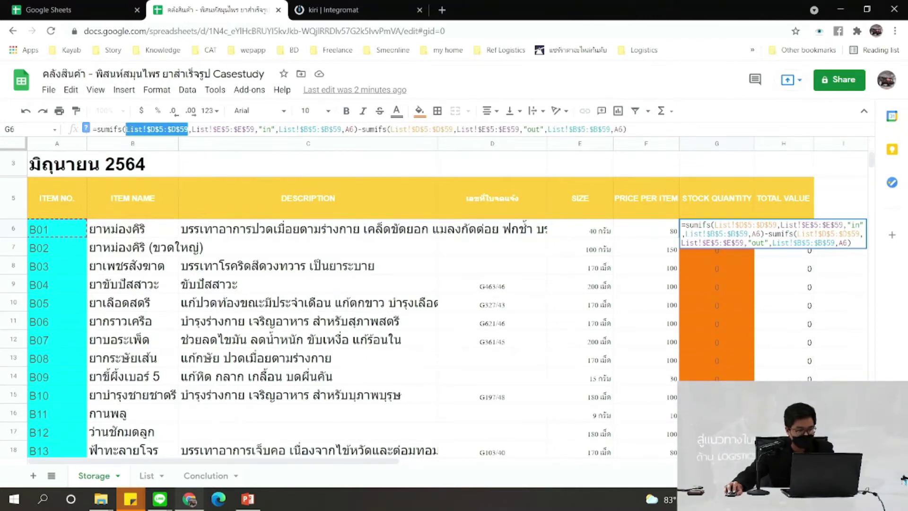
key(BackSpace)
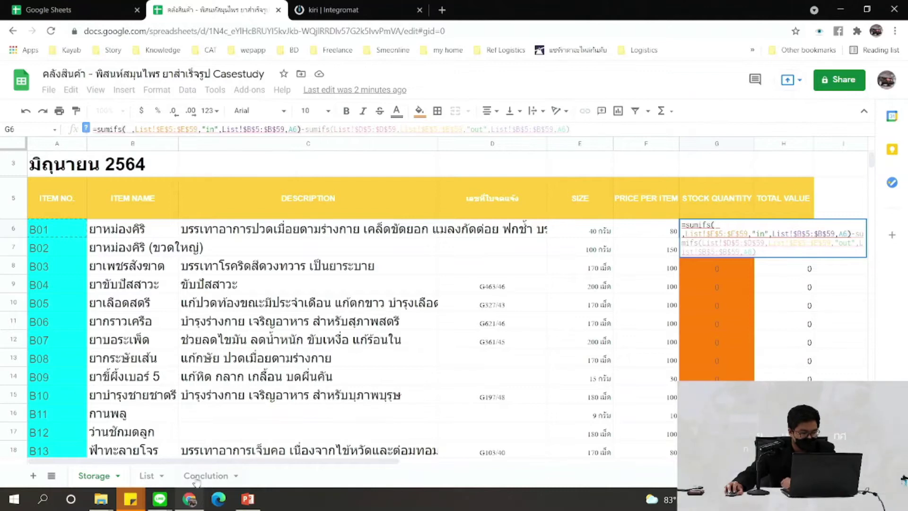
click(146, 476)
drag(256, 221, 272, 237)
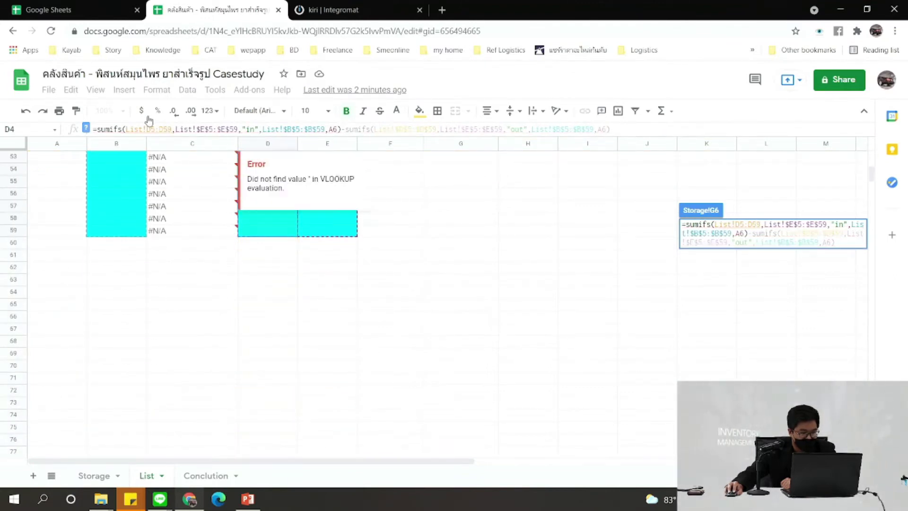
key(F4)
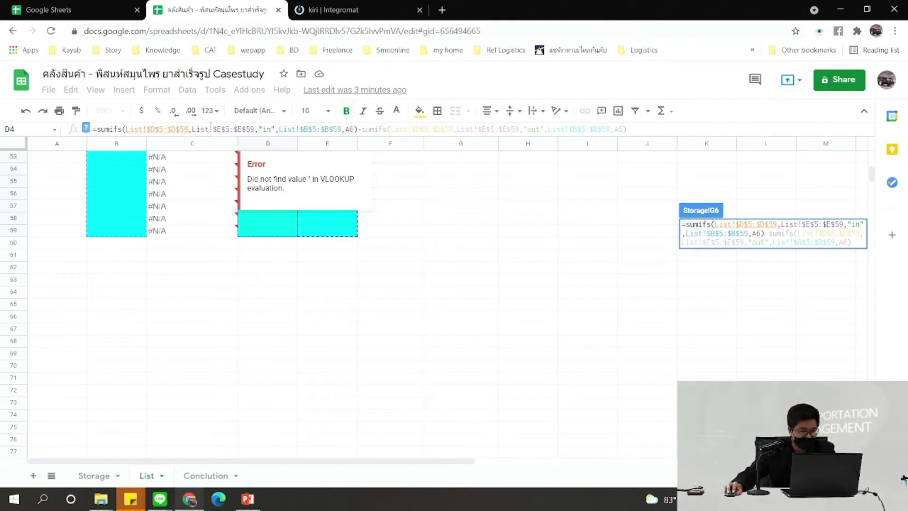
key(alt+Tab)
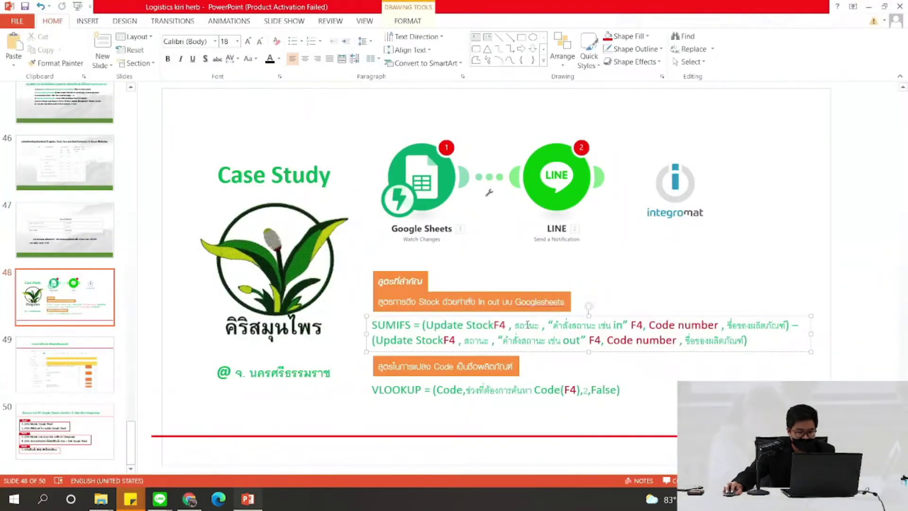
key(alt+Tab)
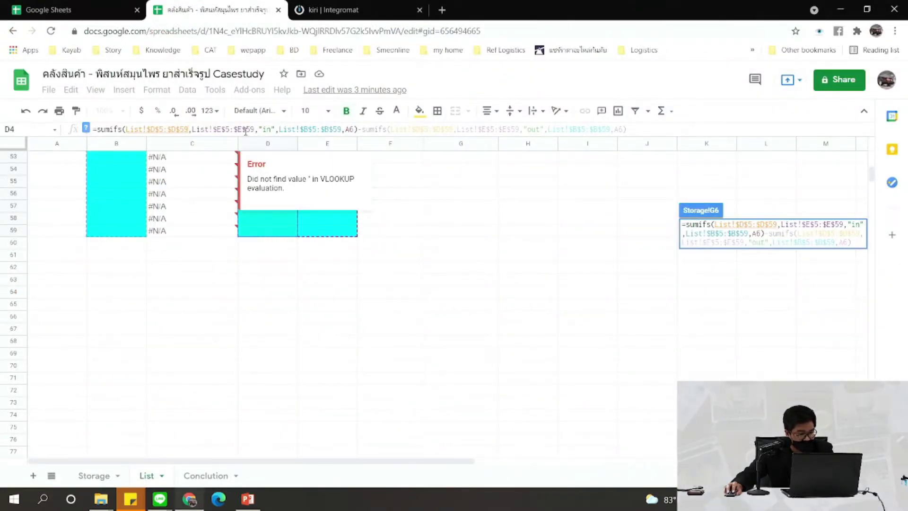
key(Return)
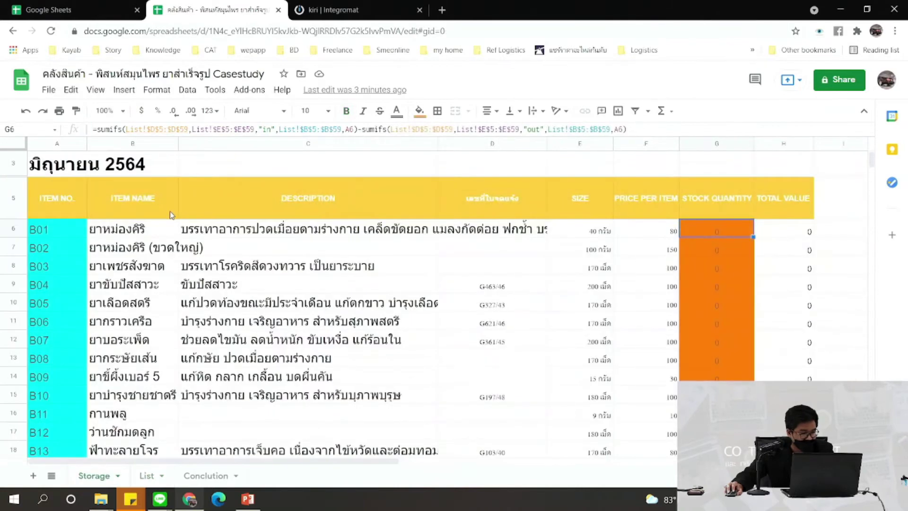
Point out the status column on the List sheet, selecting its header and the range E5:E59
click(147, 476)
scroll(154, 207, up, 7)
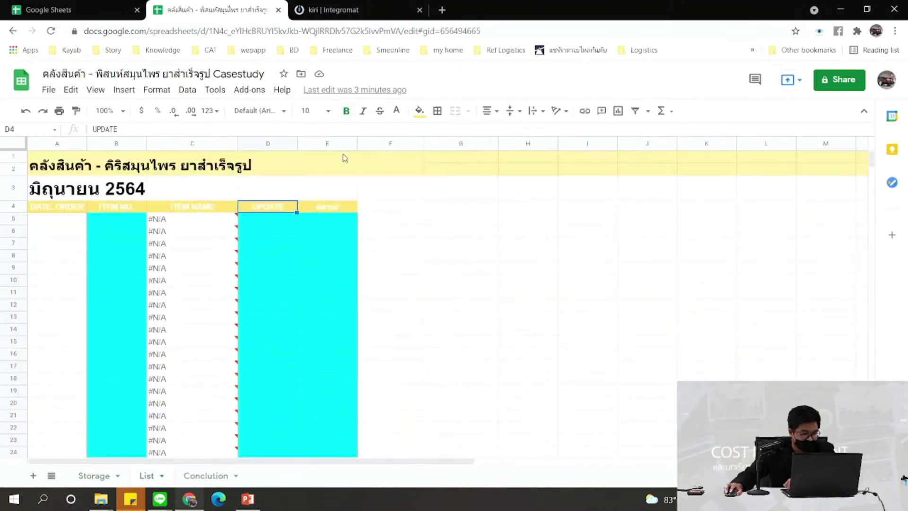
click(326, 208)
click(329, 219)
drag(329, 220, 333, 288)
click(114, 476)
click(160, 478)
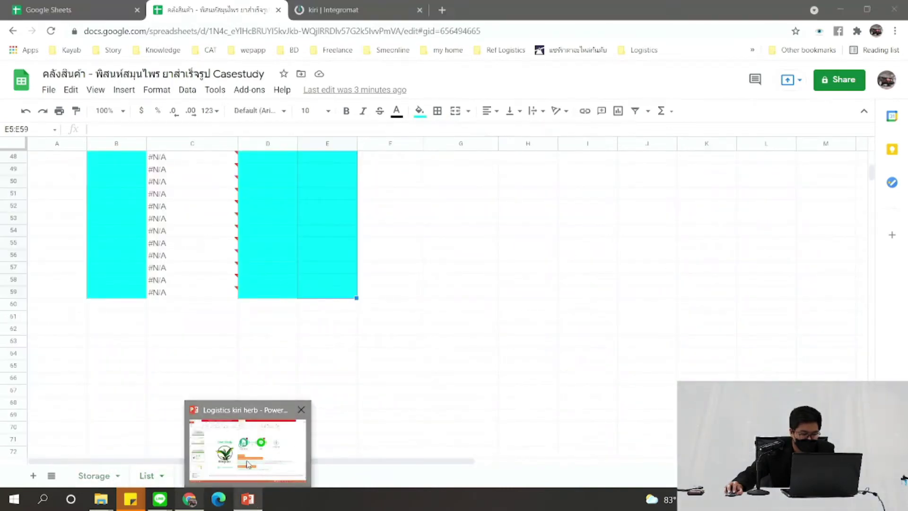
Switch to the PowerPoint presentation and highlight the "in" status criterion and the minus sign in the SUMIFS formula on slide 48
click(250, 501)
drag(552, 325, 624, 326)
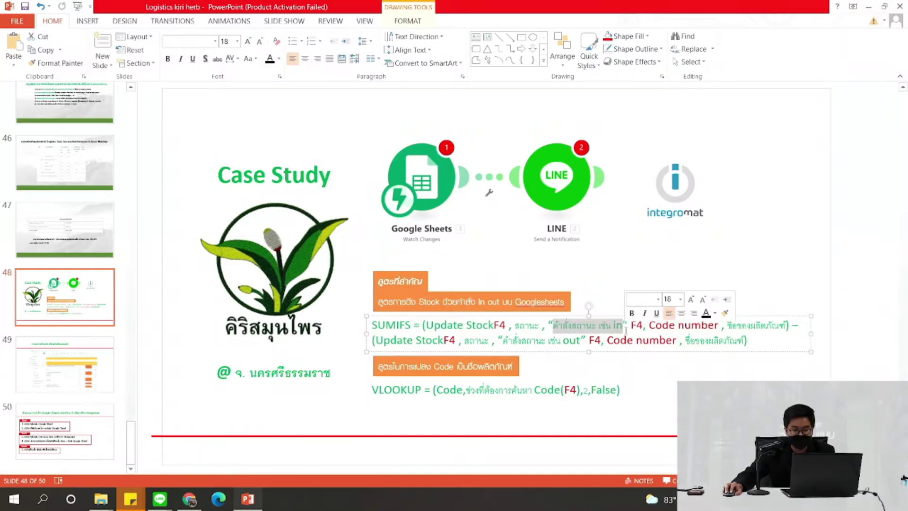
click(625, 329)
drag(544, 328, 629, 326)
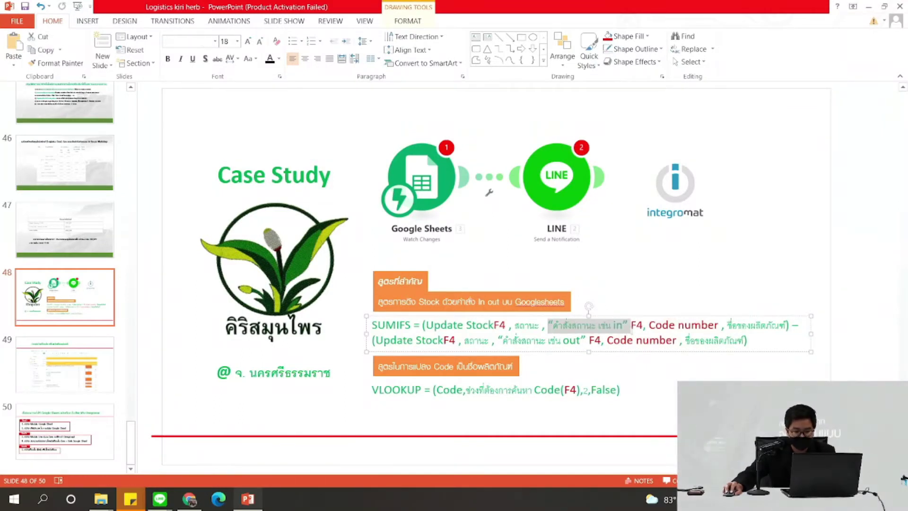
drag(792, 326, 800, 327)
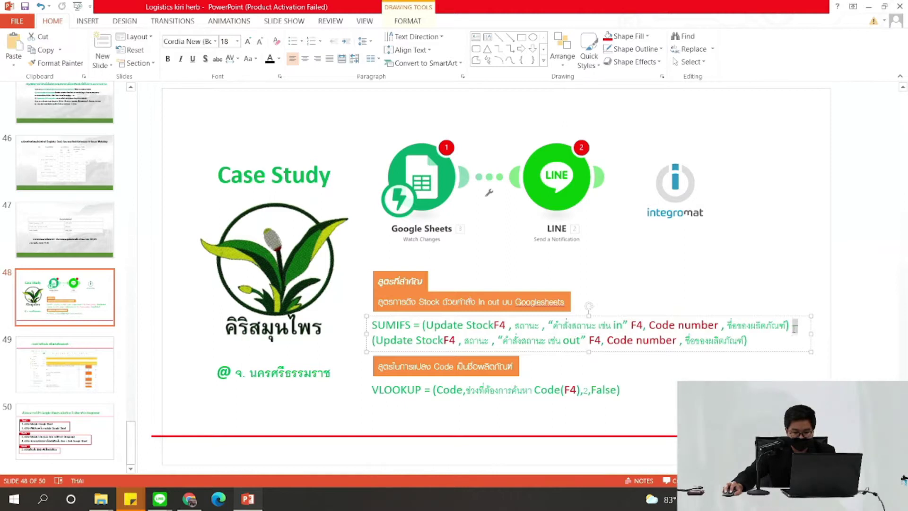
click(549, 326)
drag(549, 326, 626, 326)
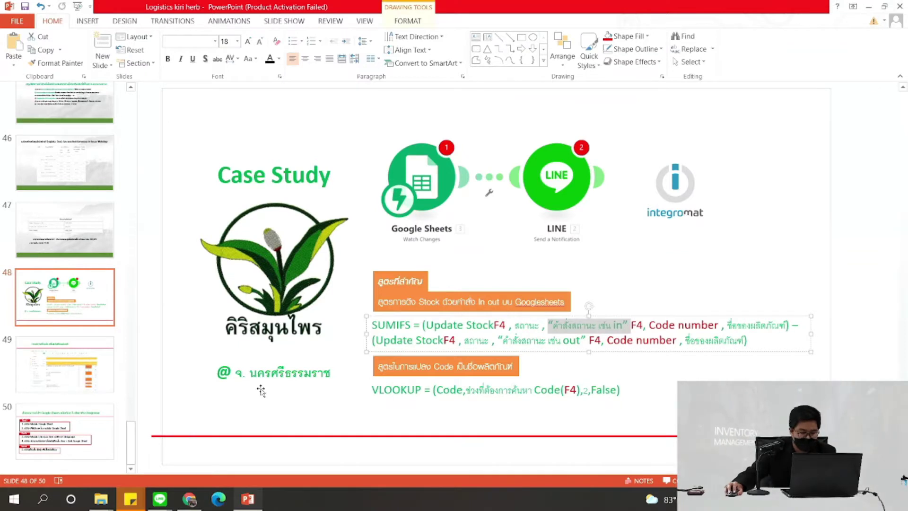
Examine the "in" criterion and the List!$B$5:$B$59 range in the G6 formula of the Storage sheet, and return to the PowerPoint slide
key(alt+Tab)
click(108, 477)
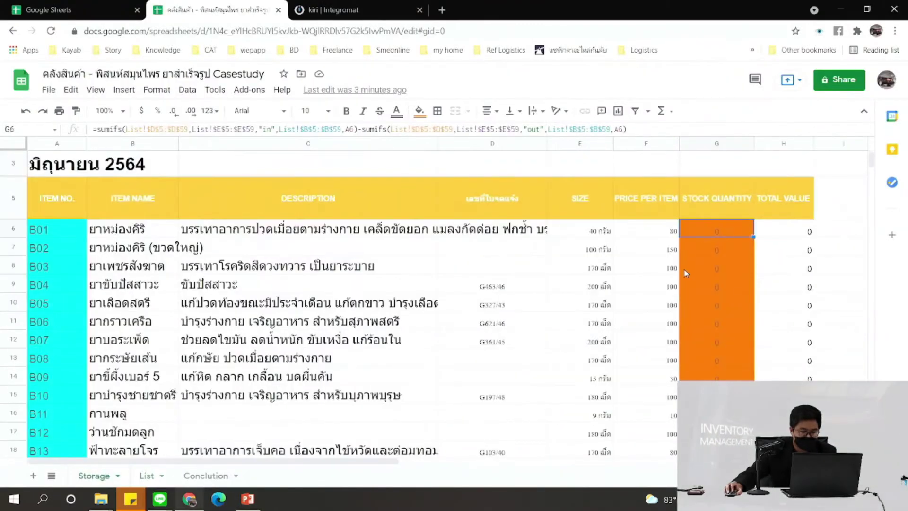
double_click(709, 230)
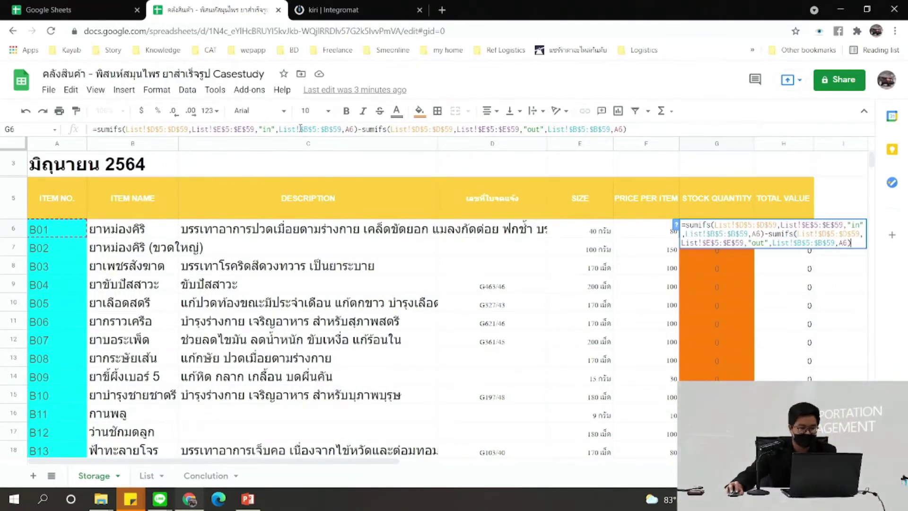
drag(278, 129, 263, 128)
double_click(267, 129)
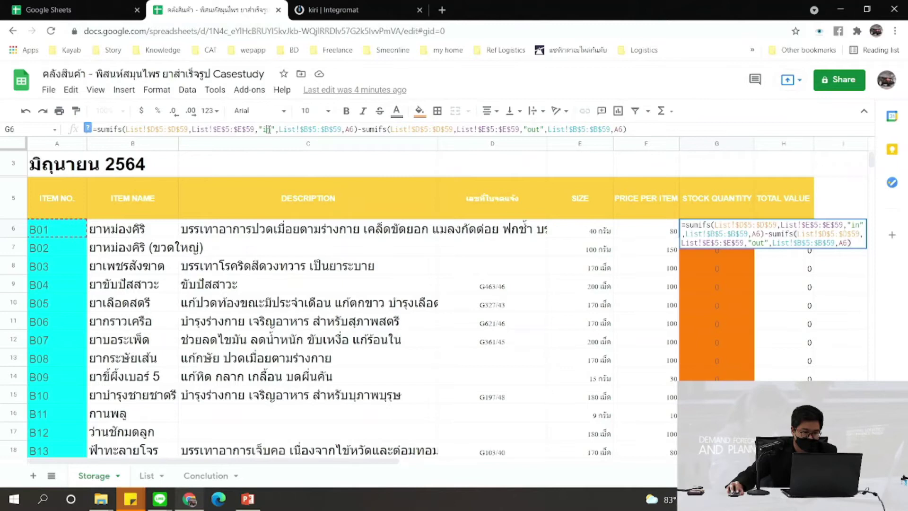
click(274, 128)
drag(279, 129, 341, 129)
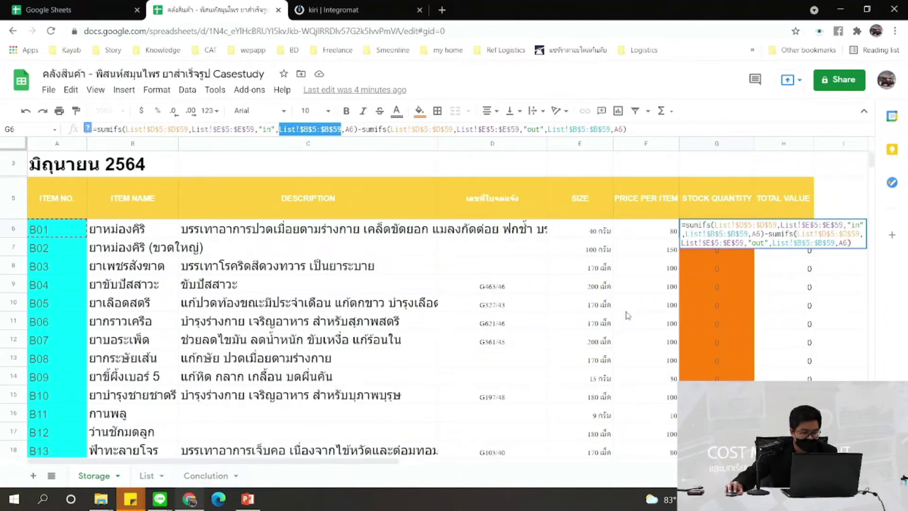
key(alt+Tab)
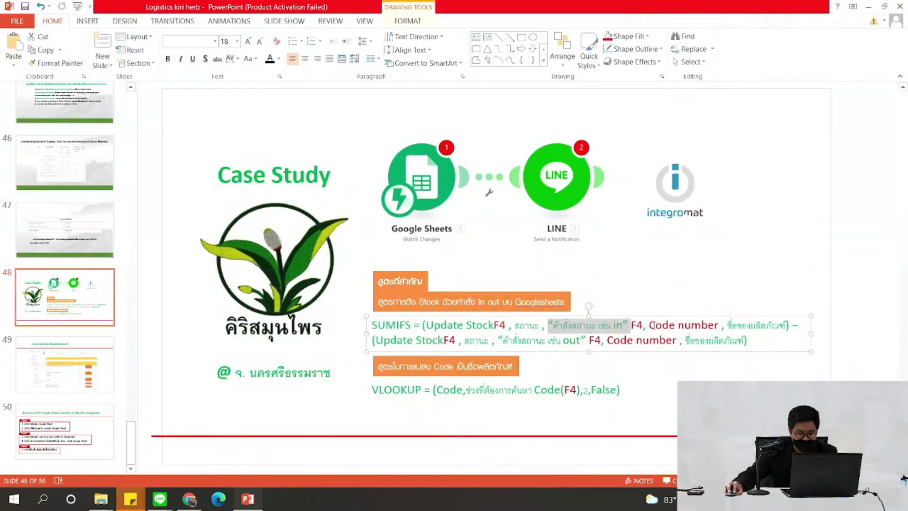
Switch to the Google Sheets spreadsheet and point out the ITEM NO. column on the List sheet, selecting B5:B60
key(alt+Tab)
key(ctrl+Page_Down)
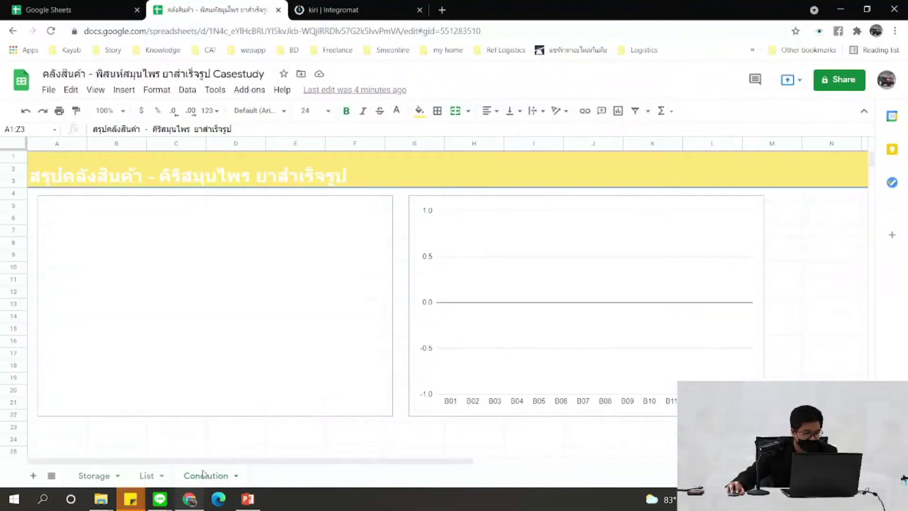
click(151, 476)
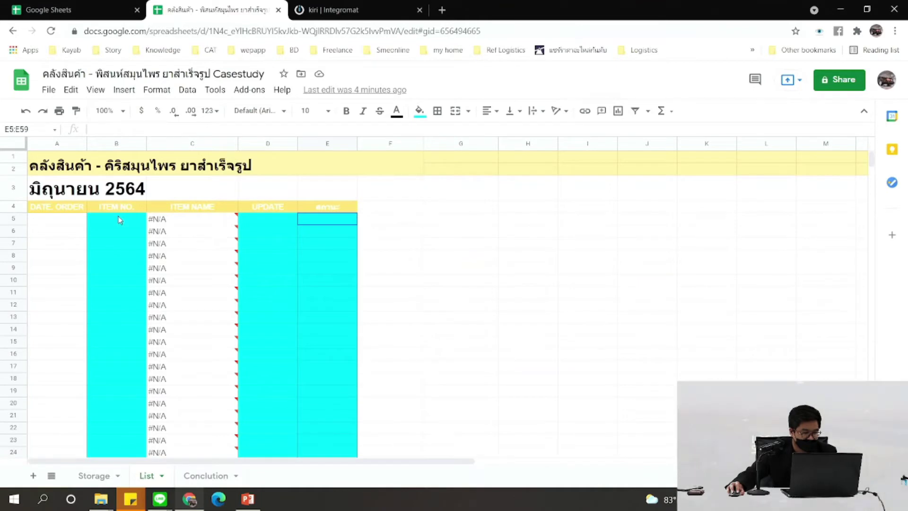
mouse_move(117, 220)
mouse_down()
mouse_move(116, 466)
mouse_move(126, 492)
mouse_move(101, 345)
mouse_move(109, 204)
mouse_up()
Highlight the first A6 criterion in the G6 formula on the Storage sheet, comparing it with the SUMIFS formula on the PowerPoint slide
click(93, 475)
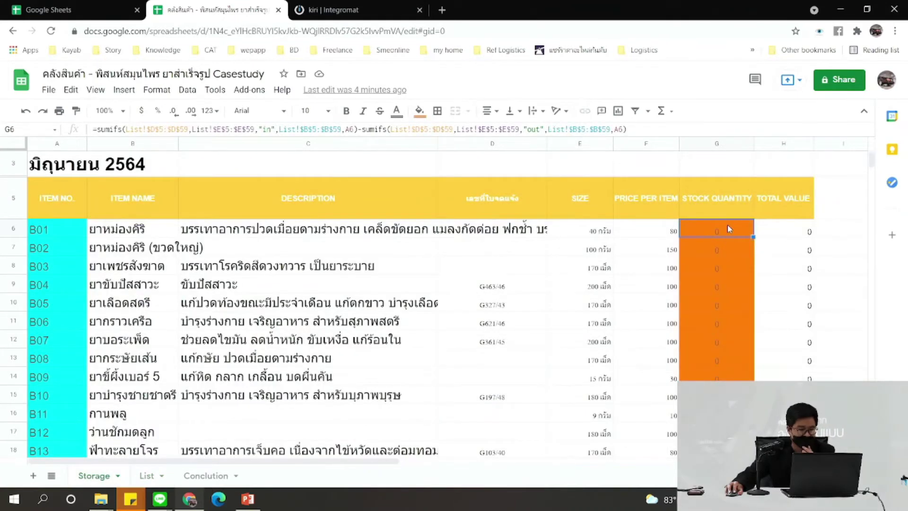
click(360, 128)
double_click(349, 129)
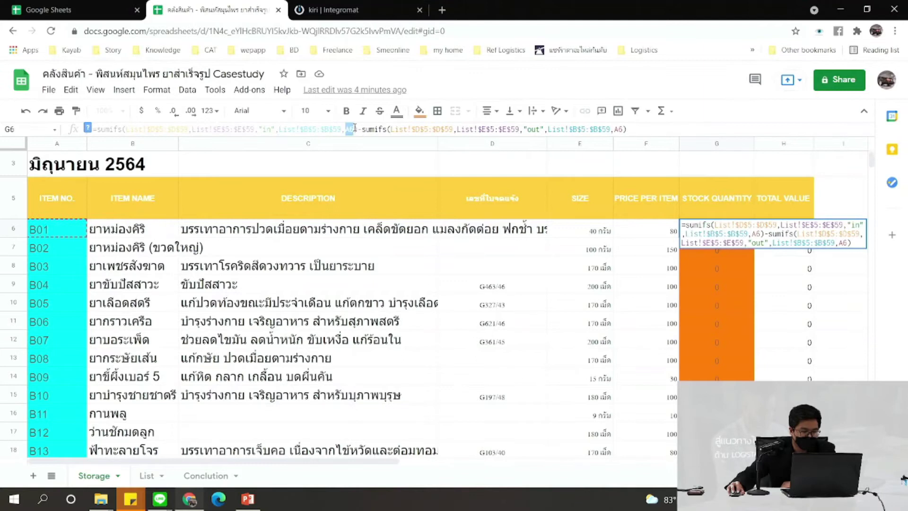
click(247, 499)
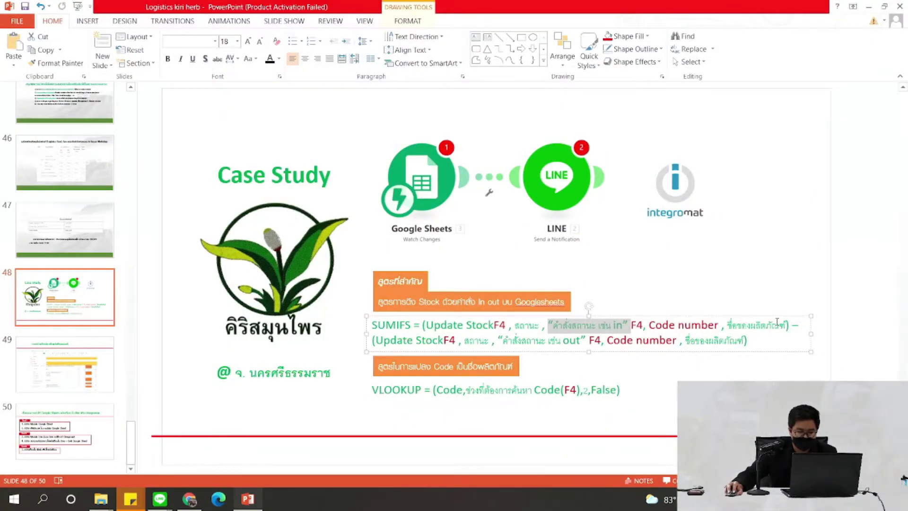
key(alt+Tab)
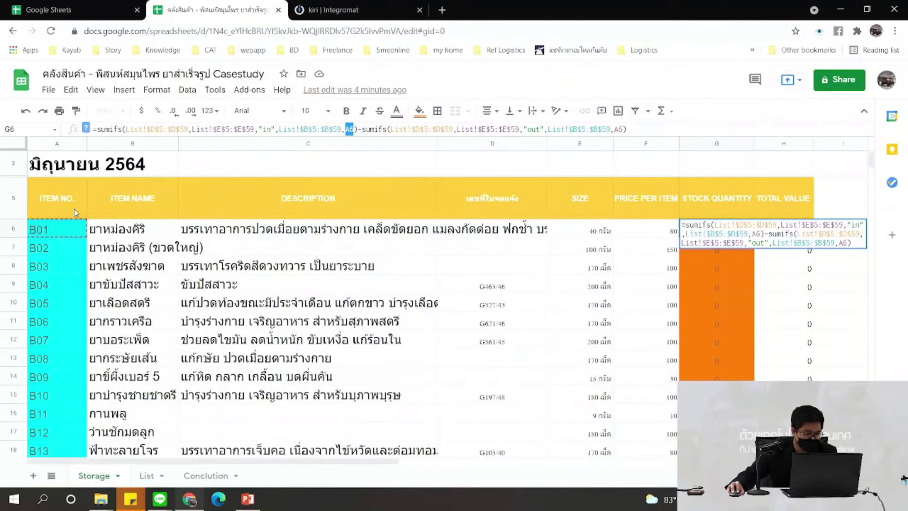
Compare the List sheet's item number column with the Storage sheet, selecting item code cell A6 and stock quantity cell G6 there
click(148, 477)
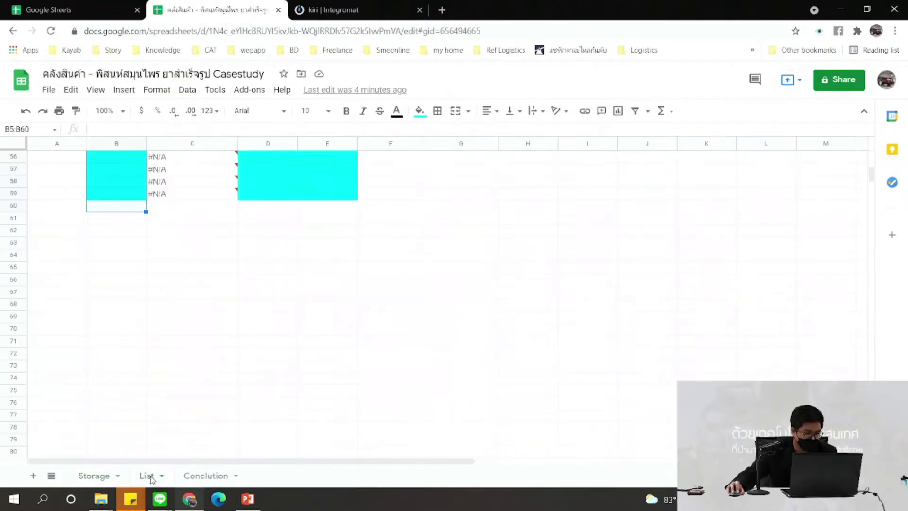
scroll(85, 285, up, 15)
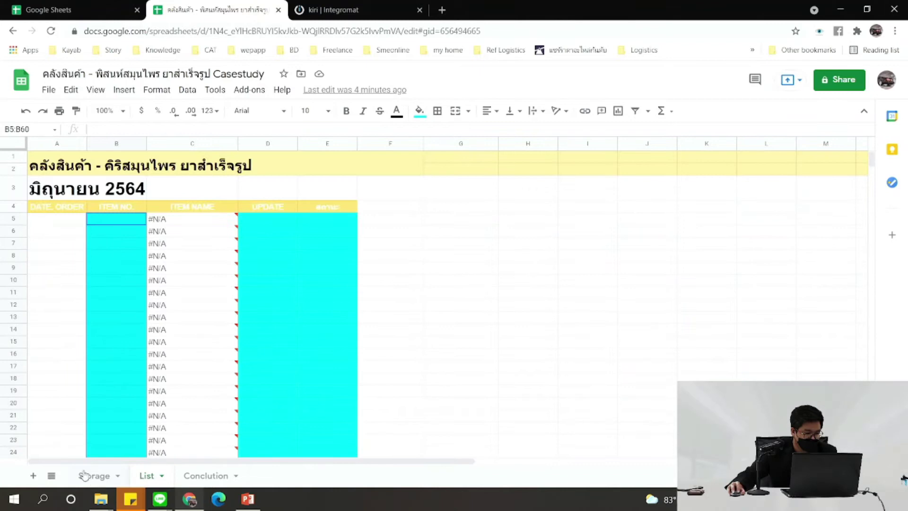
click(85, 476)
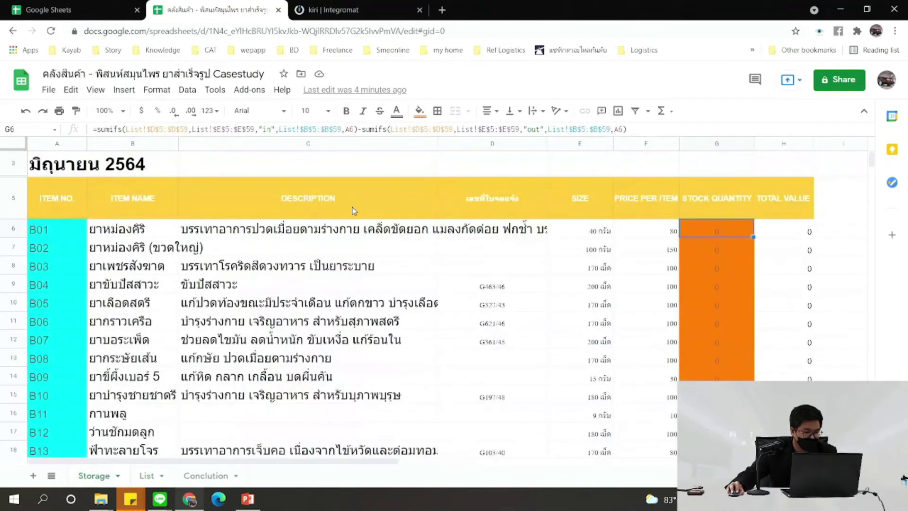
click(51, 232)
scroll(51, 231, up, 1)
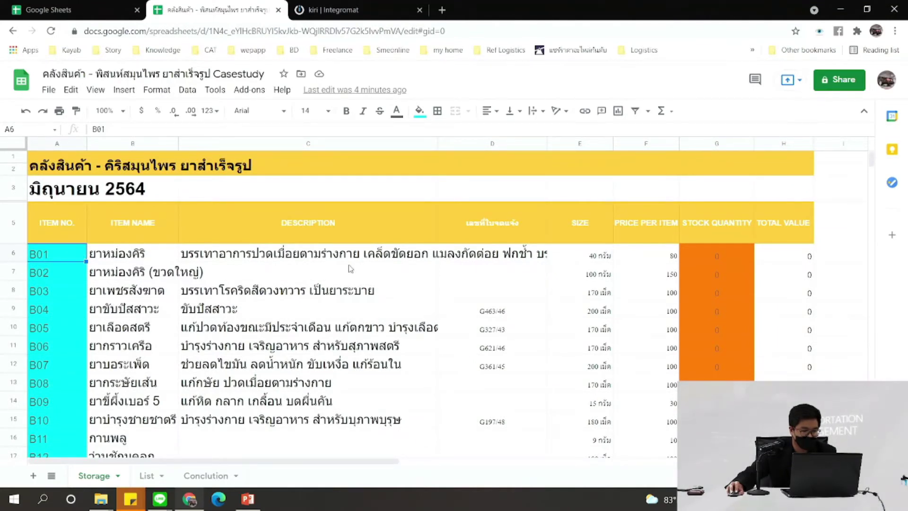
click(744, 259)
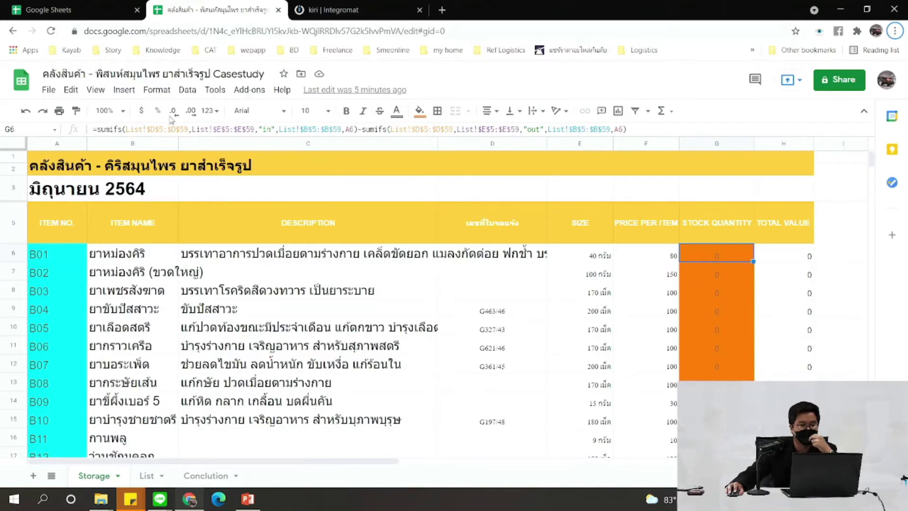
Switch to the PowerPoint presentation and point out the SUMIFS arguments on slide 48, highlighting both parts and marking the "out" criterion
key(alt+Tab)
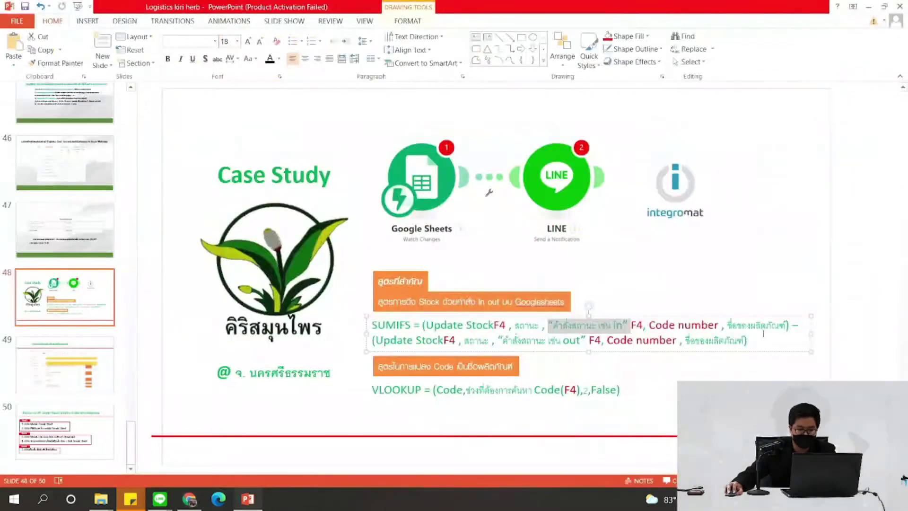
click(535, 325)
click(675, 324)
click(737, 326)
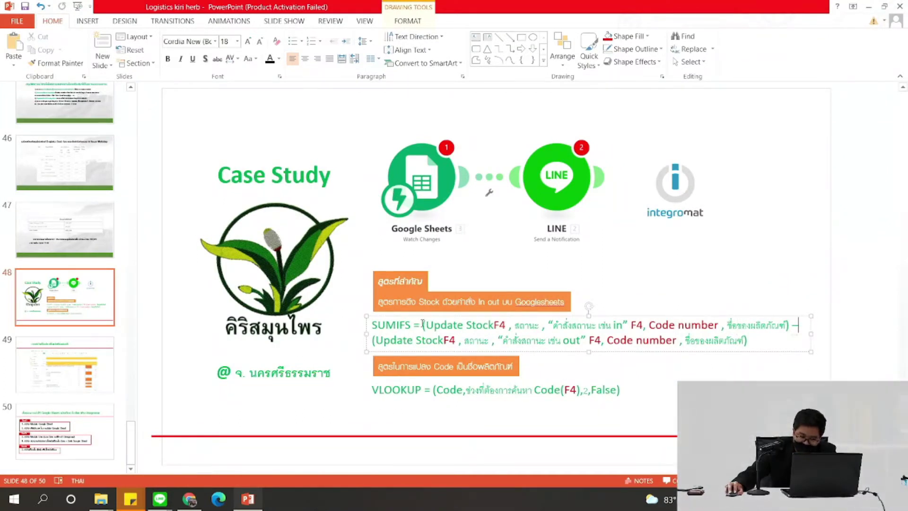
drag(423, 324, 794, 337)
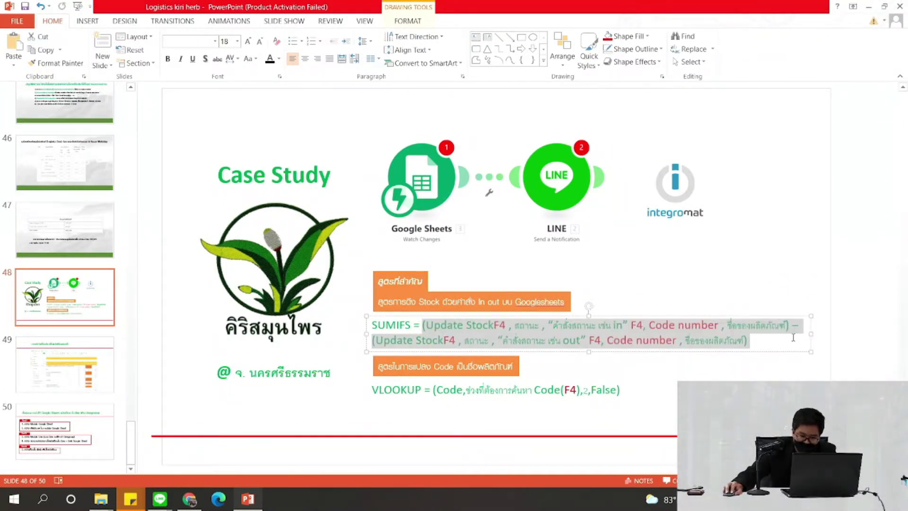
click(549, 340)
click(582, 341)
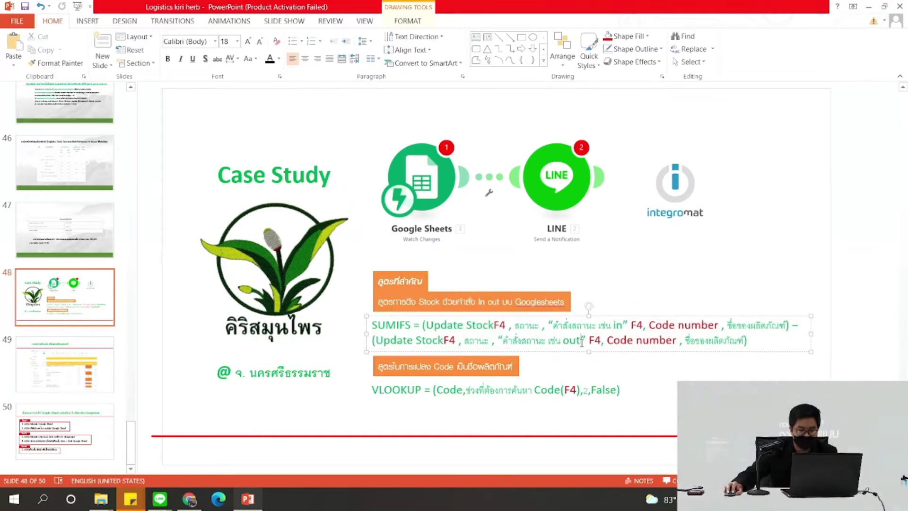
Return to Google Sheets and compare the List!$D$5:$D$59 and List!$E$5:$E$59 ranges in both SUMIFS parts of the G6 formula
key(alt+Tab)
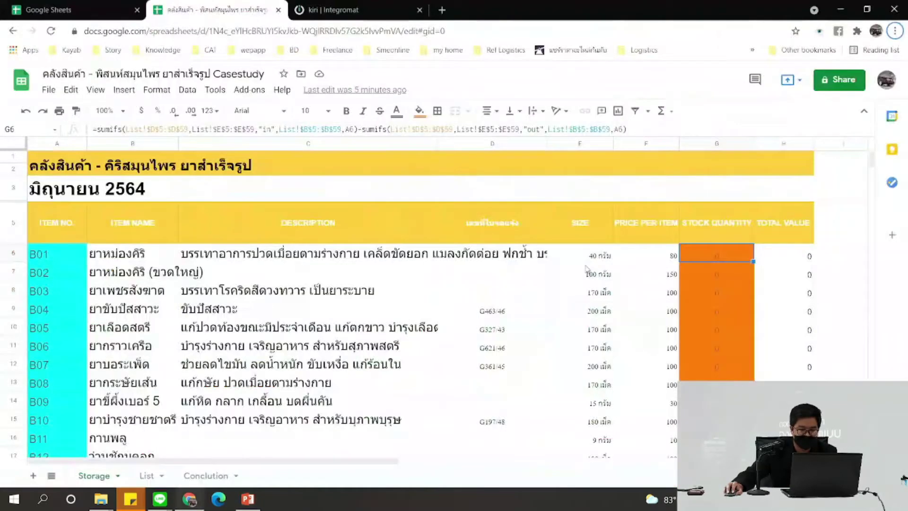
click(362, 130)
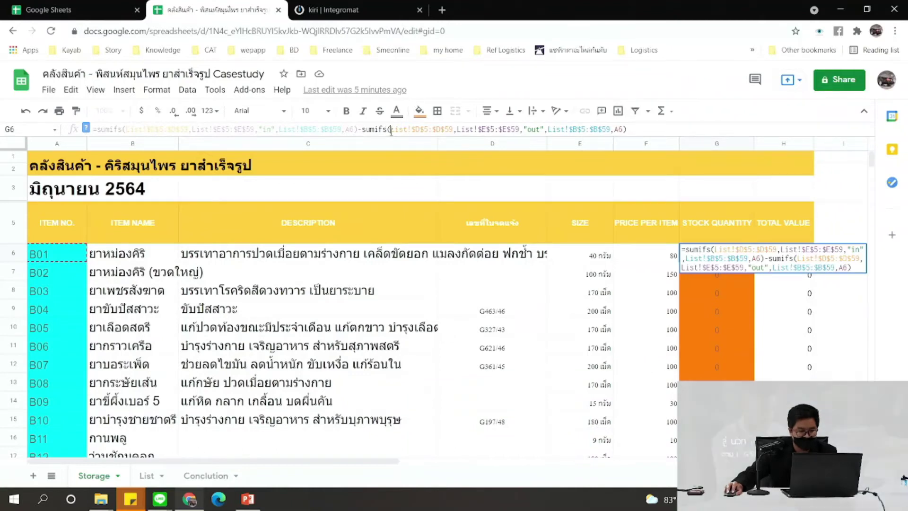
click(144, 129)
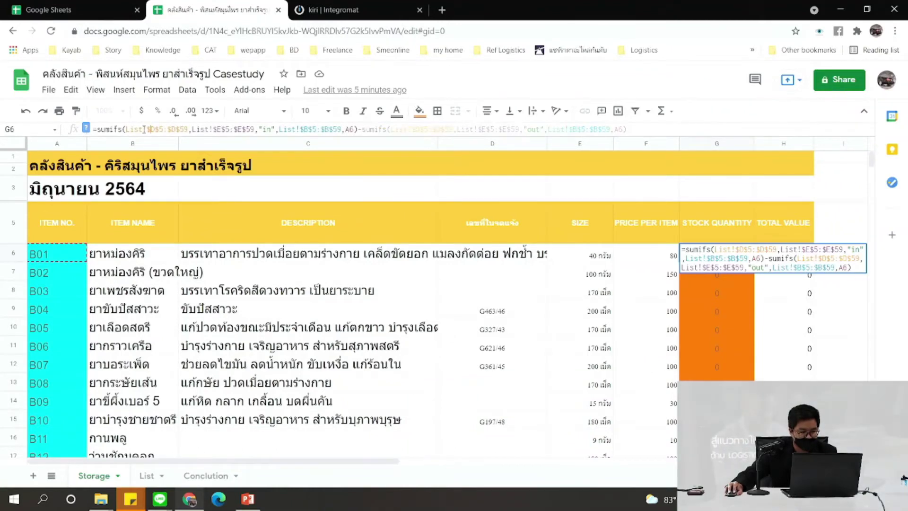
click(442, 128)
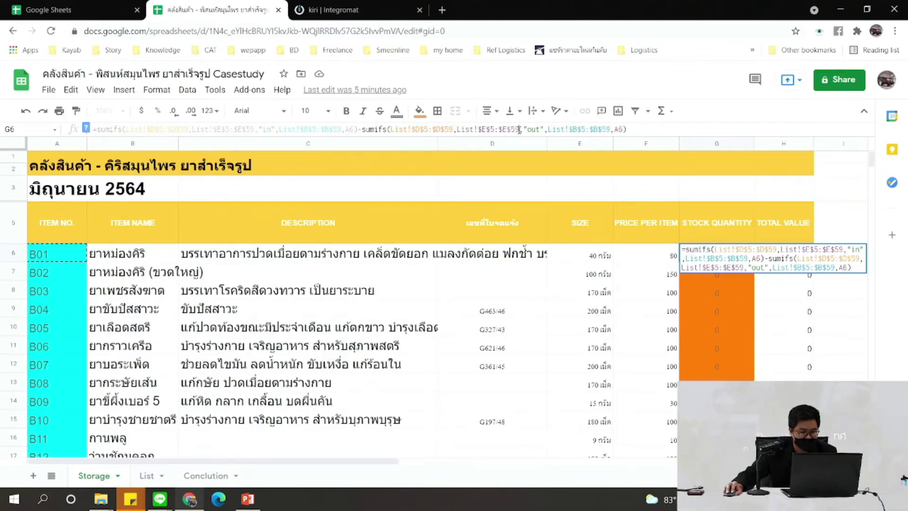
drag(519, 129, 466, 129)
click(485, 130)
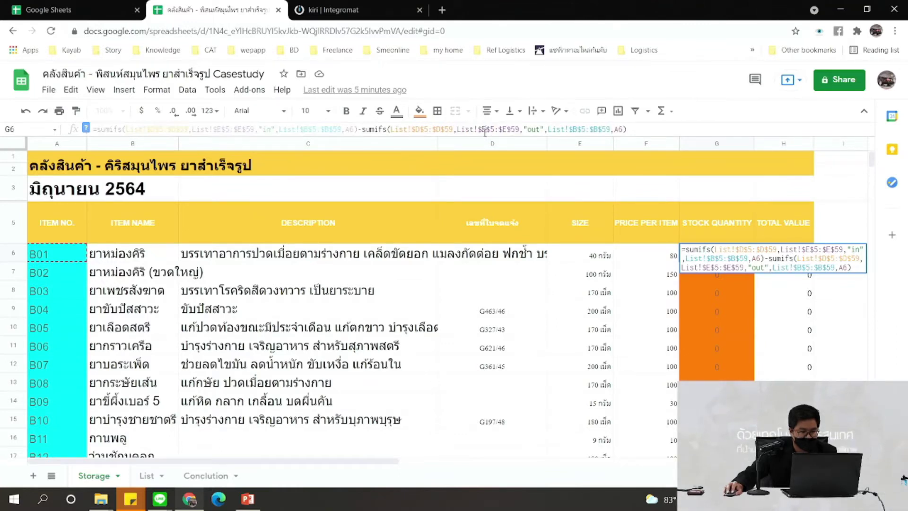
click(262, 129)
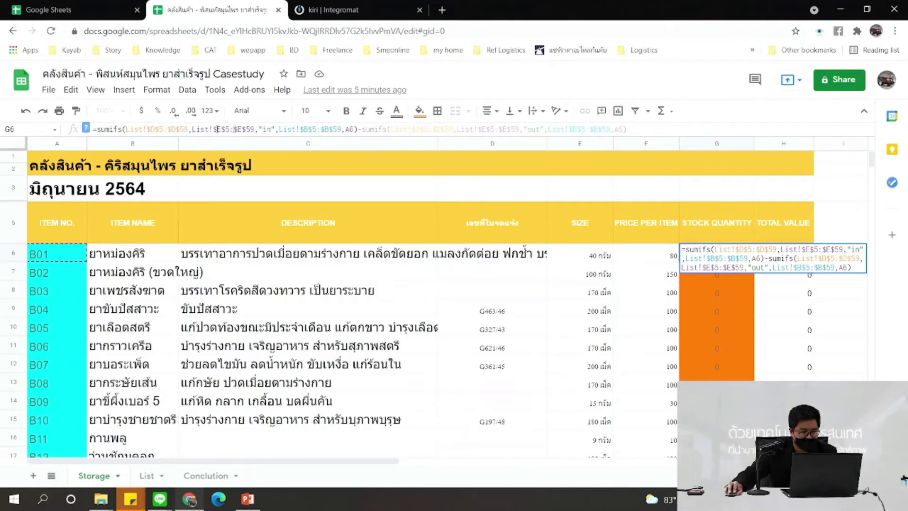
click(512, 130)
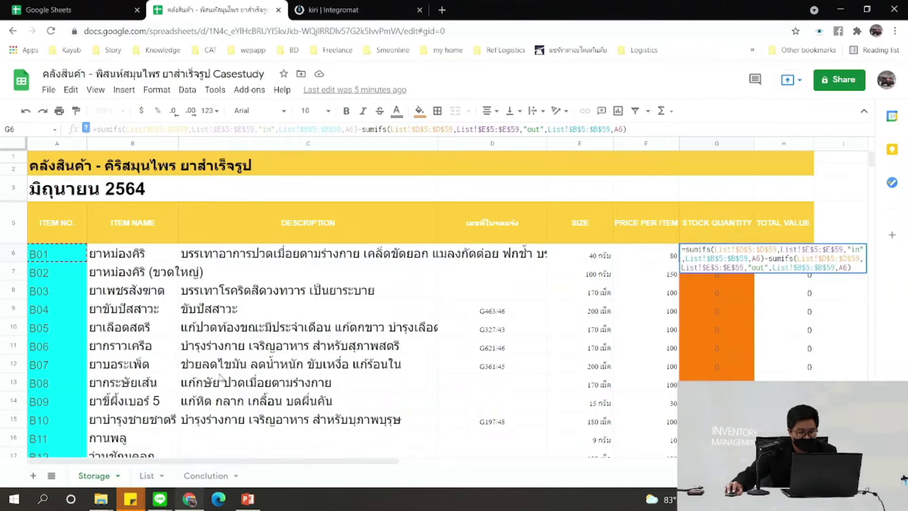
Examine the "out" criterion and highlight the second List!$B$5:$B$59 range in Storage cell G6, checking them against the List sheet's columns
click(150, 477)
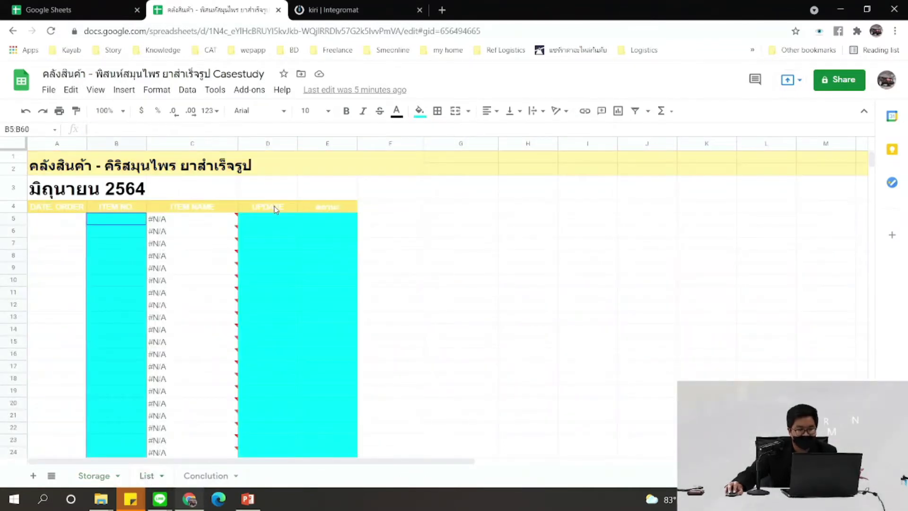
click(105, 471)
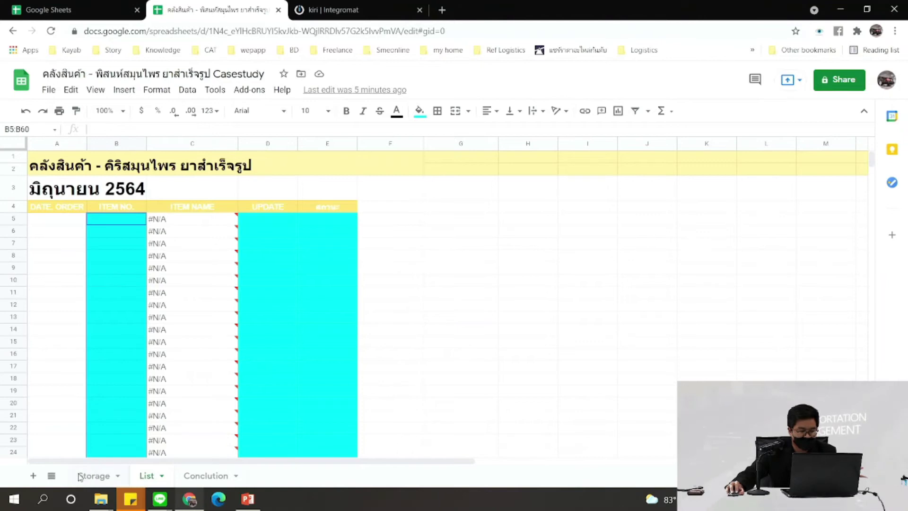
click(537, 129)
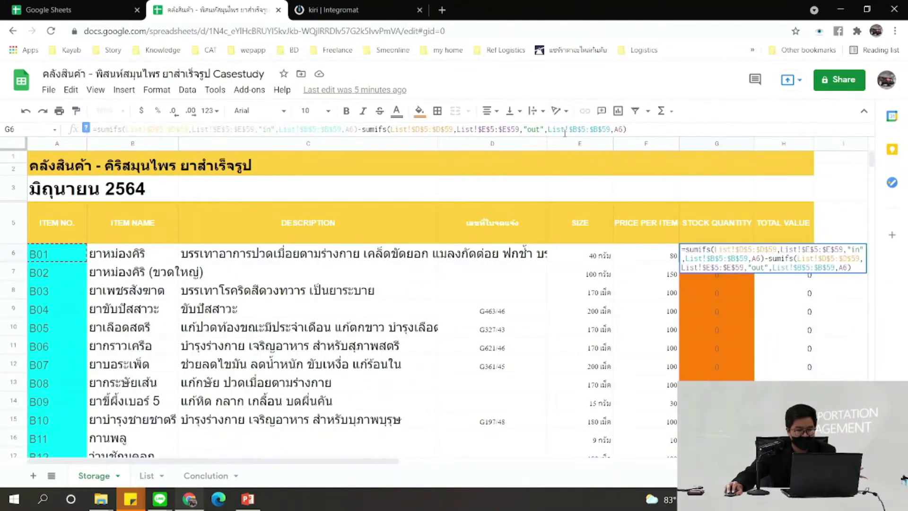
click(546, 130)
drag(549, 131, 610, 131)
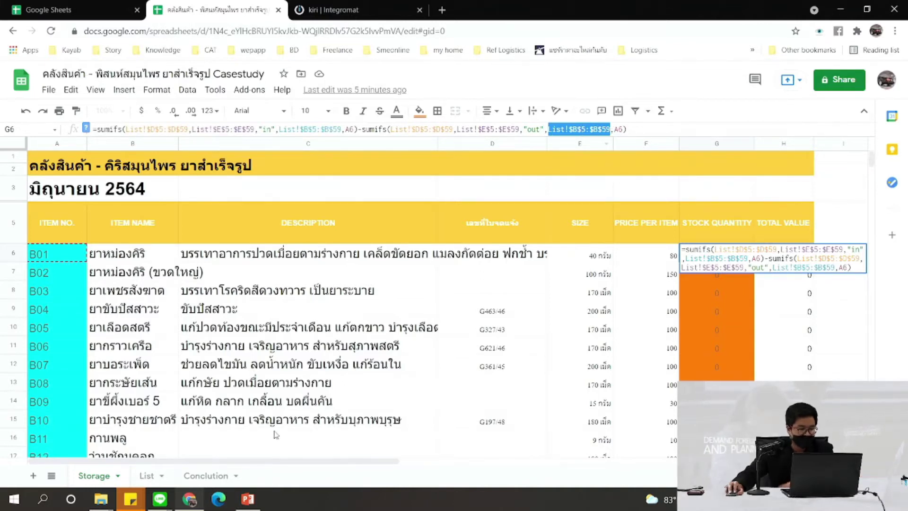
click(150, 476)
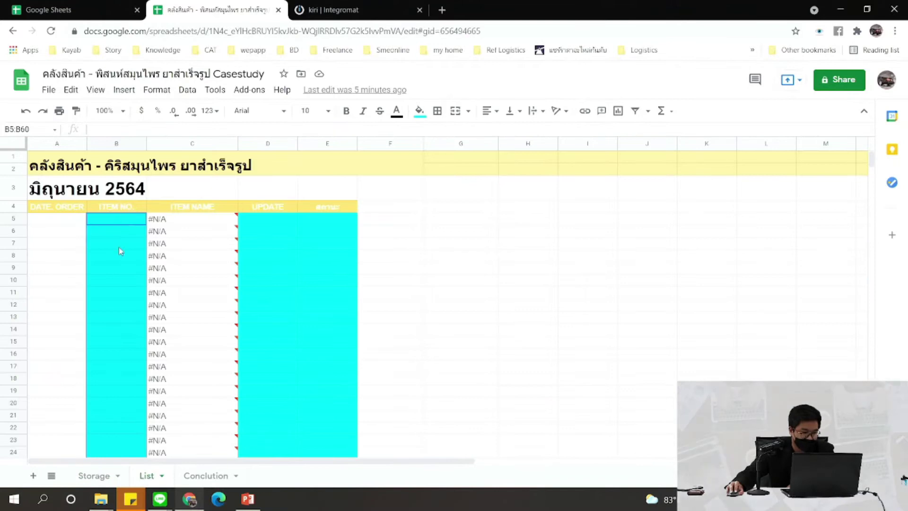
click(95, 475)
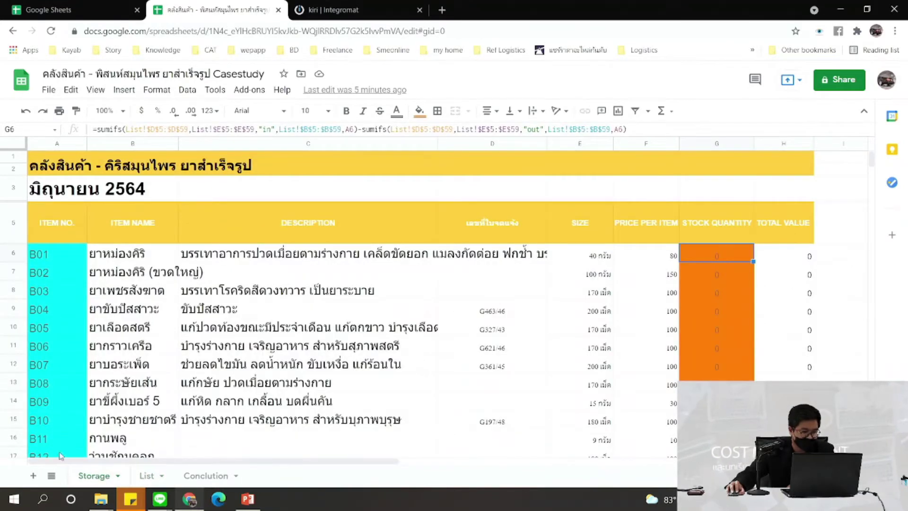
Inspect the TOTAL VALUE formula in H6 of the Storage sheet and look over the List sheet's item rows
click(769, 255)
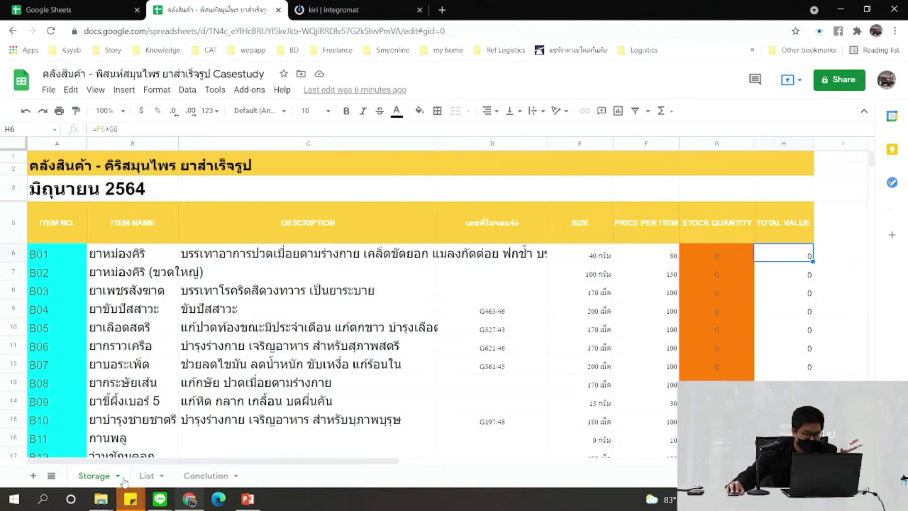
click(147, 475)
scroll(124, 199, down, 1)
scroll(125, 202, up, 1)
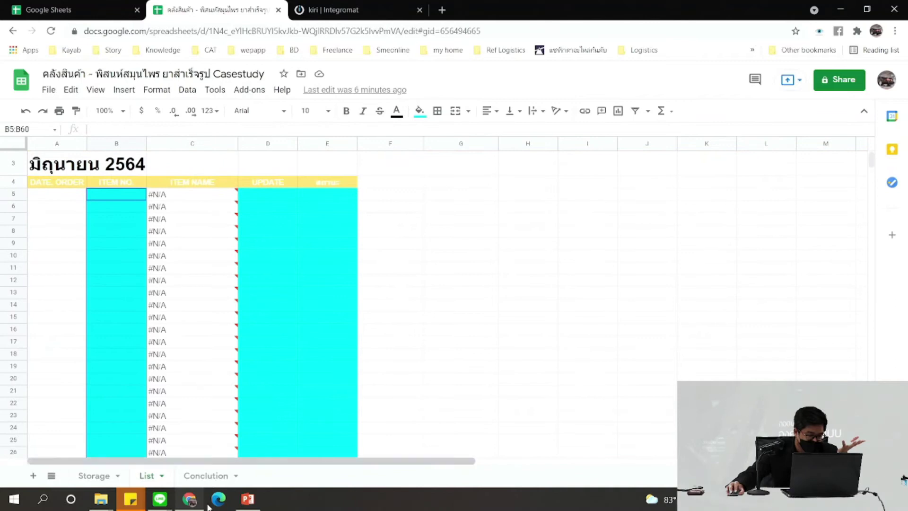
Switch to the PowerPoint presentation and highlight the VLOOKUP formula on slide 48
click(248, 499)
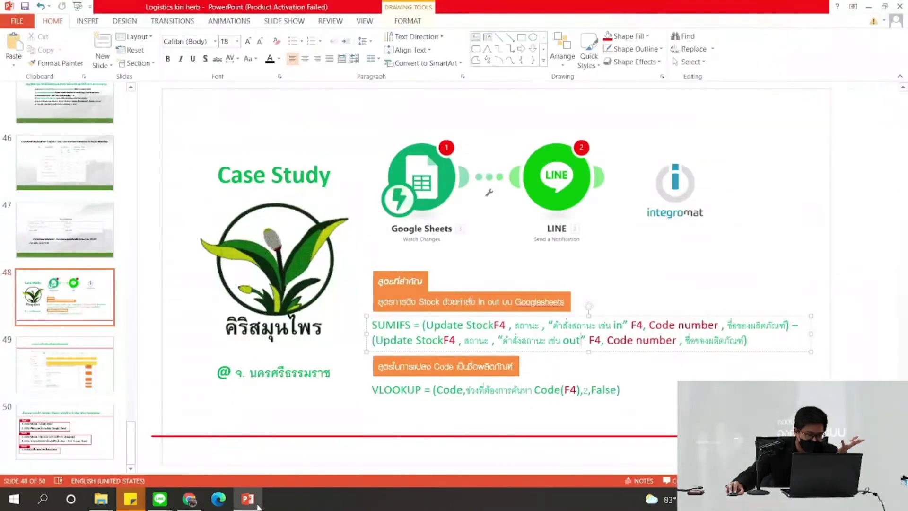
click(374, 389)
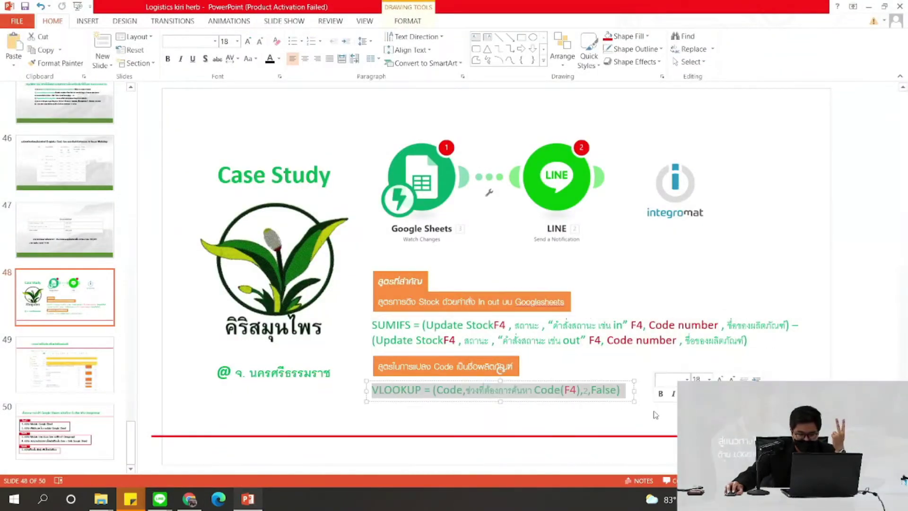
click(618, 427)
drag(372, 389, 619, 391)
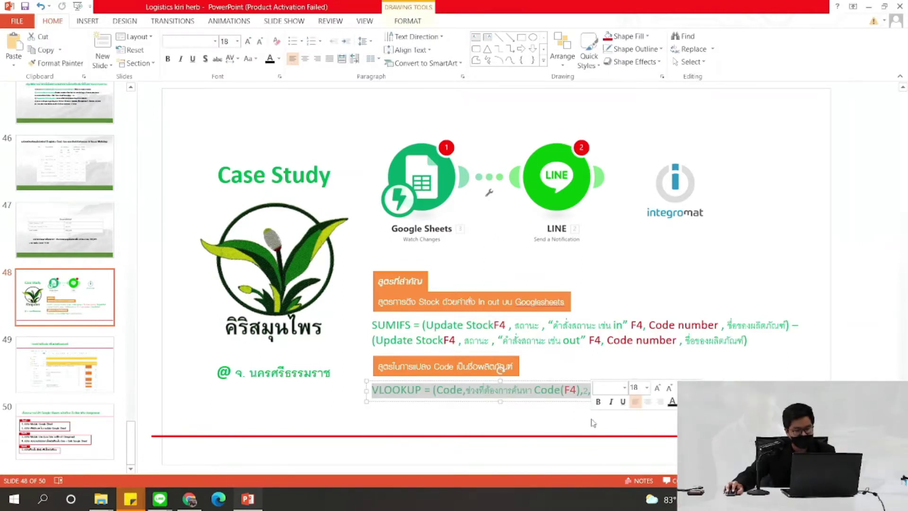
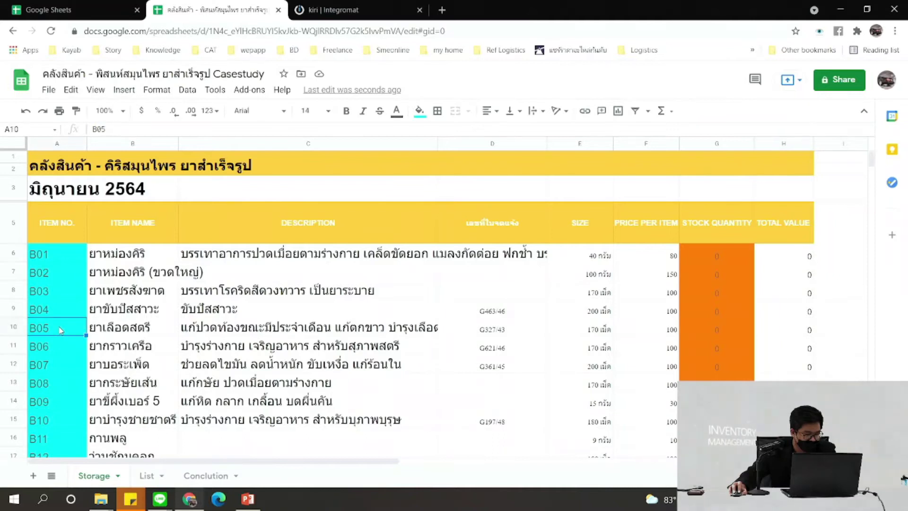
Compare the item codes on the Storage sheet with the code in List cell B5 and the VLOOKUP formula in C5
click(45, 260)
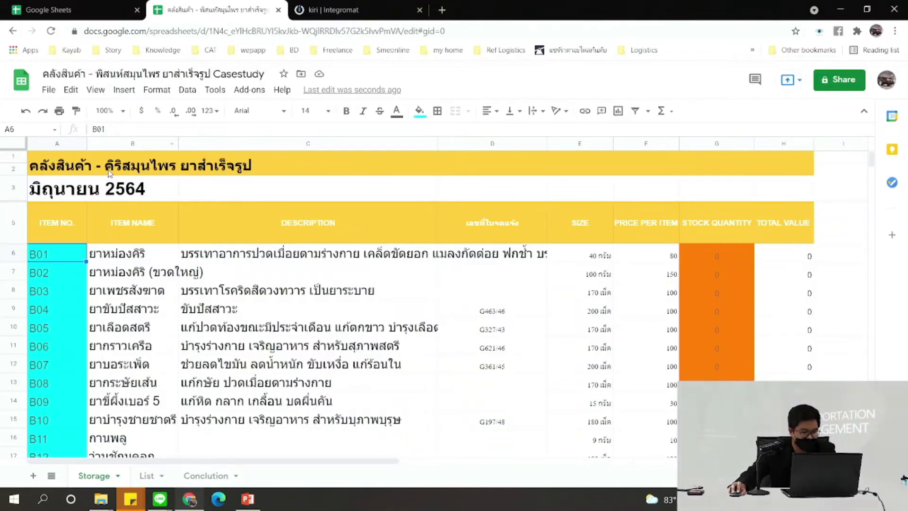
click(148, 475)
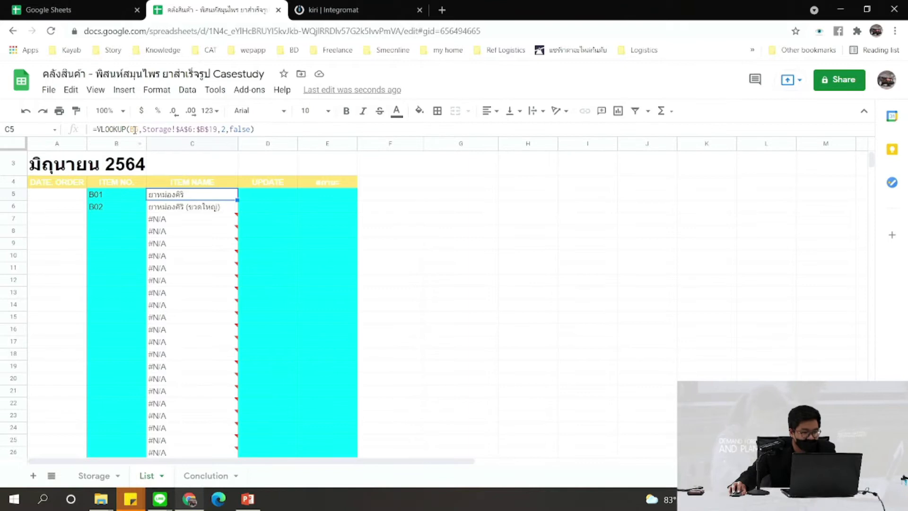
click(97, 478)
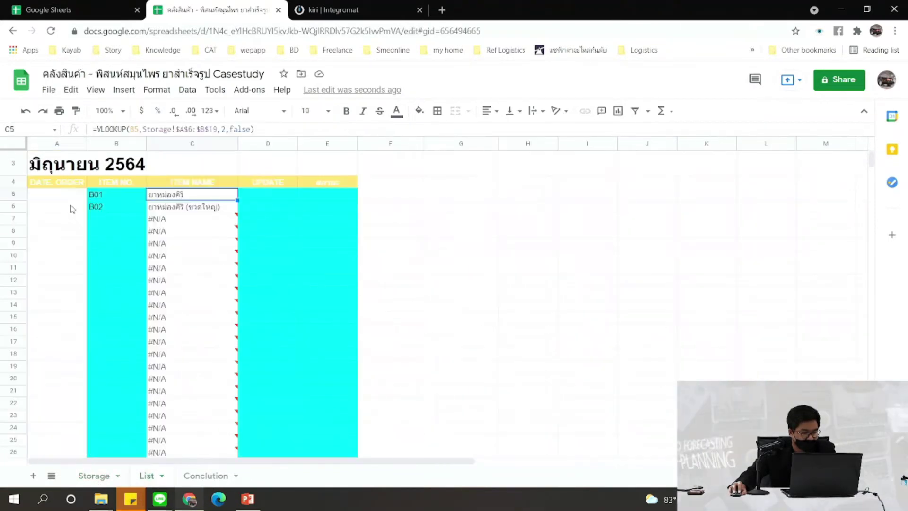
click(147, 476)
click(101, 195)
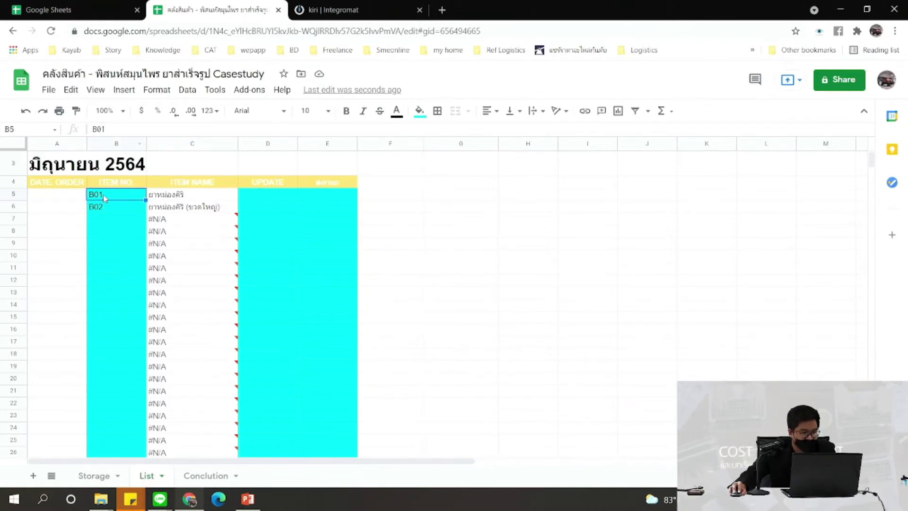
click(215, 206)
click(210, 199)
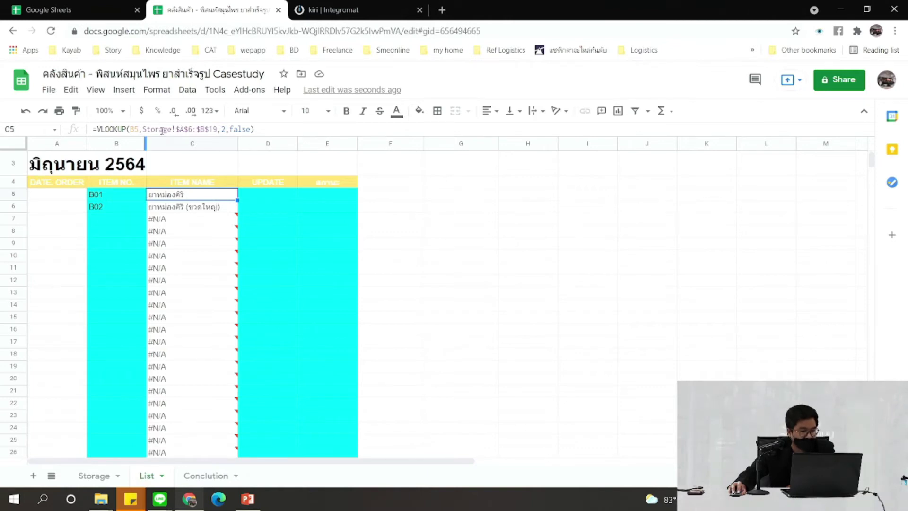
Replace the VLOOKUP range in List cell C5 by reselecting A6:B19 on the Storage sheet as the absolute range Storage!$A$6:$B$19
drag(217, 129, 144, 133)
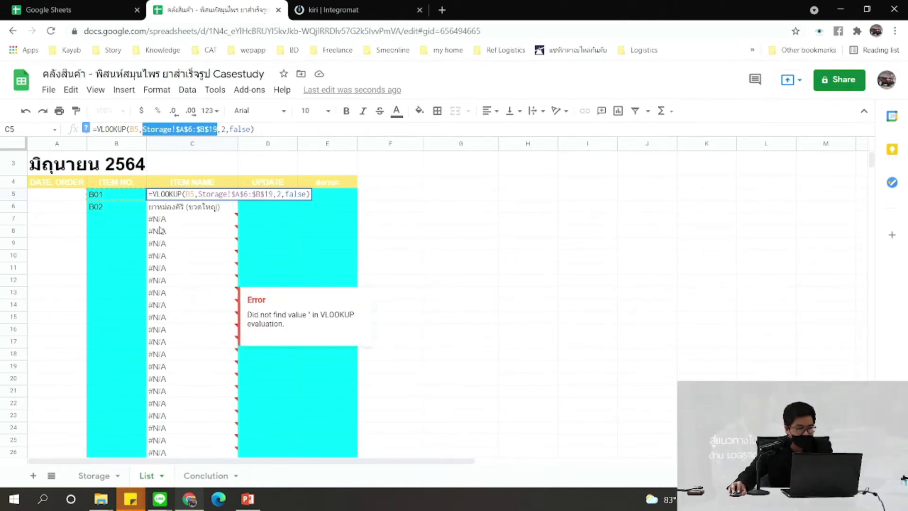
key(BackSpace)
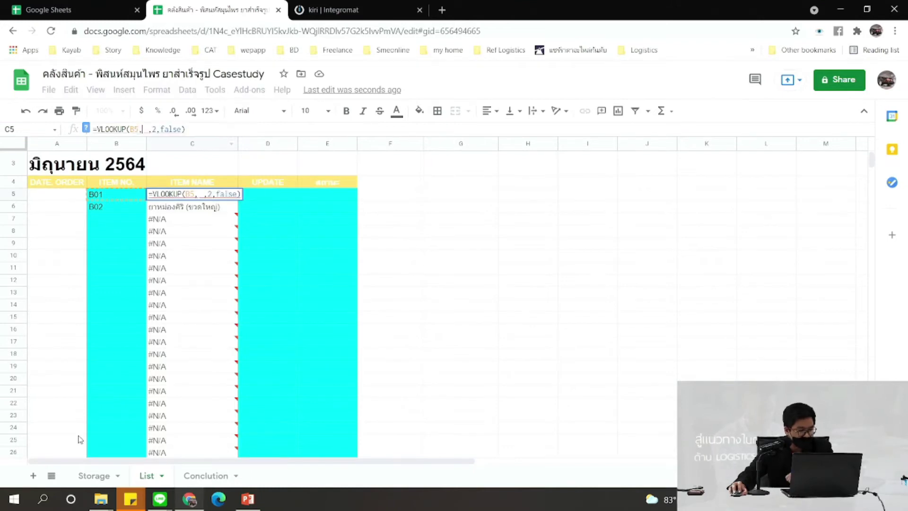
click(94, 476)
drag(52, 255, 128, 242)
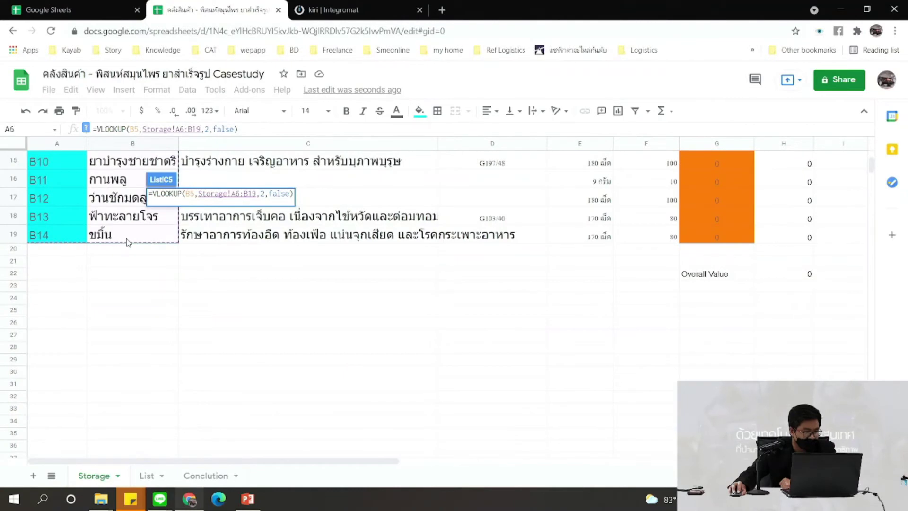
key(F4)
key(F4)
key(F4)
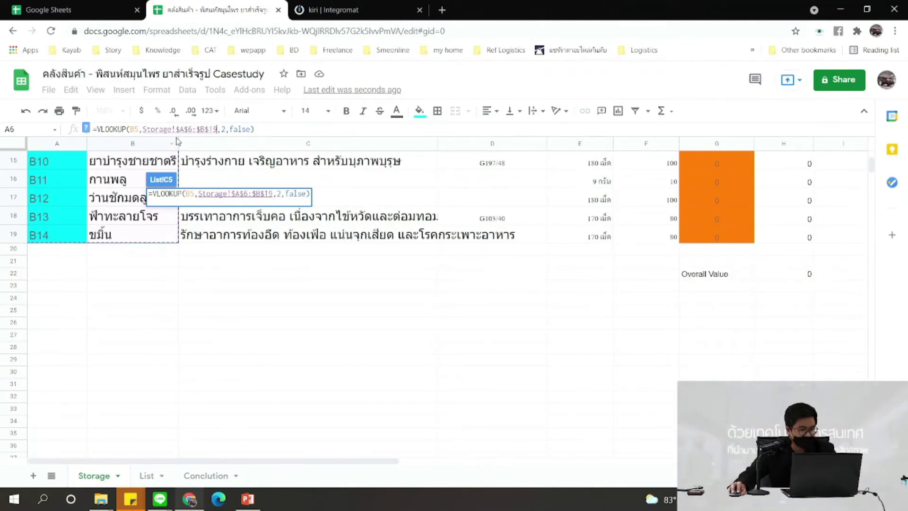
key(F4)
key(F4)
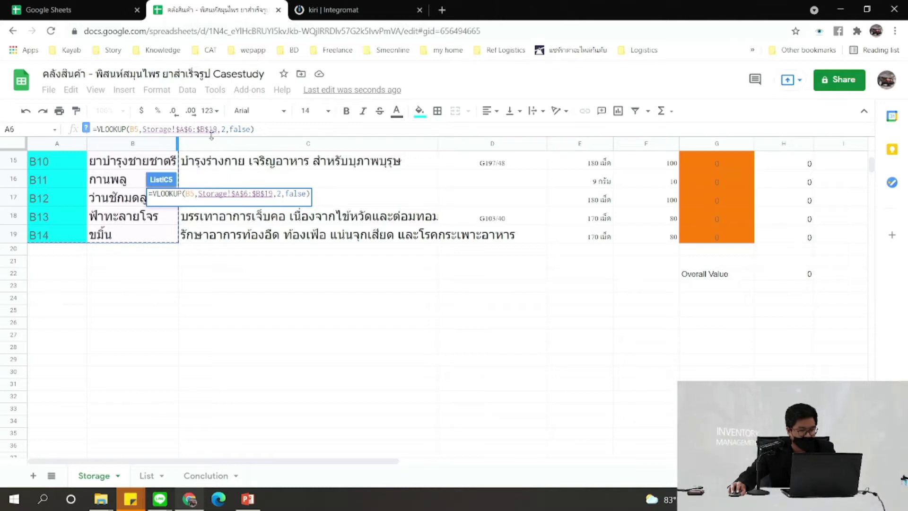
key(Return)
Highlight the lookup table A6:B19 on the Storage sheet, covering the item numbers and item names
click(107, 469)
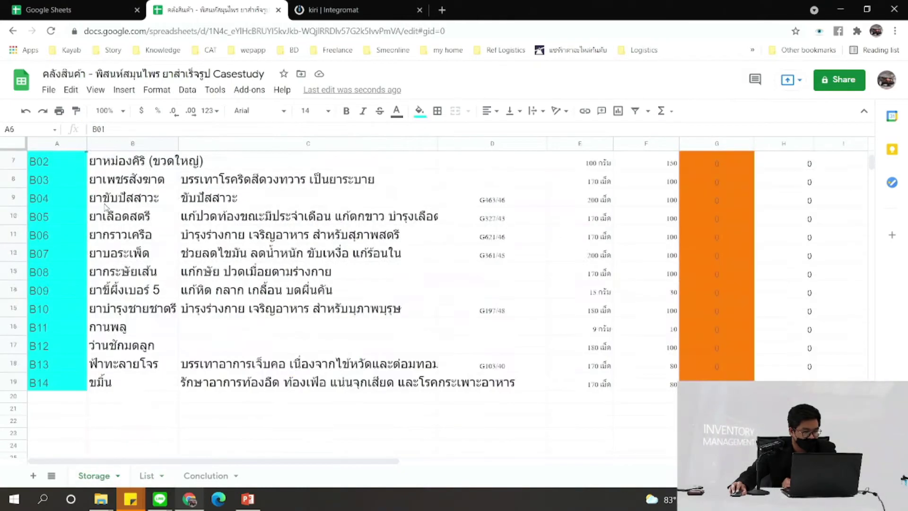
click(124, 260)
scroll(124, 265, down, 1)
scroll(115, 248, down, 1)
scroll(83, 228, up, 1)
drag(66, 202, 131, 444)
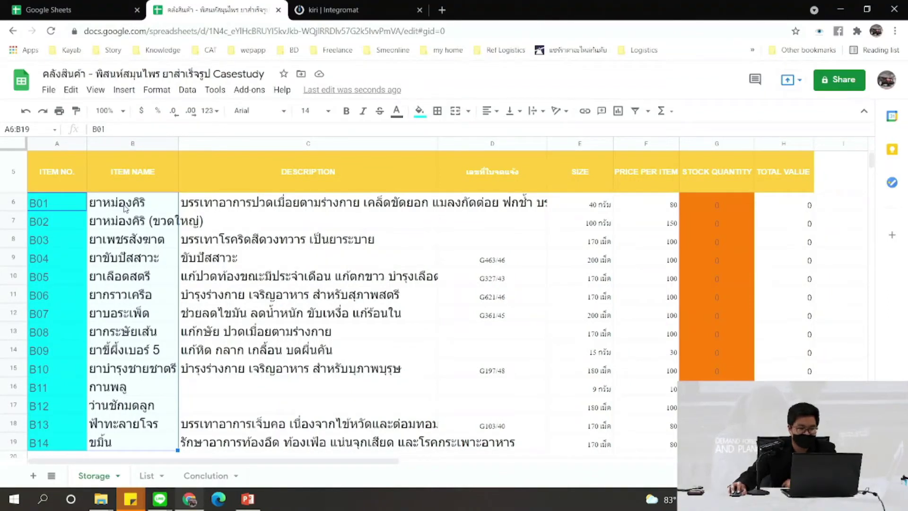
Enter item code B04 in cell B7 of the List sheet
click(157, 475)
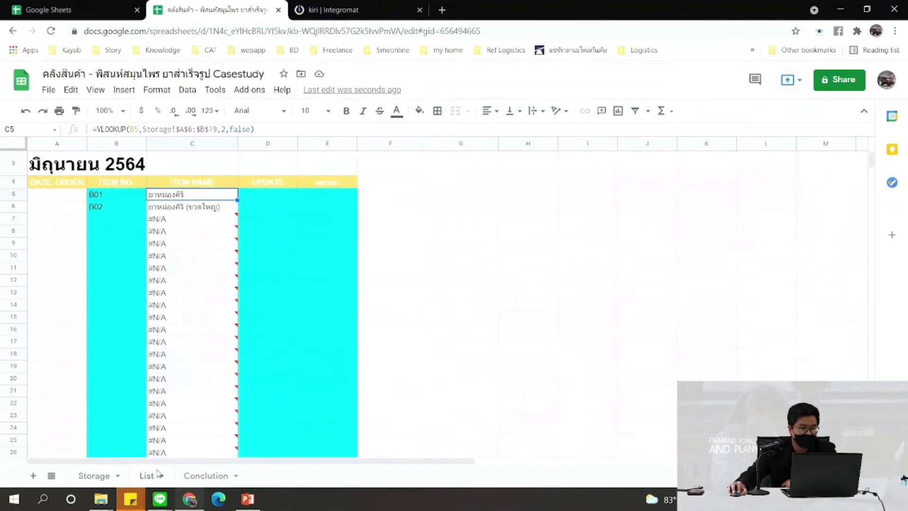
click(93, 224)
double_click(92, 219)
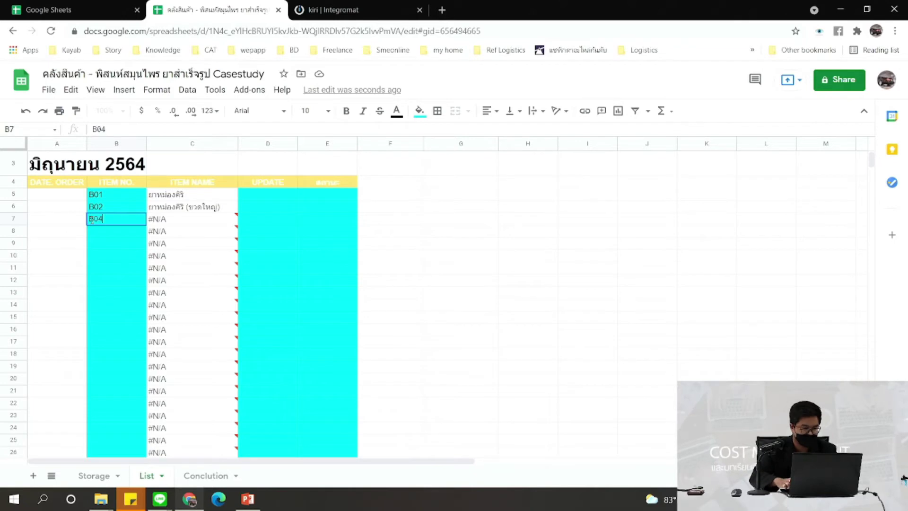
text(B04)
key(Return)
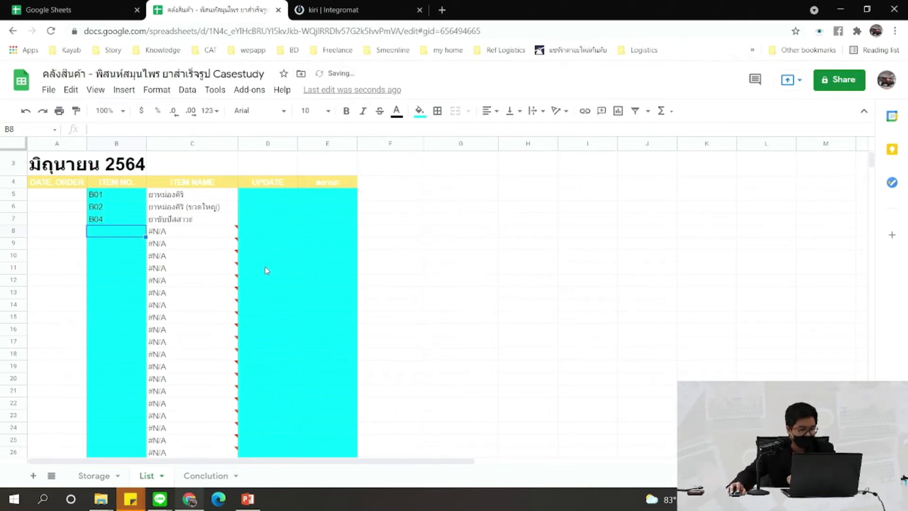
Change the item code in cell A9 of the Storage sheet to A04
click(105, 477)
click(61, 259)
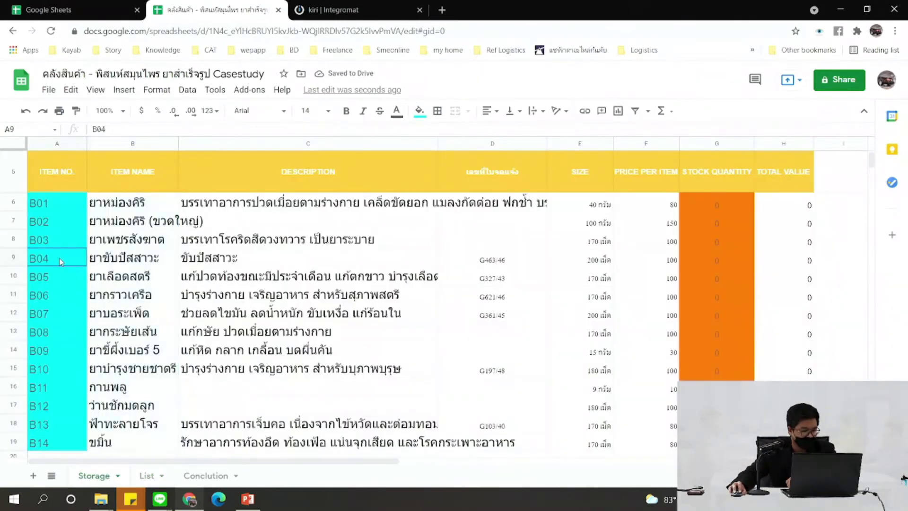
text(A04)
key(Return)
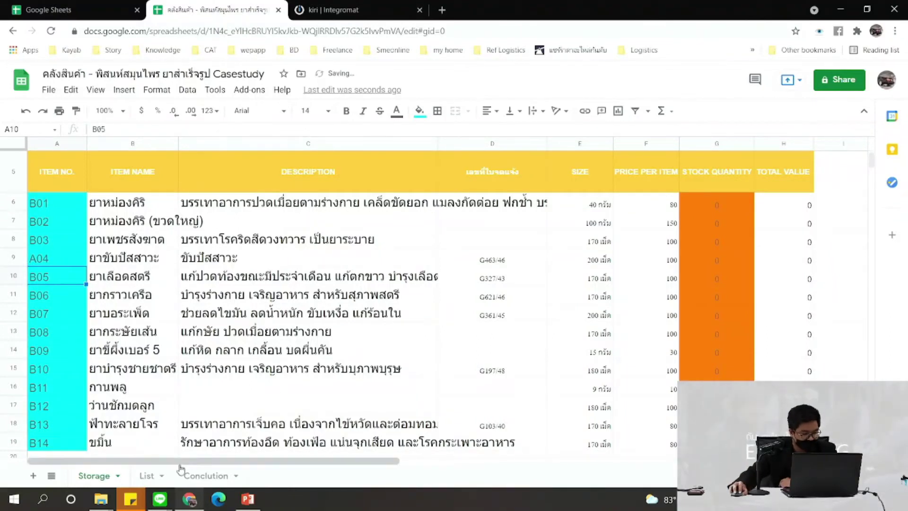
Replace the item code in cell B7 of the List sheet with A04
click(148, 475)
click(171, 220)
click(123, 220)
double_click(97, 219)
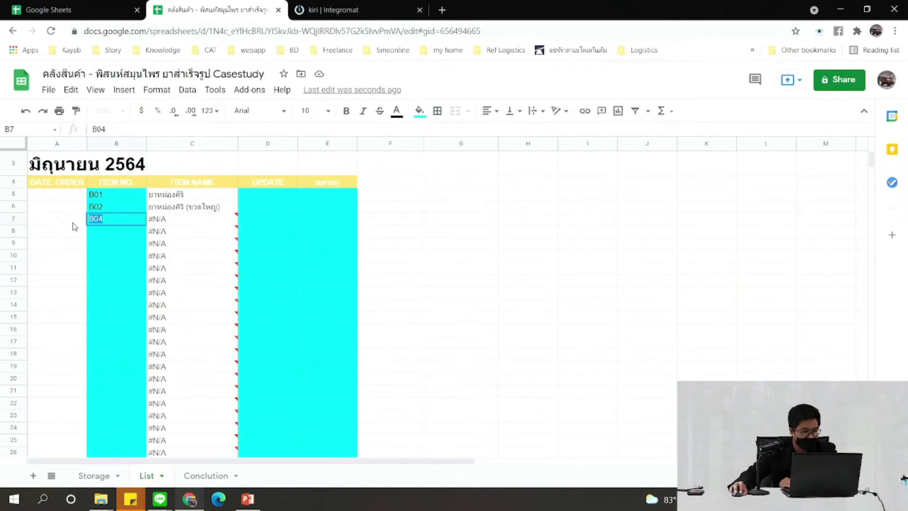
text(A)
key(Return)
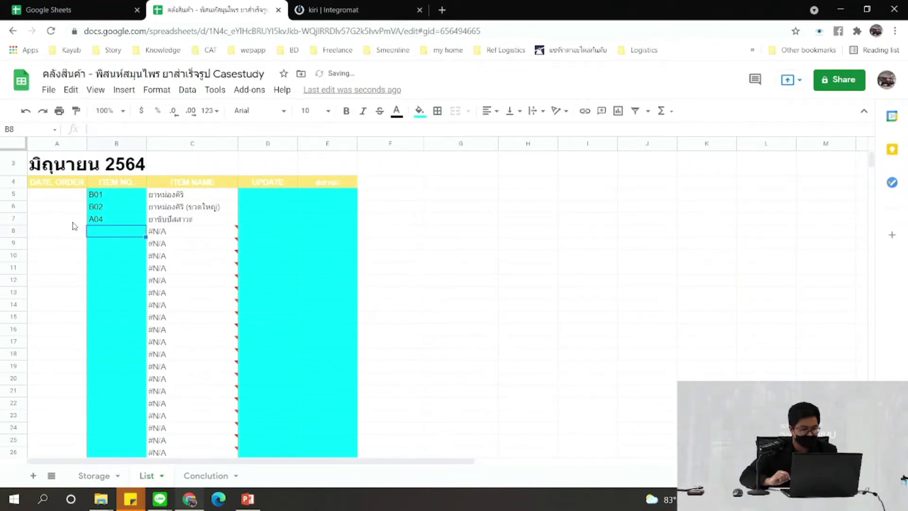
click(116, 221)
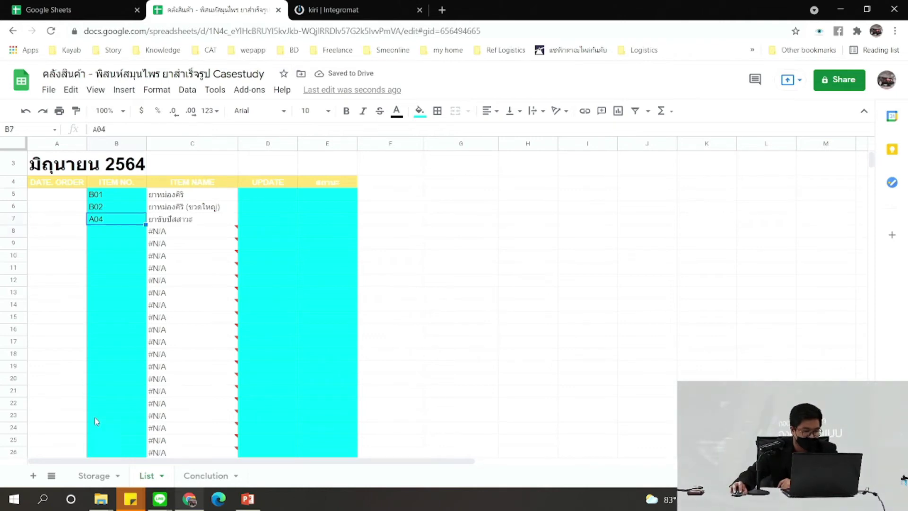
Return to the Storage sheet and go through its row 5 column headings from ITEM NO. to STOCK QUANTITY
click(94, 476)
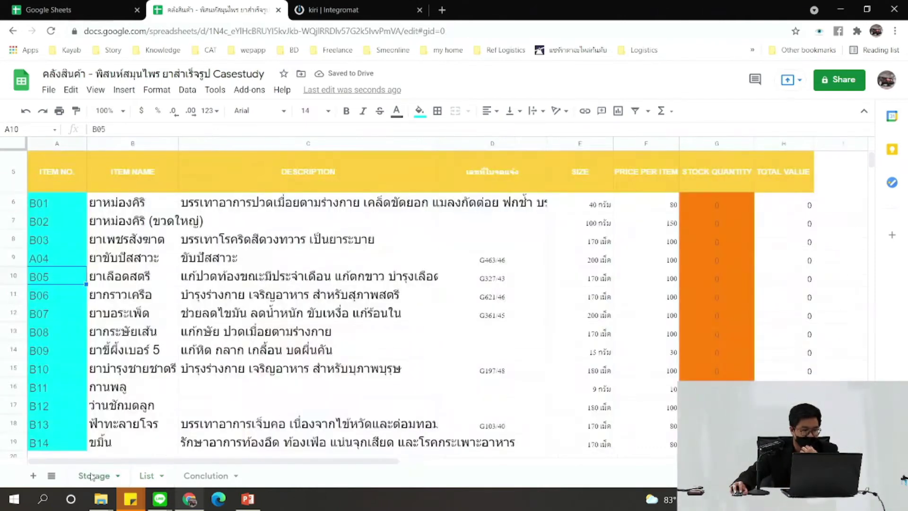
scroll(444, 270, up, 2)
scroll(443, 269, down, 2)
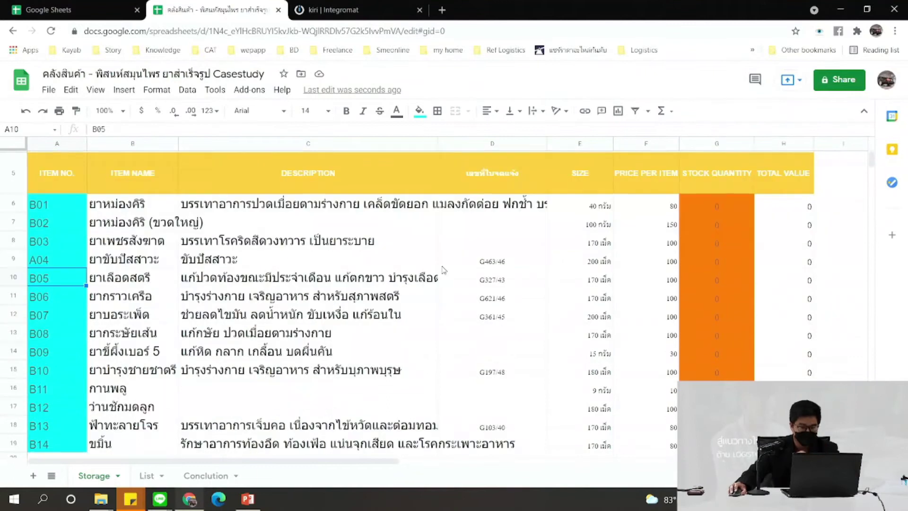
scroll(444, 270, up, 2)
scroll(213, 308, down, 2)
scroll(142, 266, up, 2)
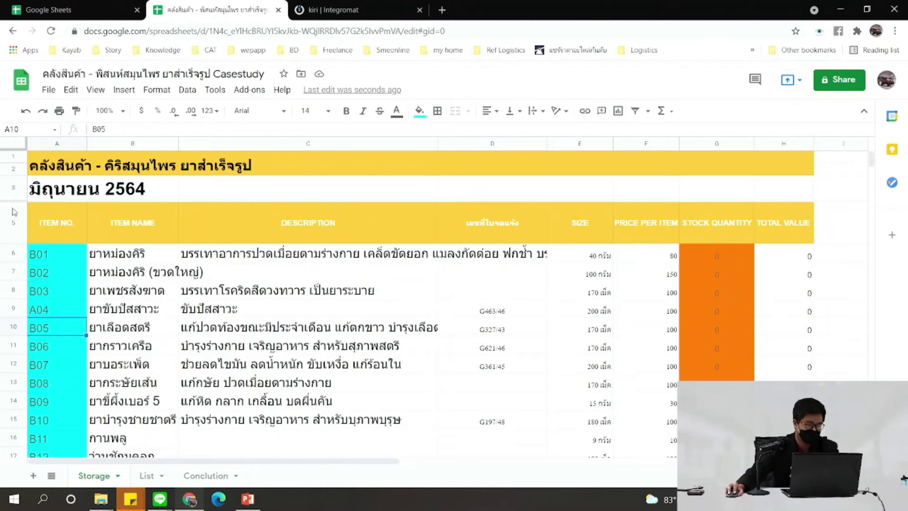
click(60, 224)
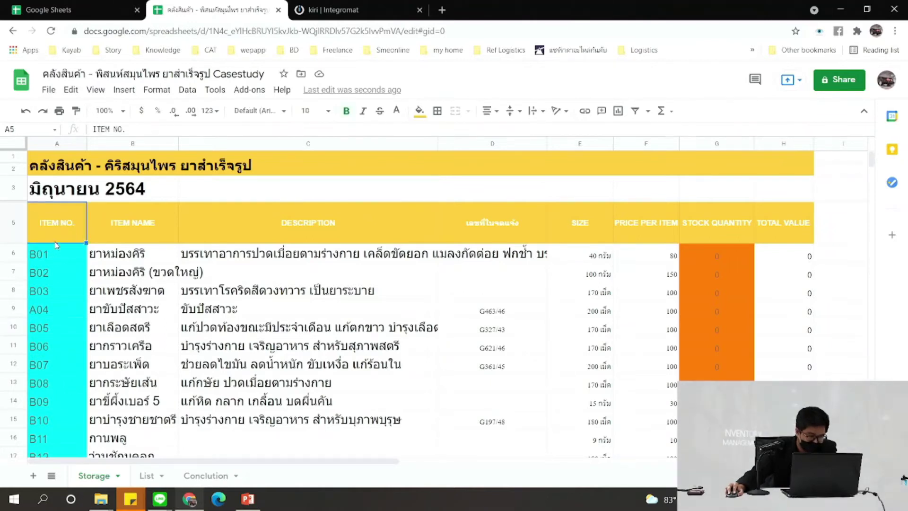
click(133, 226)
click(295, 225)
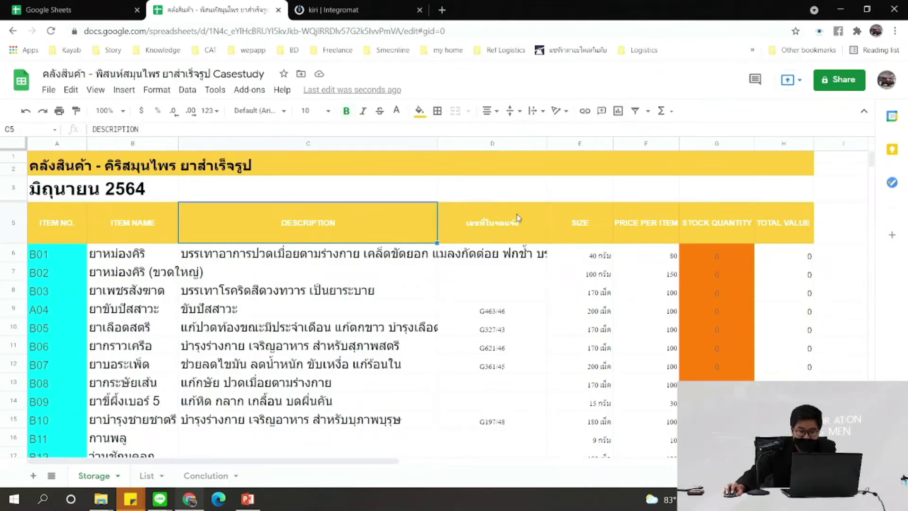
click(515, 233)
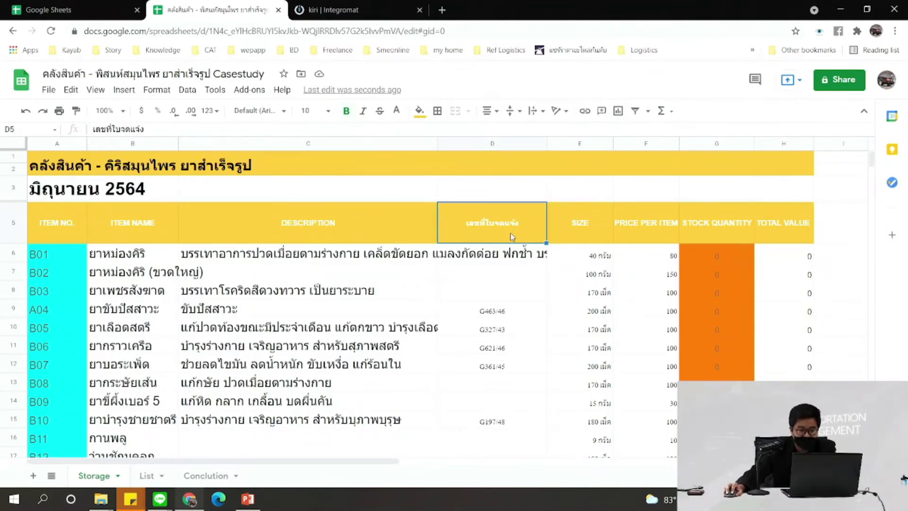
click(585, 233)
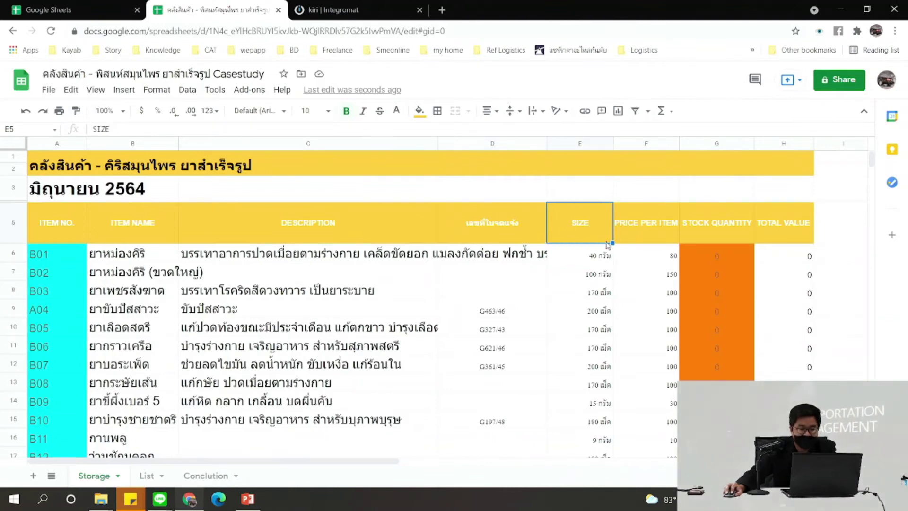
click(647, 232)
click(729, 226)
click(652, 238)
click(701, 230)
click(644, 235)
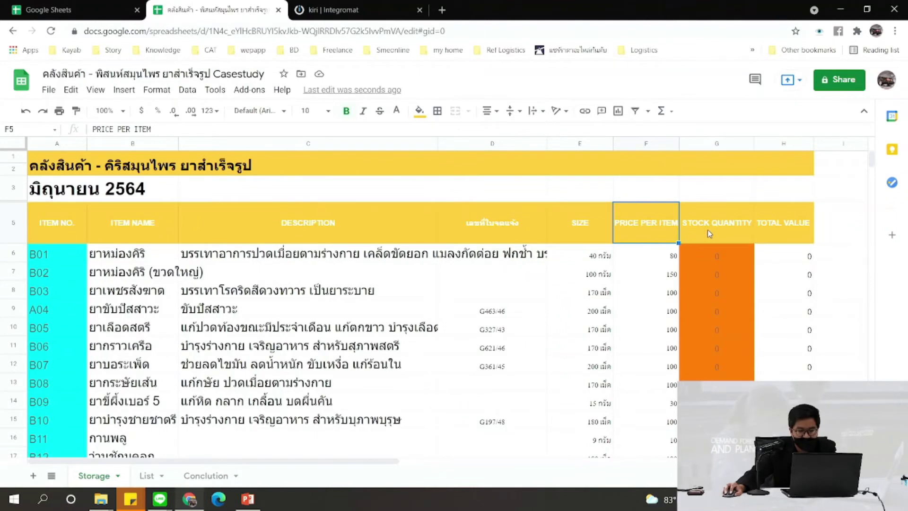
Fill the Storage header cells A5:E5 with light yellow, settling on the stronger light yellow 1 shade
drag(566, 223, 52, 223)
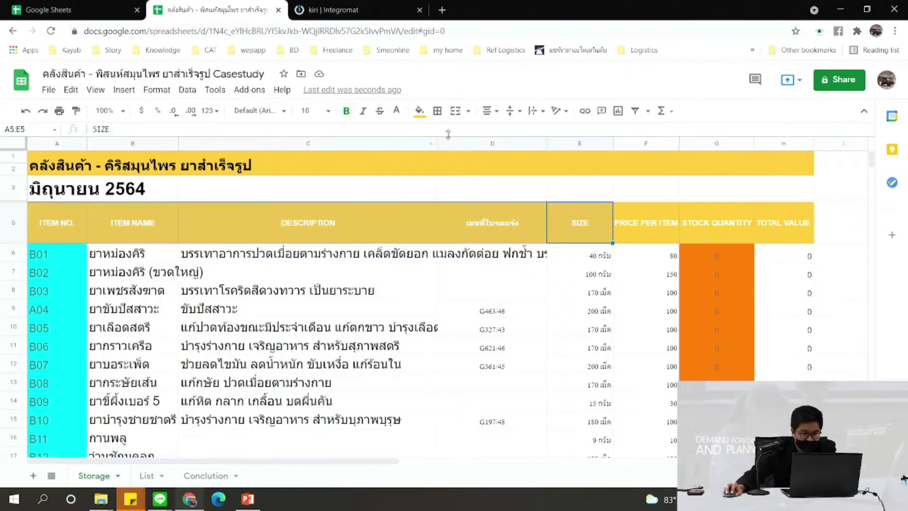
click(419, 110)
click(463, 181)
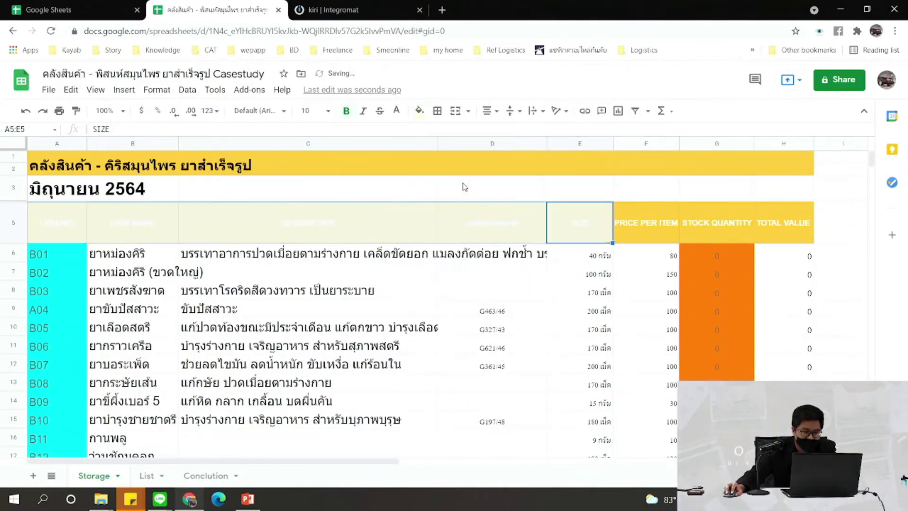
click(420, 111)
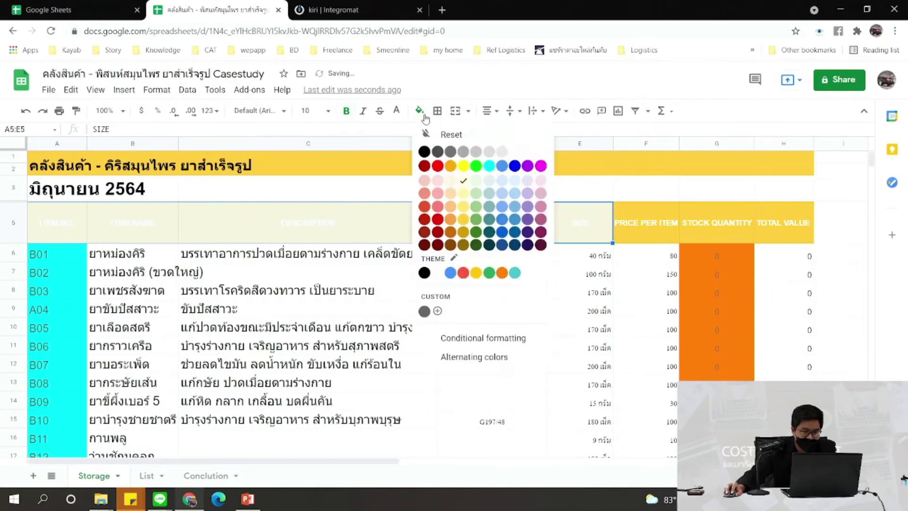
click(466, 205)
Fill the header cells C5:E5, from DESCRIPTION to SIZE, with light red
drag(203, 220, 567, 222)
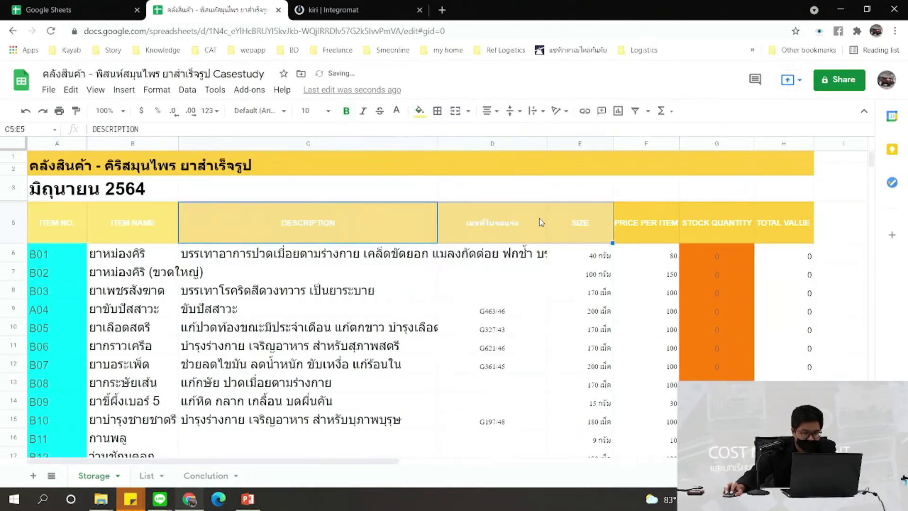
click(419, 110)
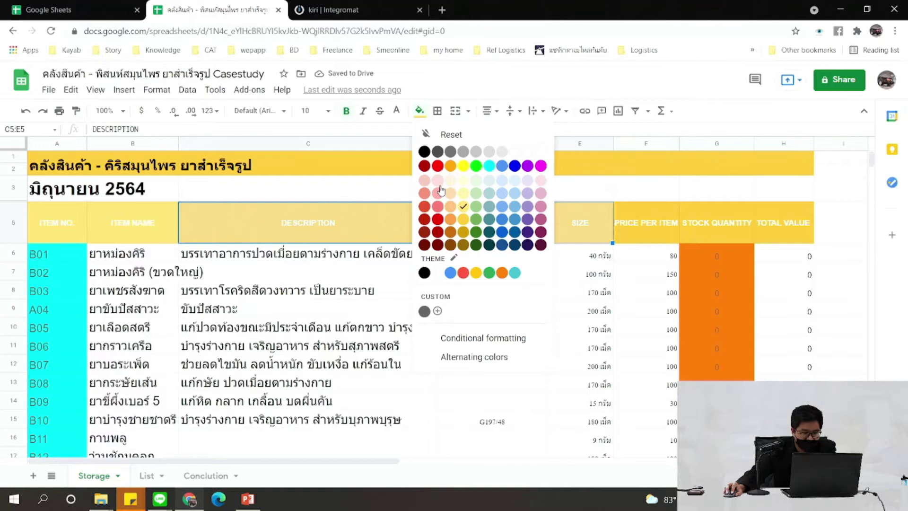
click(437, 196)
click(445, 297)
drag(403, 230, 560, 216)
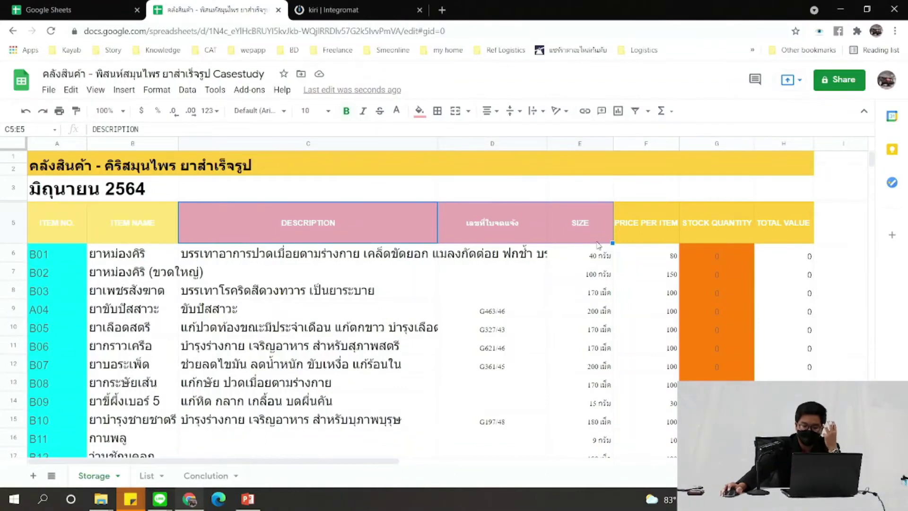
click(650, 230)
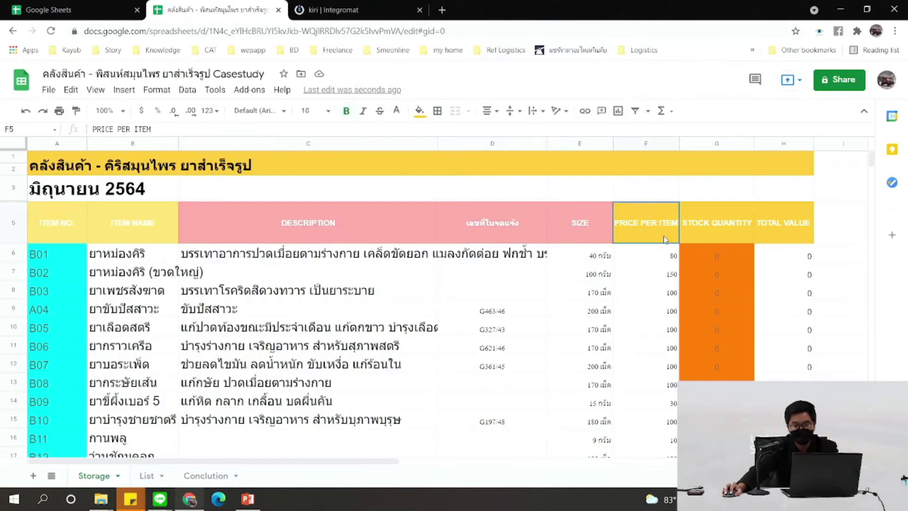
Examine the SUMIFS formula in cell G6 under the Storage sheet's STOCK QUANTITY heading
click(705, 217)
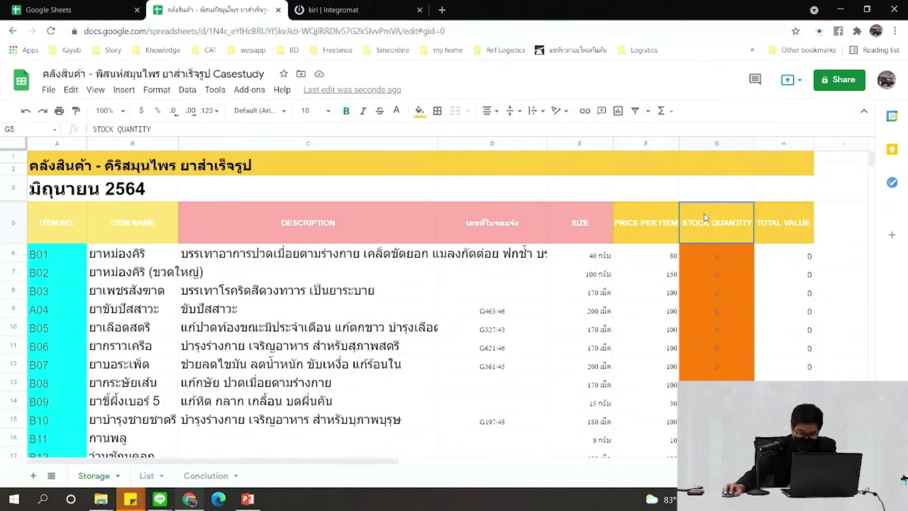
click(716, 260)
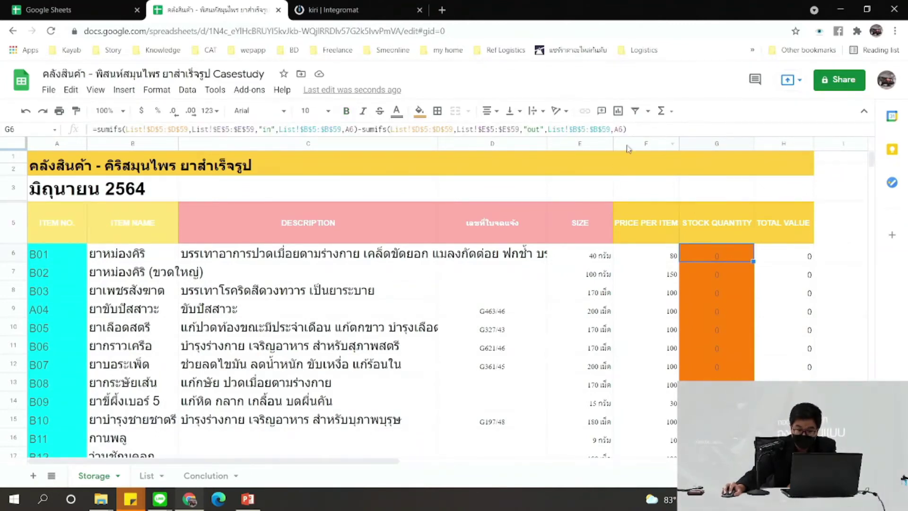
scroll(690, 303, down, 1)
scroll(692, 303, up, 1)
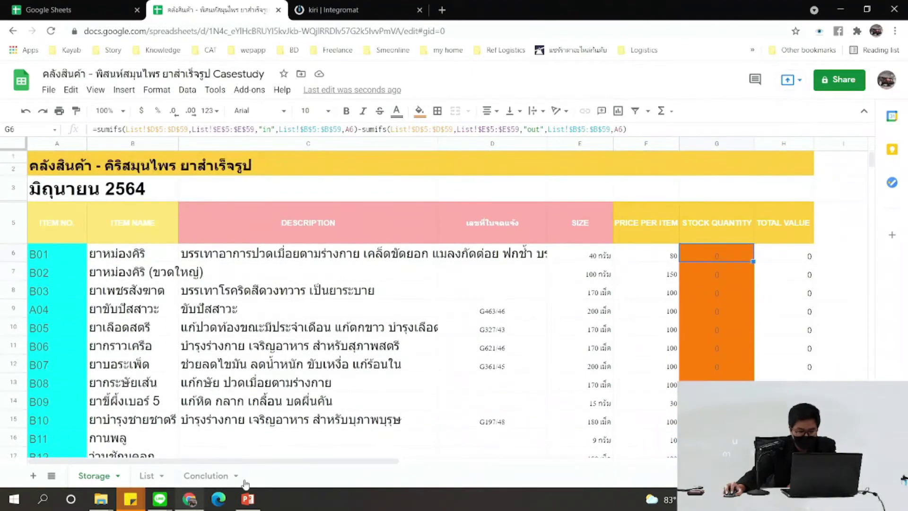
On the List sheet, record a quantity of 200 in D5 with status "in" in E5 for item B01
click(209, 476)
click(146, 476)
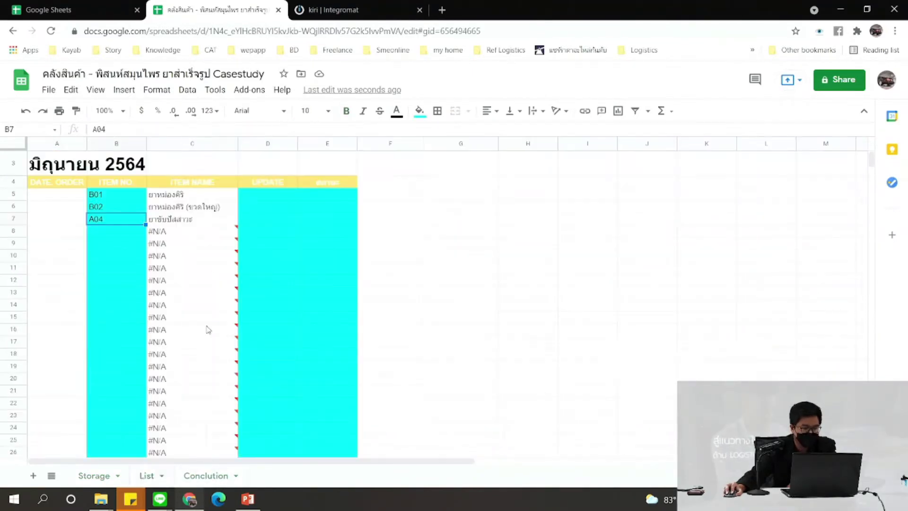
click(261, 194)
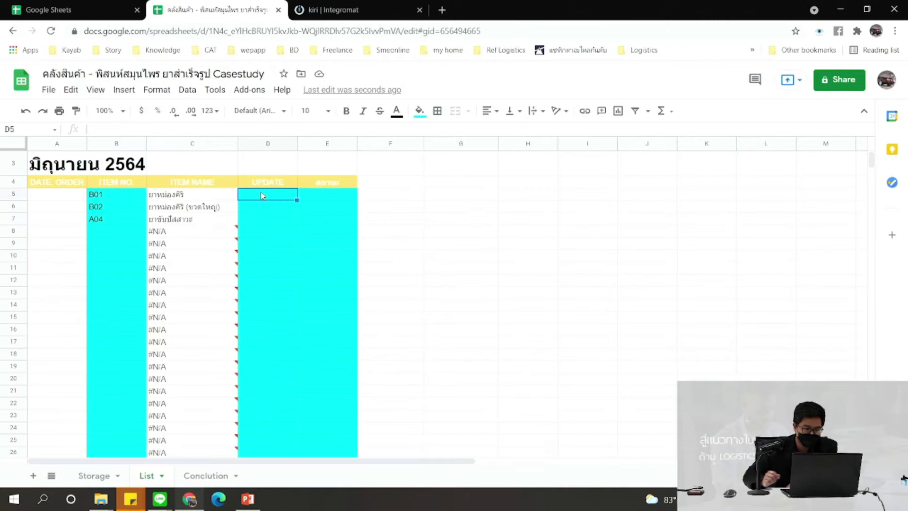
text(200)
key(Tab)
text(ก)
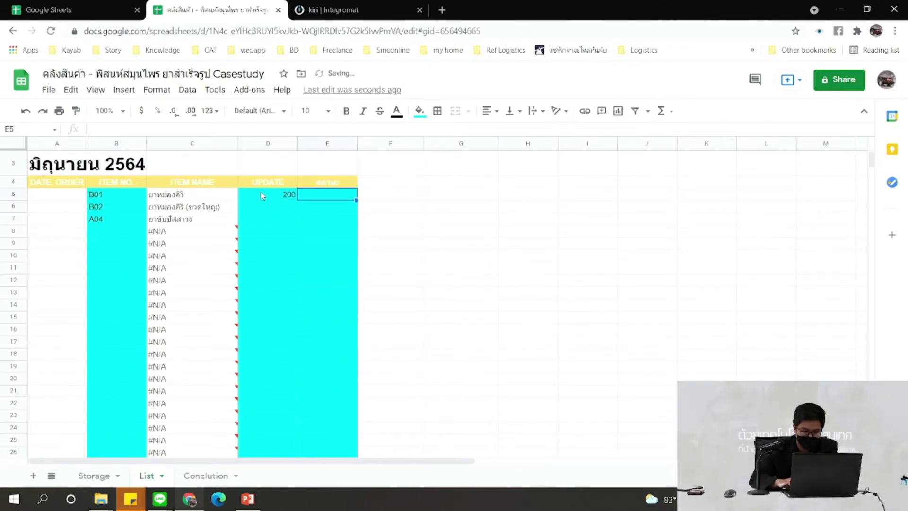
key(Return)
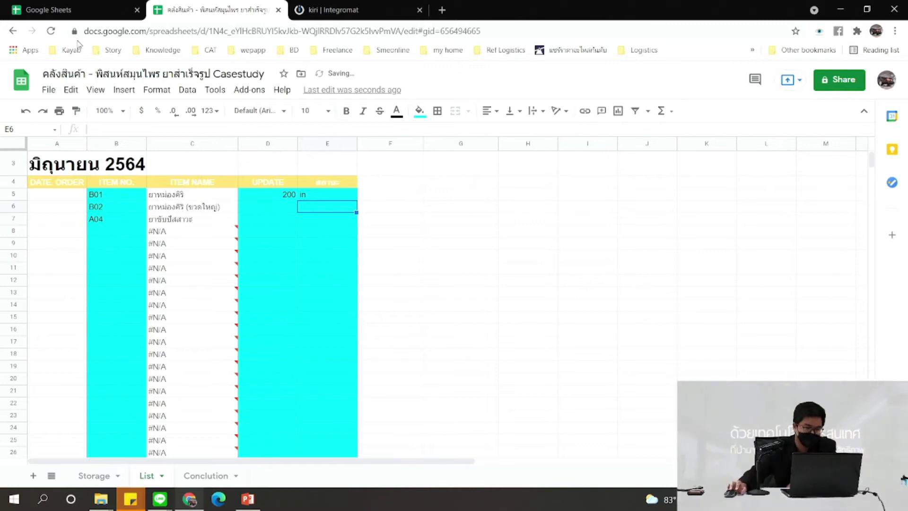
Check item B01's stock quantity and total value on the Storage sheet, and view the Conclution charts
click(93, 475)
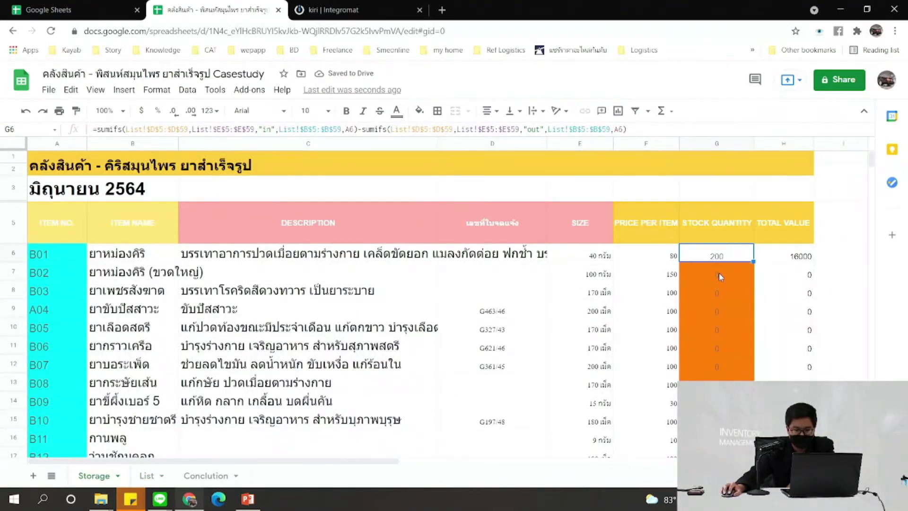
click(764, 269)
click(733, 254)
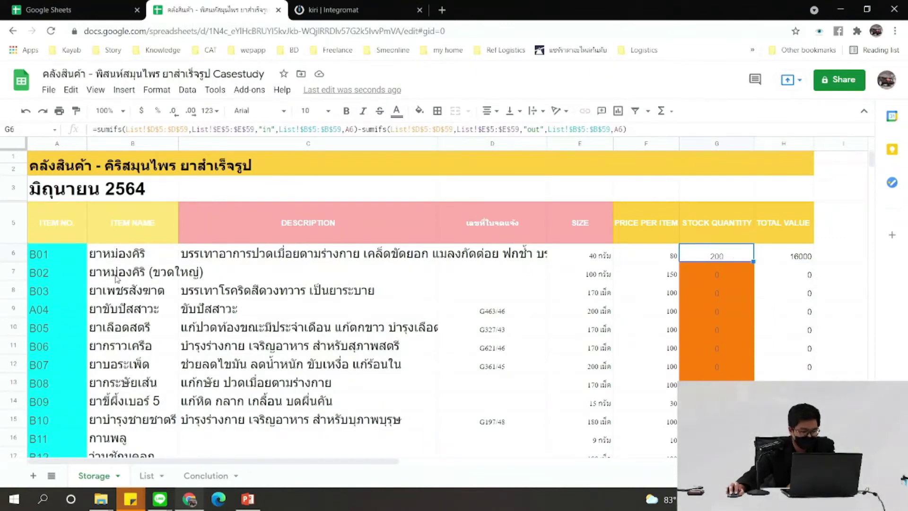
click(183, 477)
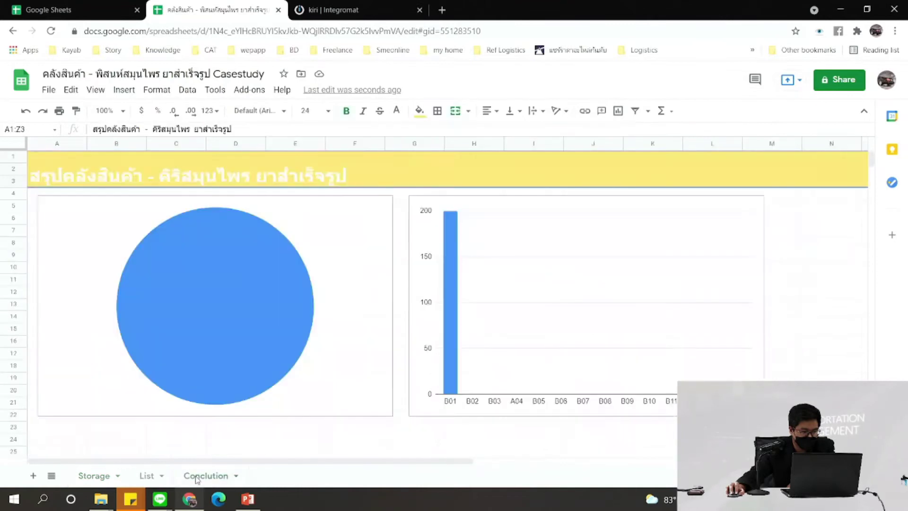
On the List sheet, record a quantity of 500 in D6 with status "in" in E6 for item B02
click(147, 475)
click(131, 210)
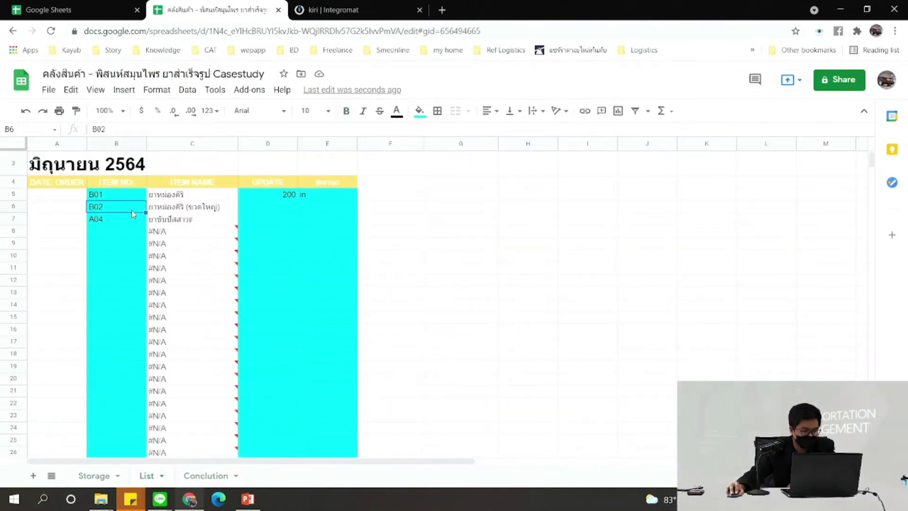
click(275, 197)
click(279, 212)
text(500)
click(328, 206)
text(in)
key(Return)
Enter the order date 5/10/2564 in cells A5 and A6 for items B01 and B02
click(60, 196)
text(05/)
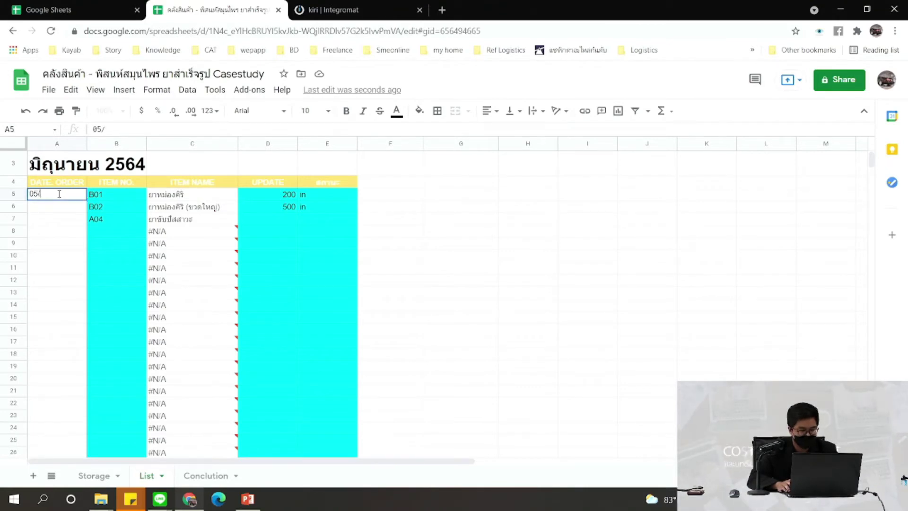
text(10/2564)
key(Return)
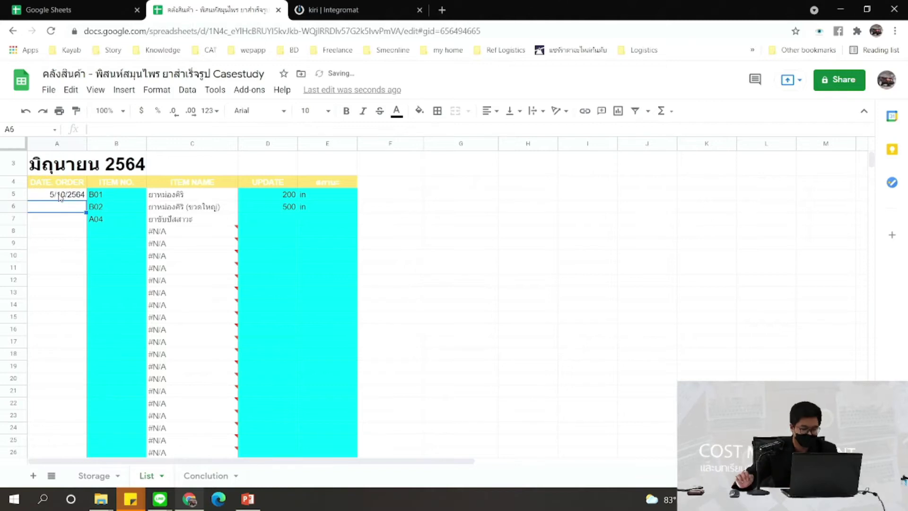
text(0)
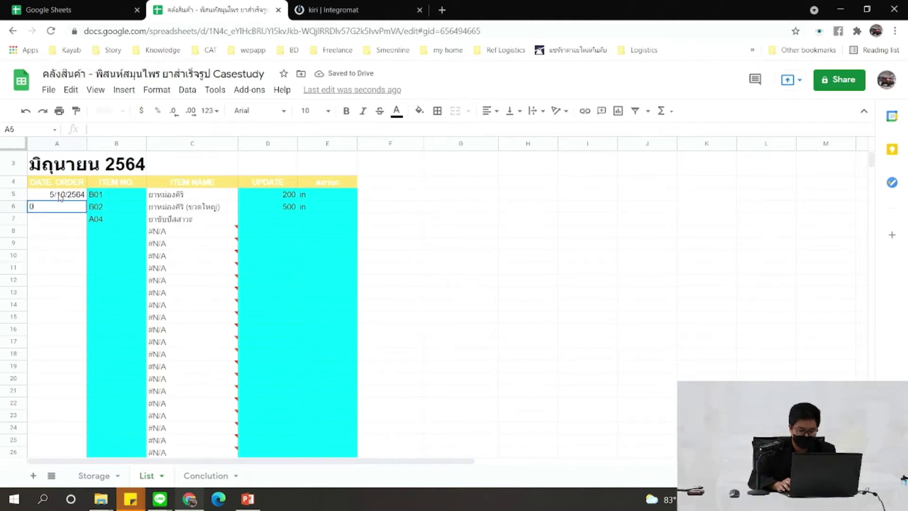
text(5/10/2564)
key(Return)
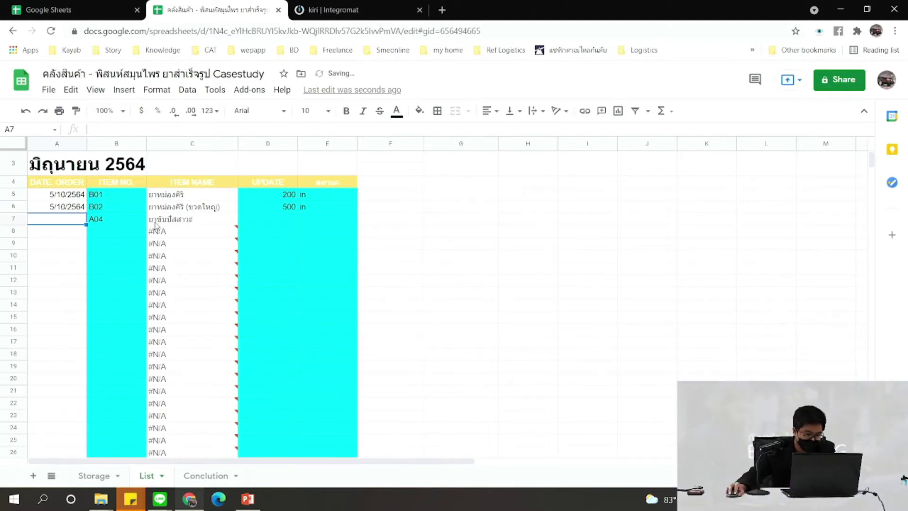
Copy the order date from A6 into A7 and change it to 7/10/2564 for item A04
click(65, 208)
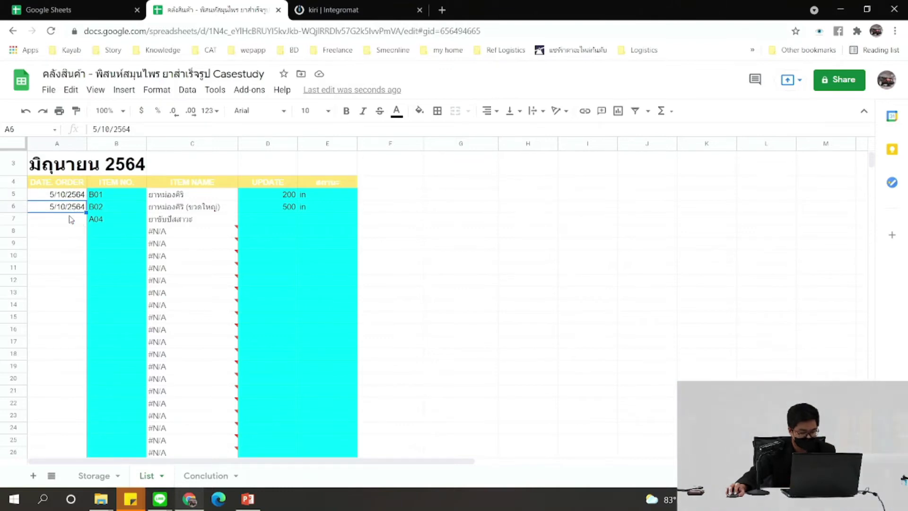
click(69, 220)
text(5/10/2564)
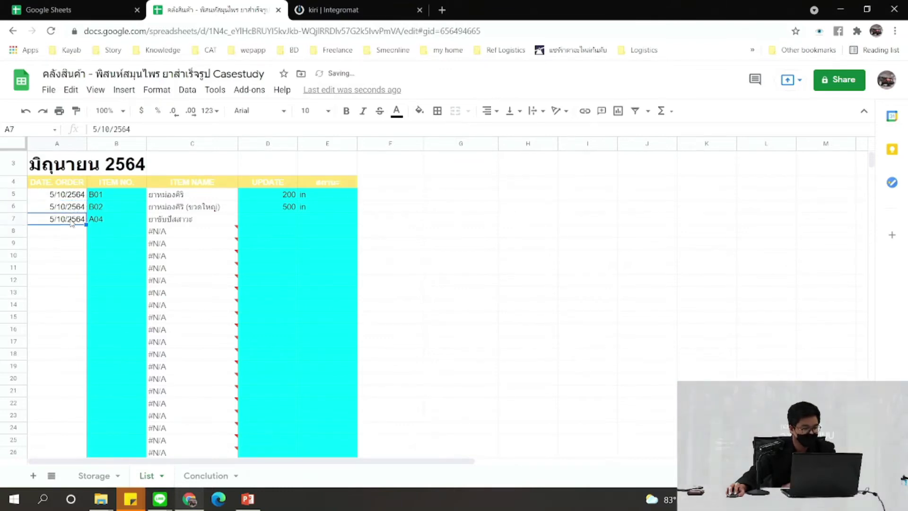
double_click(52, 218)
double_click(53, 218)
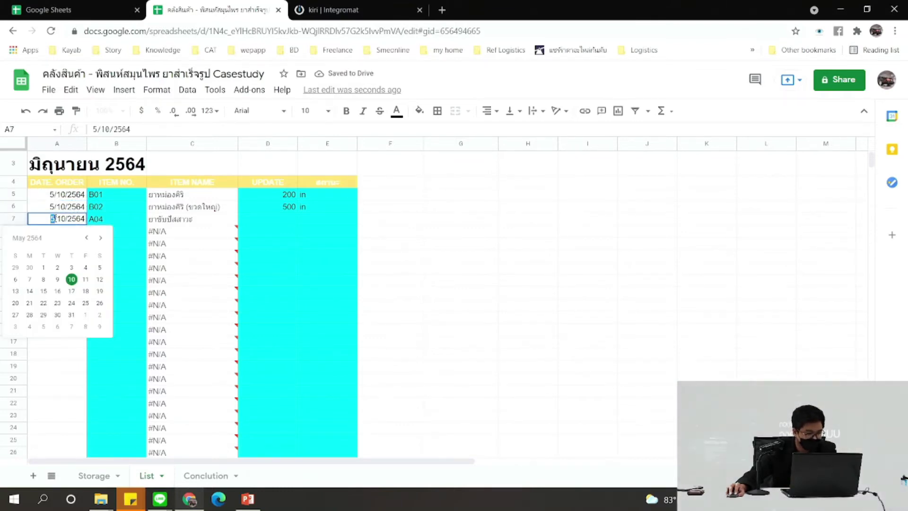
text(7)
key(Return)
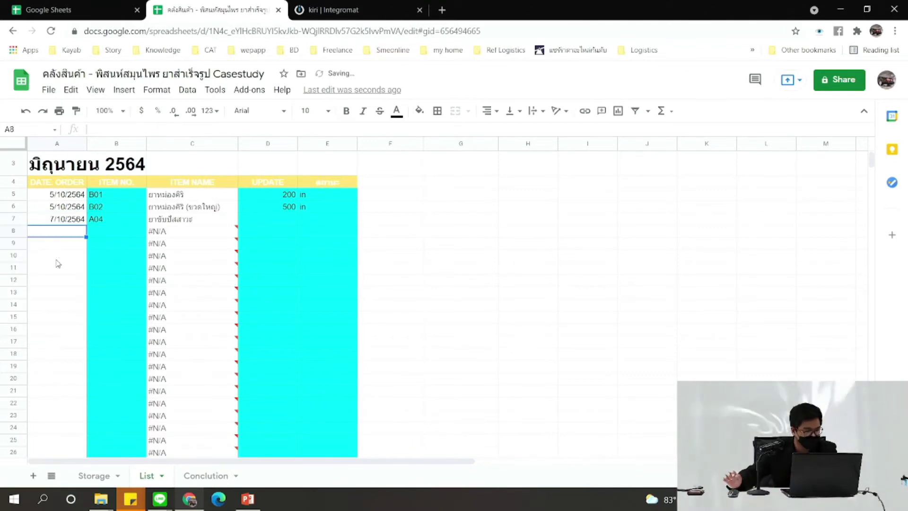
Record a quantity of 300 in D7 with status "in" in E7 for item A04
click(283, 219)
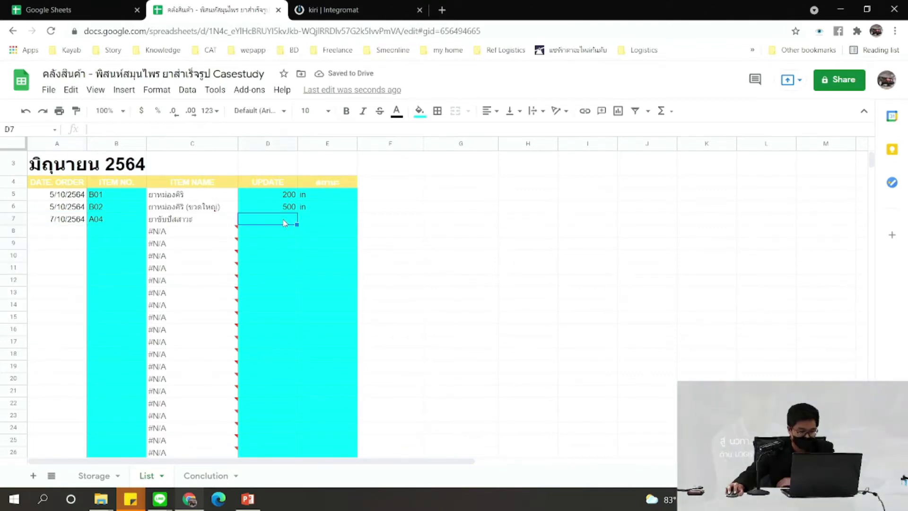
text(300)
text(in)
key(Return)
Go through the List sheet's ITEM NAME heading and its DATE. ORDER and ITEM NO. columns
click(196, 182)
click(64, 183)
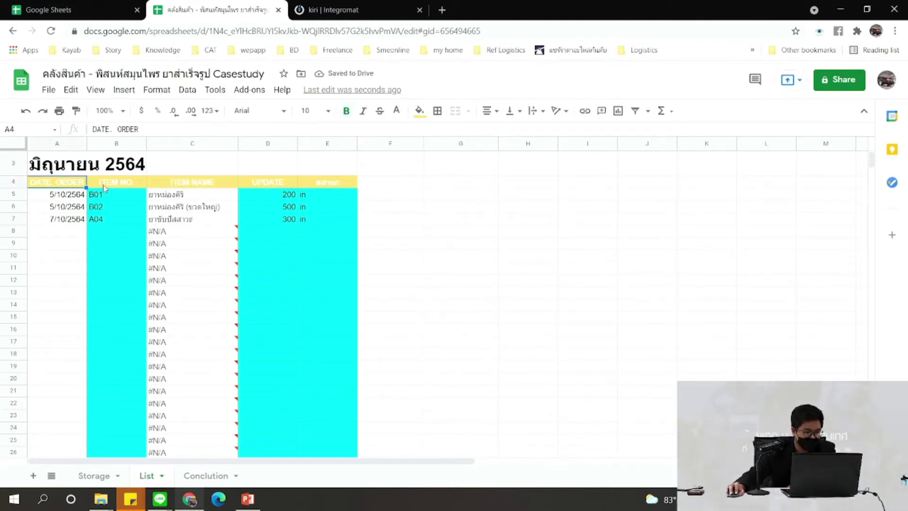
drag(68, 185, 44, 304)
click(45, 304)
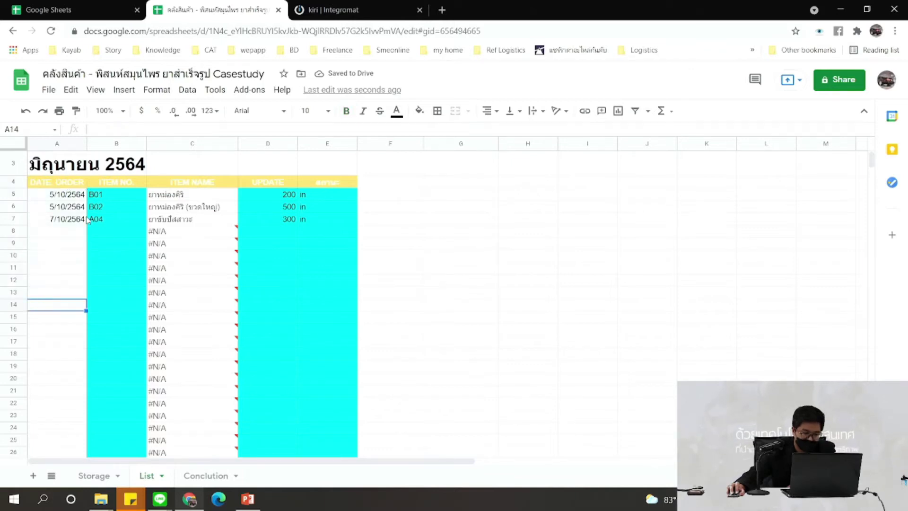
drag(116, 183, 108, 220)
shift+click(115, 296)
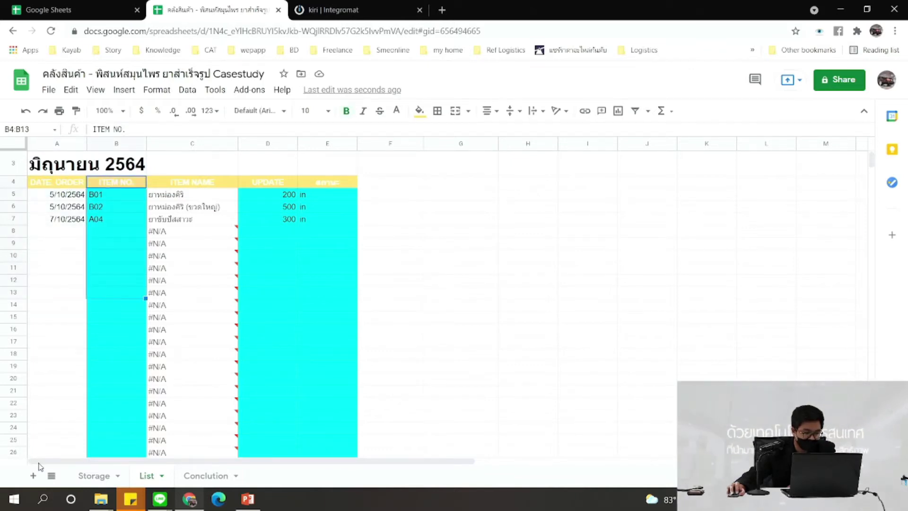
Examine the VLOOKUP formula in C5 of the List sheet and its lookup range A6:B19 on the Storage sheet
click(124, 199)
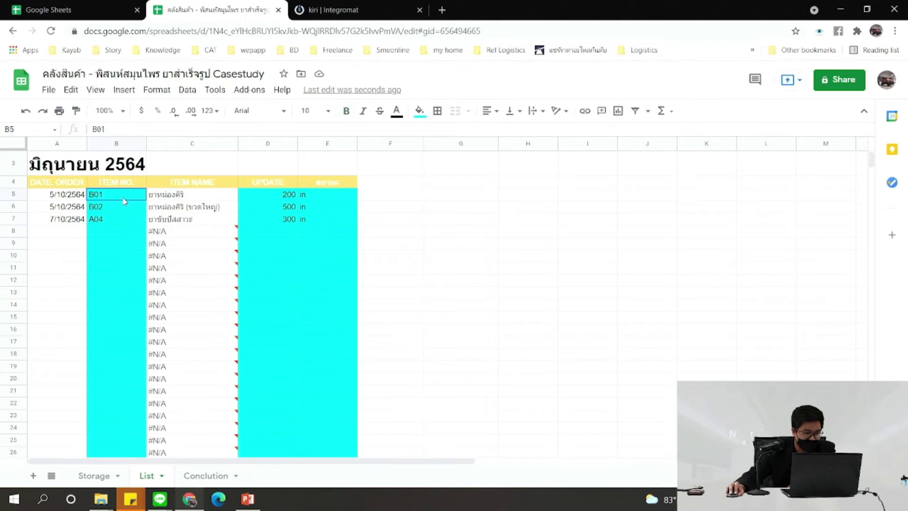
click(179, 196)
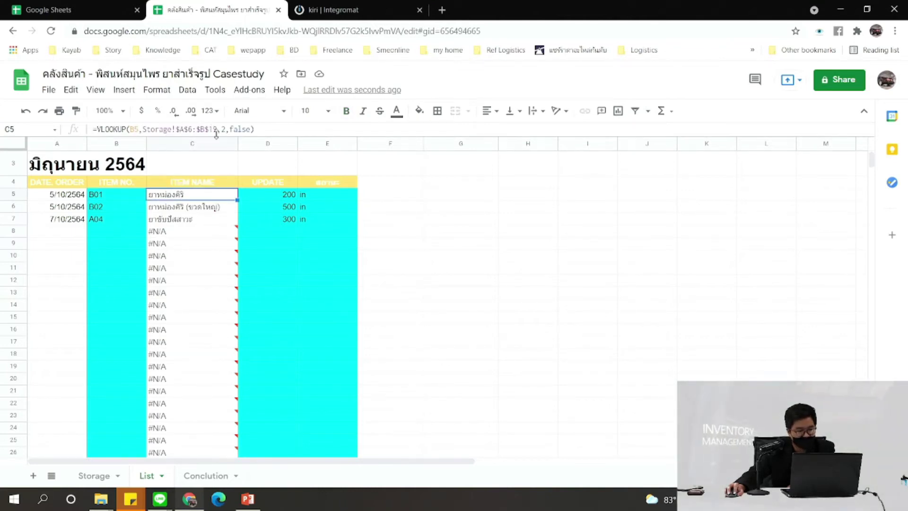
drag(218, 129, 145, 129)
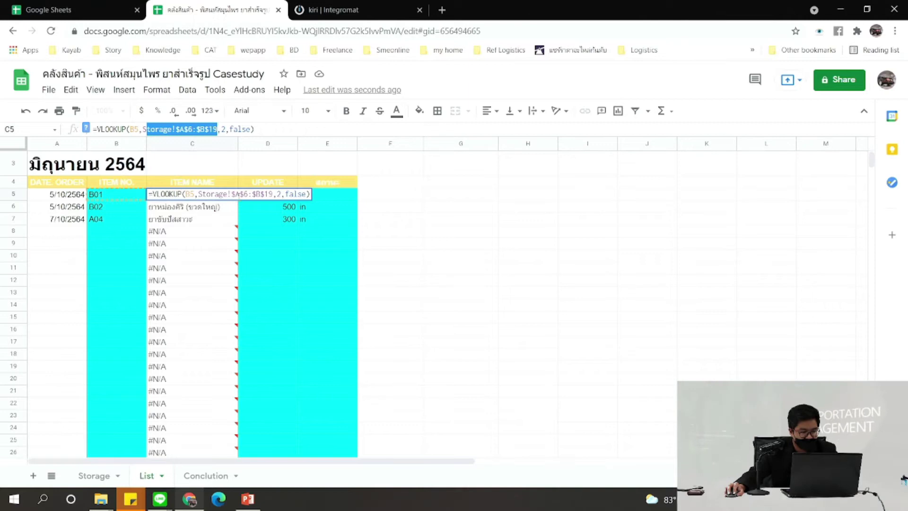
drag(198, 193, 268, 194)
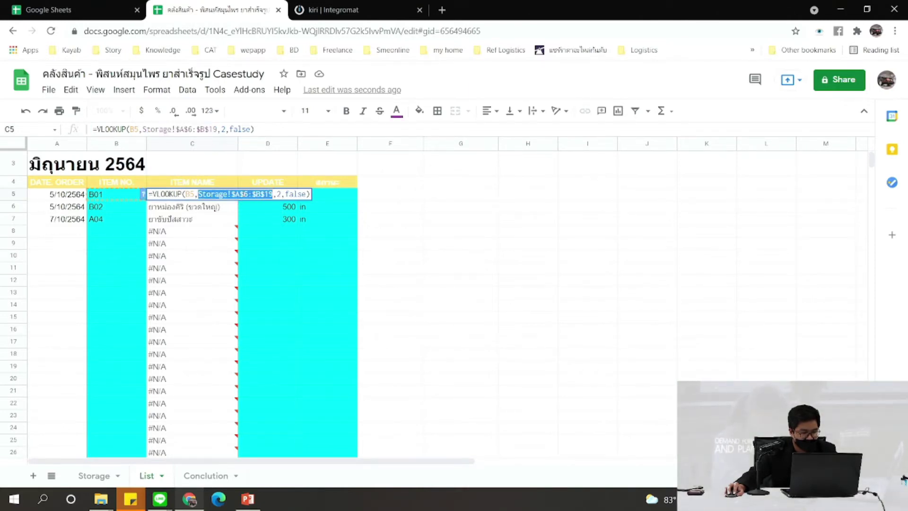
click(96, 476)
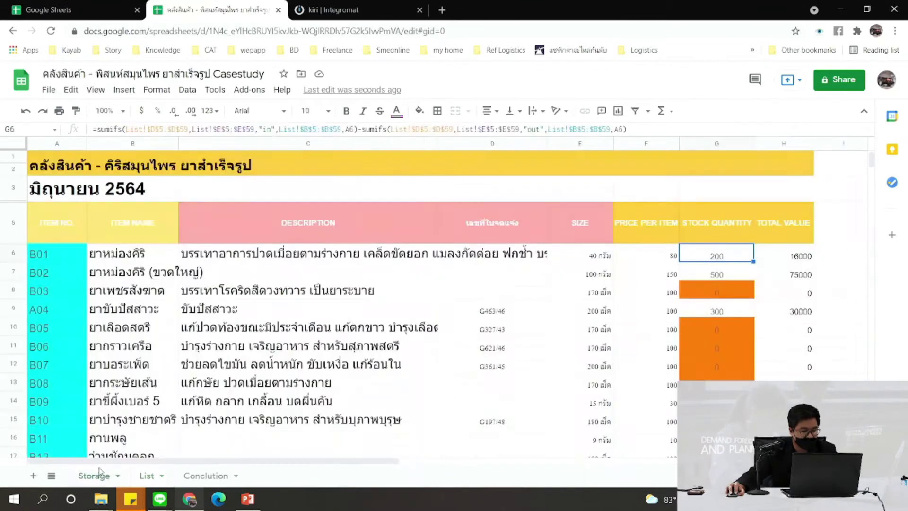
scroll(75, 235, down, 2)
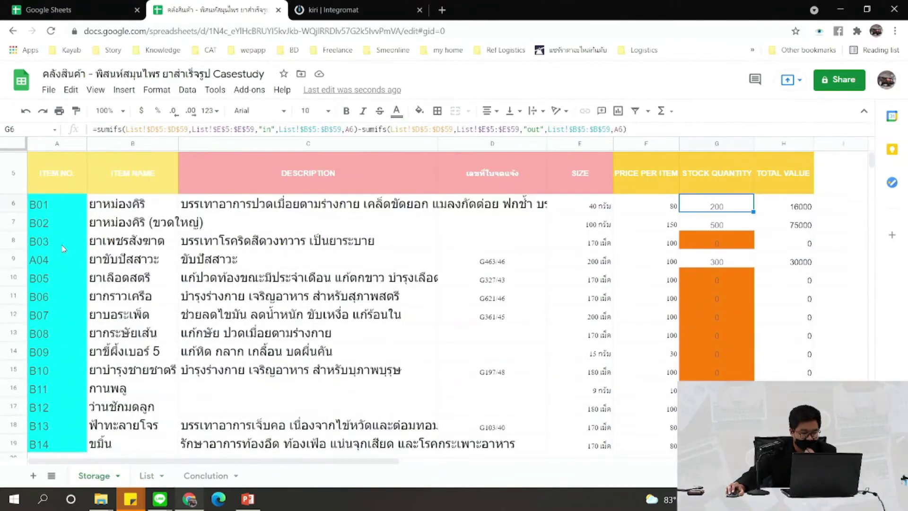
drag(65, 161, 122, 406)
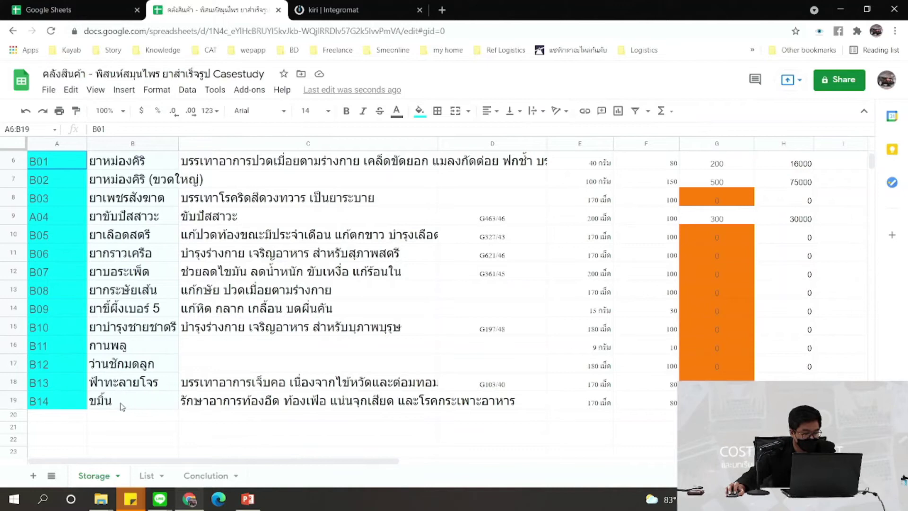
scroll(53, 192, up, 3)
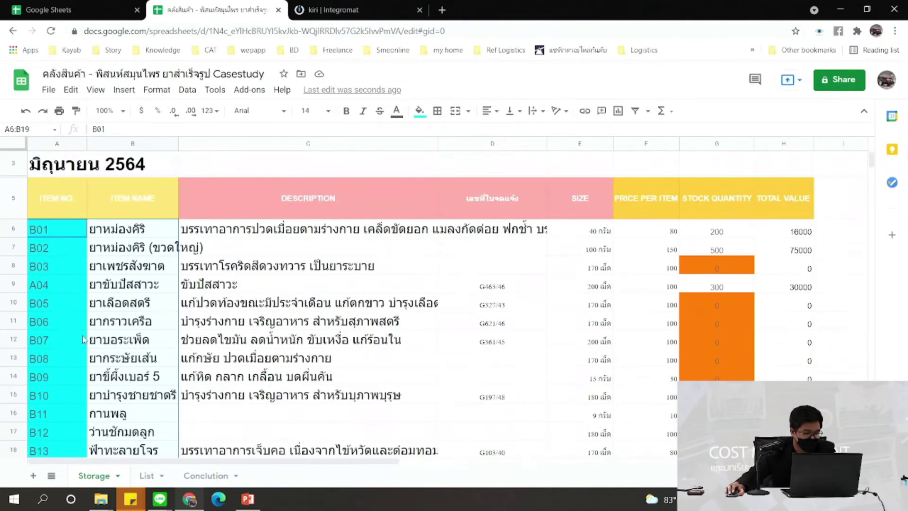
scroll(54, 192, down, 1)
Fill the VLOOKUP formula from C5 down the ITEM NAME column of the List sheet
click(150, 475)
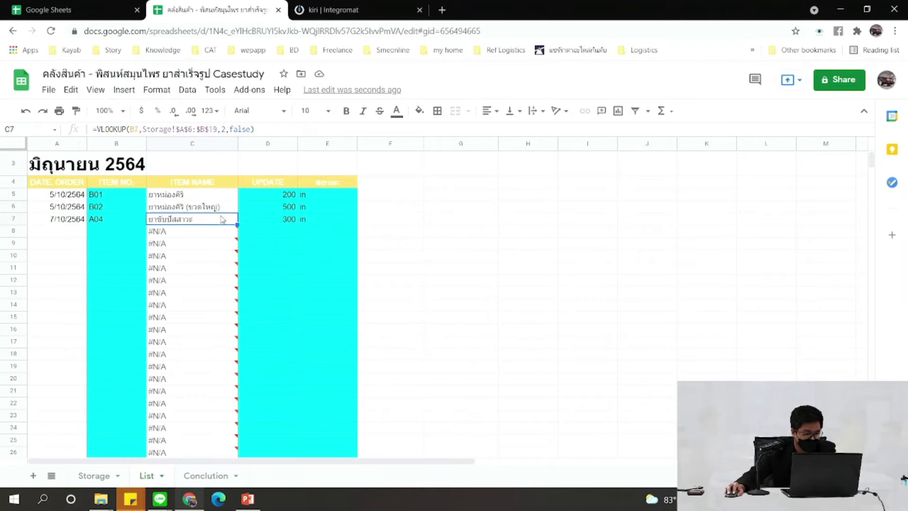
mouse_move(231, 231)
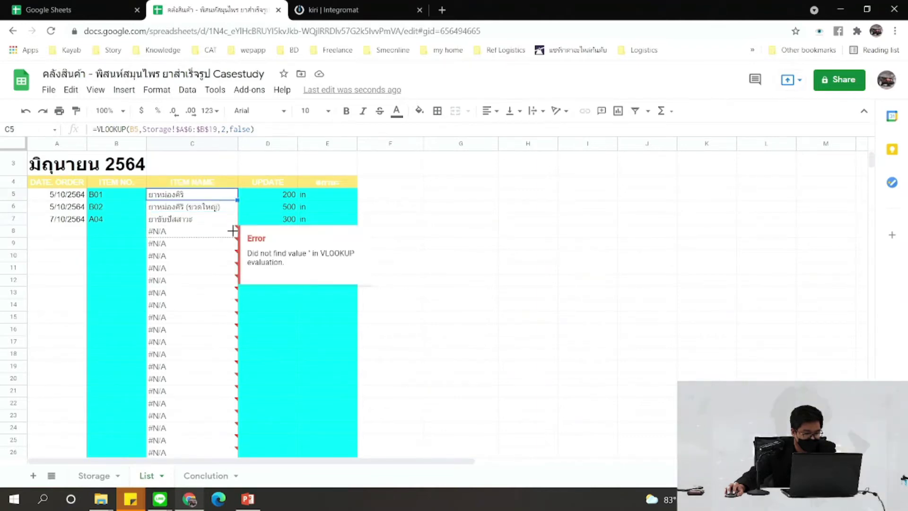
scroll(234, 231, down, 10)
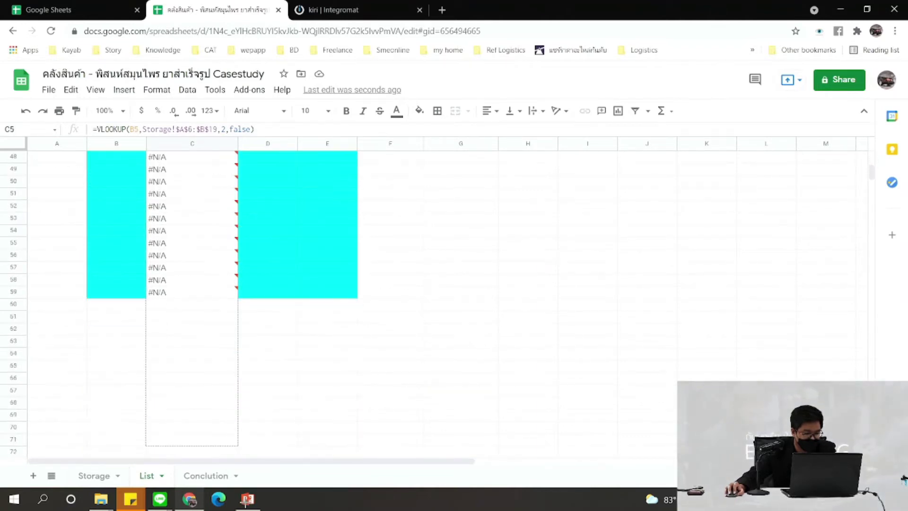
drag(220, 424, 223, 426)
scroll(211, 371, up, 10)
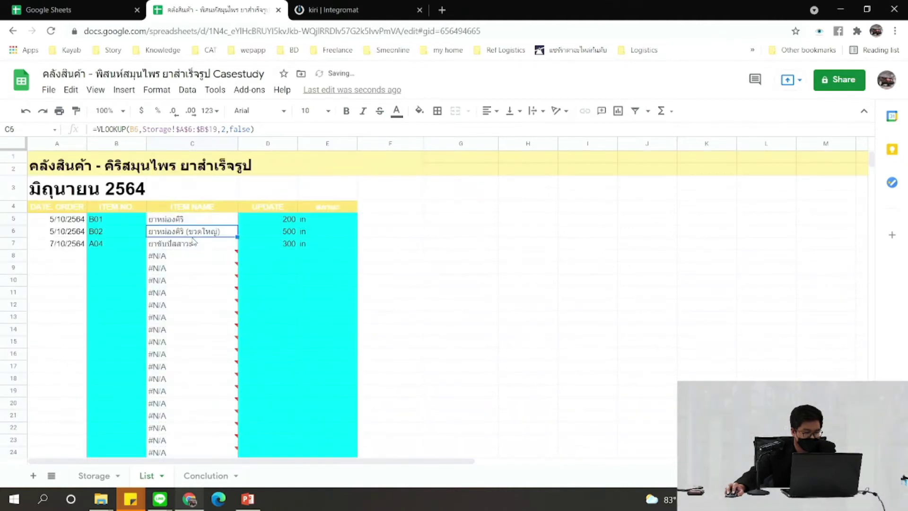
Review the quantities and statuses in rows 5 to 7 of the List sheet and their matching stock quantities on the Storage sheet
click(284, 220)
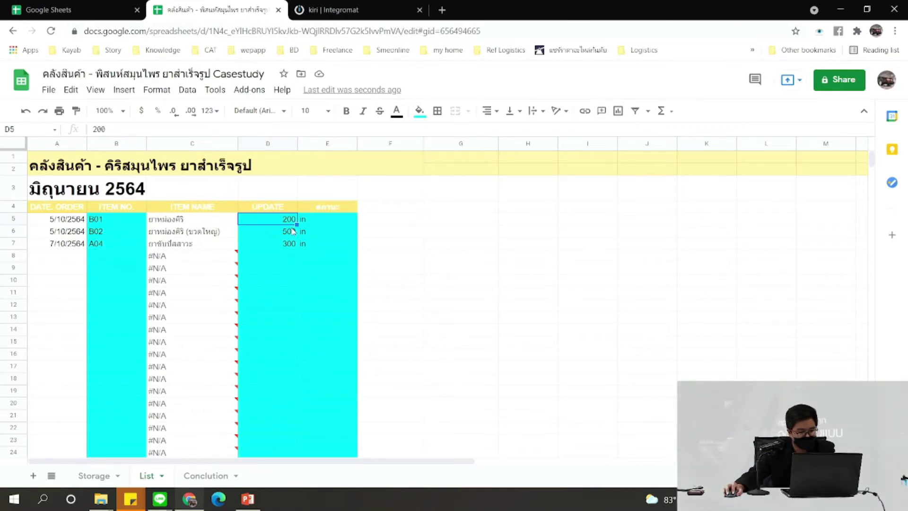
click(291, 232)
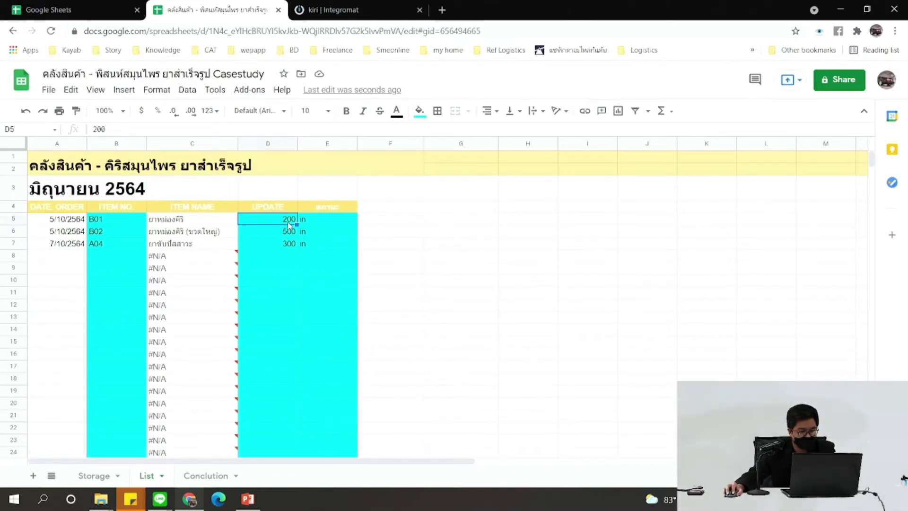
click(290, 220)
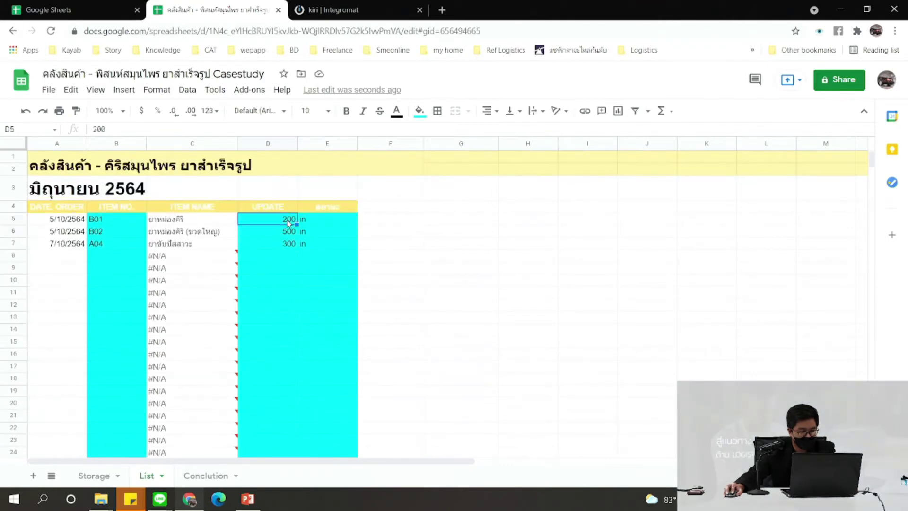
click(288, 232)
click(322, 231)
click(319, 243)
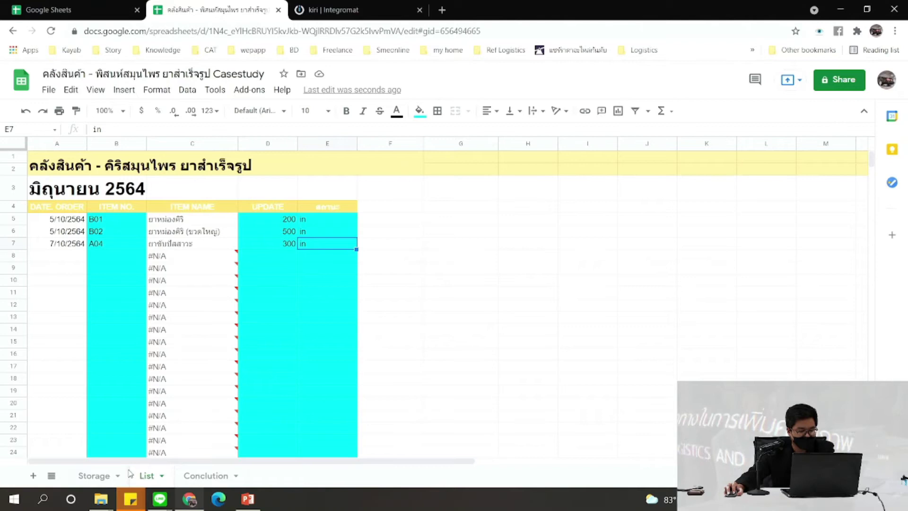
click(190, 475)
click(103, 478)
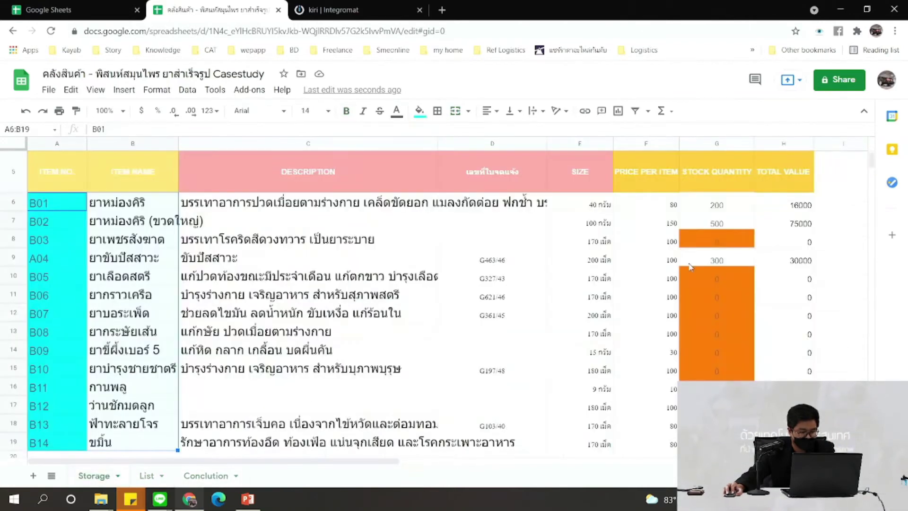
click(746, 223)
click(729, 265)
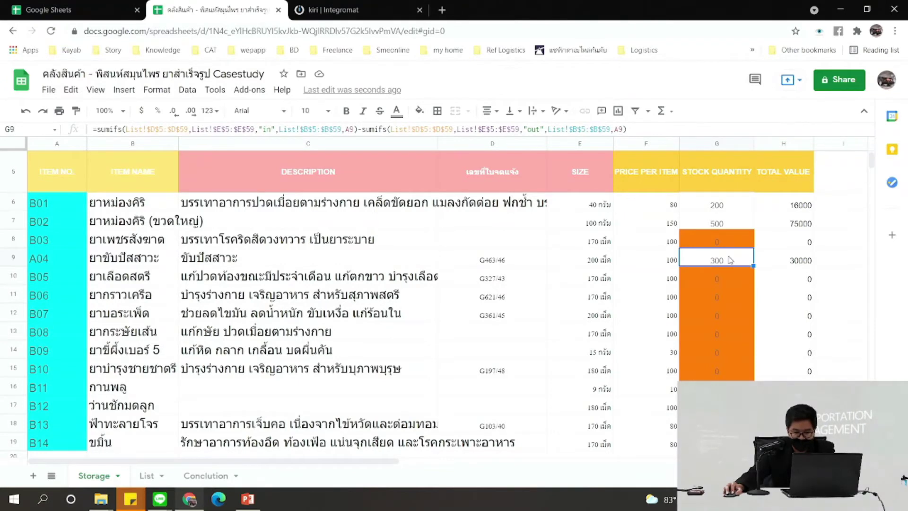
Record item A04 with quantity 200 and status "out" in row 8 of the List sheet, and check its total value on the Storage sheet
click(146, 476)
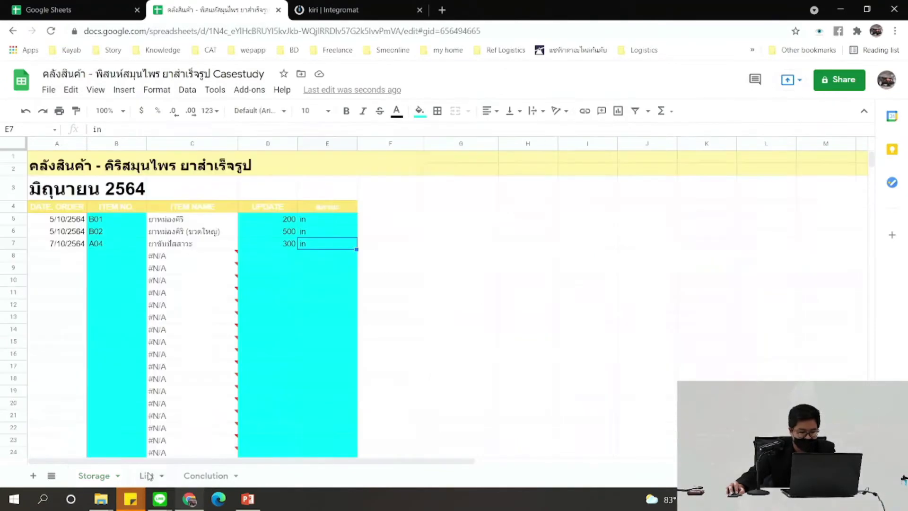
click(101, 256)
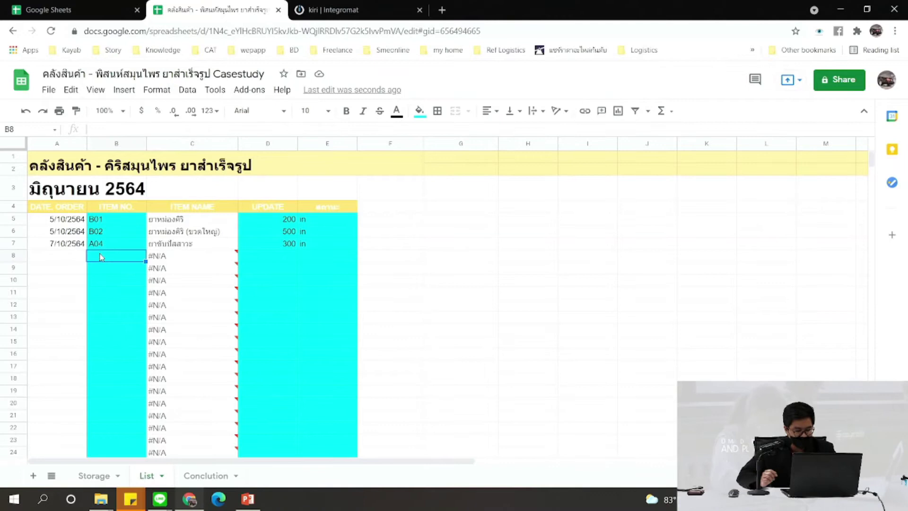
text(A04)
key(Return)
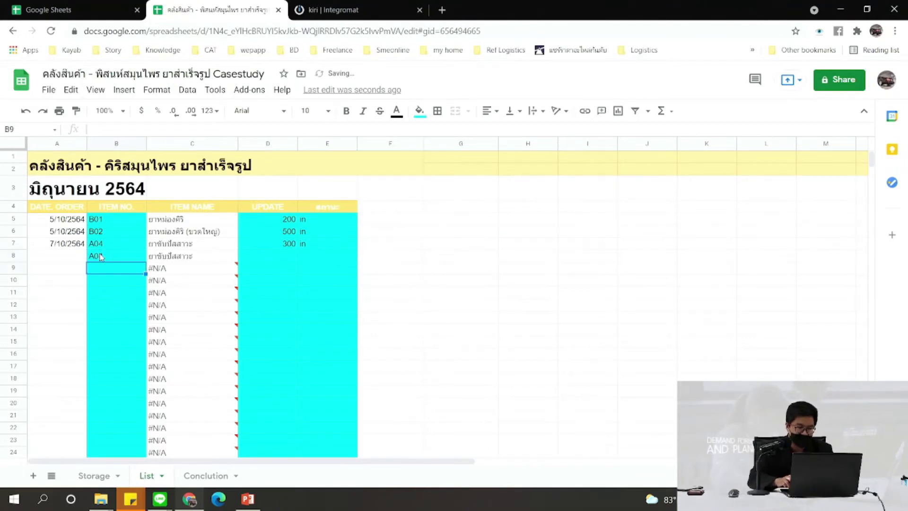
click(293, 259)
text(200)
key(Return)
click(308, 259)
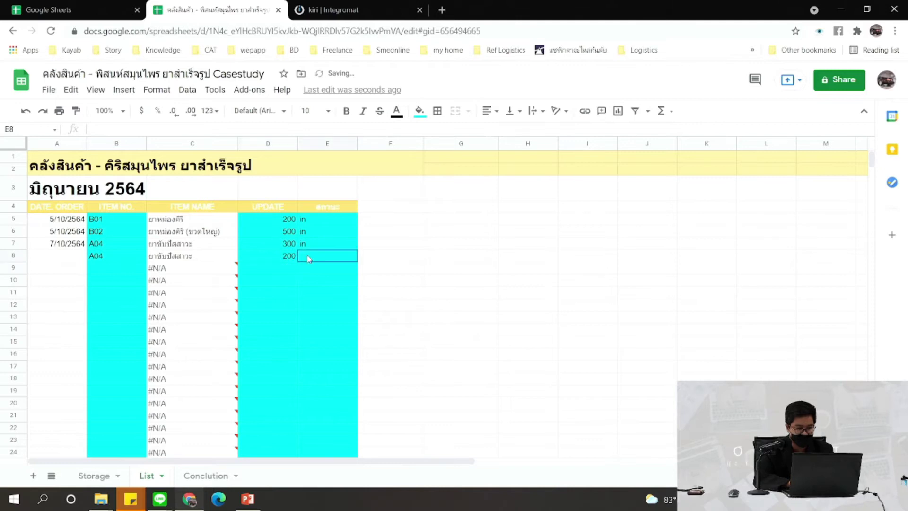
text(out)
key(Return)
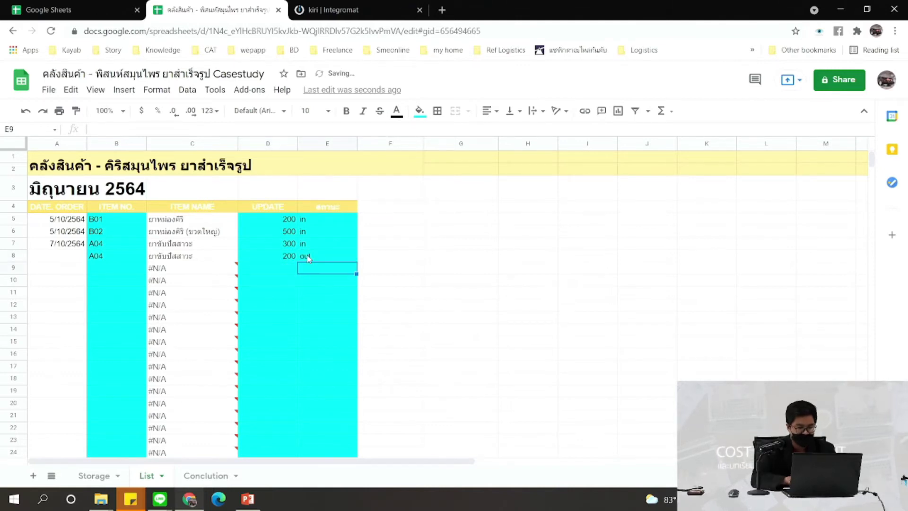
click(90, 476)
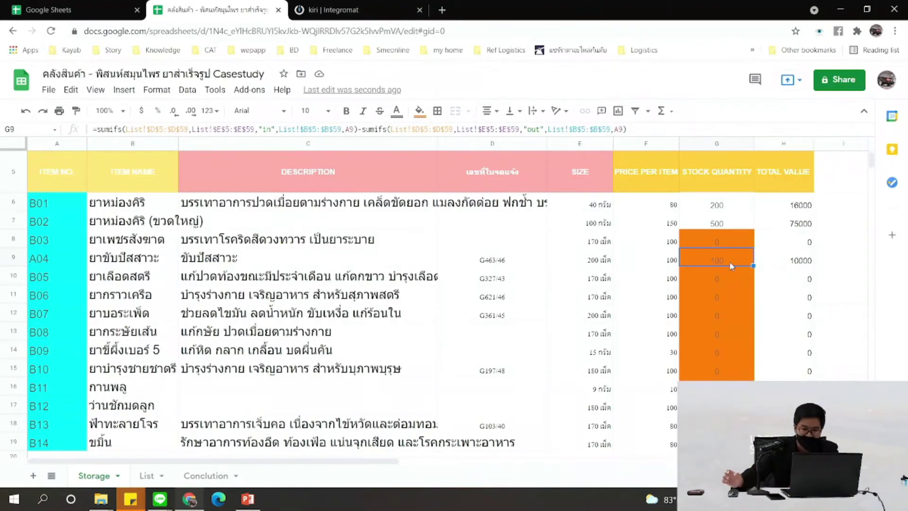
click(778, 263)
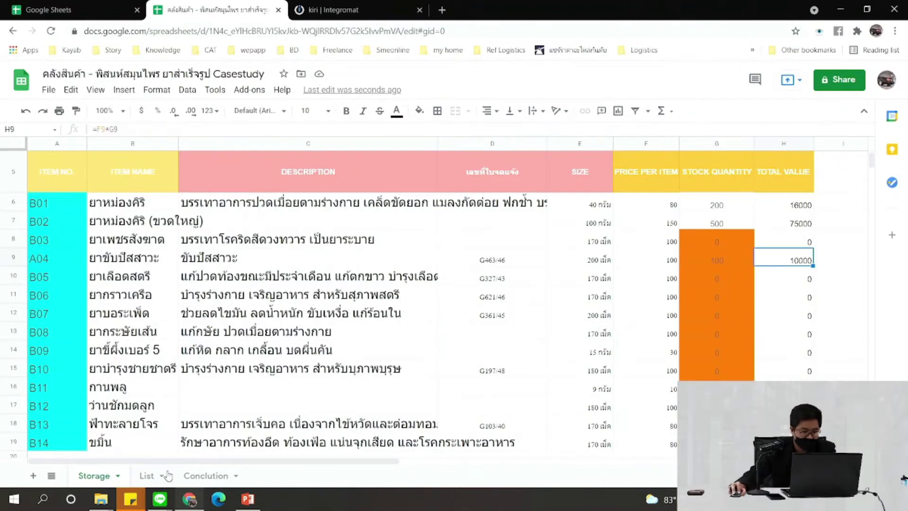
Record item B03 with quantity 1000 and status "in" in row 9 of the List sheet
click(152, 478)
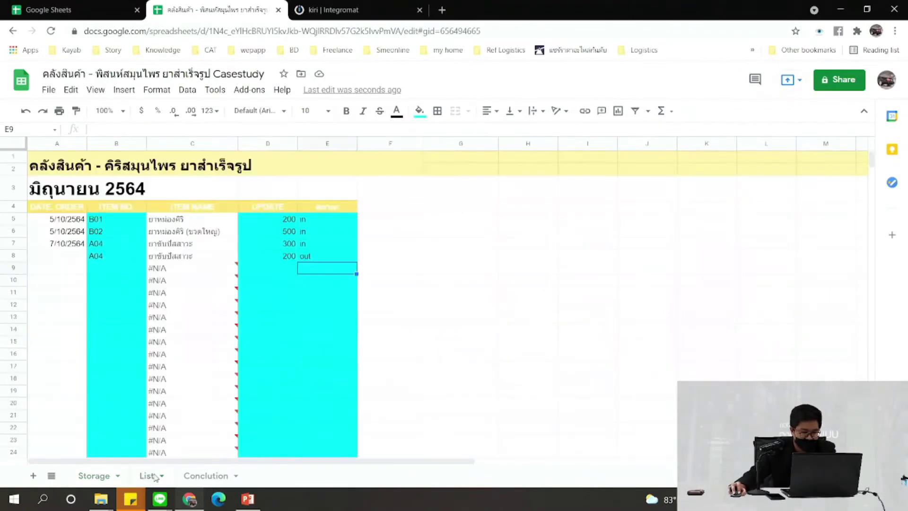
click(113, 273)
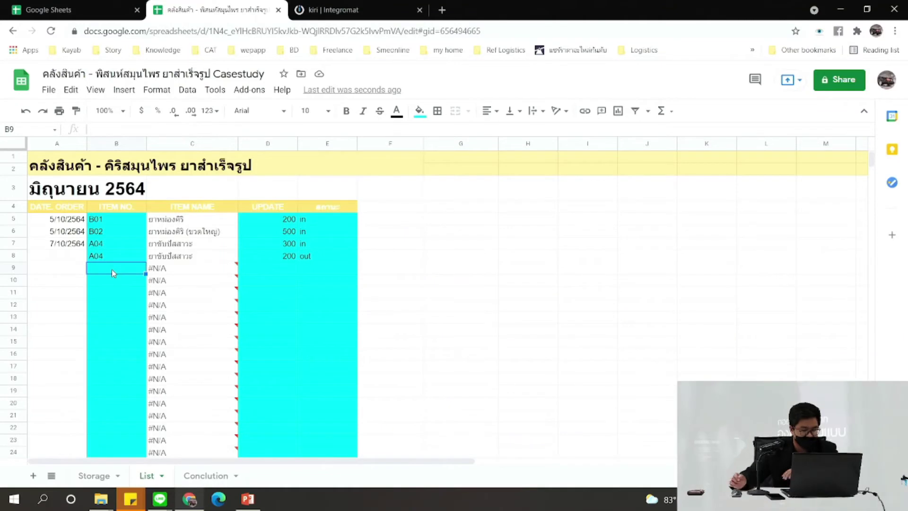
text(B03)
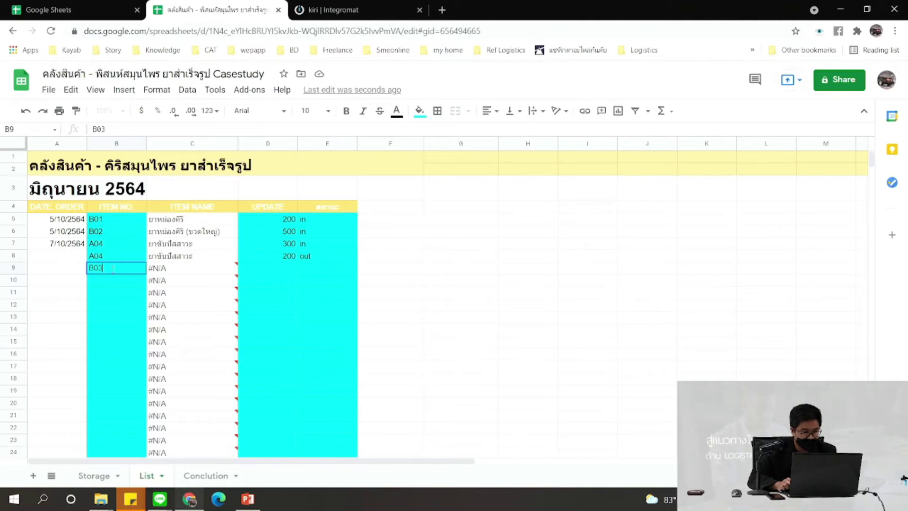
key(Return)
click(278, 269)
text(1000)
key(Return)
click(315, 268)
text(in)
key(Return)
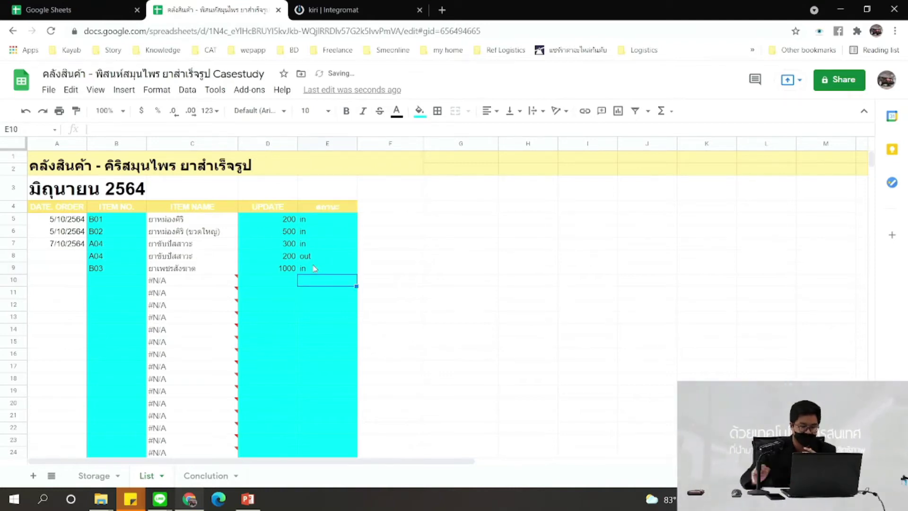
Examine the Conclution sheet's charts and the STOCK QUANTITY cells for B03, A04, B05 and B06 on the Storage sheet
click(188, 476)
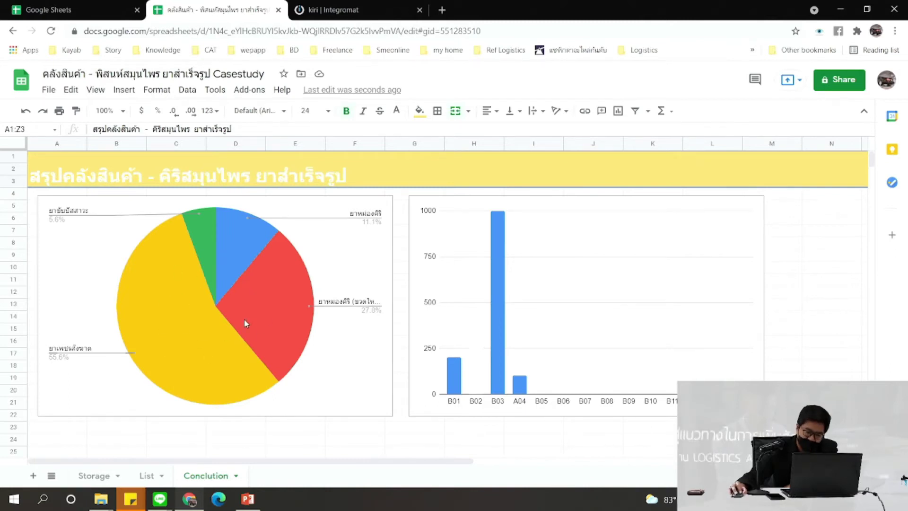
click(93, 477)
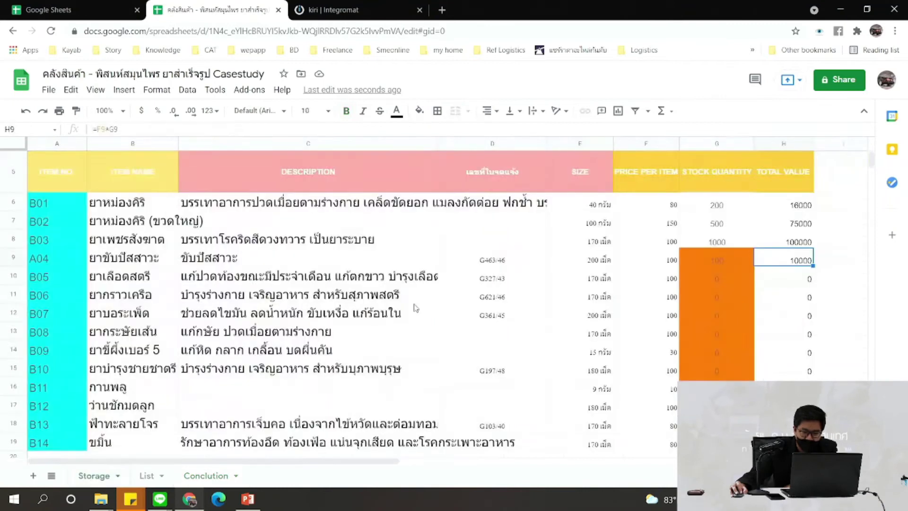
click(728, 268)
click(723, 298)
click(723, 283)
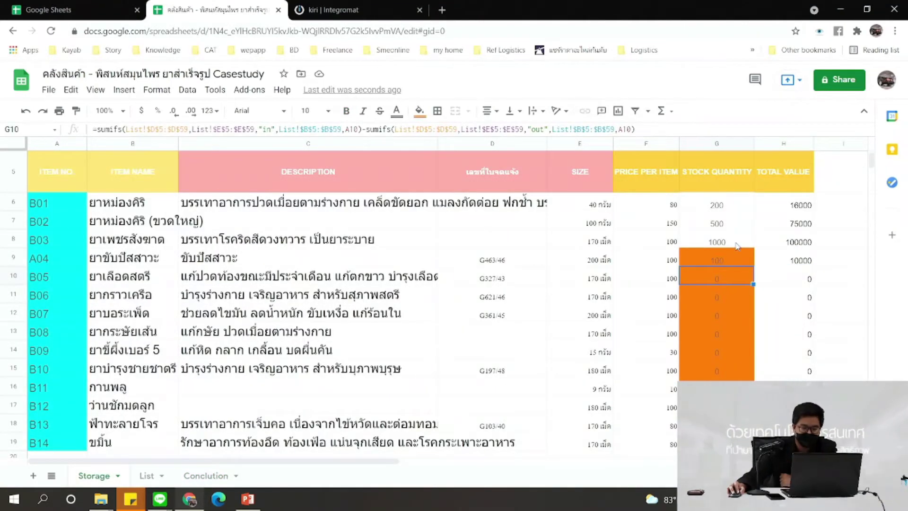
click(721, 244)
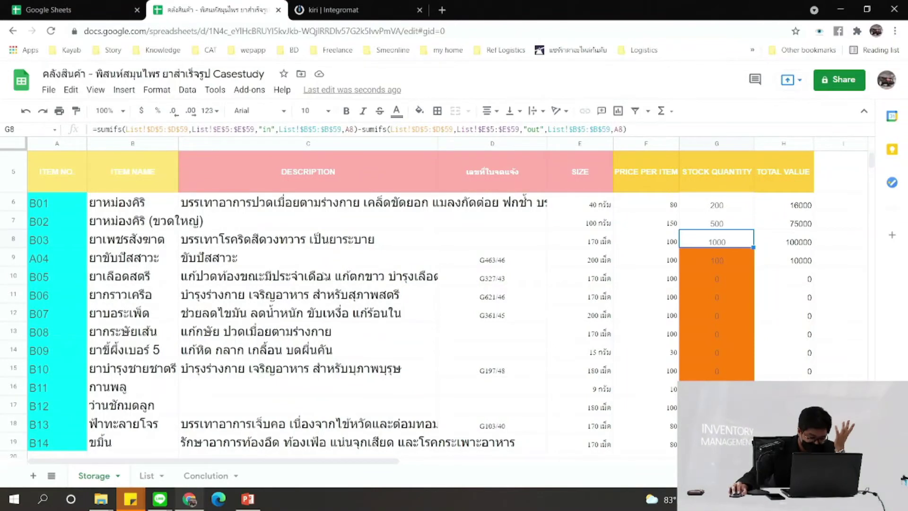
Look through the whole STOCK QUANTITY column on the Storage sheet, including its orange-highlighted cells
click(150, 476)
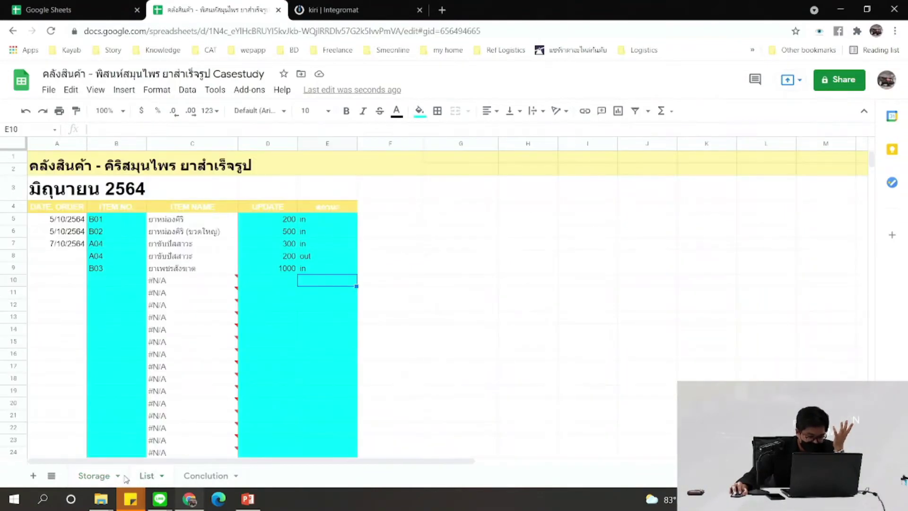
click(107, 476)
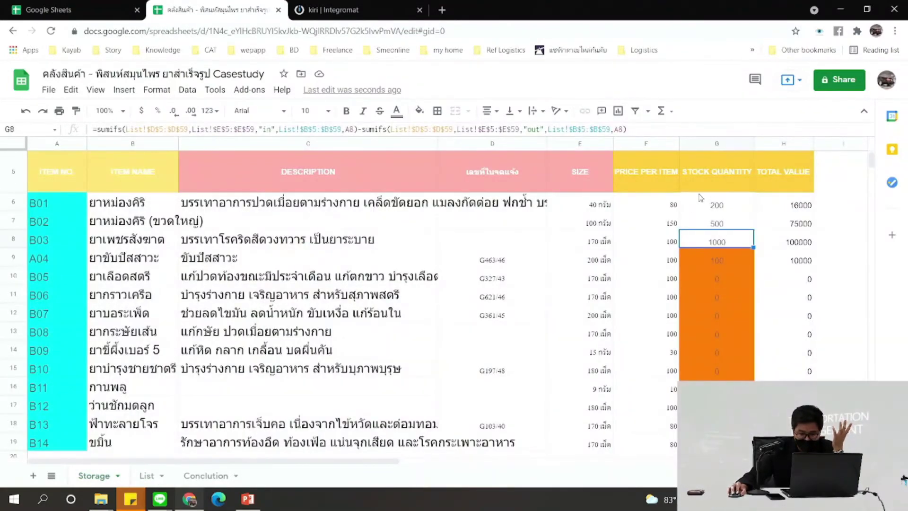
scroll(70, 185, up, 2)
scroll(726, 281, down, 2)
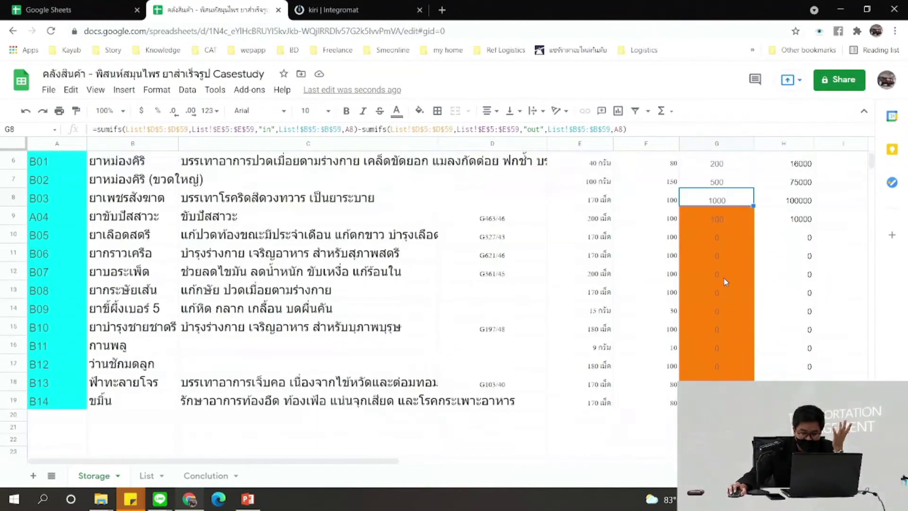
scroll(406, 303, up, 1)
scroll(750, 288, down, 3)
scroll(756, 238, up, 2)
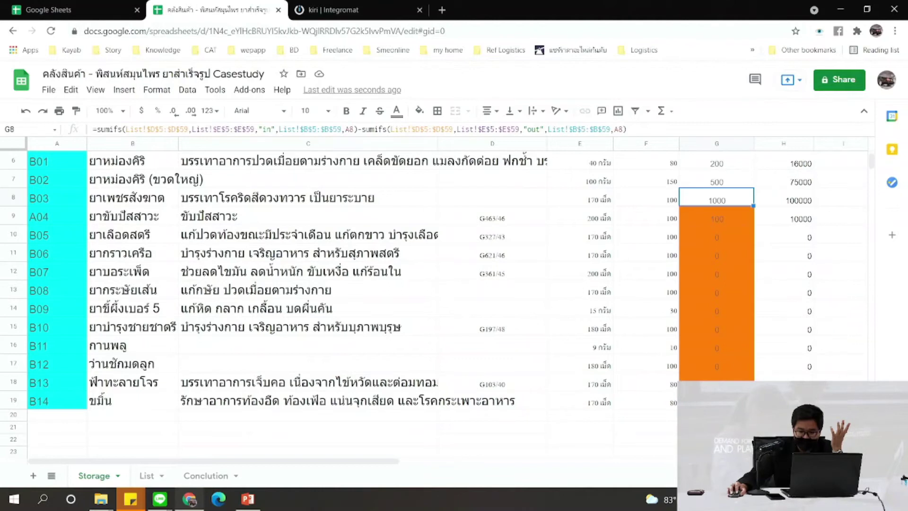
scroll(331, 284, up, 1)
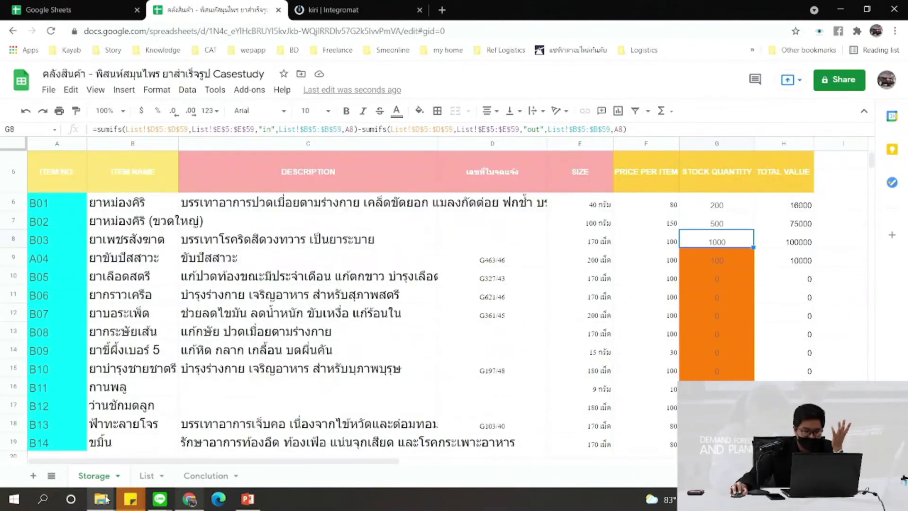
Examine the outgoing A04 record's quantity and status in D8:E8 of the List sheet
click(138, 487)
click(143, 477)
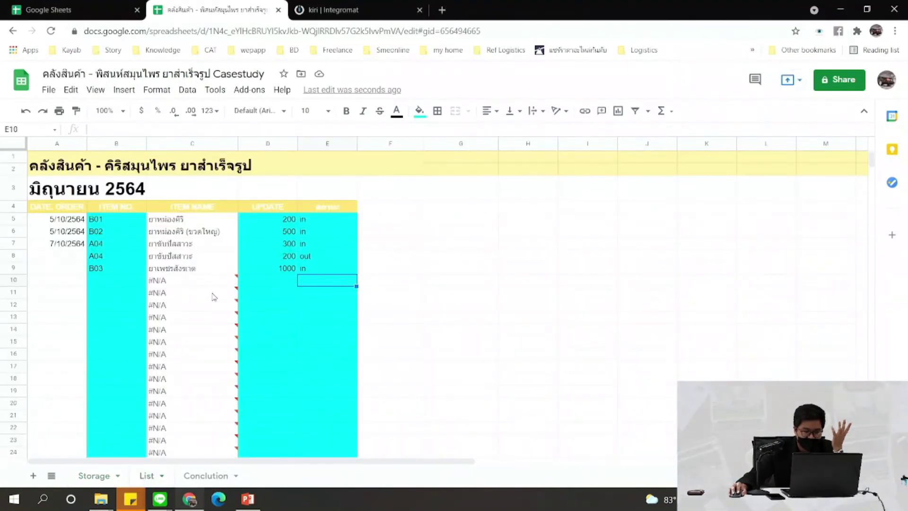
click(407, 242)
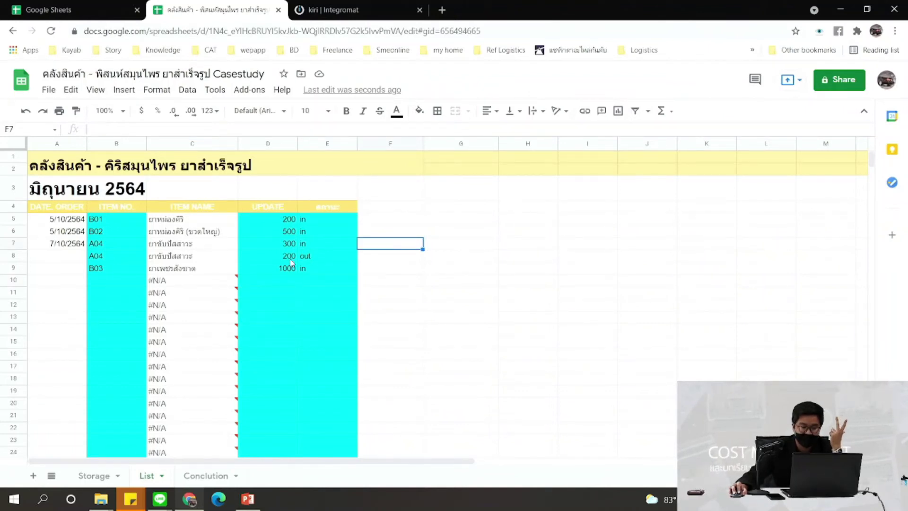
drag(289, 256, 309, 260)
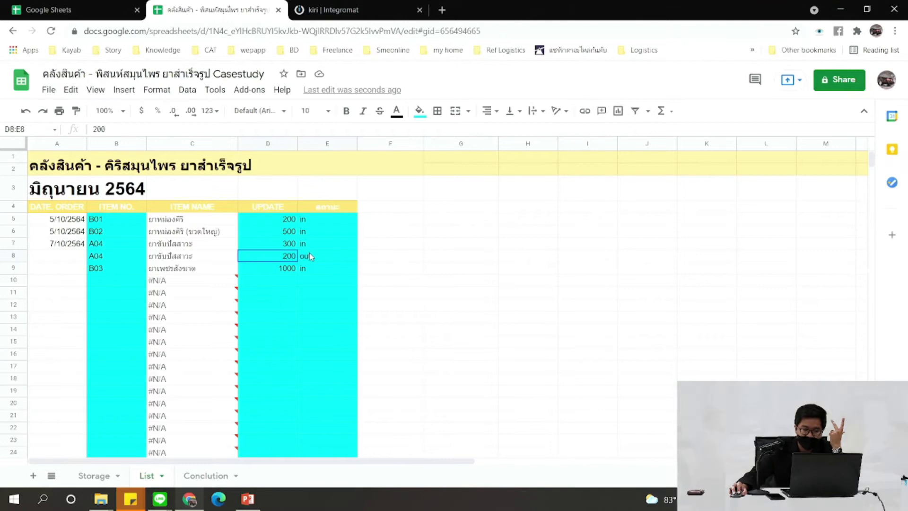
click(286, 258)
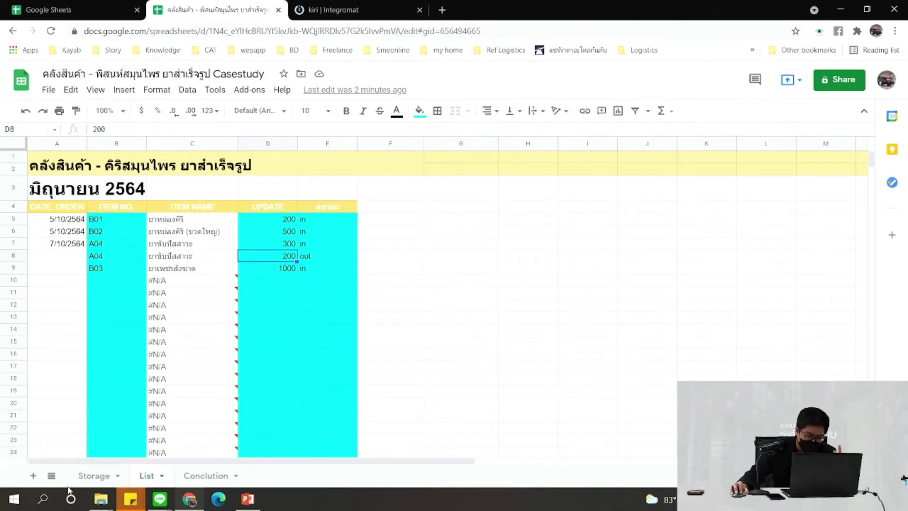
Review the charts on the Conclution sheet and the stock quantity formulas and colour alerts on the Storage sheet
click(95, 475)
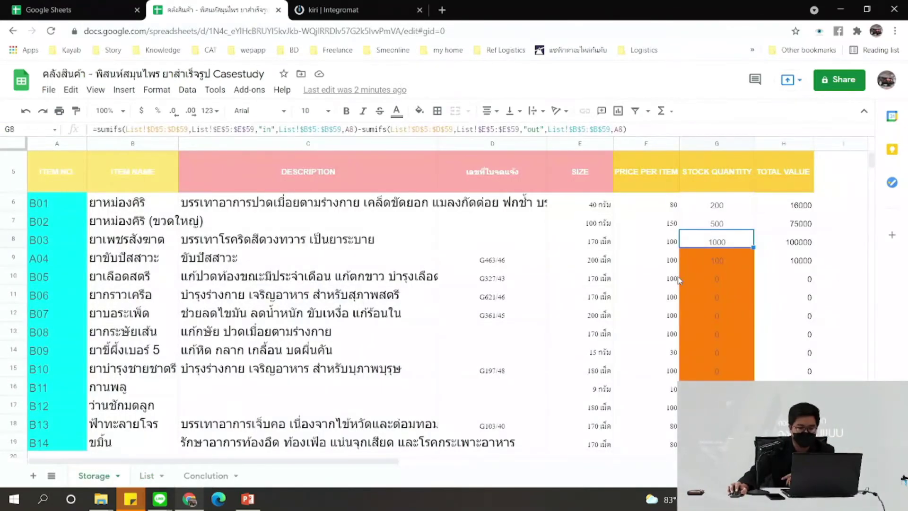
scroll(681, 279, down, 2)
scroll(701, 265, up, 2)
scroll(711, 252, up, 1)
click(735, 298)
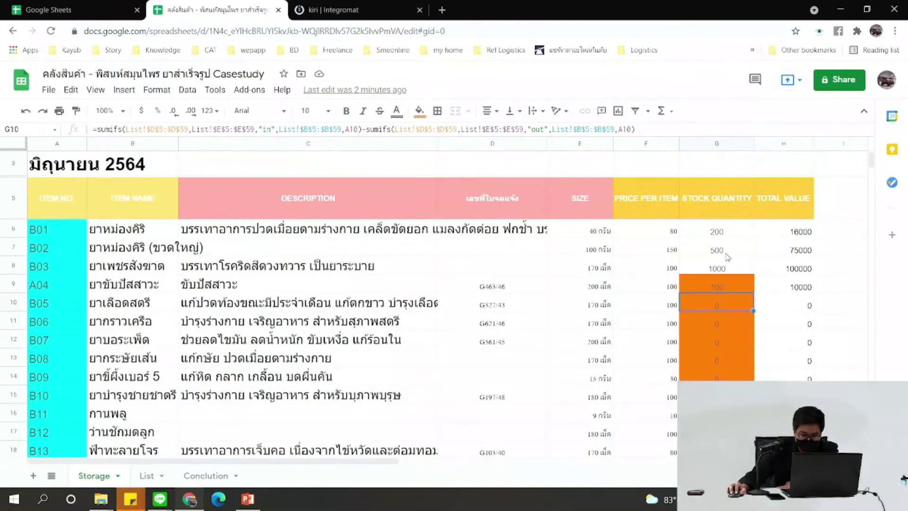
click(204, 476)
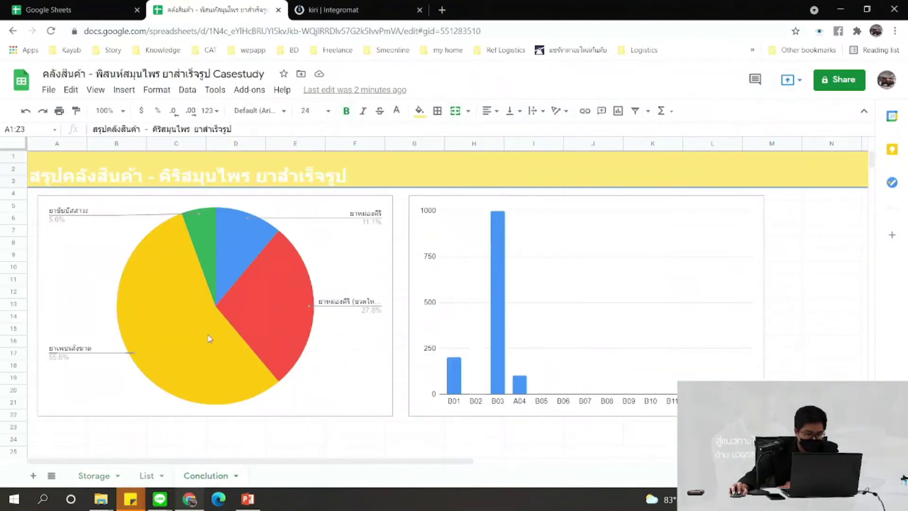
click(145, 477)
click(94, 475)
click(722, 286)
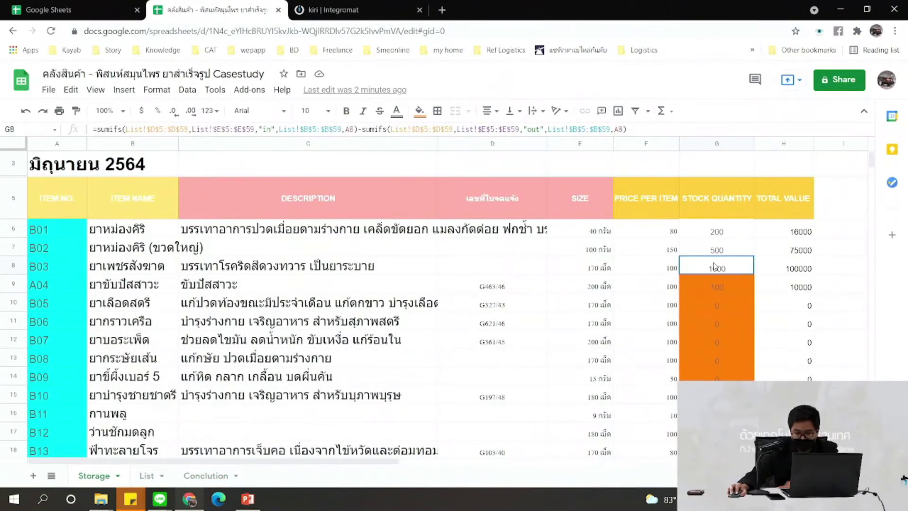
scroll(726, 291, down, 1)
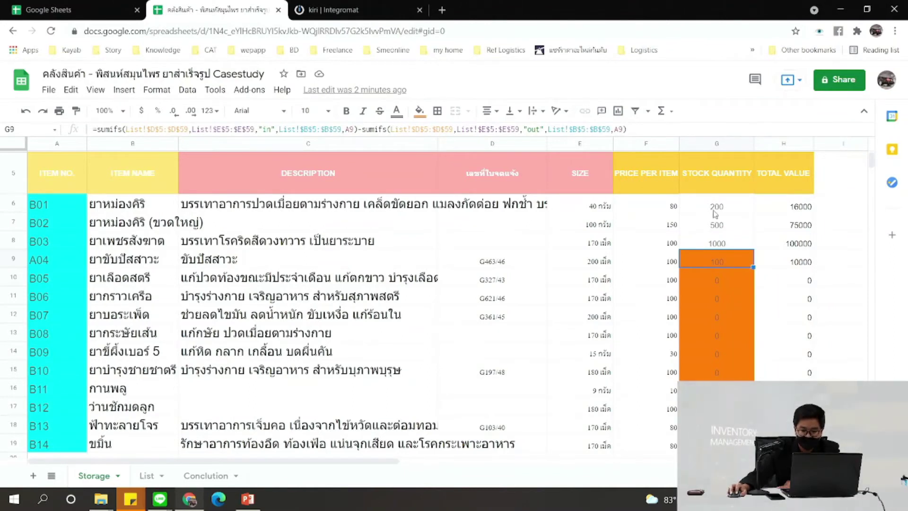
click(719, 243)
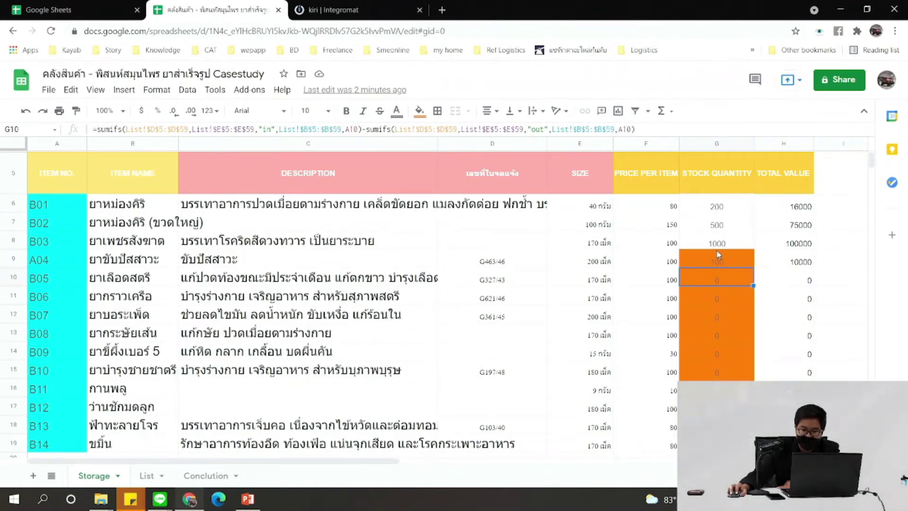
click(719, 204)
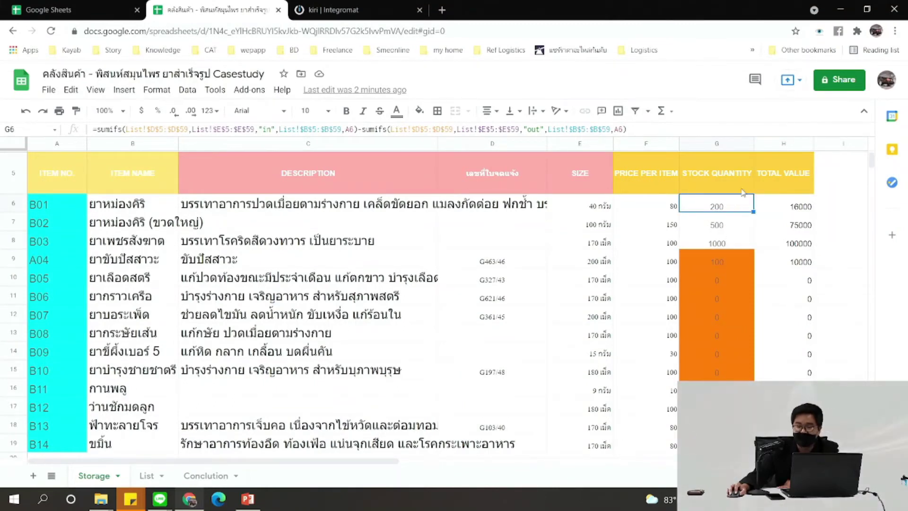
click(741, 263)
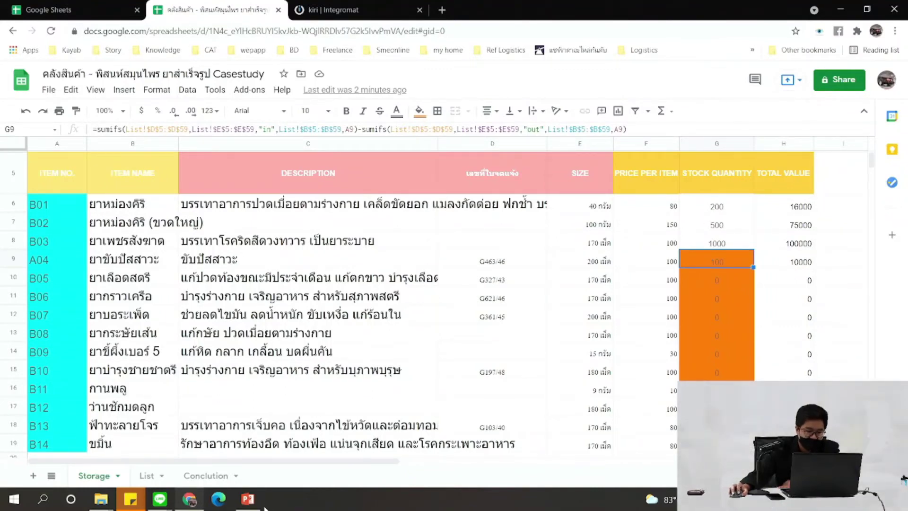
Switch to the PowerPoint slide show and advance to the slide on creating colour alert conditions
mouse_move(262, 502)
click(246, 440)
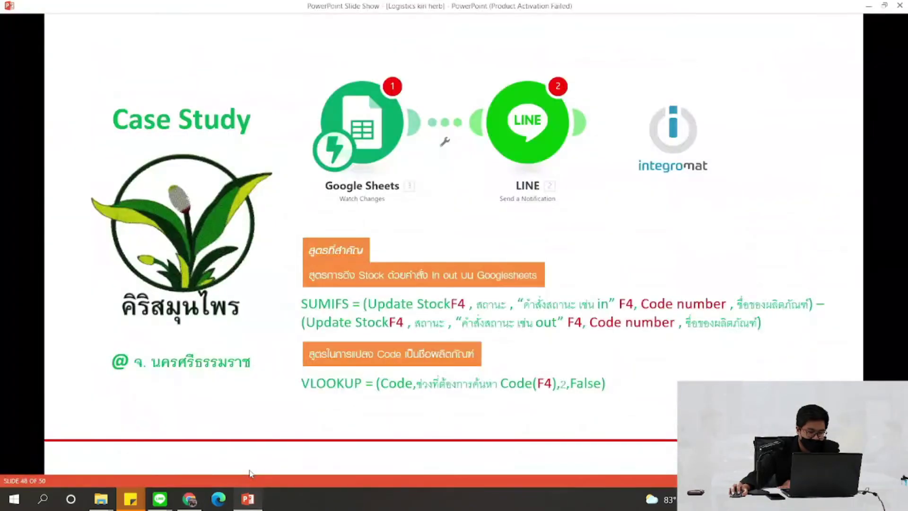
click(323, 388)
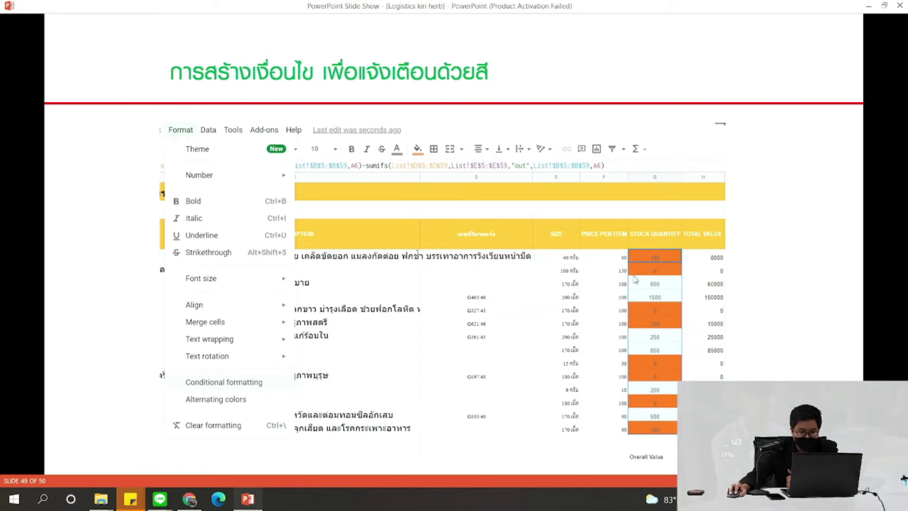
Return to the Google Sheets workbook and delete the "Value is less than 200" conditional format rule on G6:G19
key(alt+Tab)
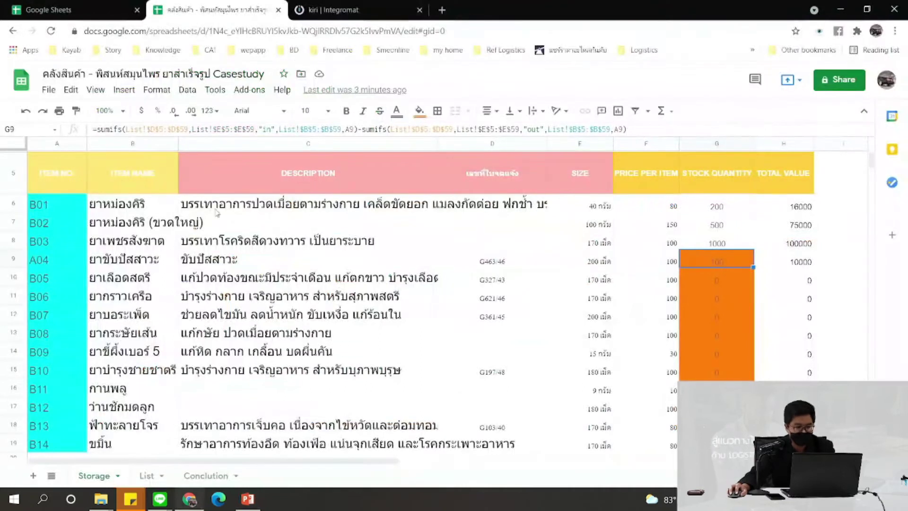
click(157, 95)
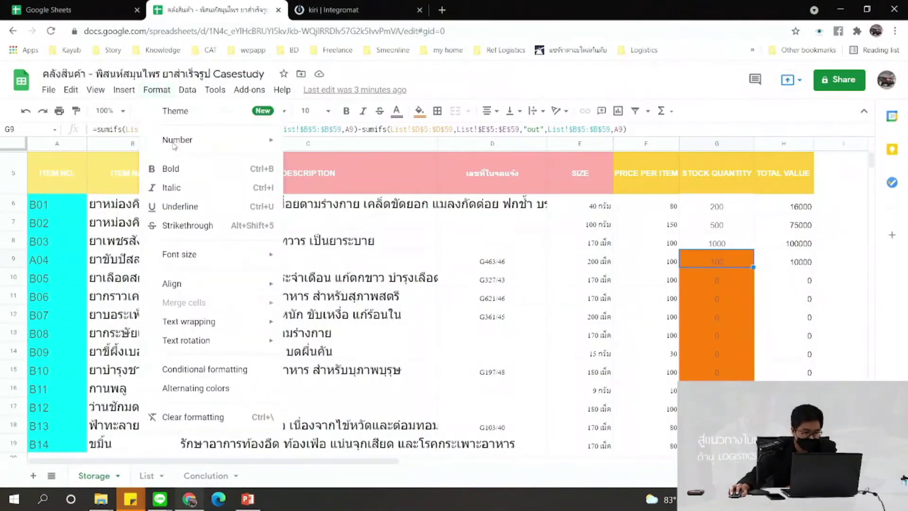
click(205, 368)
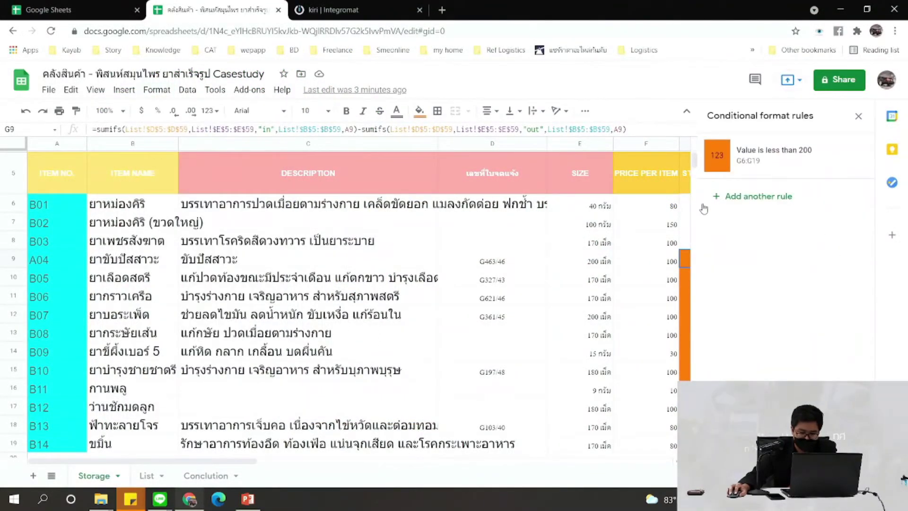
click(854, 156)
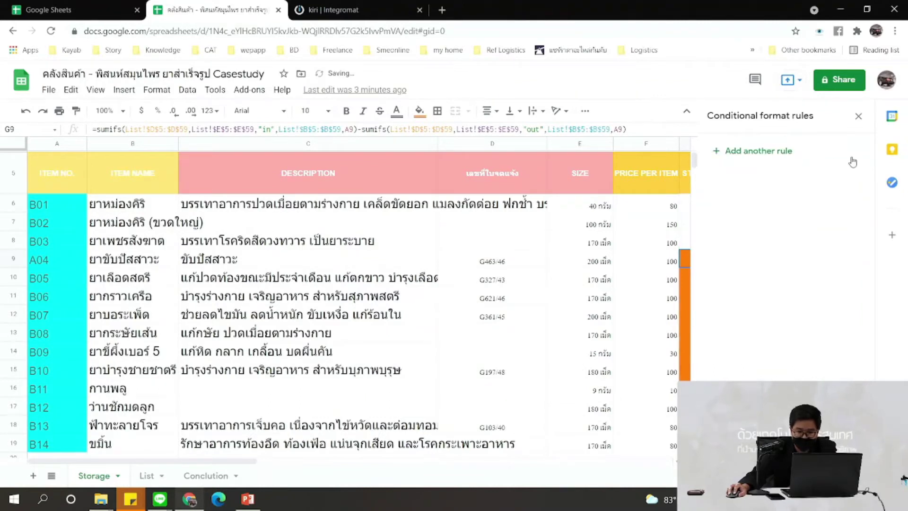
Add a new conditional format rule and apply it to the stock quantity range G6:G19
click(727, 151)
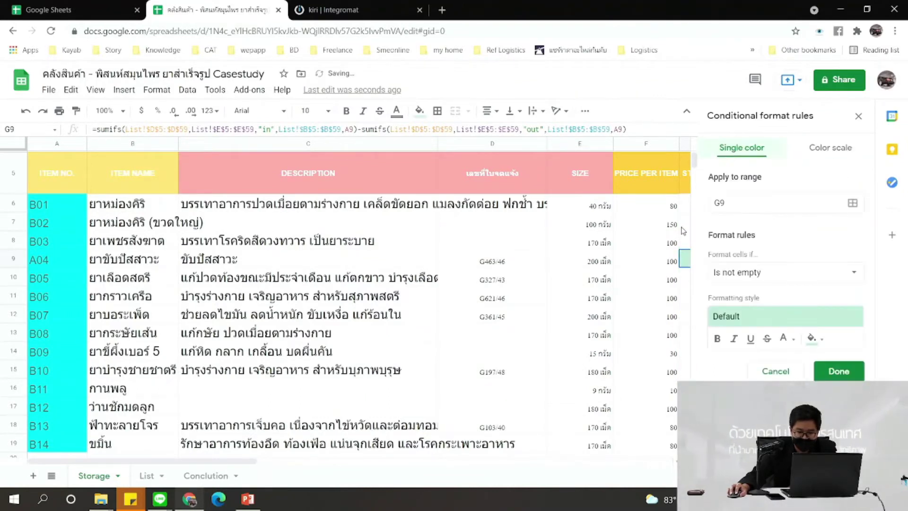
scroll(286, 453, right, 2)
drag(573, 209, 582, 447)
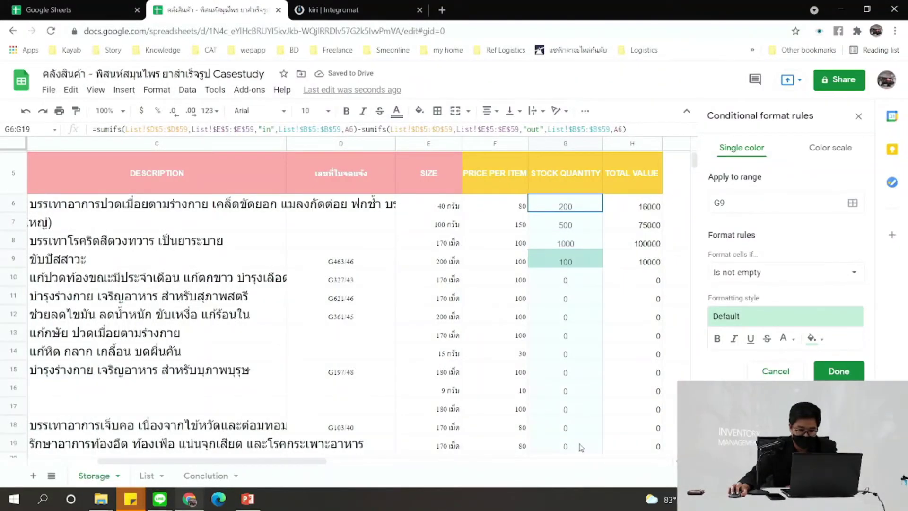
click(751, 212)
click(852, 203)
drag(572, 207, 586, 447)
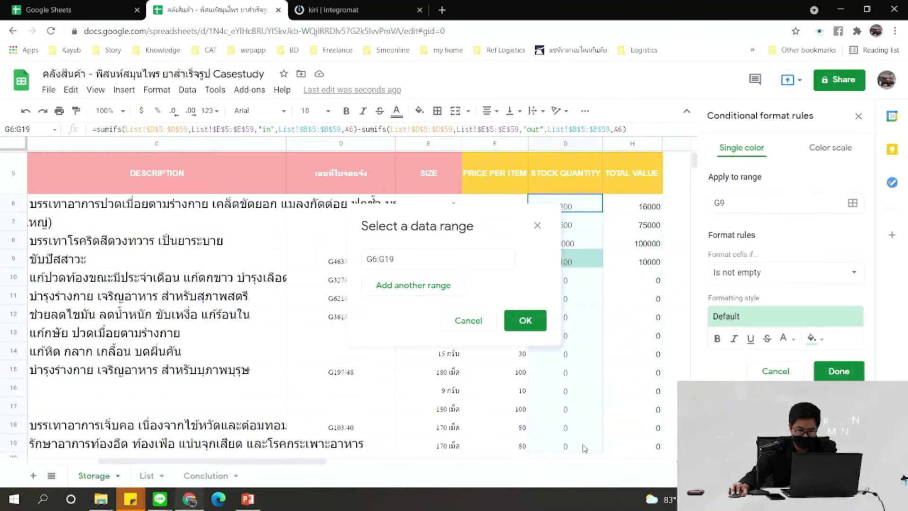
click(520, 317)
Try dark blue as the rule's fill colour, and replace it with a slightly brighter blue
click(819, 340)
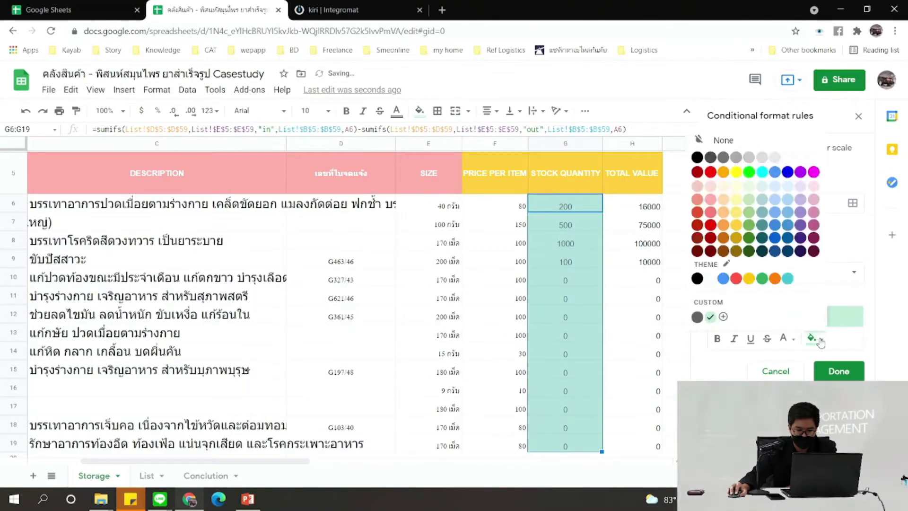
click(775, 251)
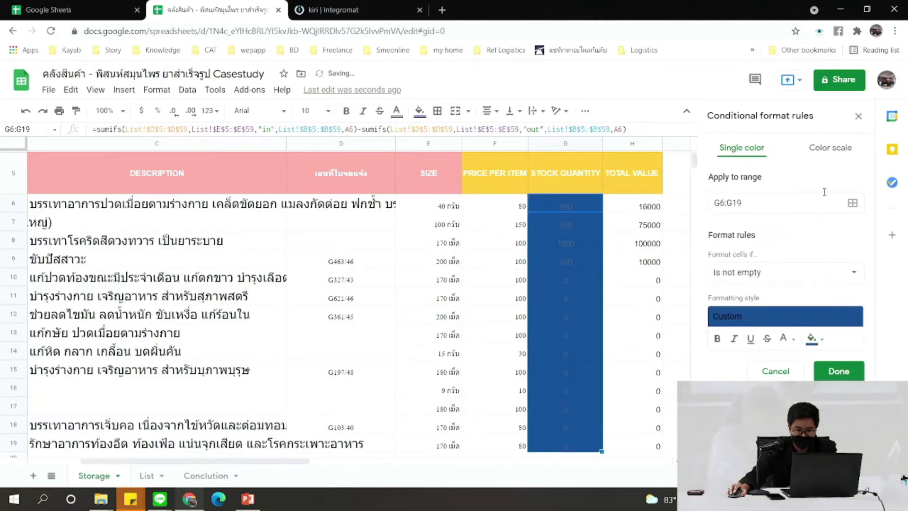
click(814, 345)
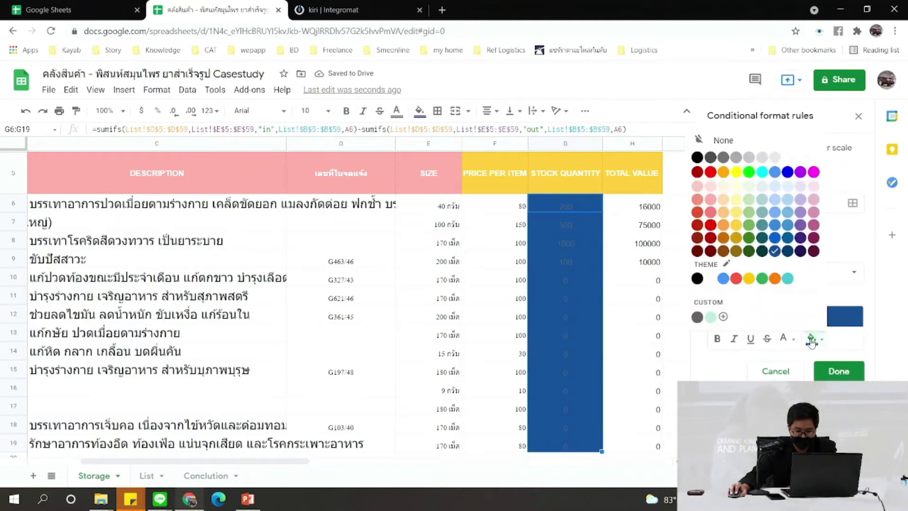
click(775, 238)
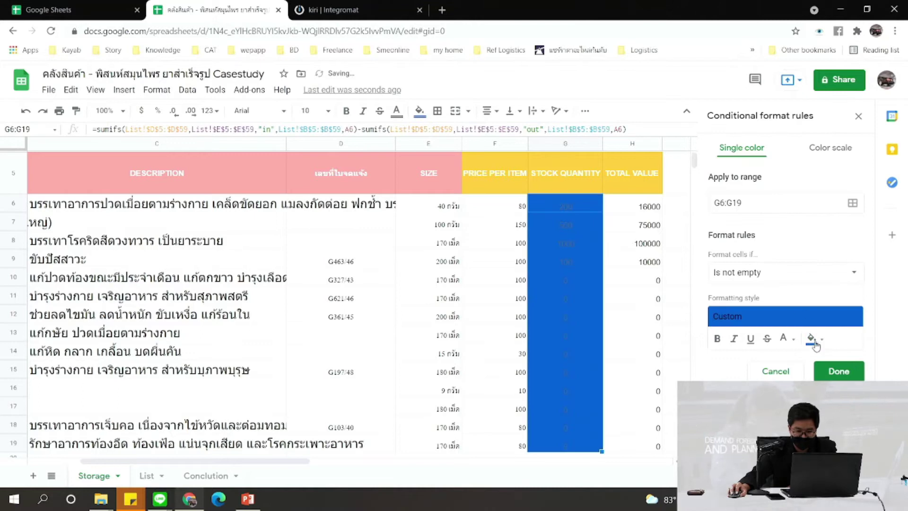
Set the rule to format stock quantities less than 300 with a light orange fill
click(794, 274)
click(751, 263)
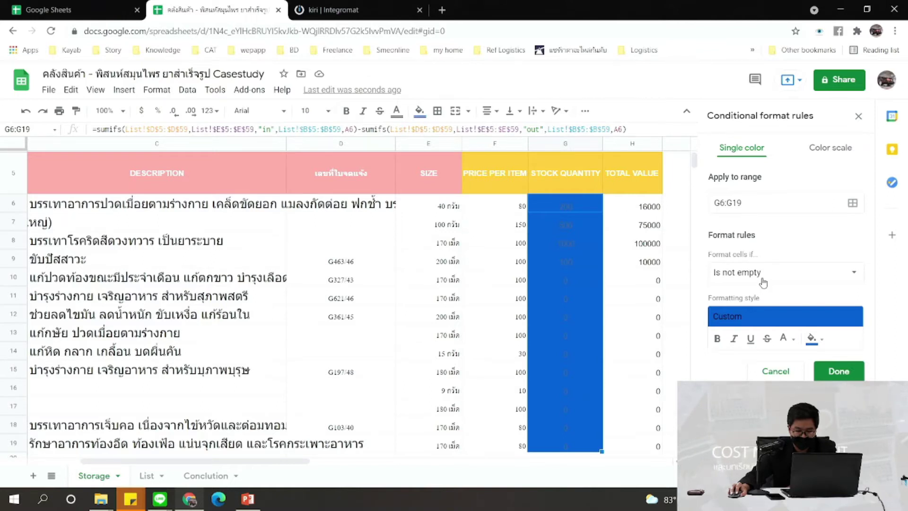
click(761, 278)
scroll(772, 316, down, 1)
scroll(772, 317, down, 2)
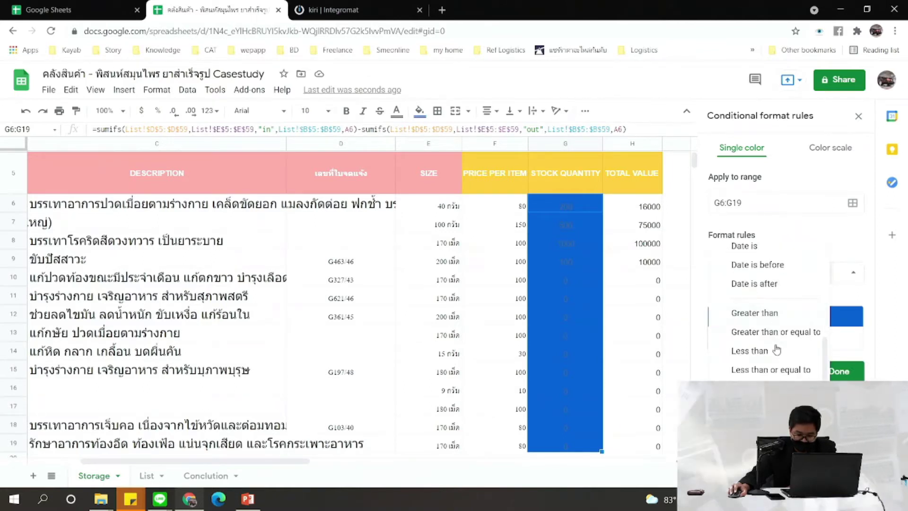
click(760, 361)
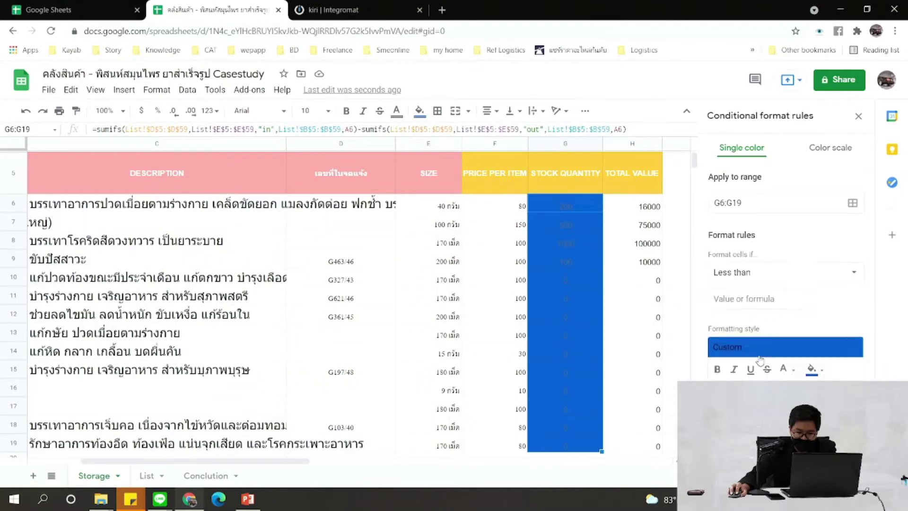
click(732, 300)
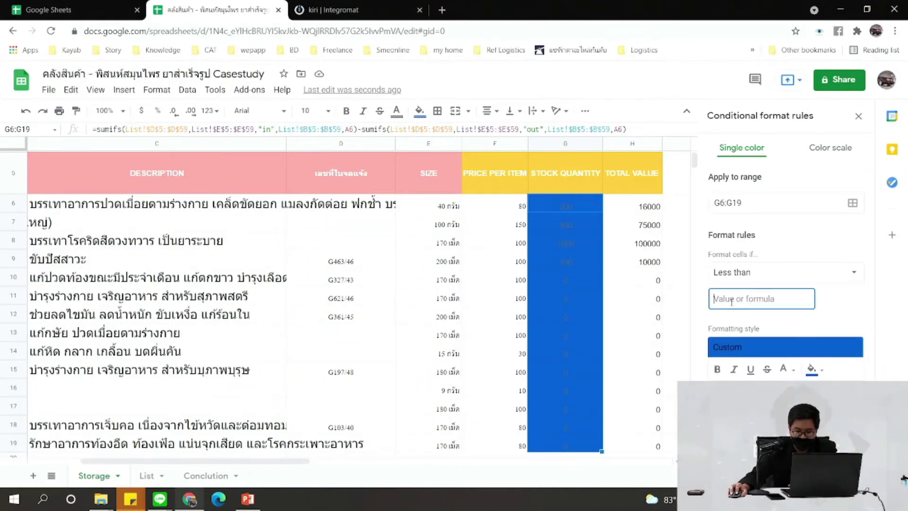
click(741, 278)
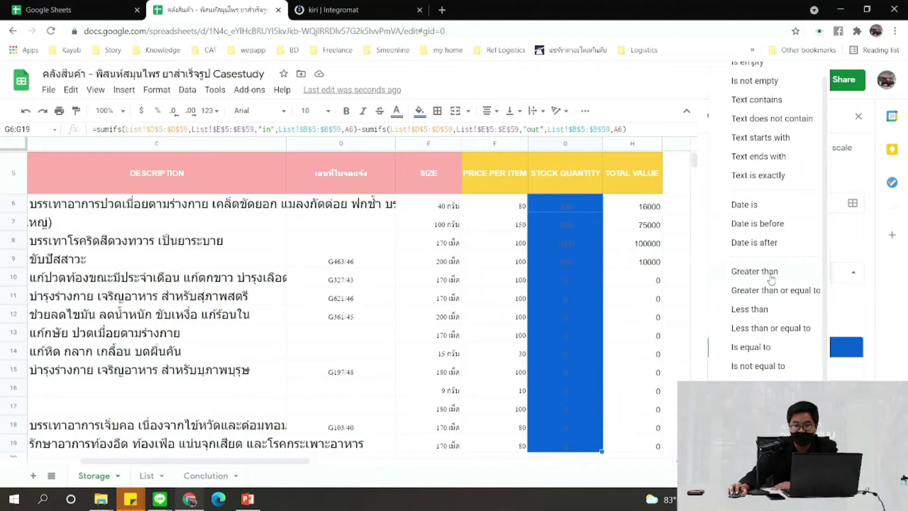
click(766, 314)
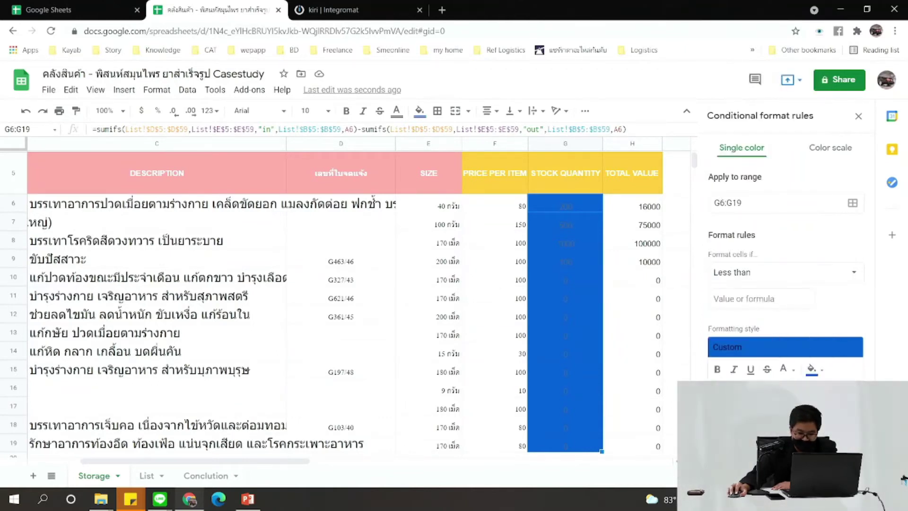
click(738, 298)
text(3)
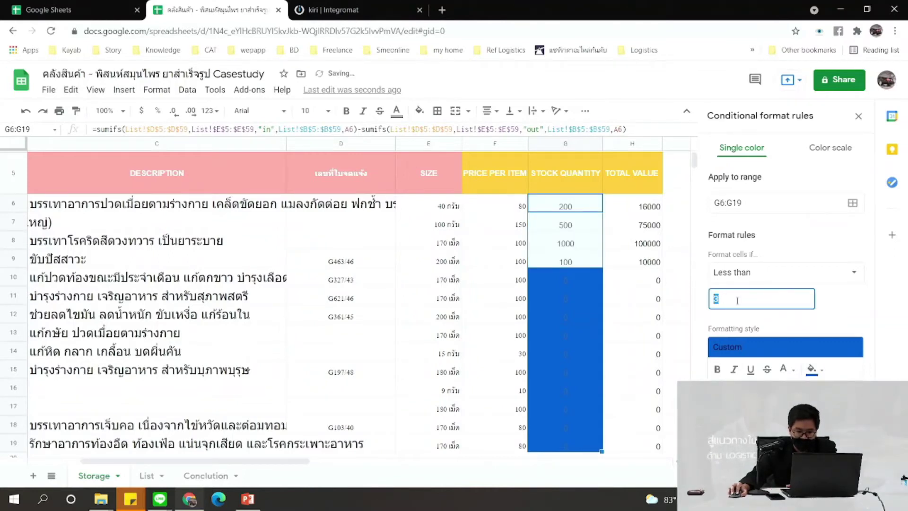
text(00)
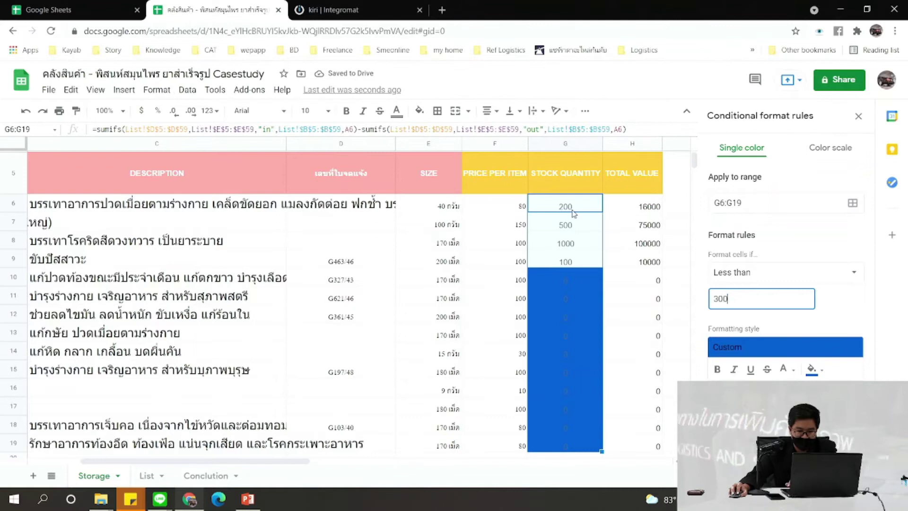
click(814, 371)
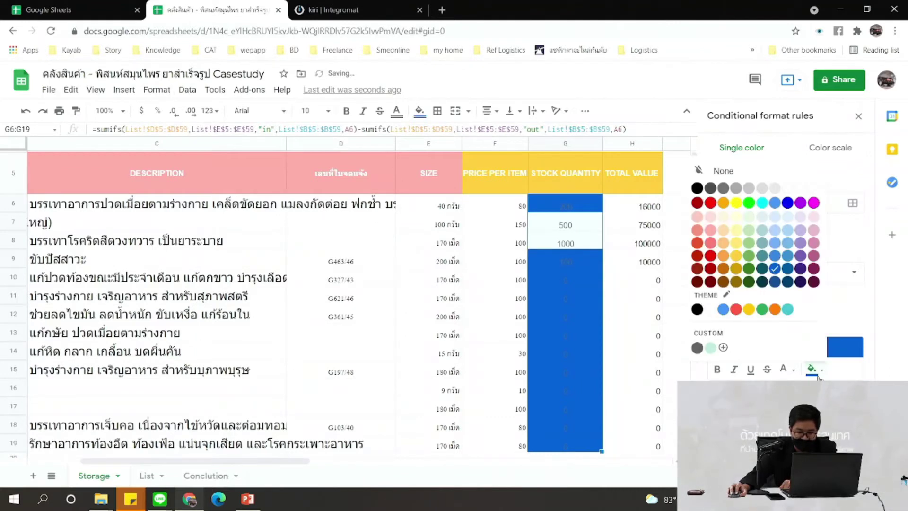
click(724, 230)
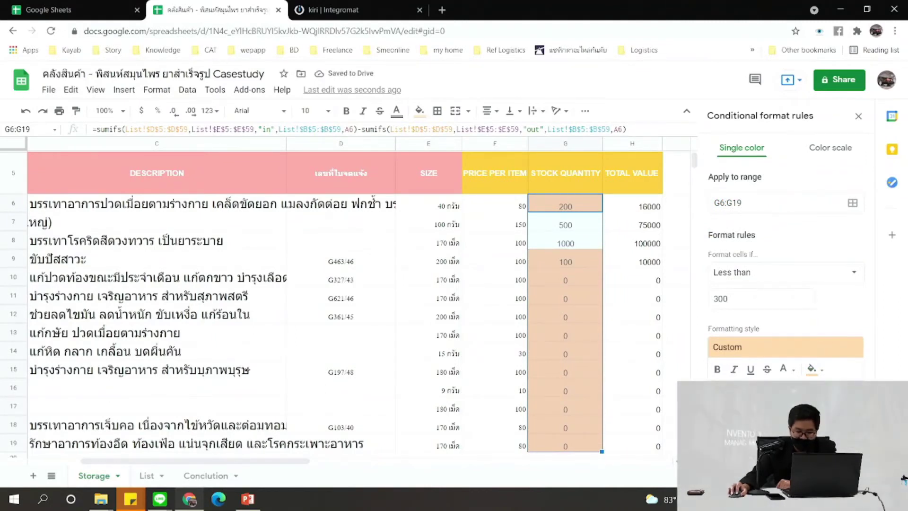
Set the new rule to format stock quantities greater than 500 with a bright green fill, and save it
click(776, 273)
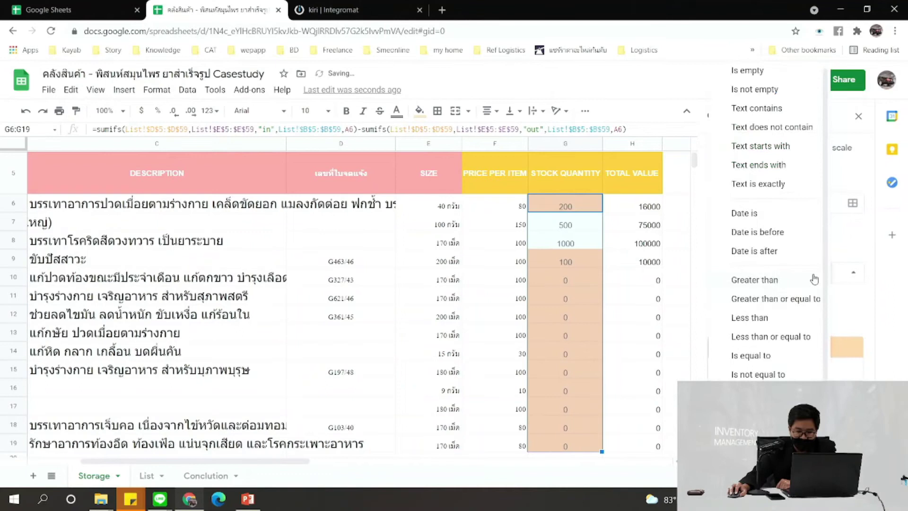
click(776, 281)
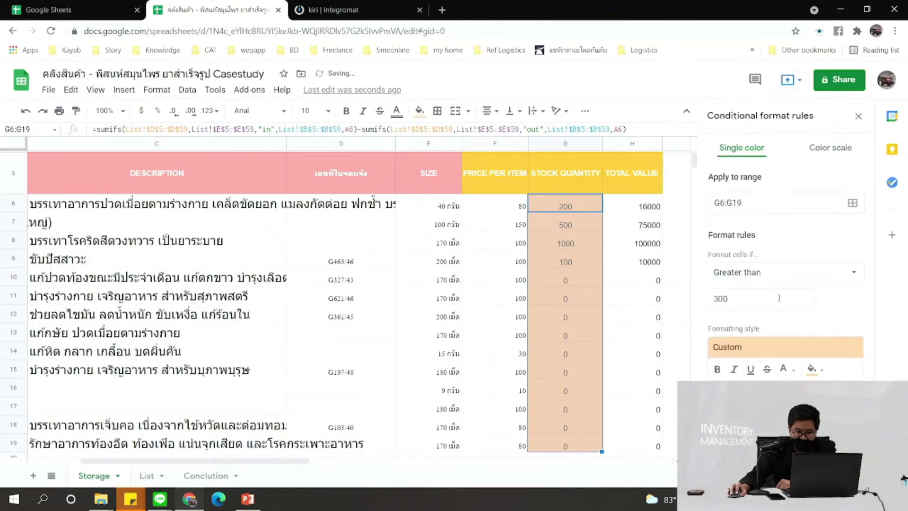
double_click(771, 299)
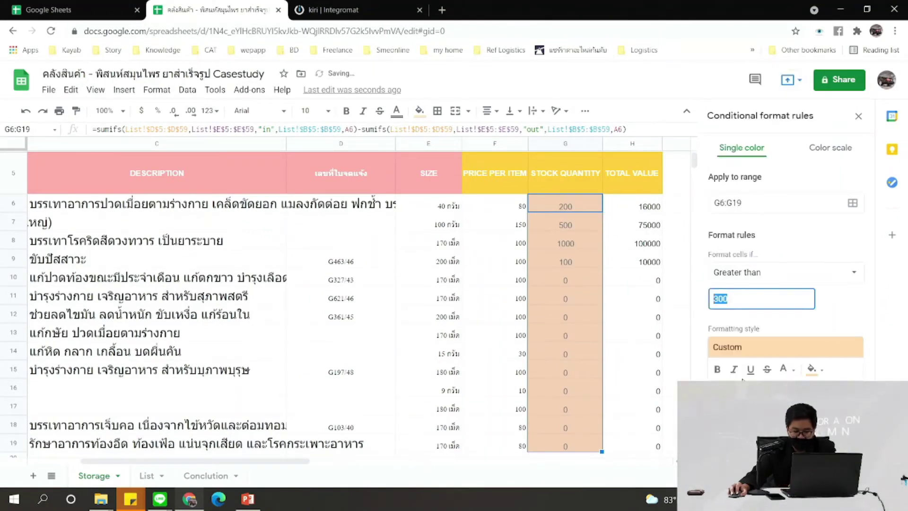
text(500)
click(812, 369)
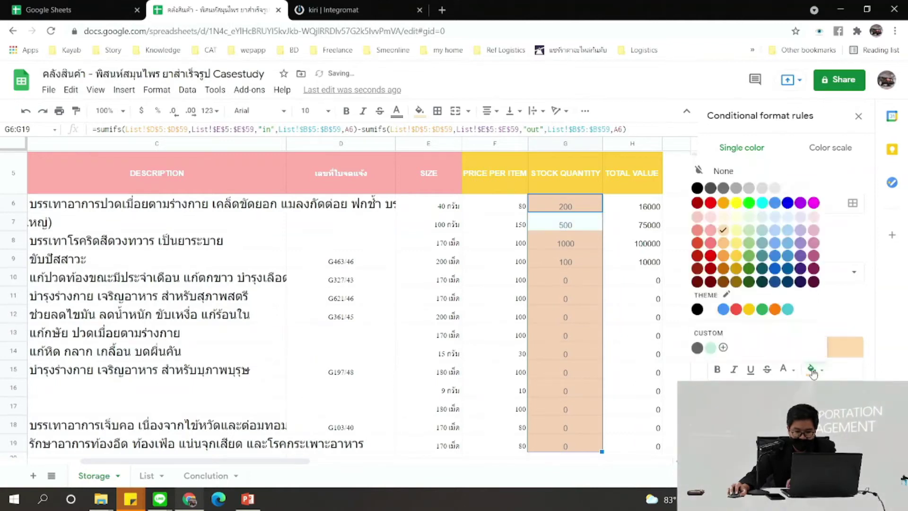
click(749, 204)
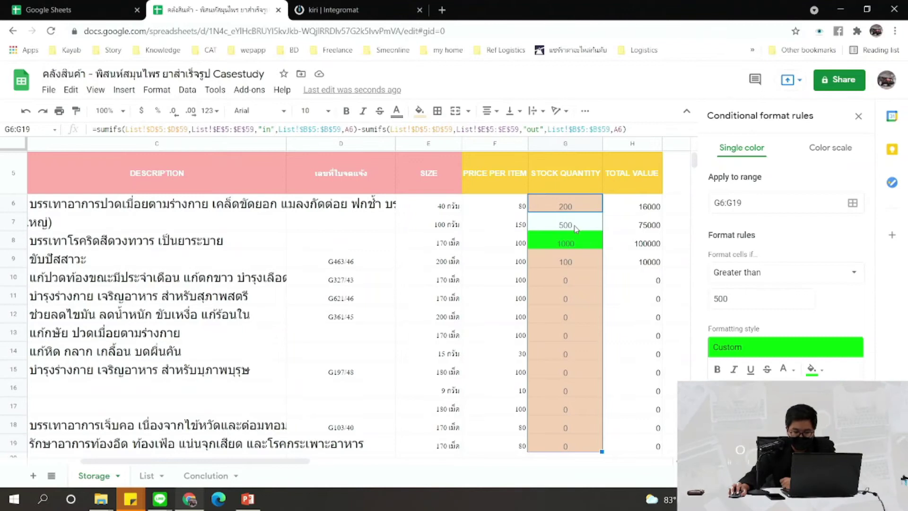
click(844, 406)
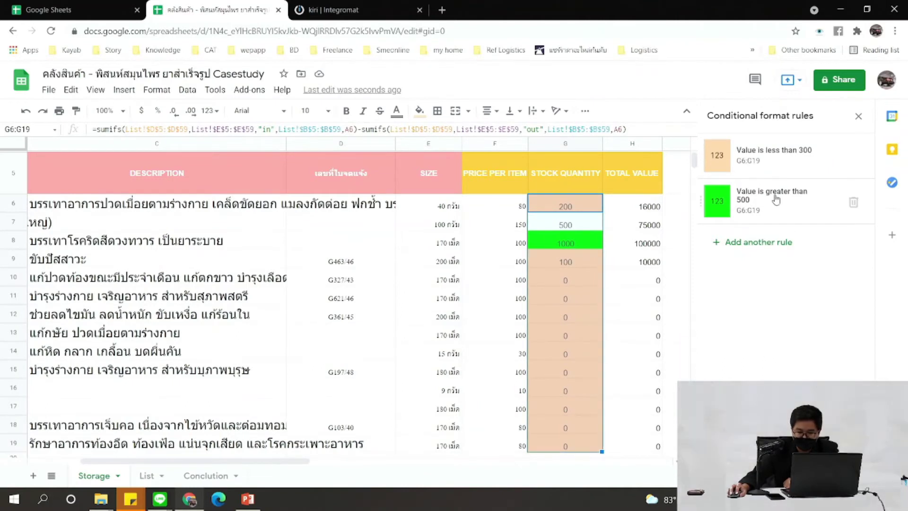
Add another conditional format rule and apply it to the total value range H6:H19
click(758, 242)
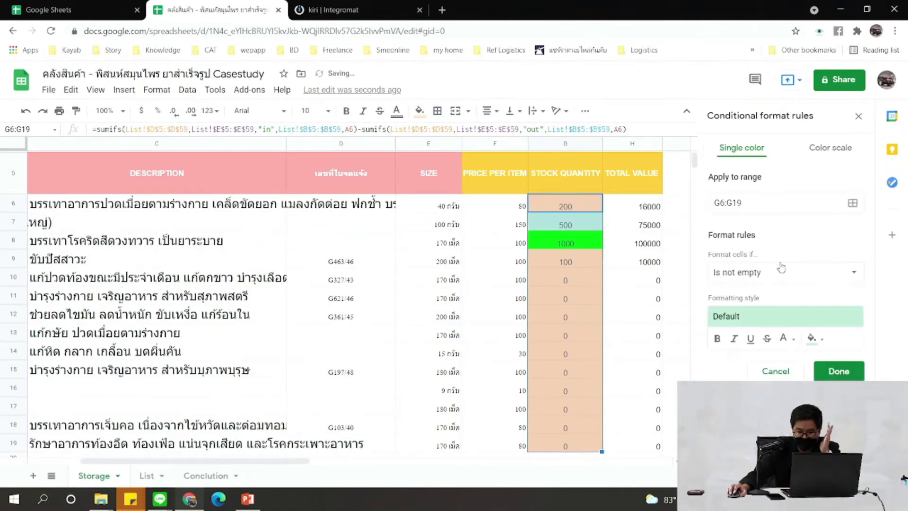
click(754, 206)
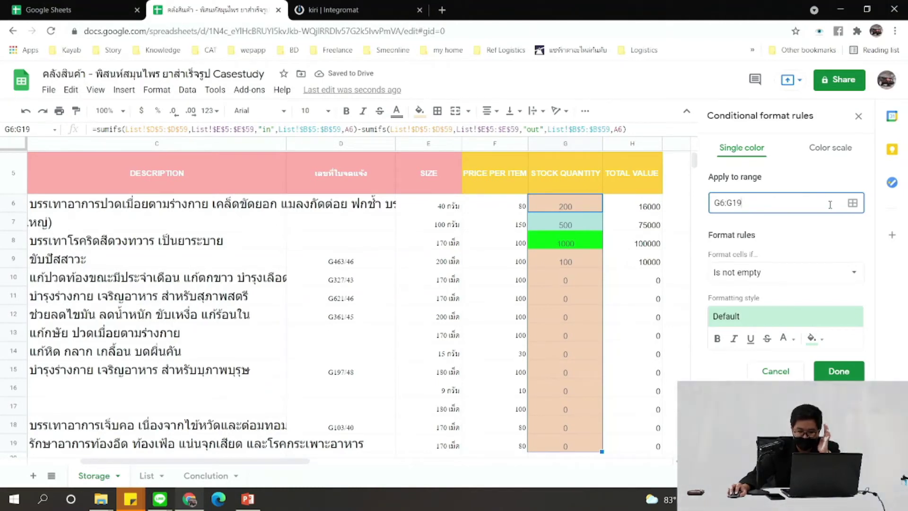
click(852, 202)
click(404, 262)
key(ctrl+a)
key(BackSpace)
click(525, 320)
drag(643, 208, 648, 446)
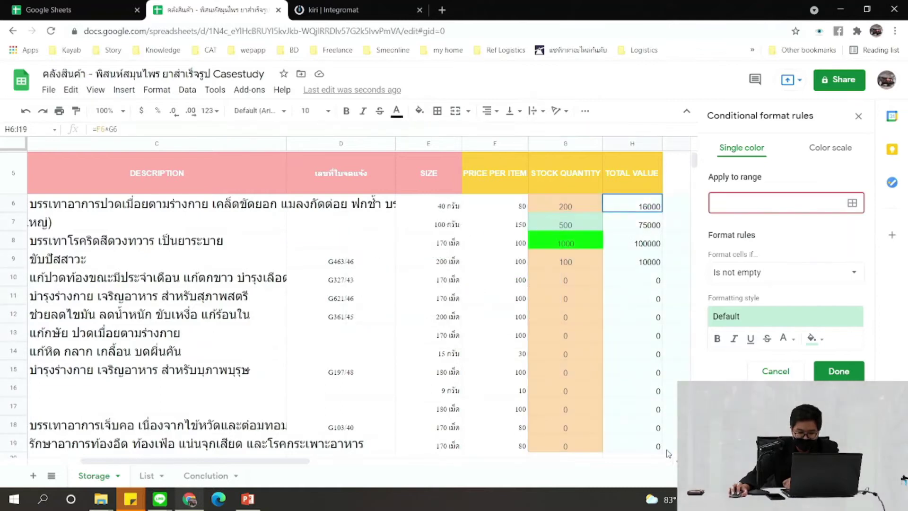
click(853, 204)
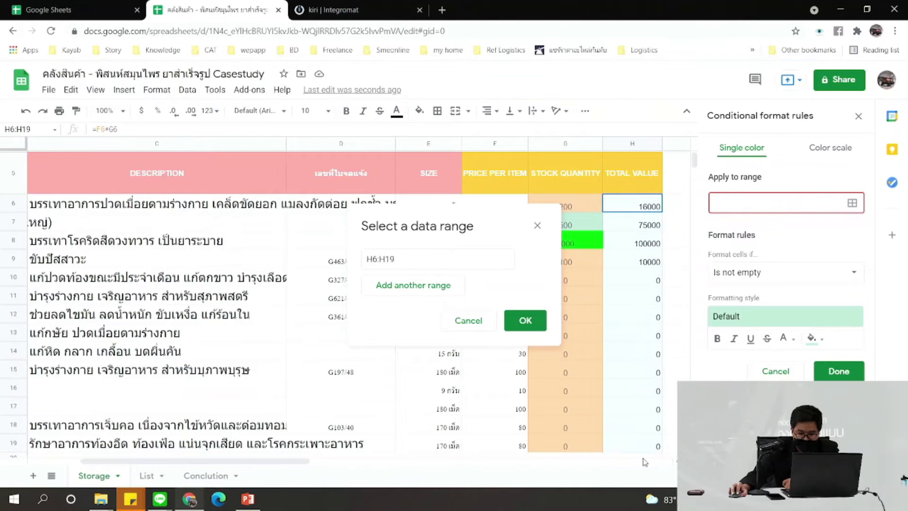
click(530, 320)
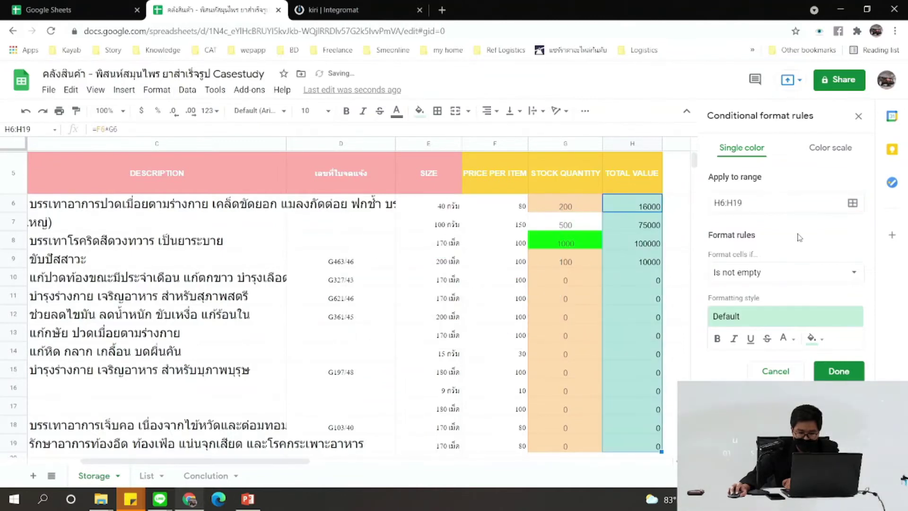
Try the Is between condition on the total value rule, discard the rule and close the conditional format rules
click(791, 279)
scroll(806, 350, down, 3)
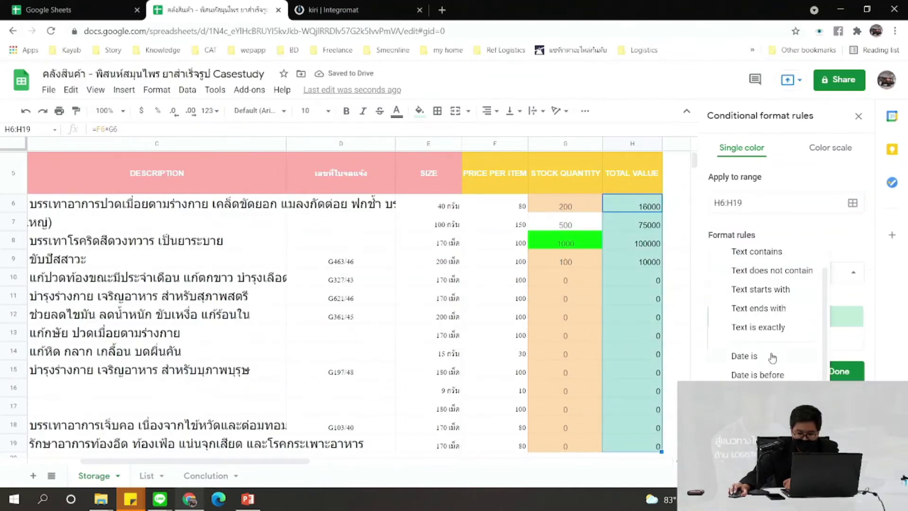
scroll(764, 290, down, 1)
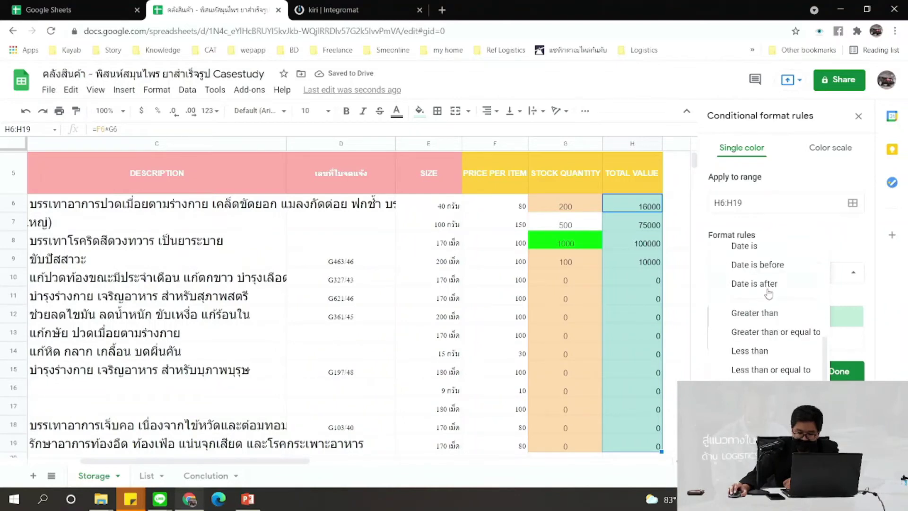
scroll(763, 294, up, 2)
scroll(760, 331, down, 2)
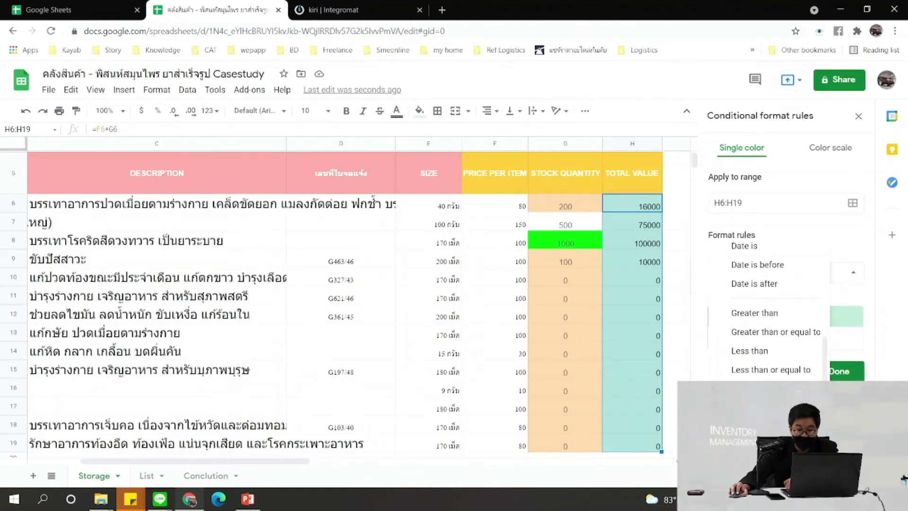
click(766, 426)
click(737, 302)
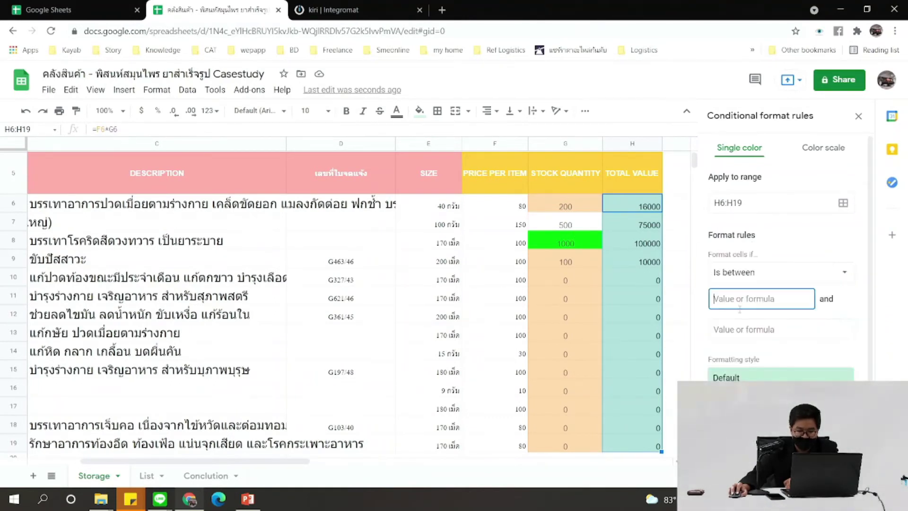
click(758, 330)
click(740, 299)
click(750, 330)
click(740, 300)
click(749, 329)
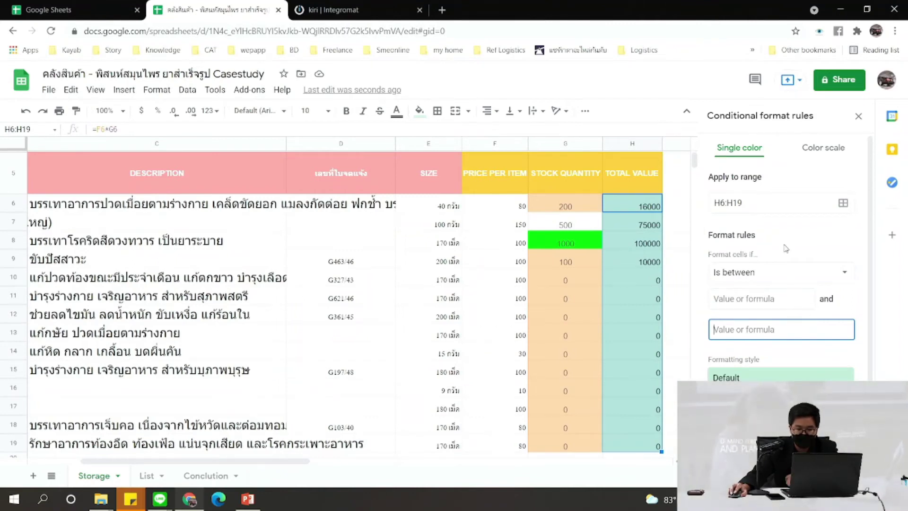
click(835, 442)
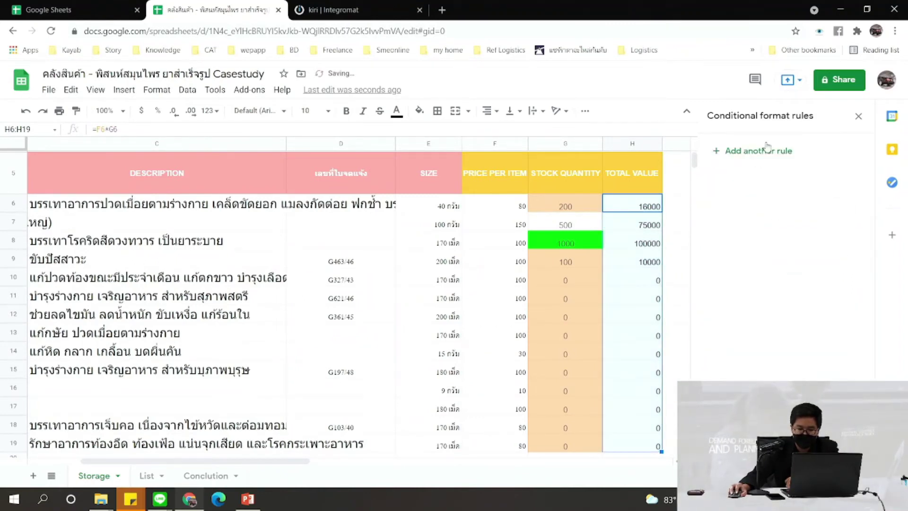
click(858, 117)
Check the coloured stock quantity cells in Storage and the next empty item number cell in the List sheet
click(581, 204)
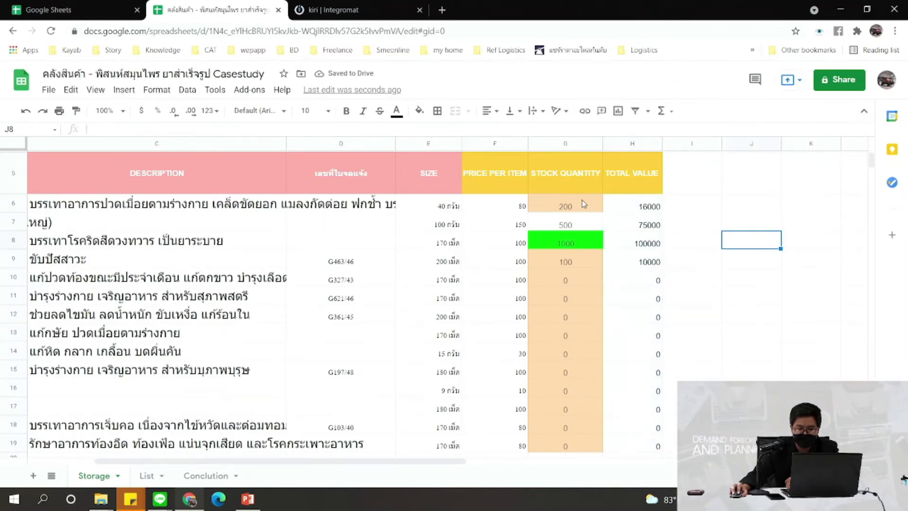
click(585, 248)
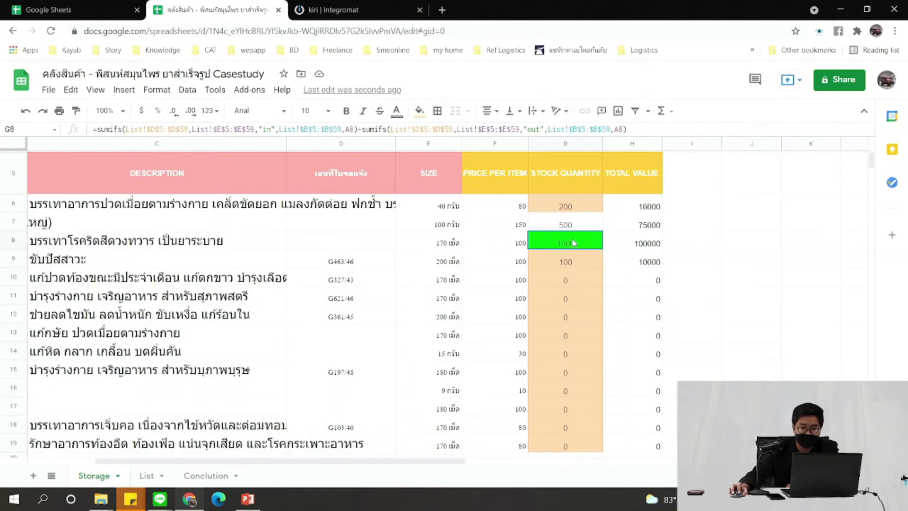
click(147, 475)
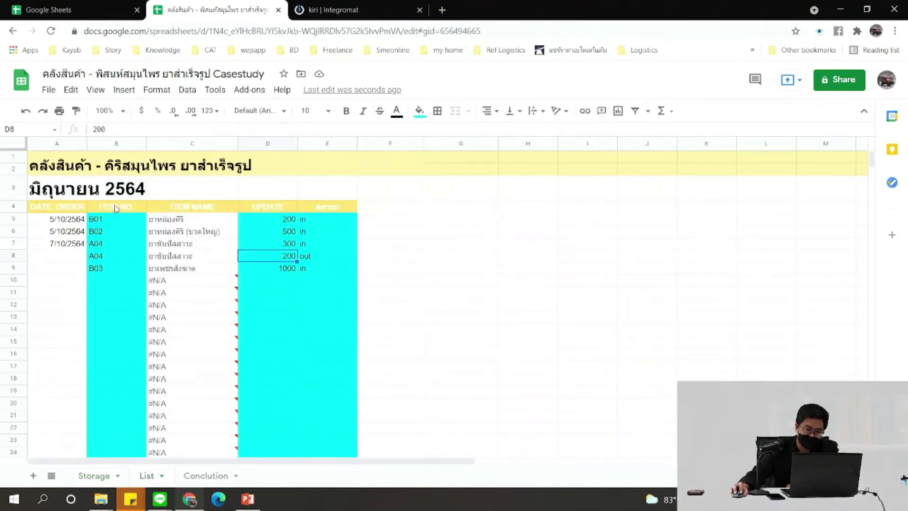
click(101, 280)
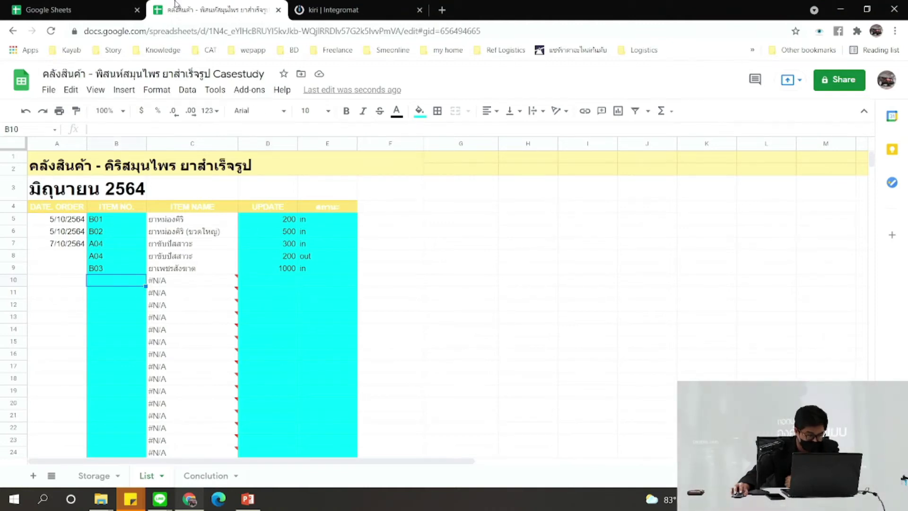
Open the original stock workbook without the Casestudy suffix, and close the Casestudy workbook
click(90, 7)
click(217, 339)
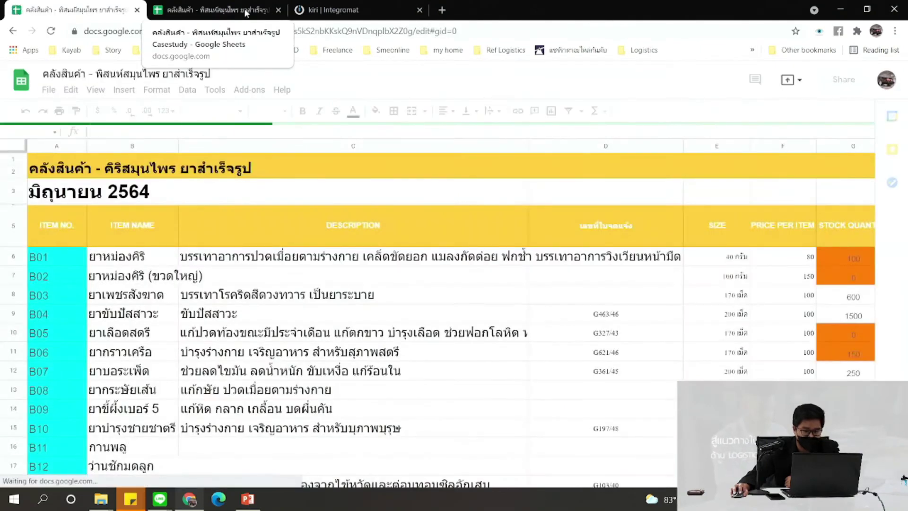
click(245, 13)
click(278, 10)
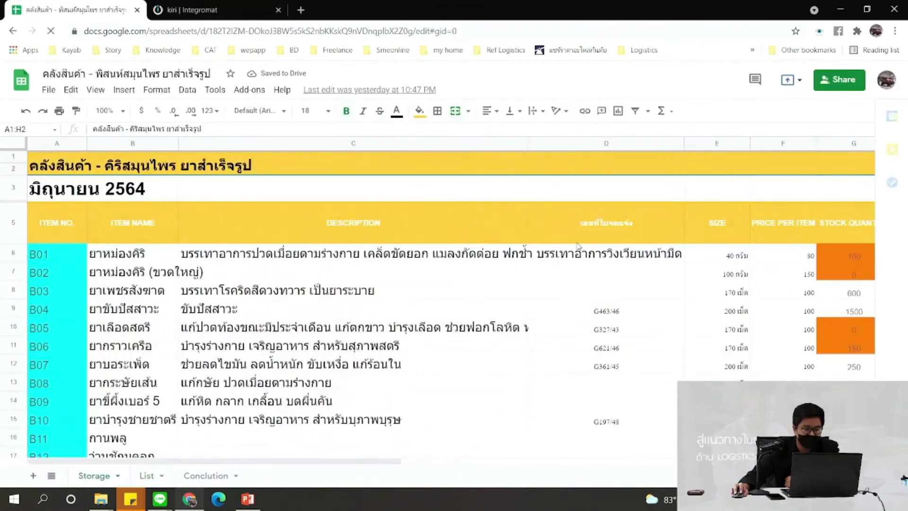
Switch to Integromat and open the list of all scenarios
click(270, 5)
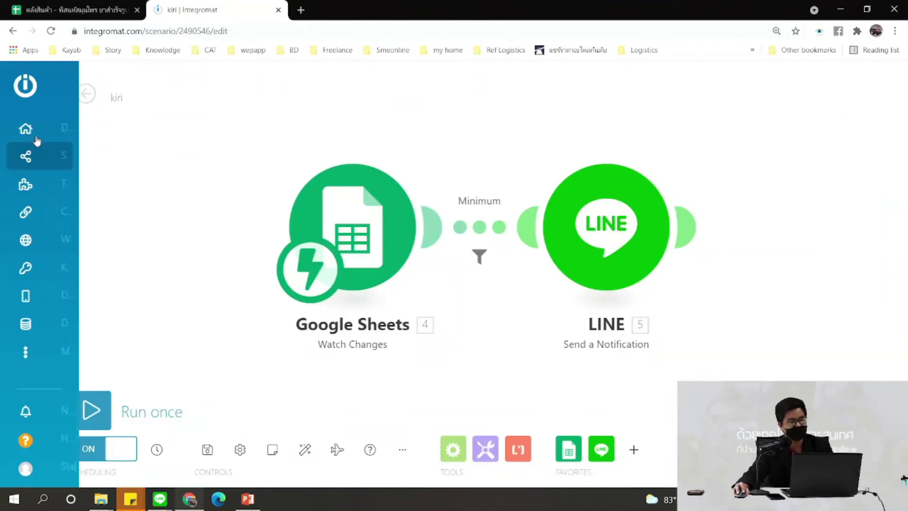
click(73, 158)
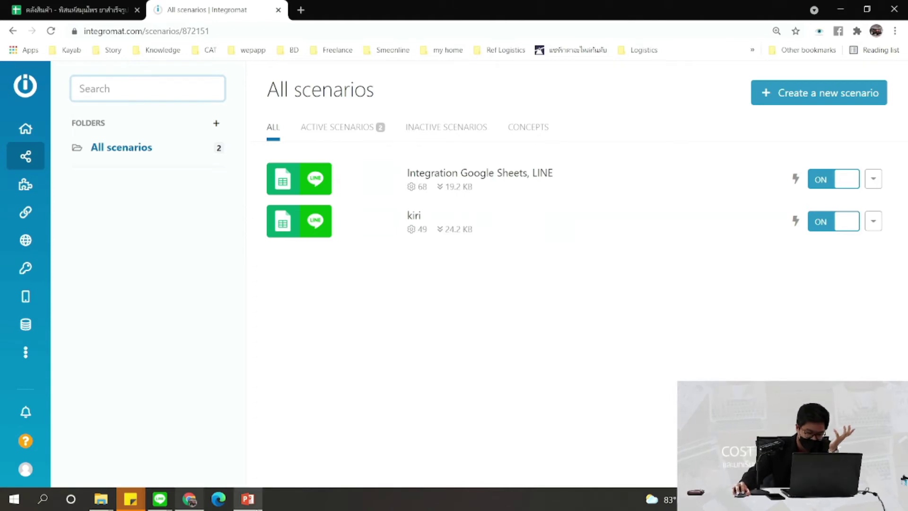
Switch to PowerPoint, end the slide show and review the Google Sheets to LINE diagram on the Case Study slide 48
mouse_move(247, 498)
click(265, 467)
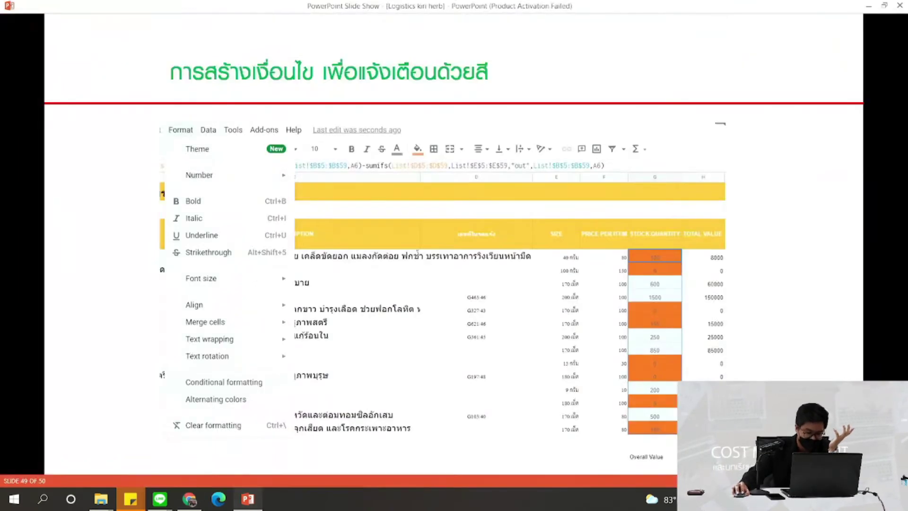
key(Escape)
click(82, 317)
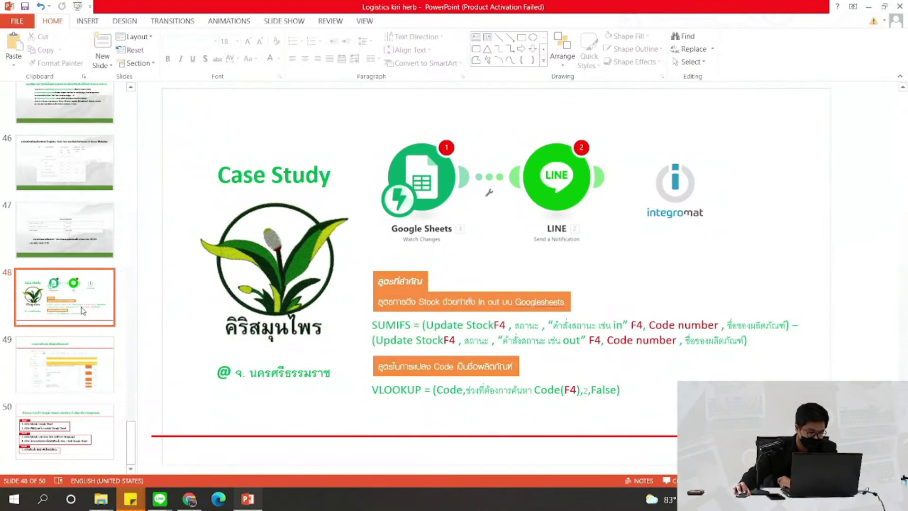
click(447, 181)
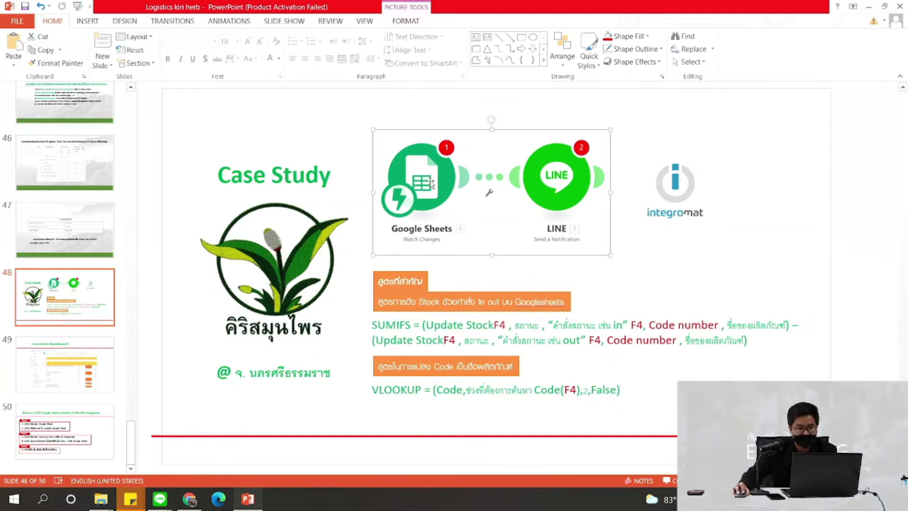
Return to the Google Sheets stock workbook and examine the stock quantity and total value columns in Storage
key(alt+Tab)
click(52, 10)
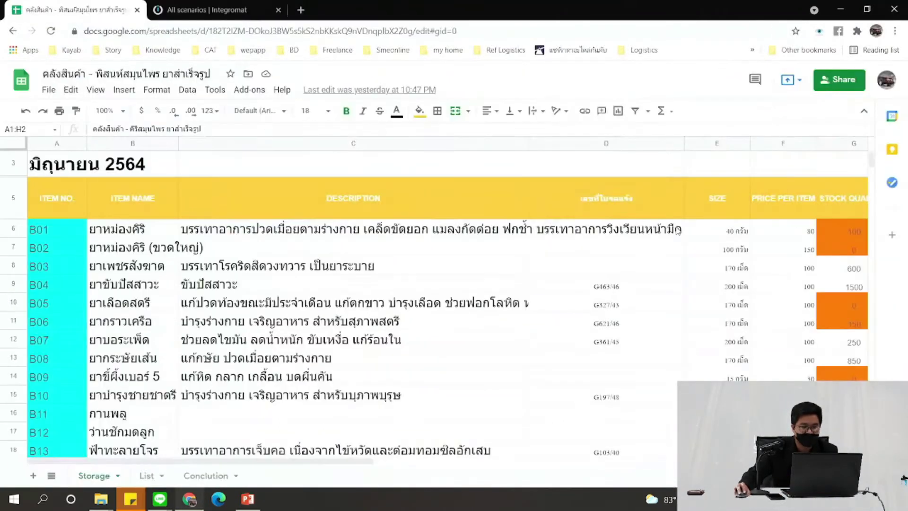
scroll(343, 468, right, 3)
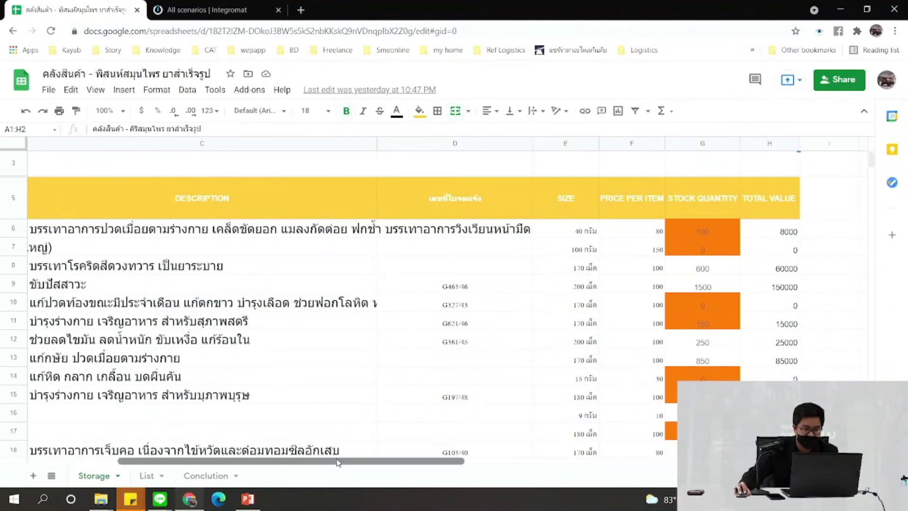
scroll(333, 442, left, 3)
Switch to LINE and read the LINE Notify stock messages in the Kiri group chat, and return to the workbook
click(160, 499)
scroll(736, 133, down, 10)
scroll(737, 141, down, 15)
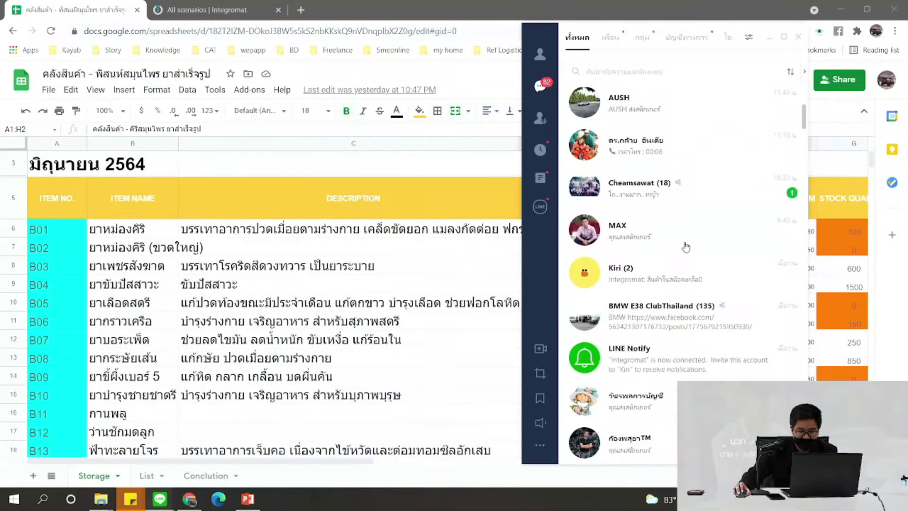
click(680, 272)
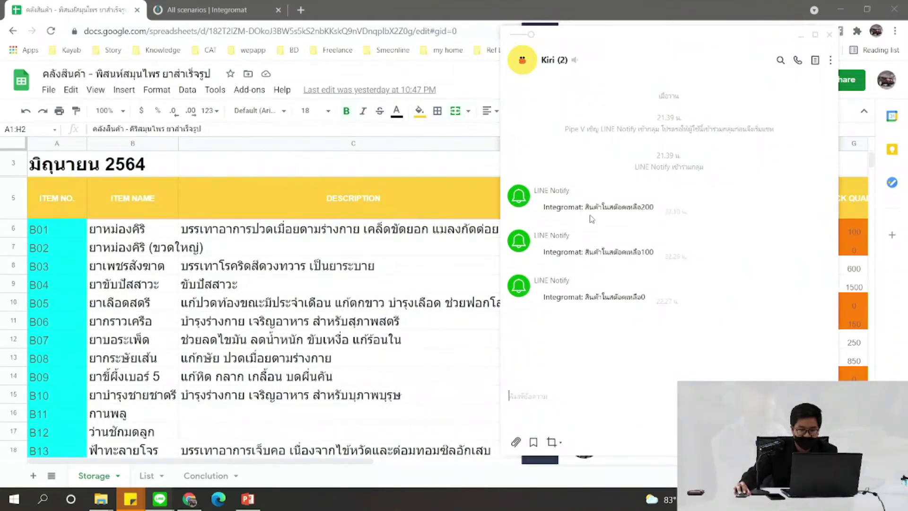
click(404, 4)
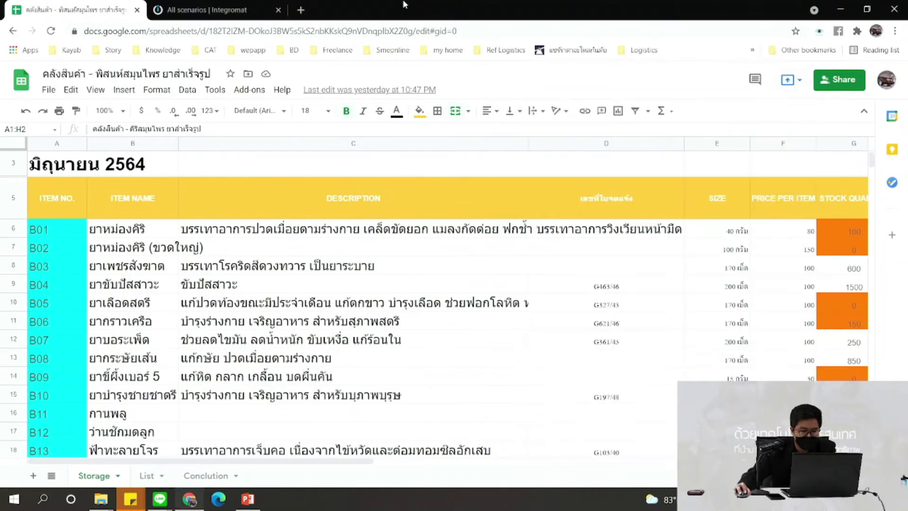
Revisit Integromat's scenario list, and switch to PowerPoint to view slide 50 on sending Google Sheets notifications to LINE
click(186, 6)
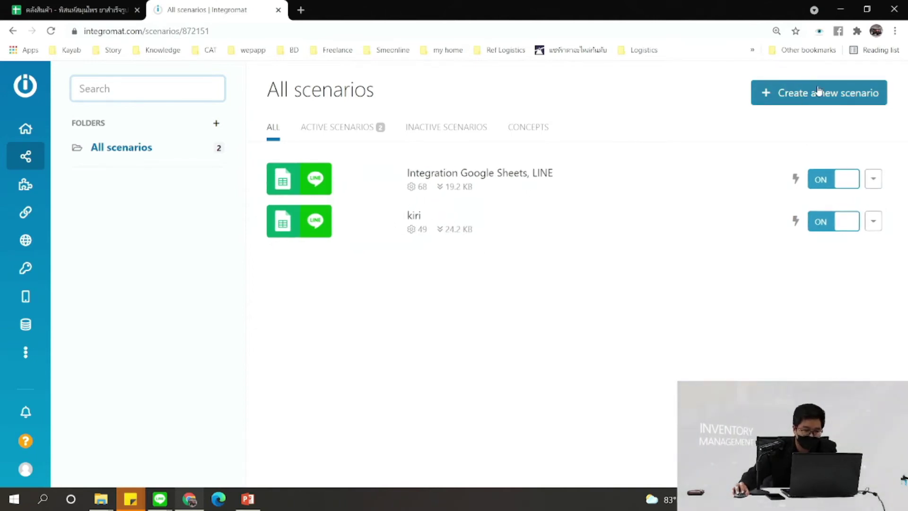
mouse_move(248, 498)
click(256, 460)
click(85, 446)
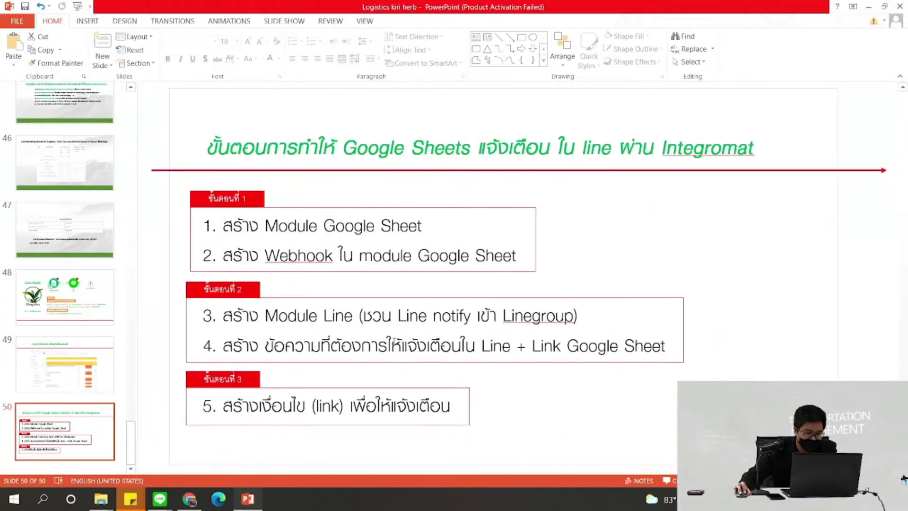
Present slide 50 on the Google Sheets to LINE notification steps full screen, and switch to Integromat's scenario list in Chrome
key(shift+F5)
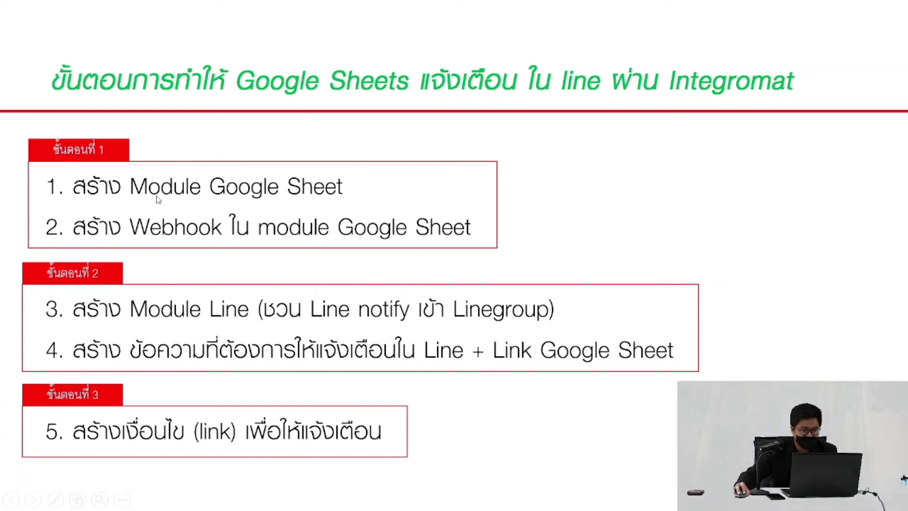
key(alt+Tab)
key(alt+Tab)
key(alt+Tab)
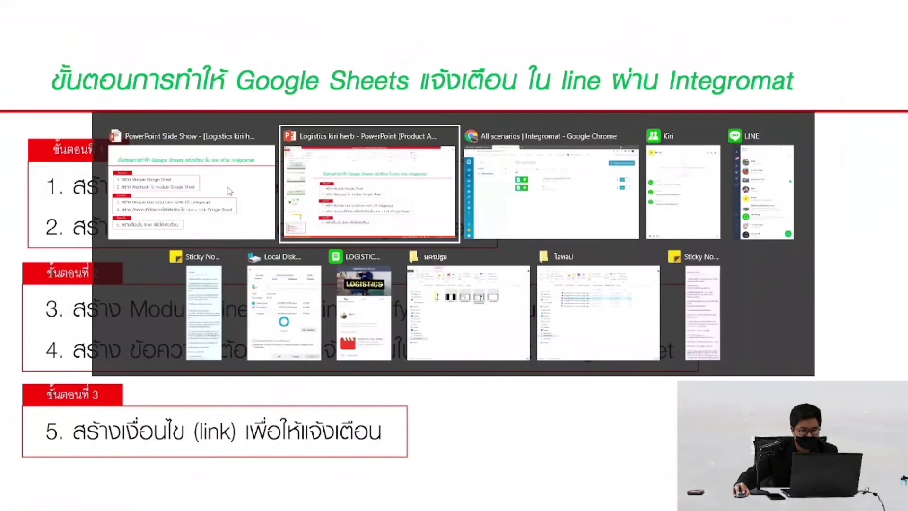
key(alt+Tab)
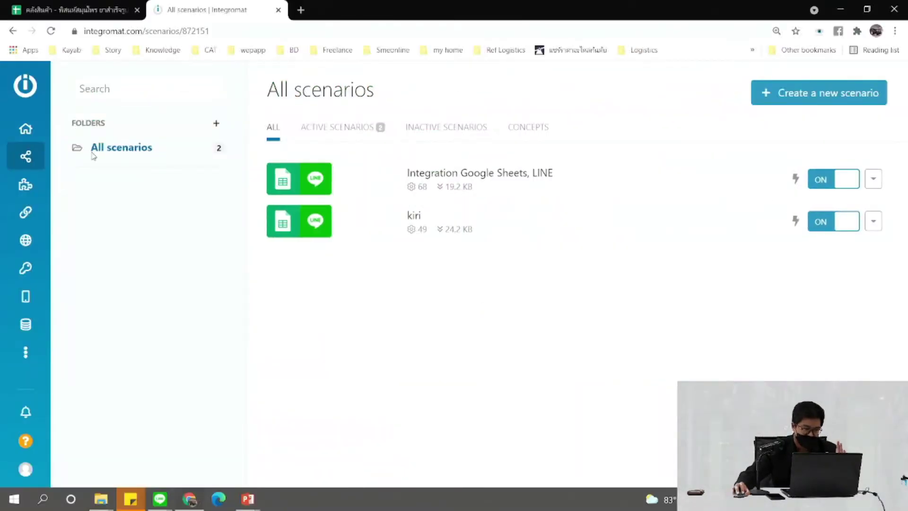
Reload Integromat's scenario list and highlight the integromat.com site address
mouse_move(43, 131)
click(55, 157)
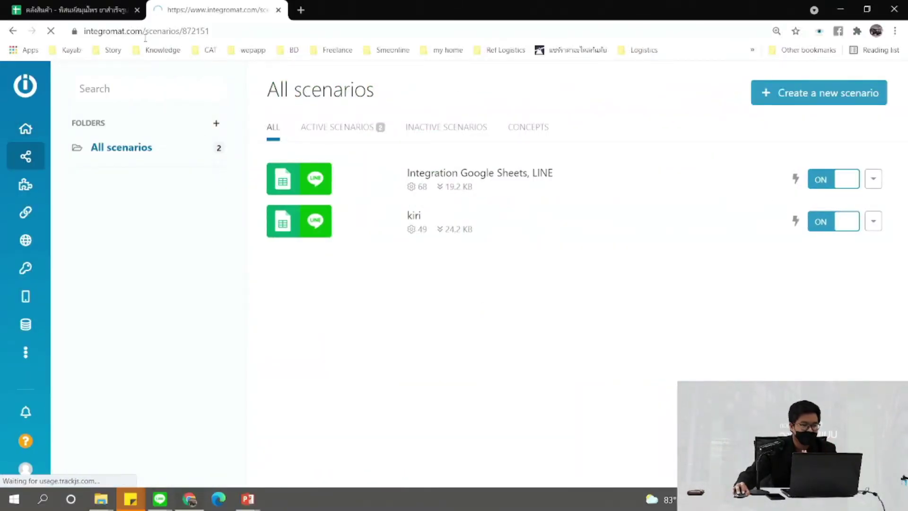
double_click(142, 31)
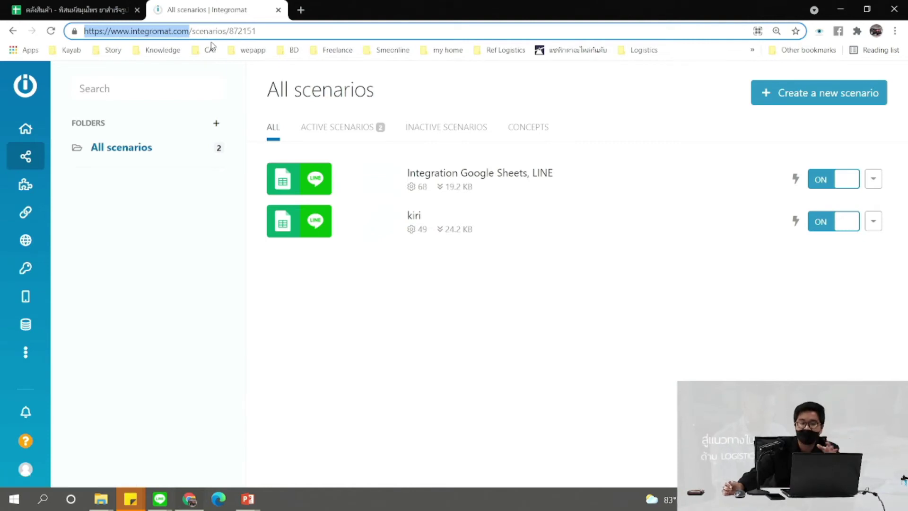
click(189, 499)
click(210, 462)
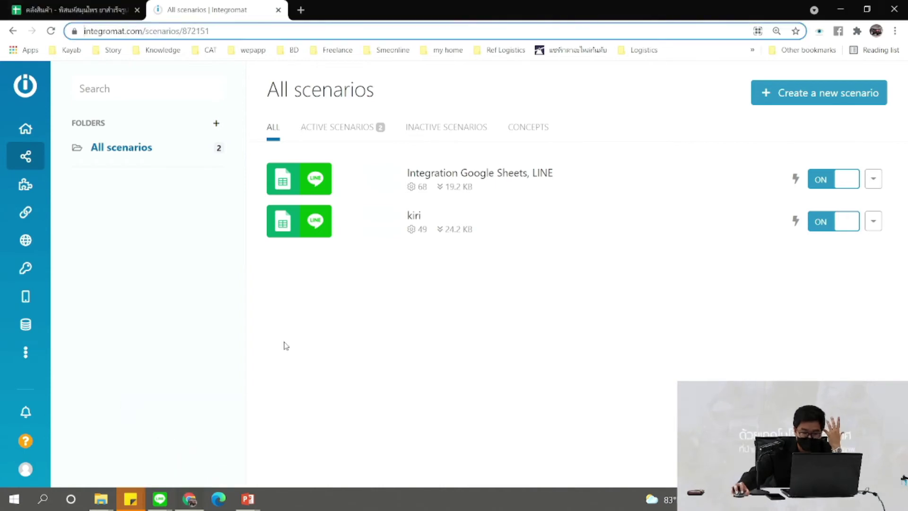
Check the Google account signed in to the stock workbook against the browser account used for Integromat, and return to Integromat
click(74, 4)
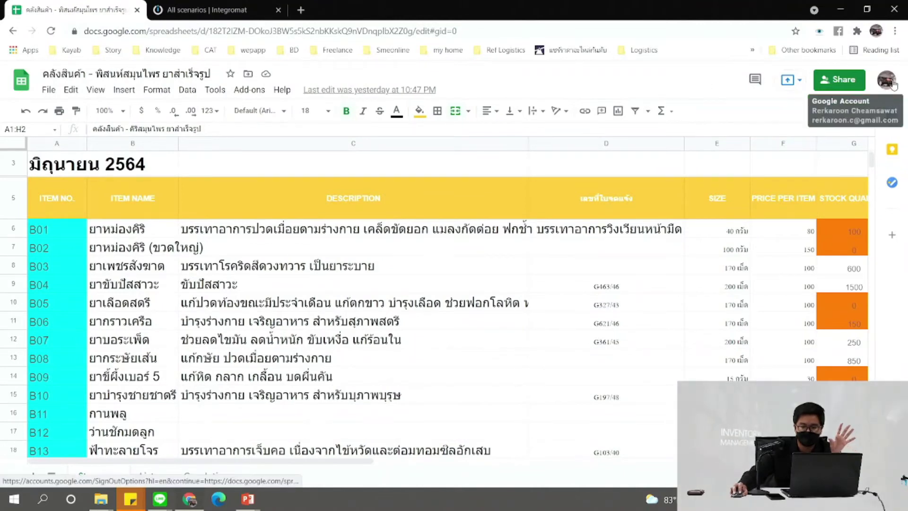
click(211, 6)
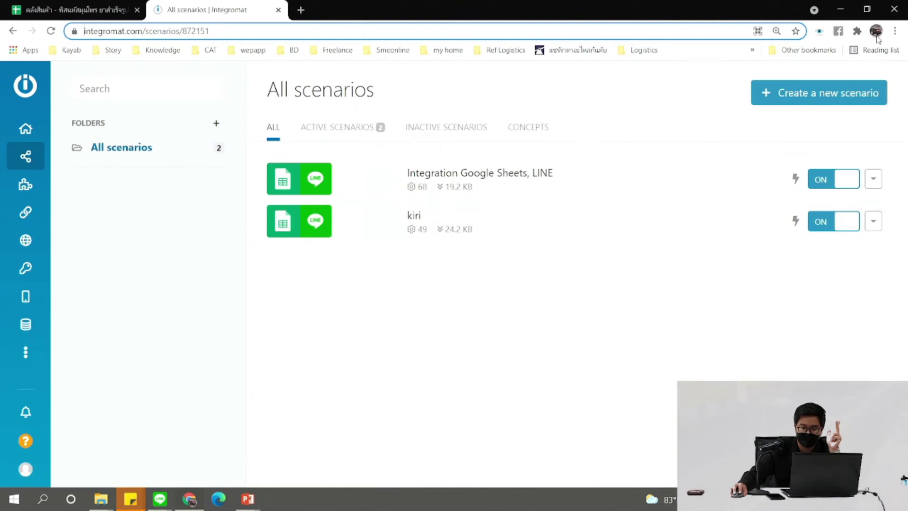
click(75, 10)
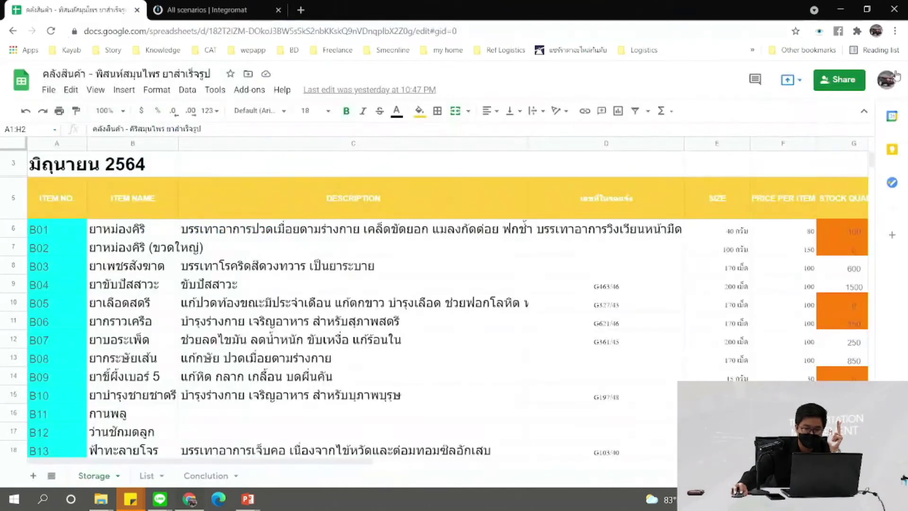
click(284, 10)
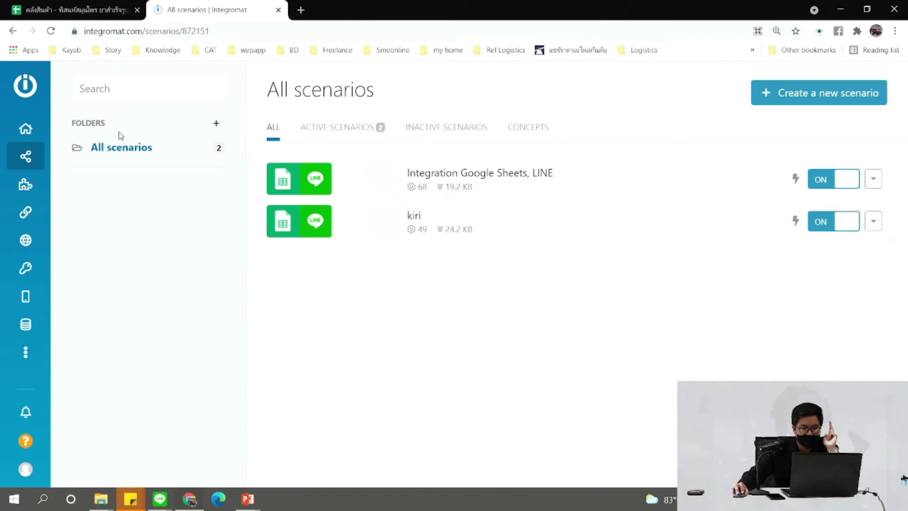
Reload the scenario list, view the kiri scenario's Google Sheets to LINE diagram, and return to the list
mouse_move(59, 164)
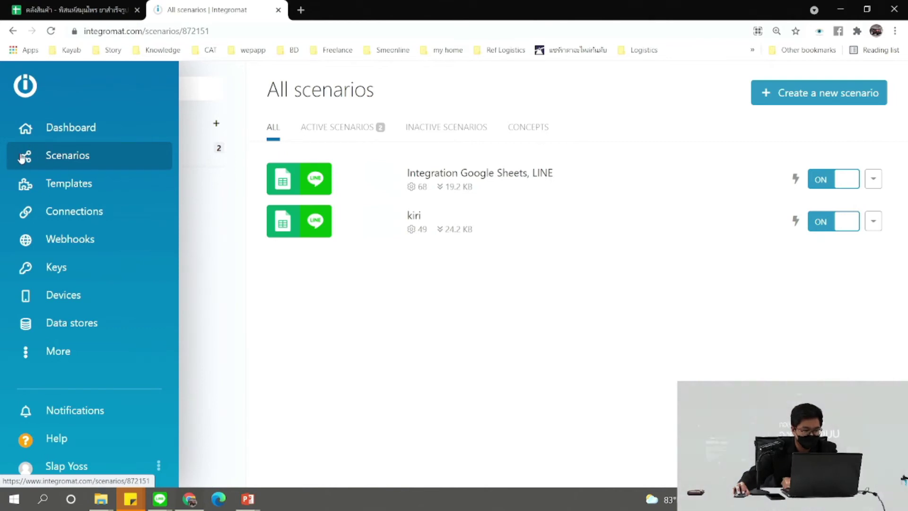
click(82, 157)
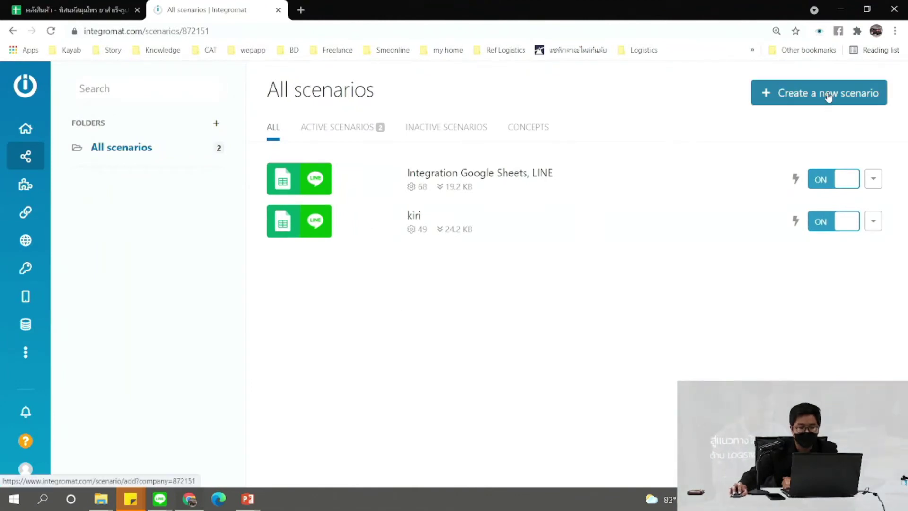
click(427, 229)
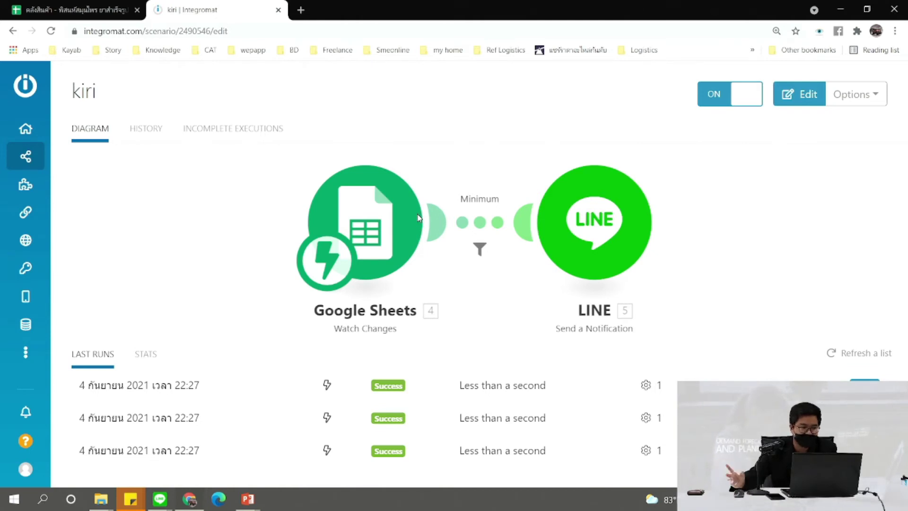
click(116, 158)
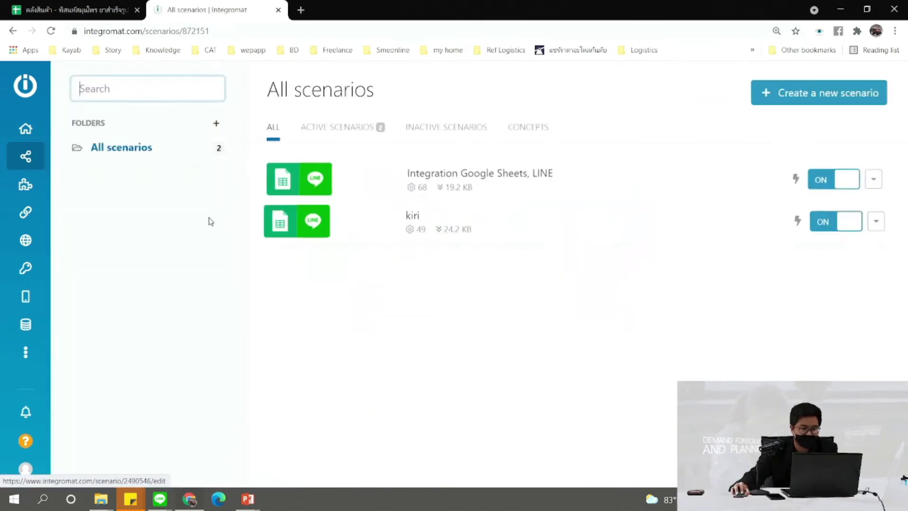
Create a new Integromat scenario, check the module and webhook steps on the PowerPoint slide, and return to the empty scenario
click(801, 93)
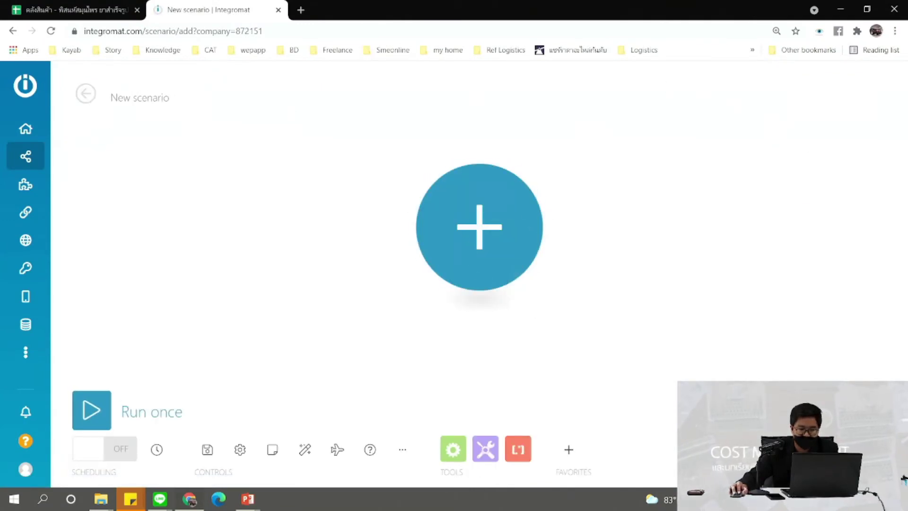
mouse_move(248, 498)
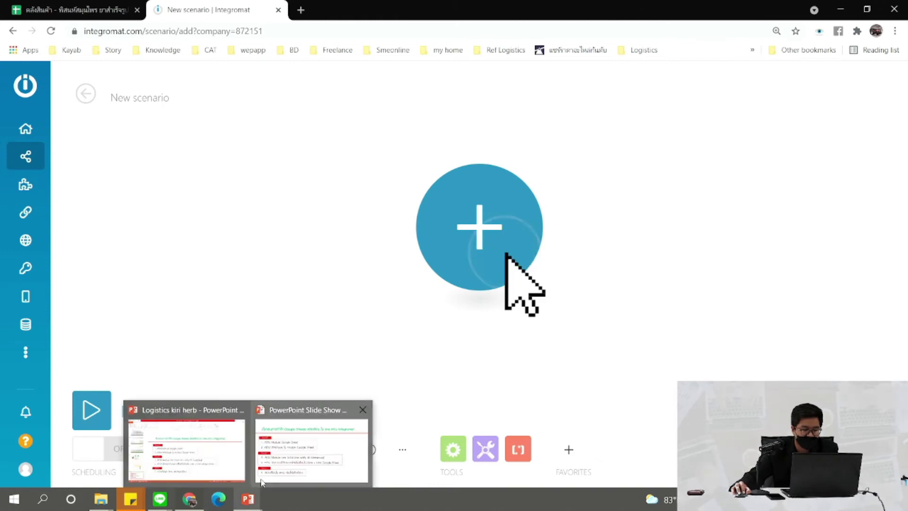
click(284, 455)
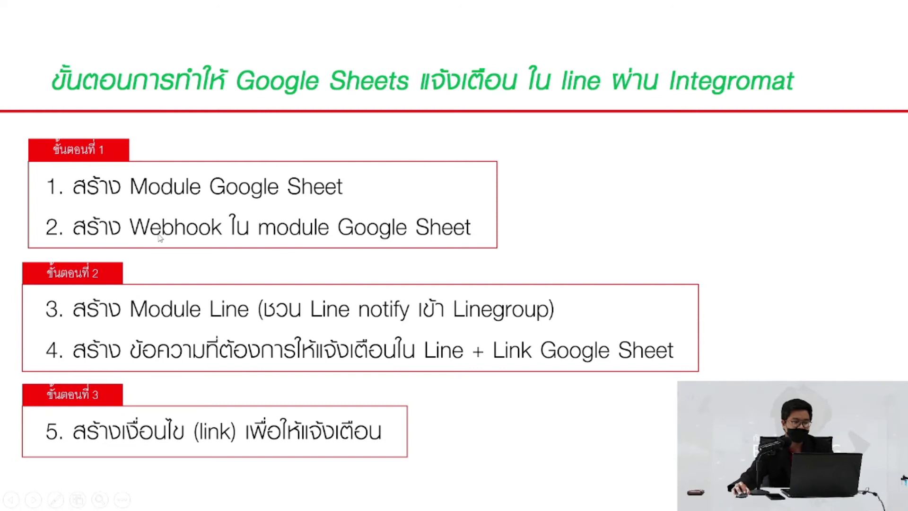
key(alt+Tab)
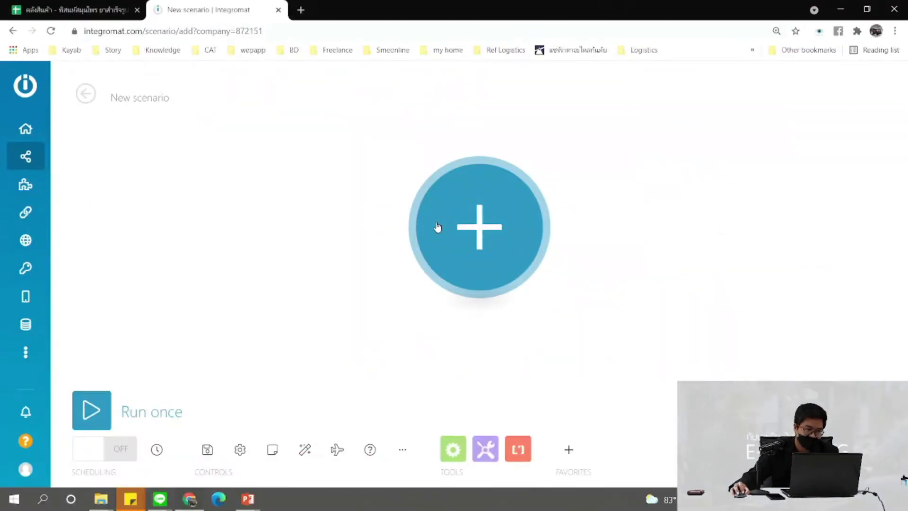
Return to the Google Sheets stock workbook, check its installed add-ons, and open the Google Workspace Marketplace
click(88, 6)
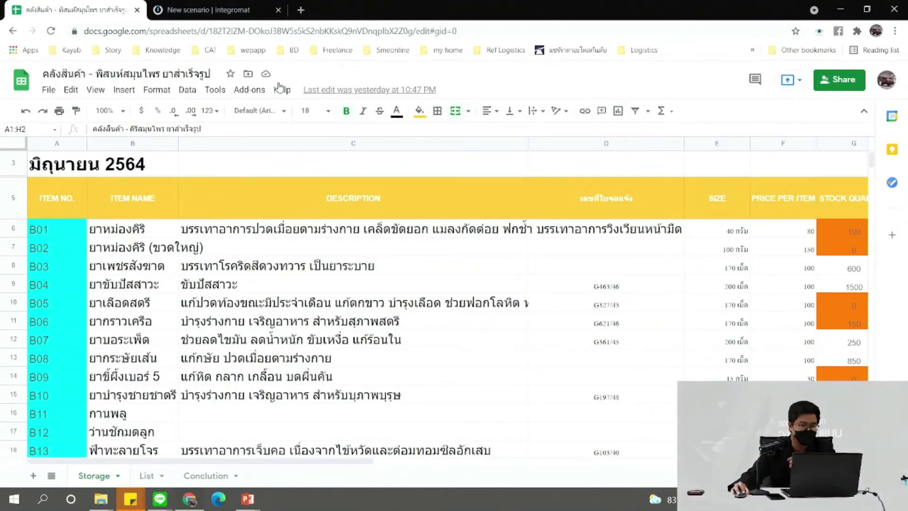
click(250, 89)
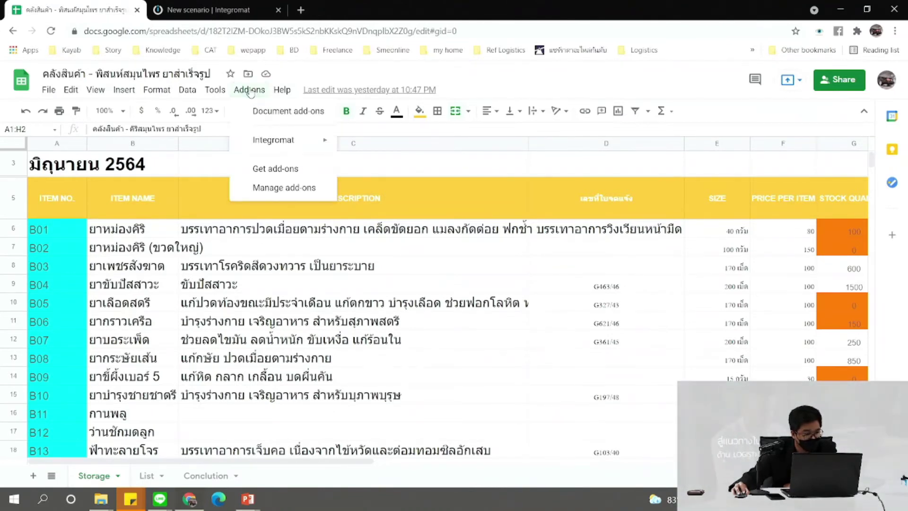
click(124, 89)
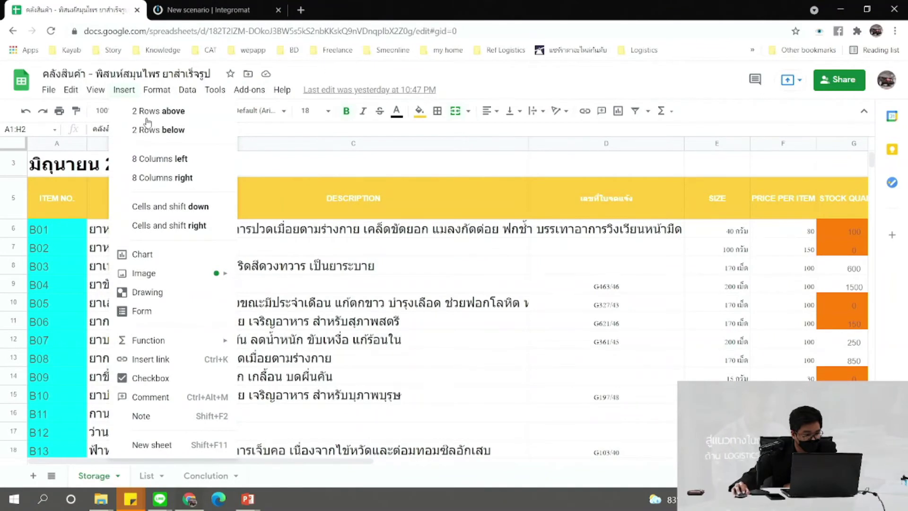
mouse_move(252, 93)
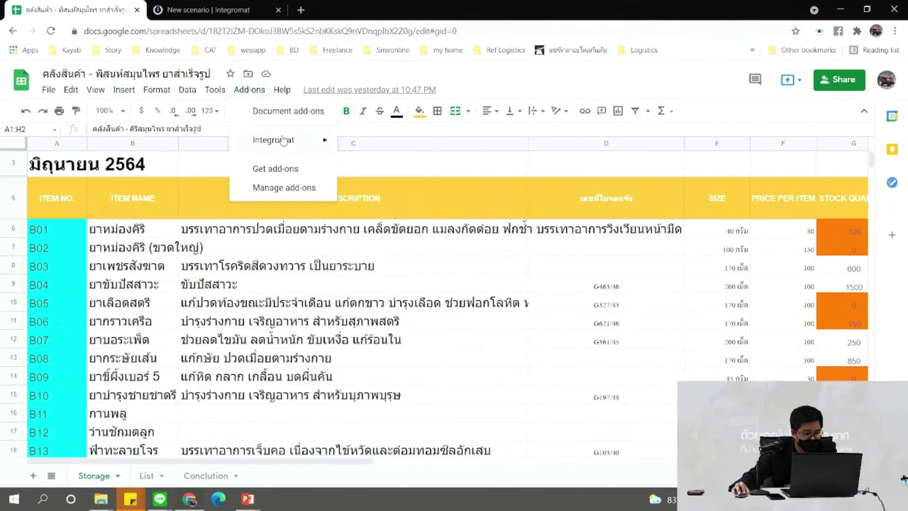
mouse_move(285, 141)
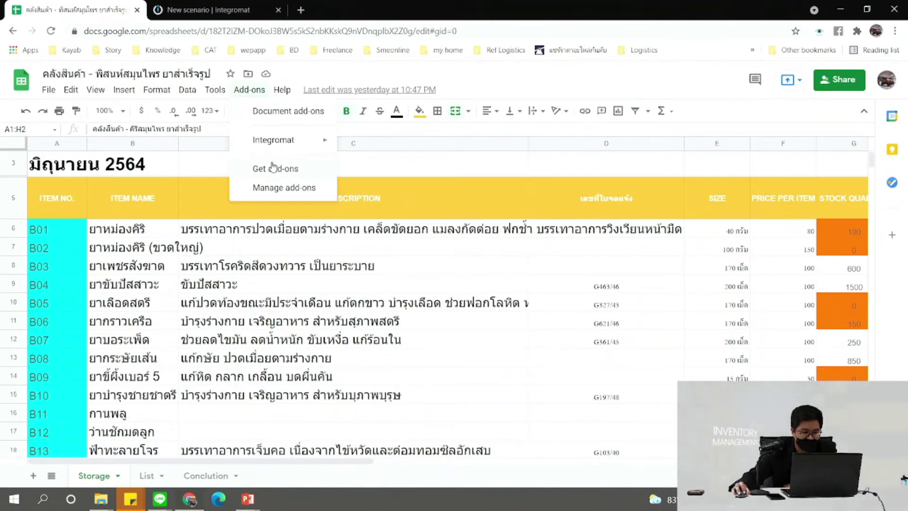
click(276, 171)
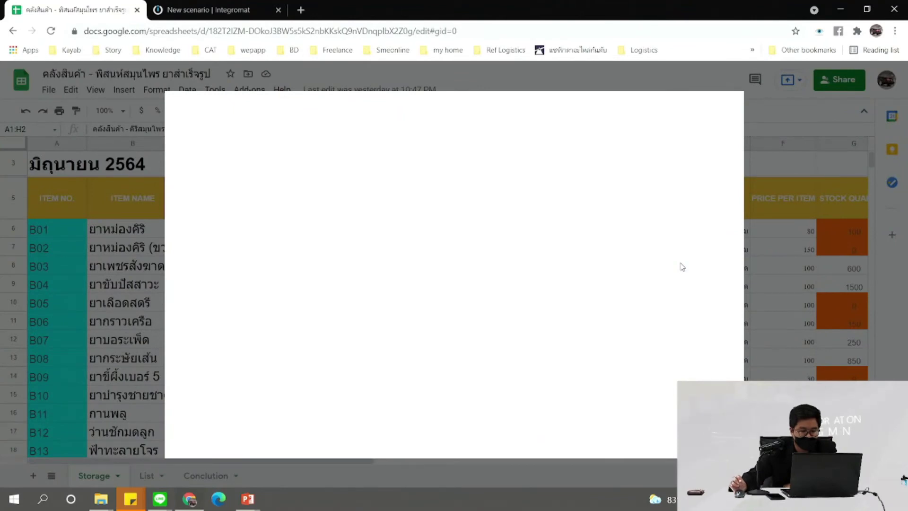
Search the marketplace for Integromat, view the add-on's details page, and close the marketplace
click(463, 108)
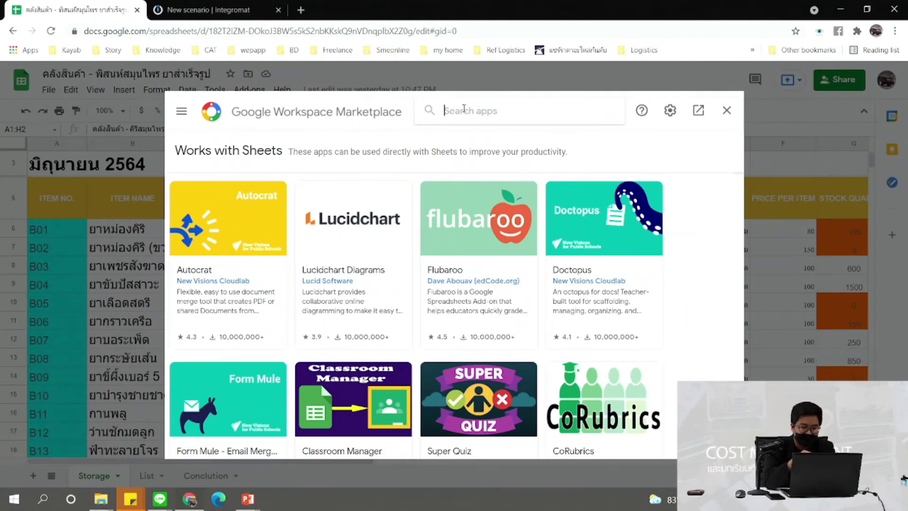
text(in)
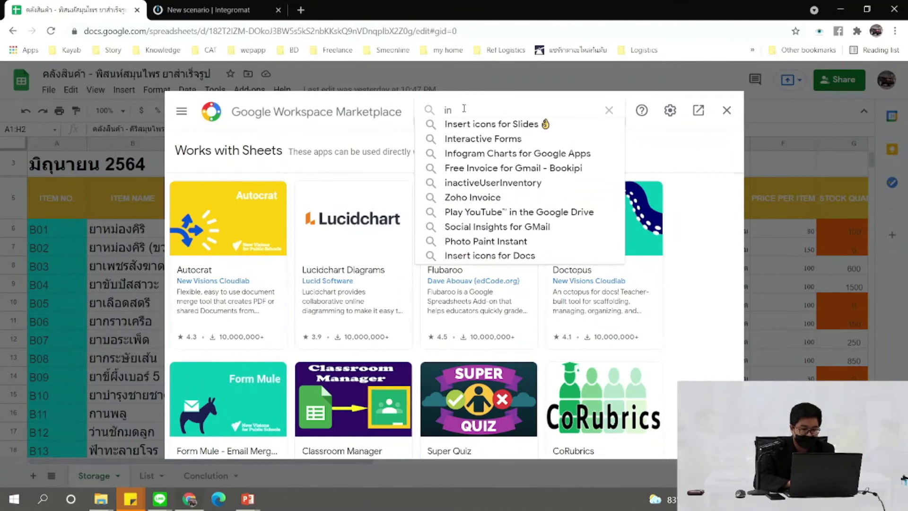
text(te)
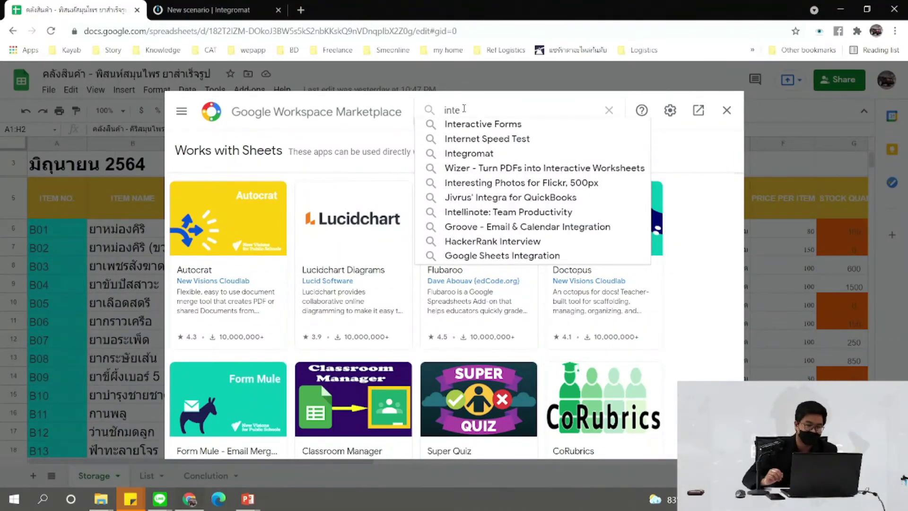
click(512, 155)
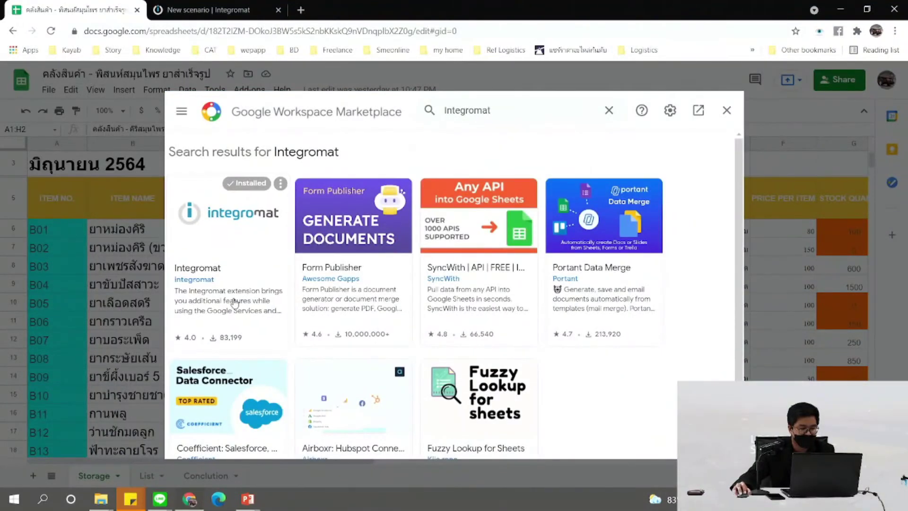
click(240, 235)
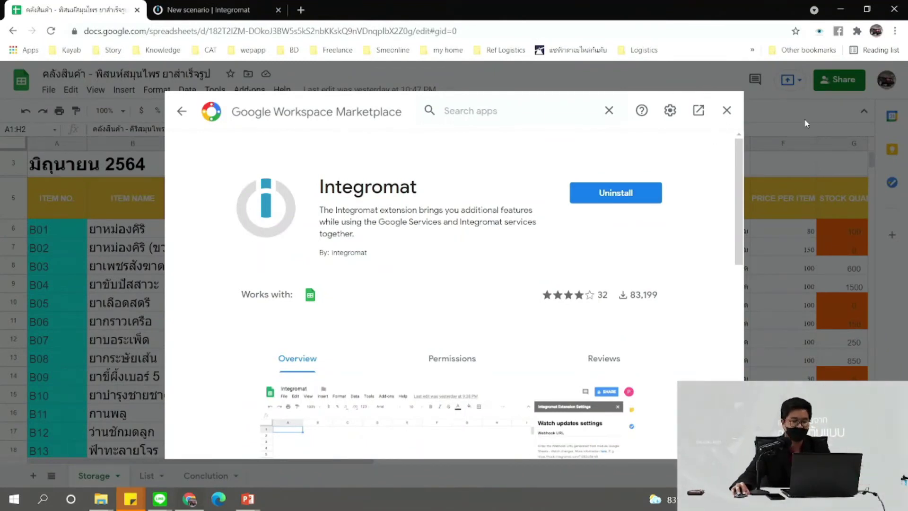
click(728, 110)
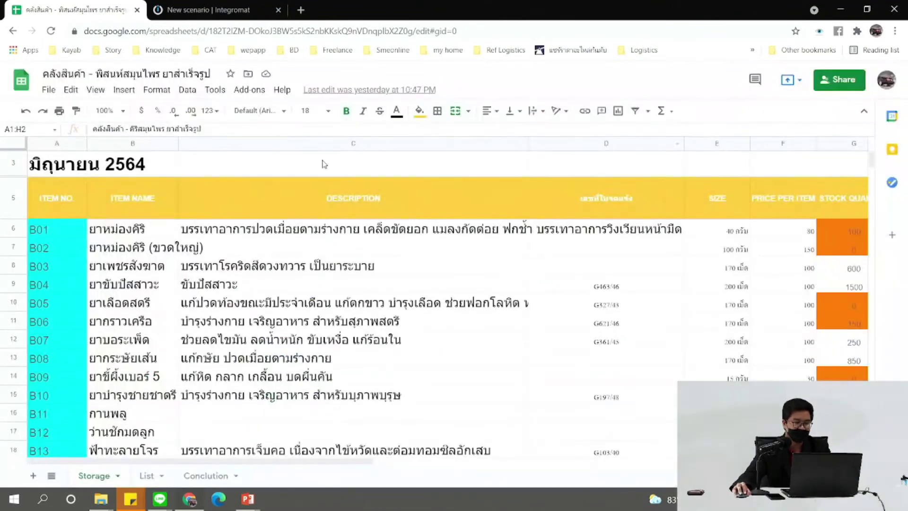
Open the Integromat add-on's settings in the workbook and place the cursor in the Watch updates Webhook URL
click(259, 95)
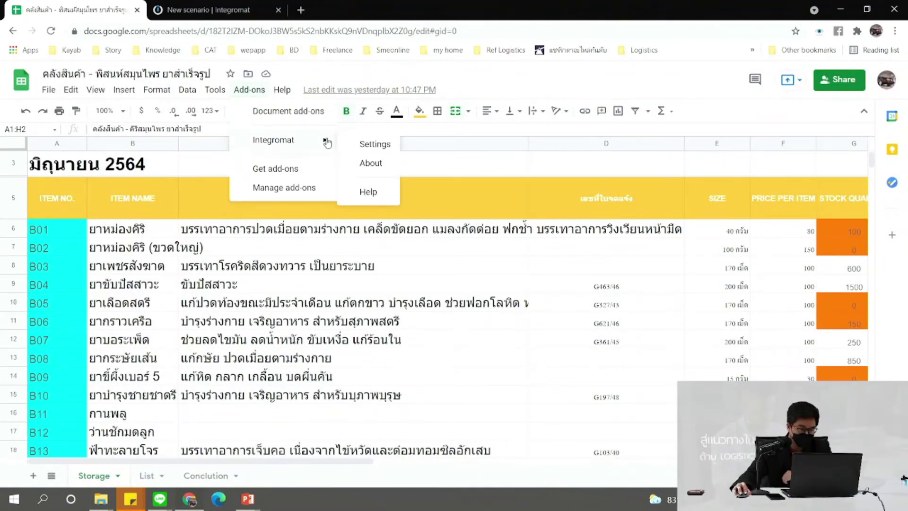
click(369, 145)
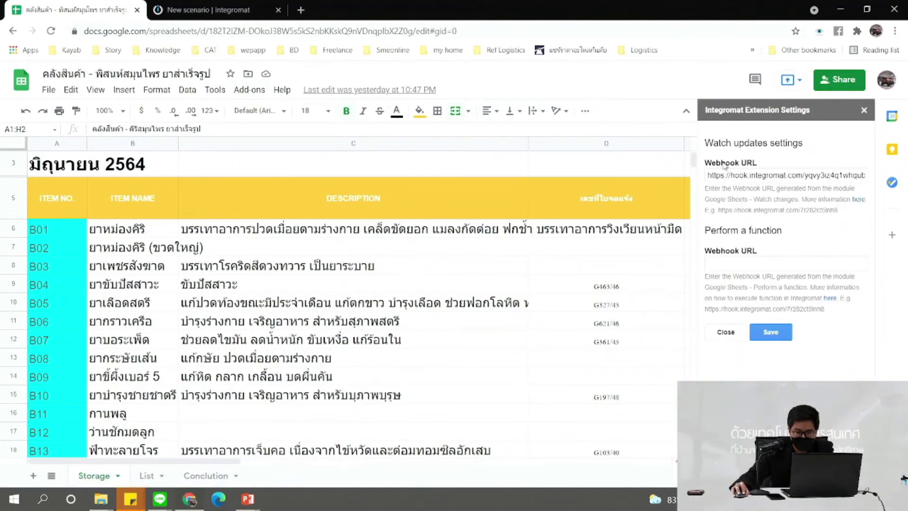
mouse_move(248, 499)
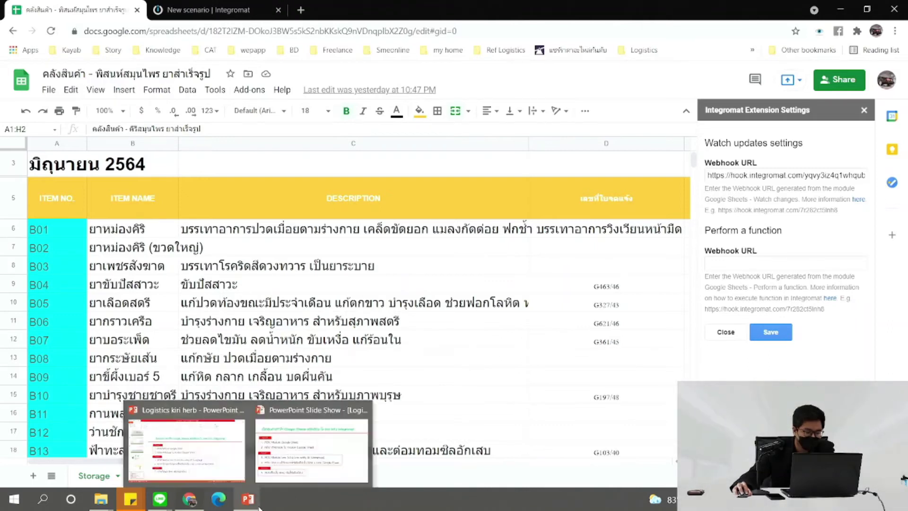
mouse_move(277, 473)
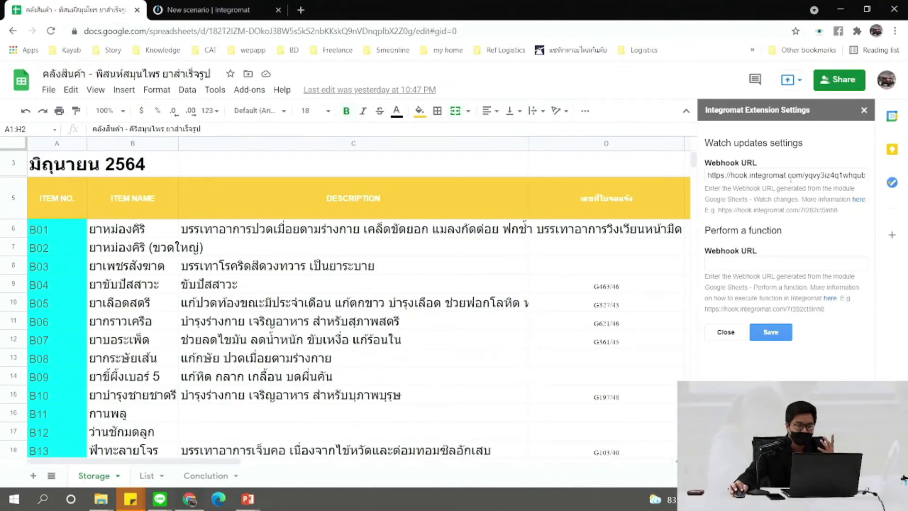
click(780, 178)
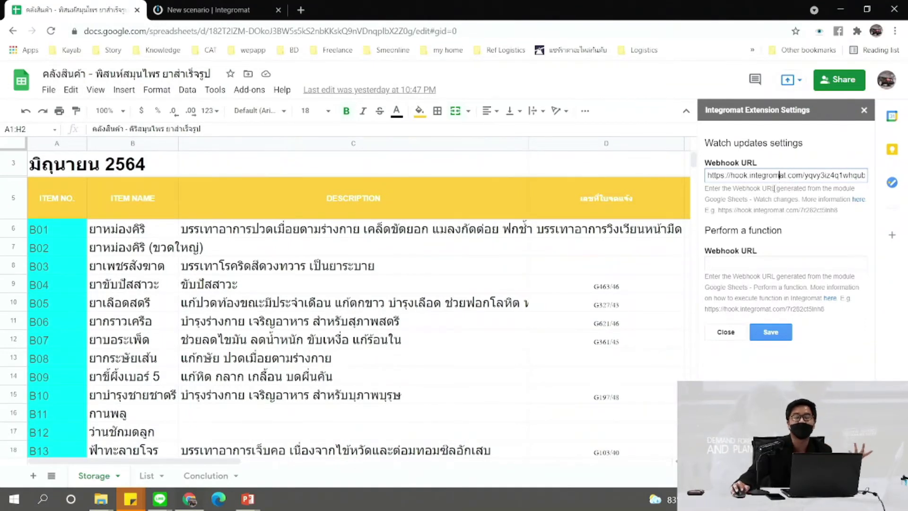
Return to the new Integromat scenario, search the module apps for "google sh", and choose Google Sheets
click(208, 7)
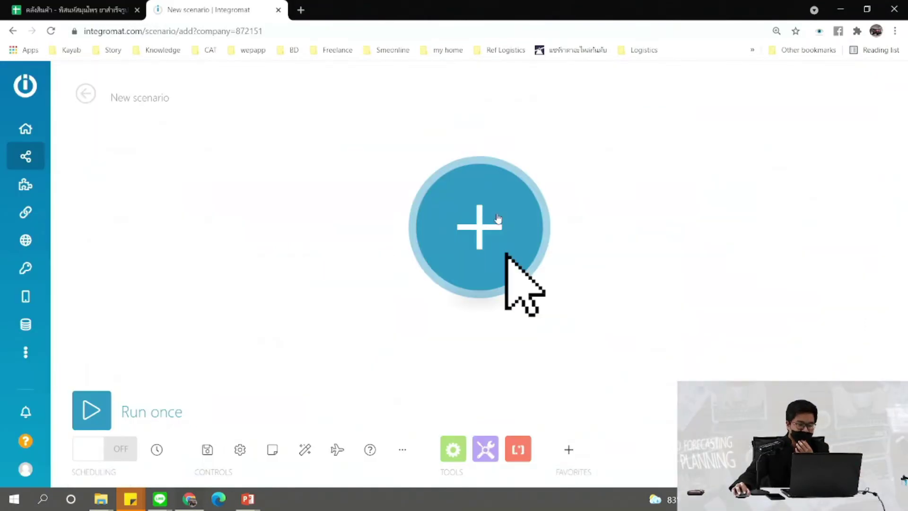
click(508, 255)
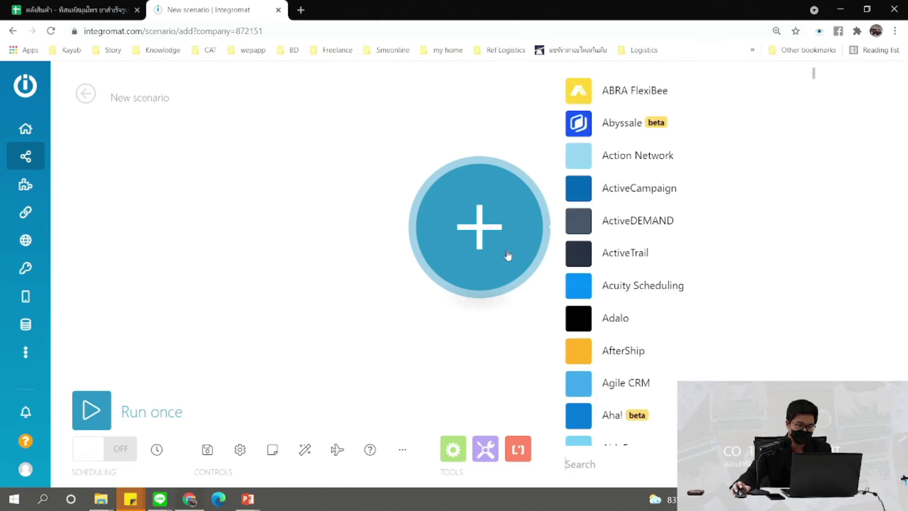
scroll(681, 207, down, 6)
scroll(745, 209, up, 6)
scroll(686, 331, down, 2)
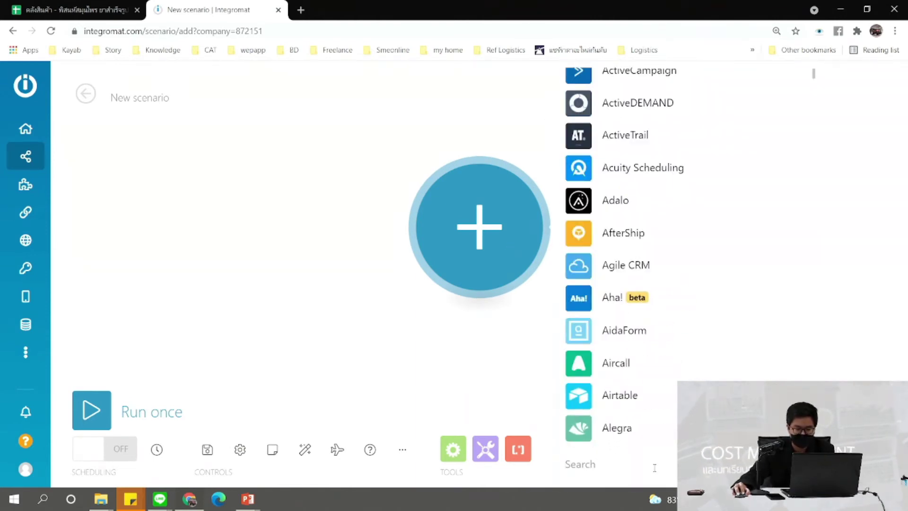
text(google)
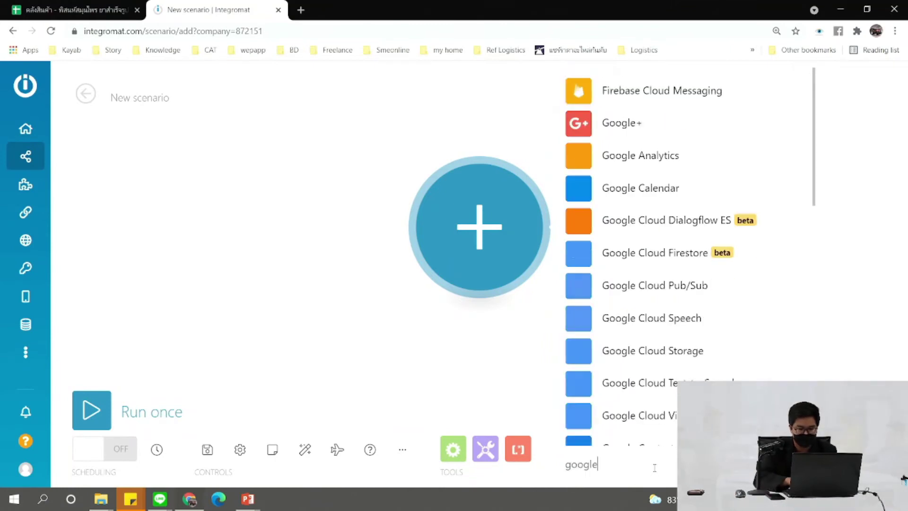
text( sh)
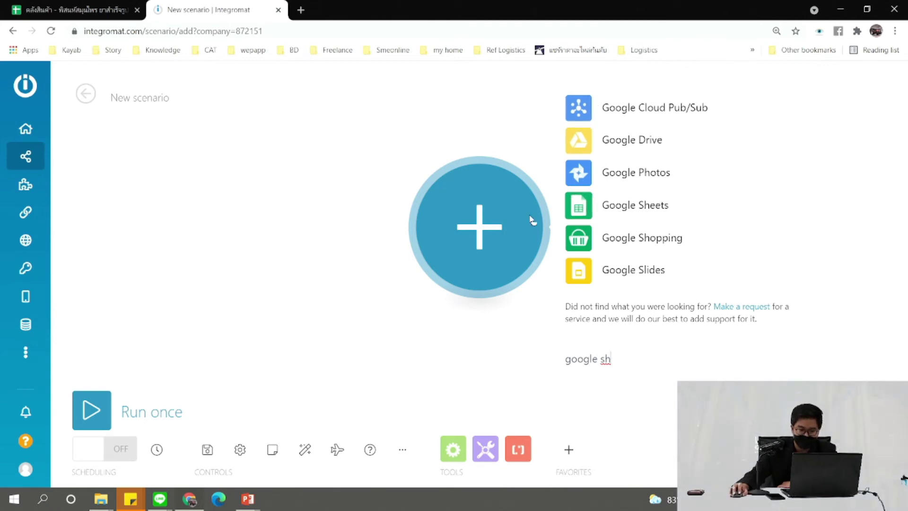
click(620, 211)
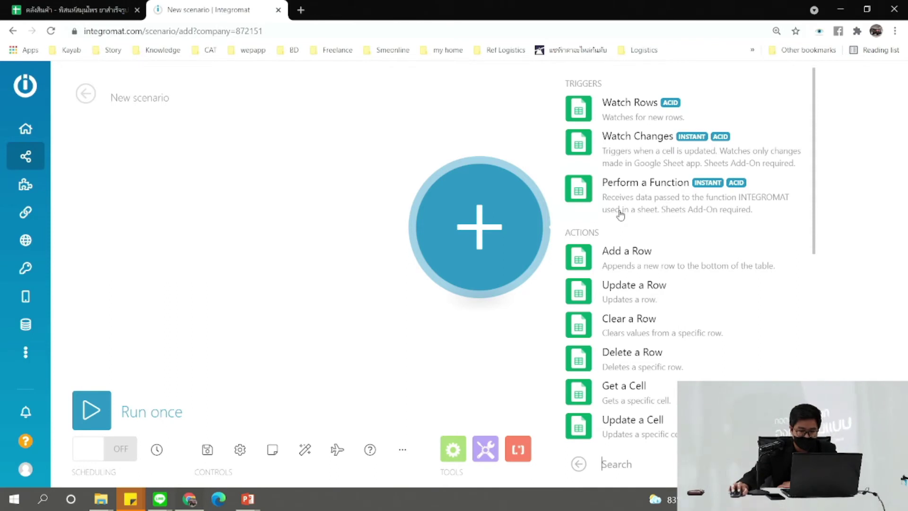
scroll(681, 348, down, 2)
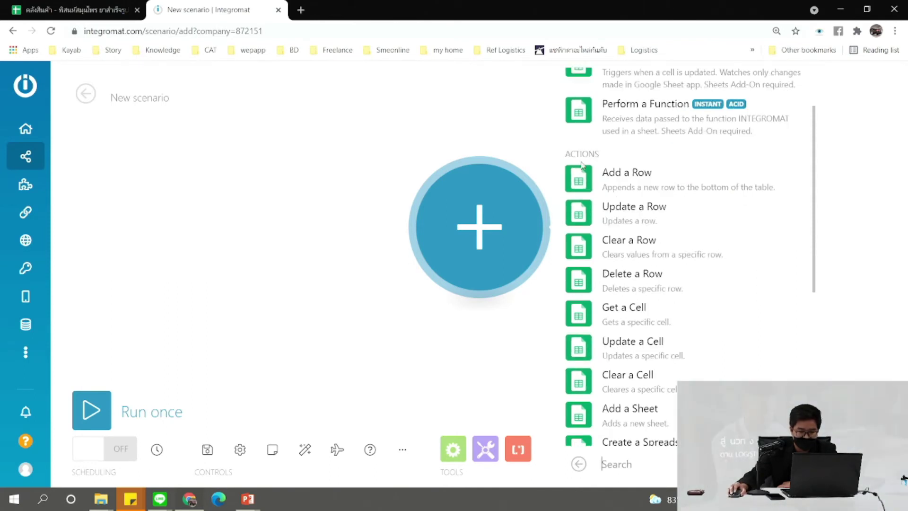
scroll(690, 345, up, 2)
scroll(610, 105, down, 5)
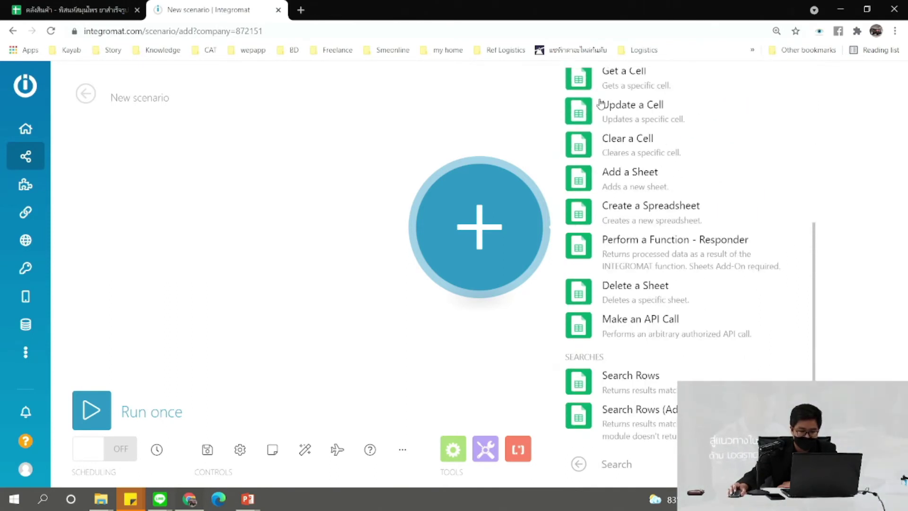
scroll(646, 327, down, 2)
scroll(645, 325, up, 7)
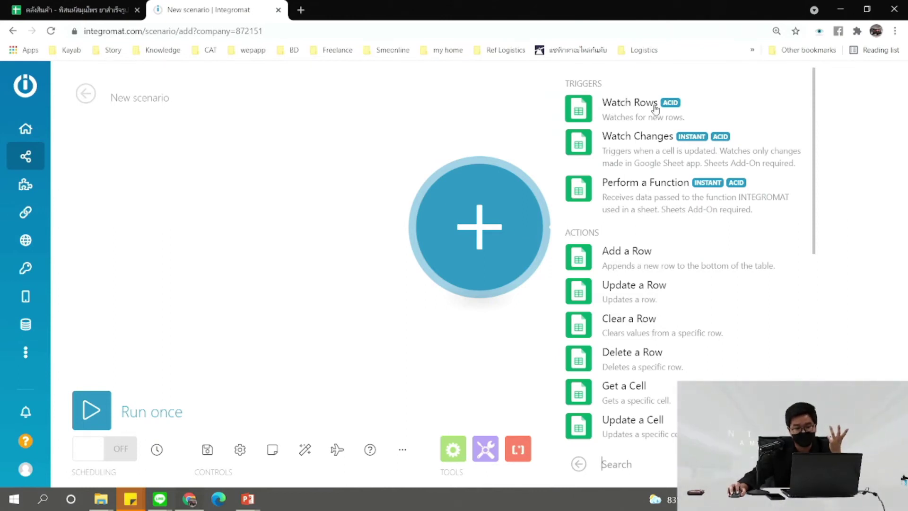
click(634, 109)
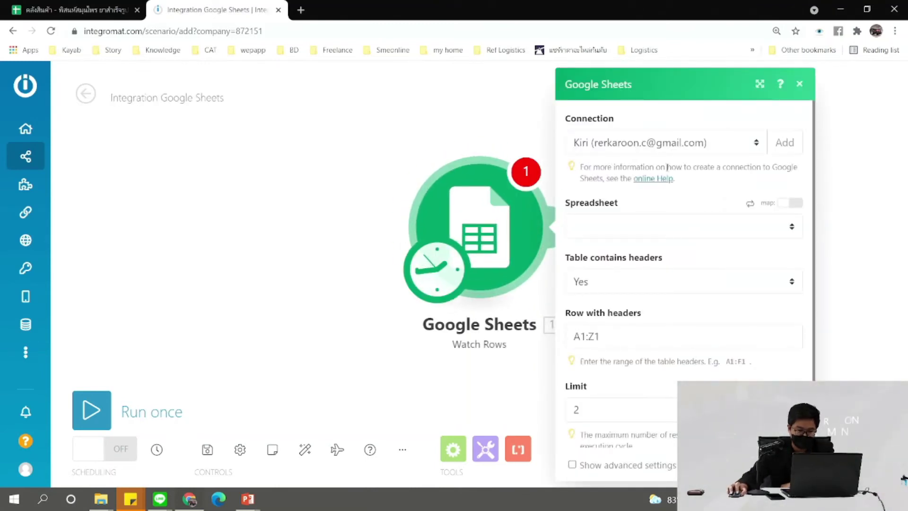
click(800, 85)
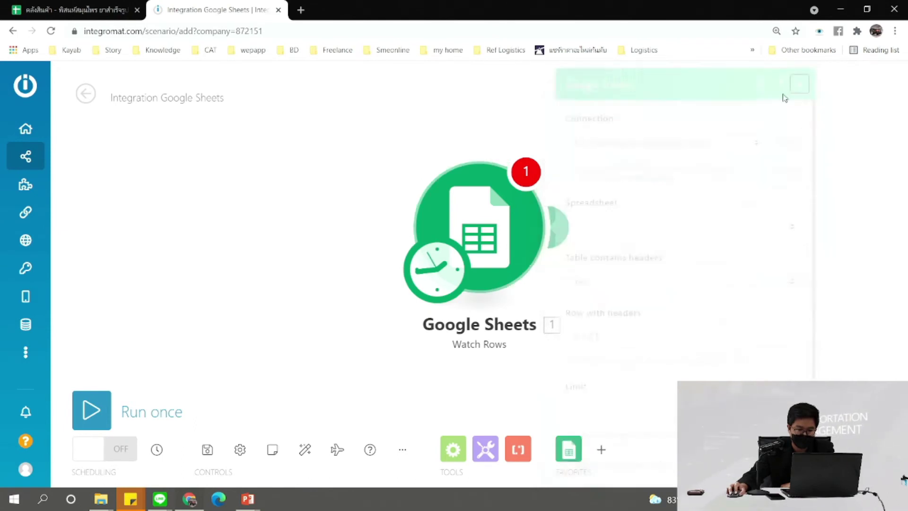
right_click(468, 199)
click(536, 351)
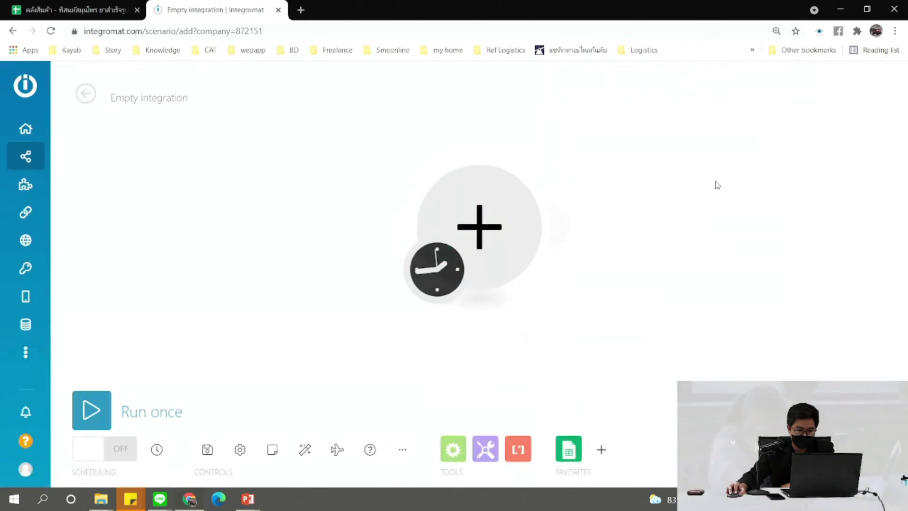
Add the Google Sheets Watch Changes trigger as the scenario's first module
click(523, 225)
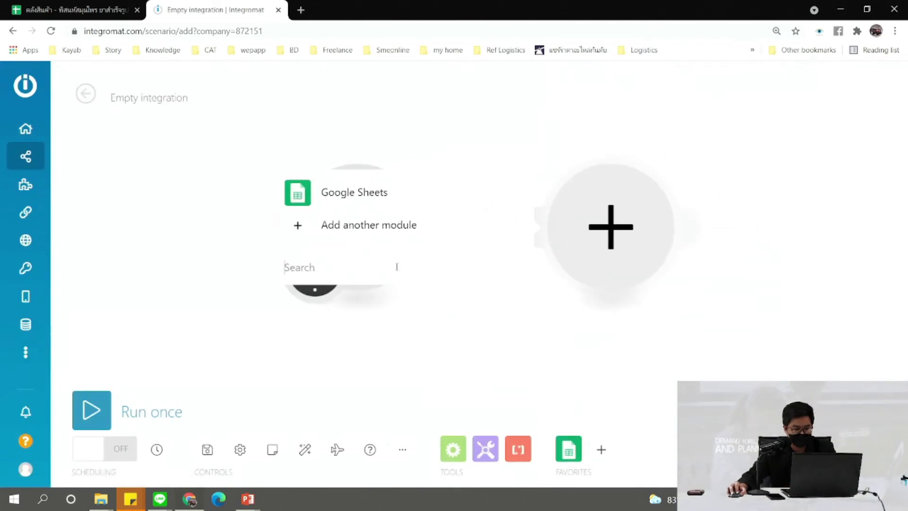
key(Escape)
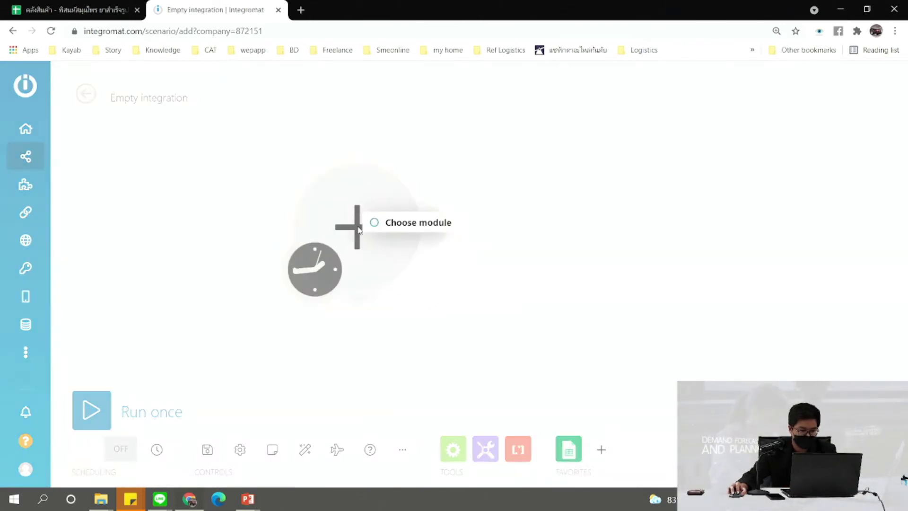
click(358, 227)
click(517, 195)
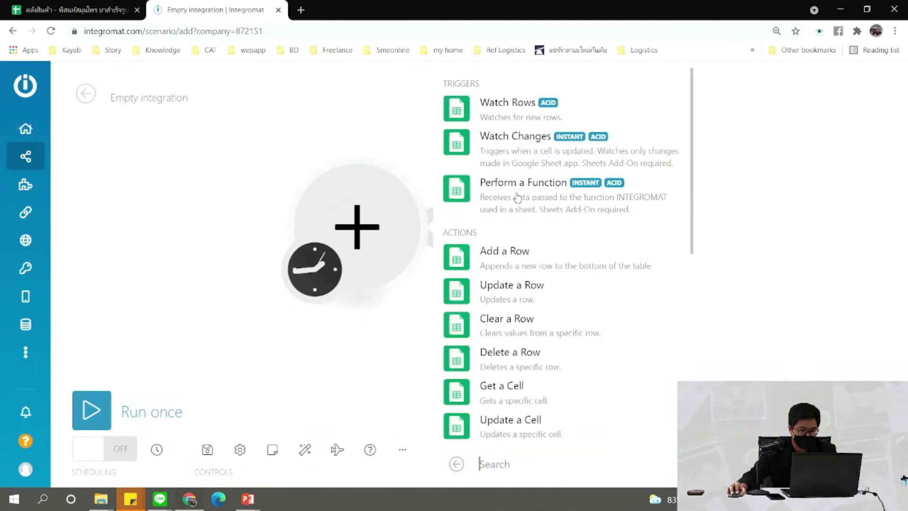
click(515, 142)
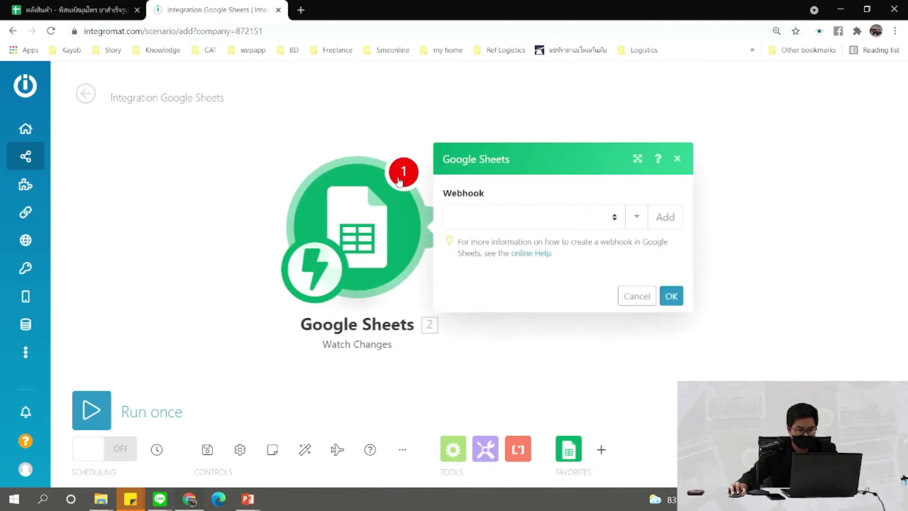
Create and save a new webhook named "Kiri Case study" for the Watch Changes trigger
click(561, 222)
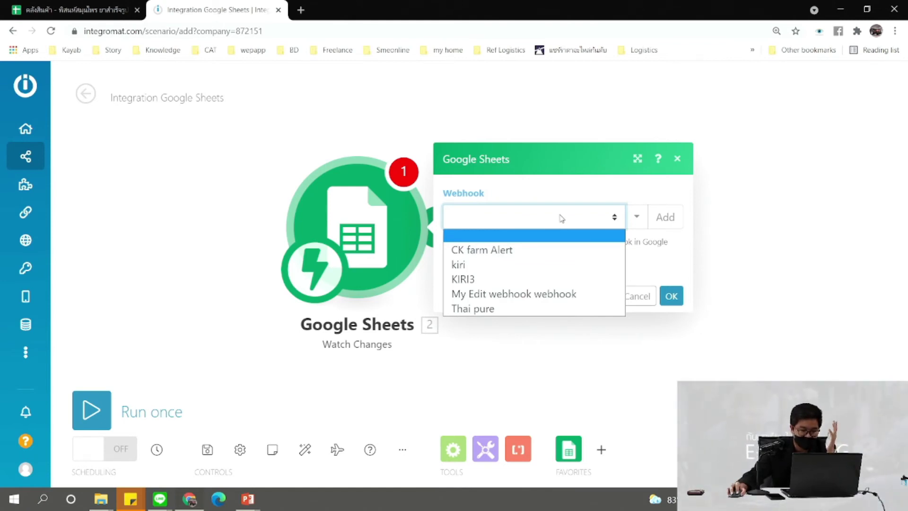
click(598, 193)
click(533, 211)
click(533, 210)
click(533, 210)
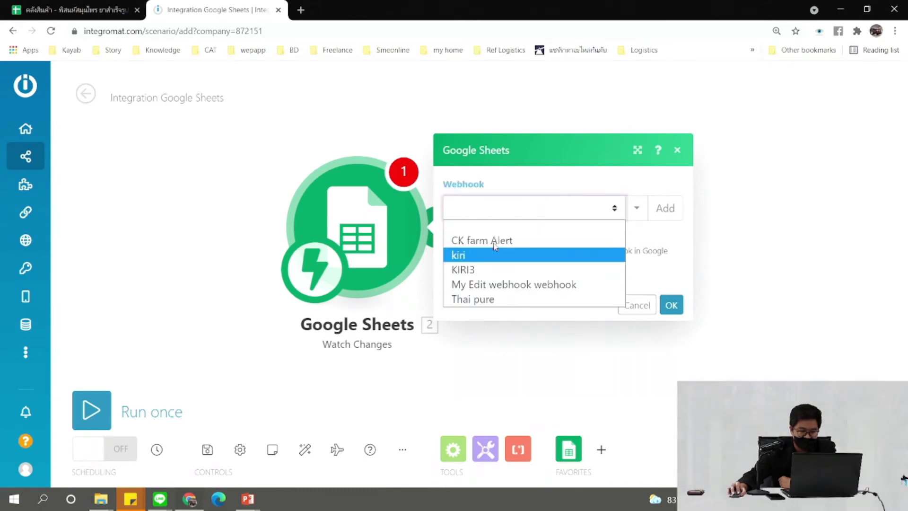
click(517, 210)
click(677, 210)
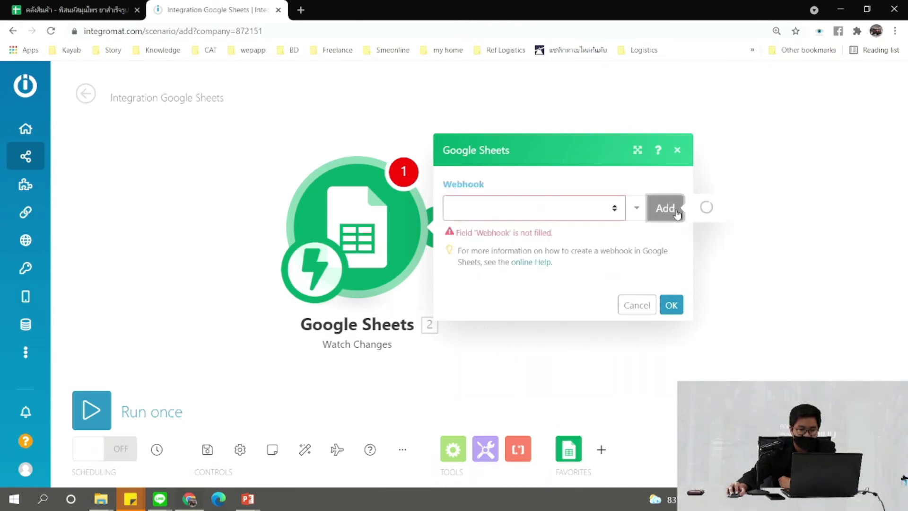
drag(345, 211, 38, 212)
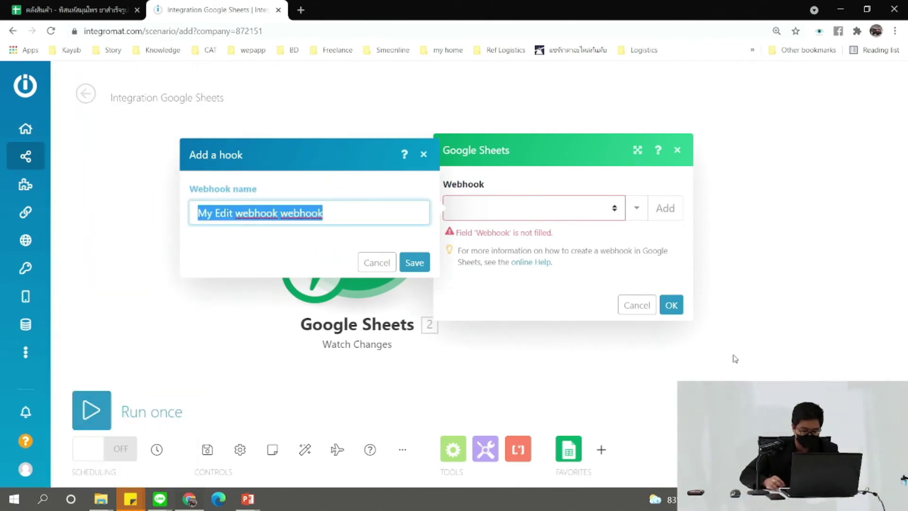
text(Kiri Case study)
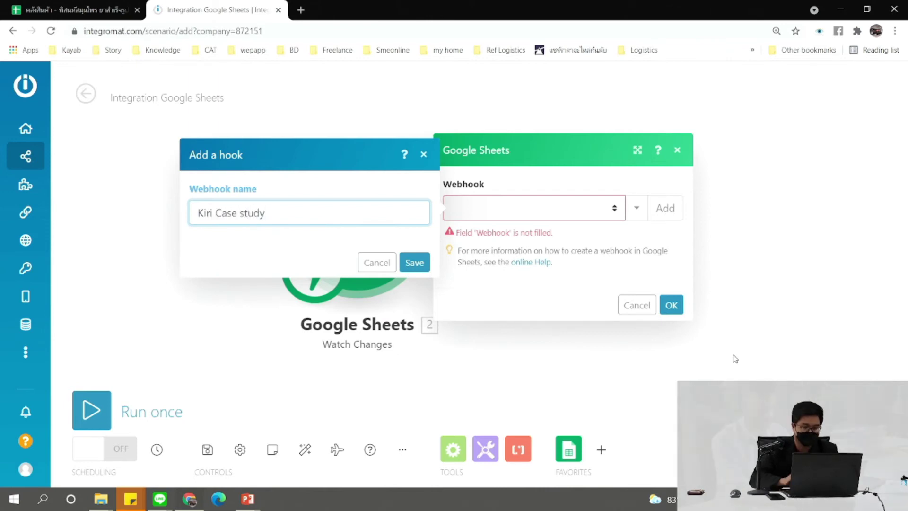
triple_click(290, 206)
click(324, 209)
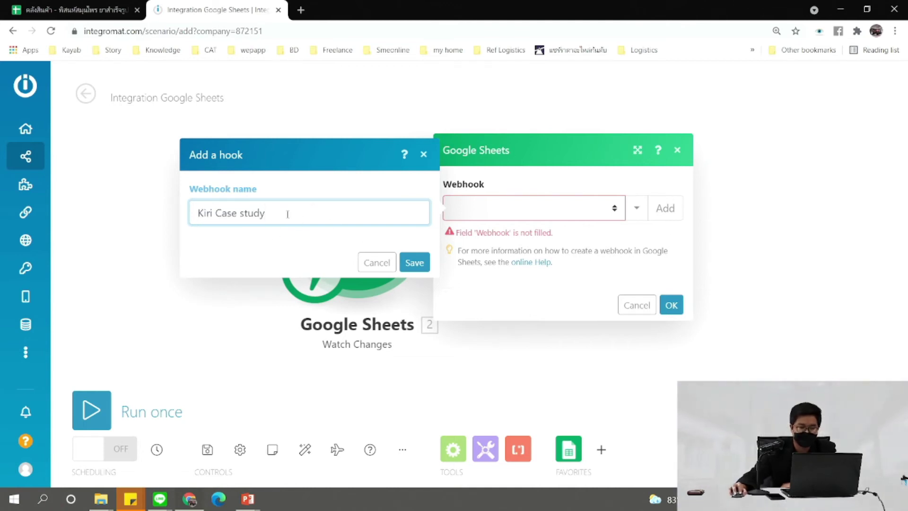
click(427, 264)
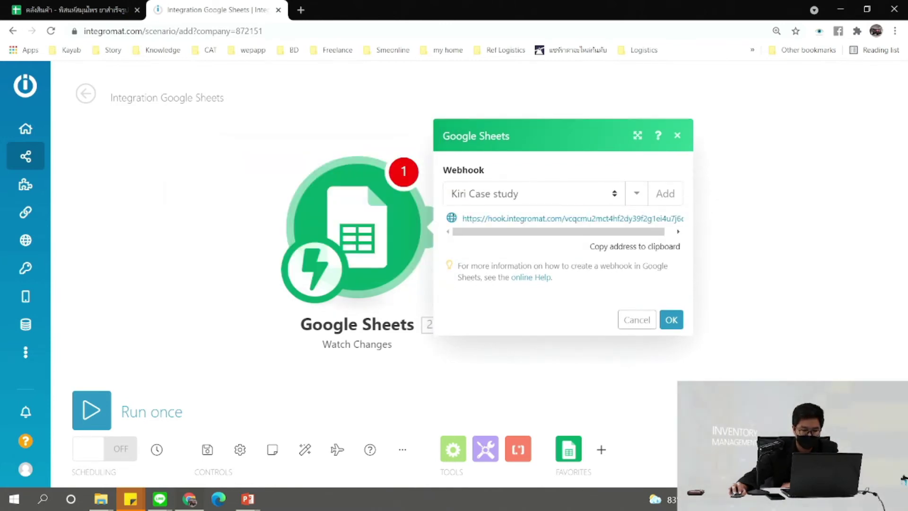
Copy the new webhook's address into the Watch updates Webhook URL of the workbook's Integromat add-on, save, and close the settings
drag(462, 218, 471, 219)
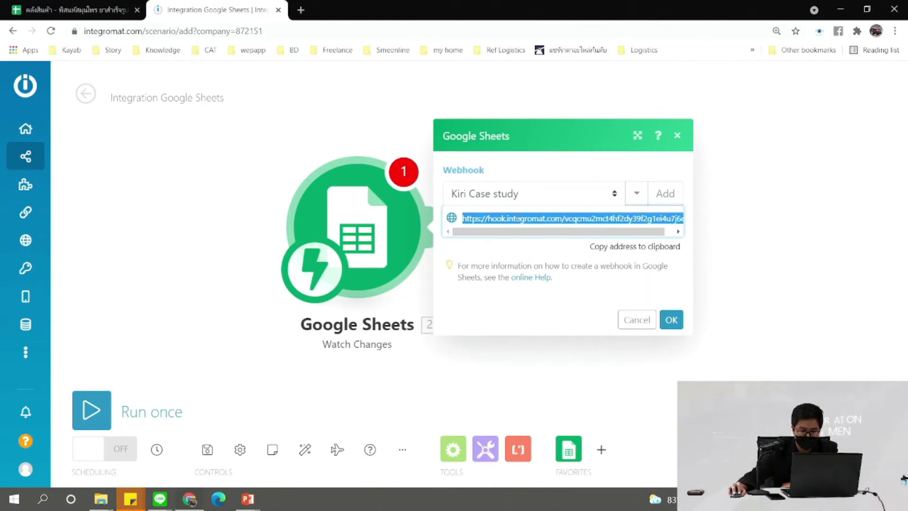
right_click(566, 217)
click(577, 224)
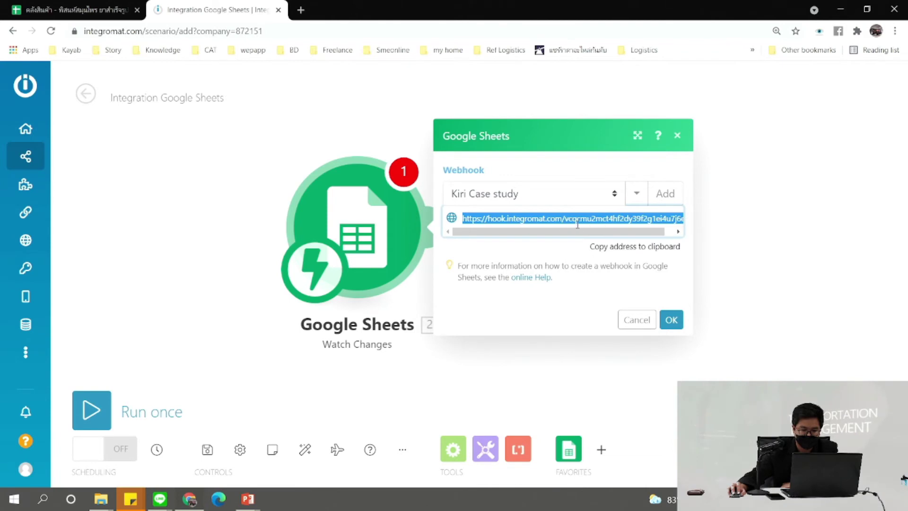
click(84, 5)
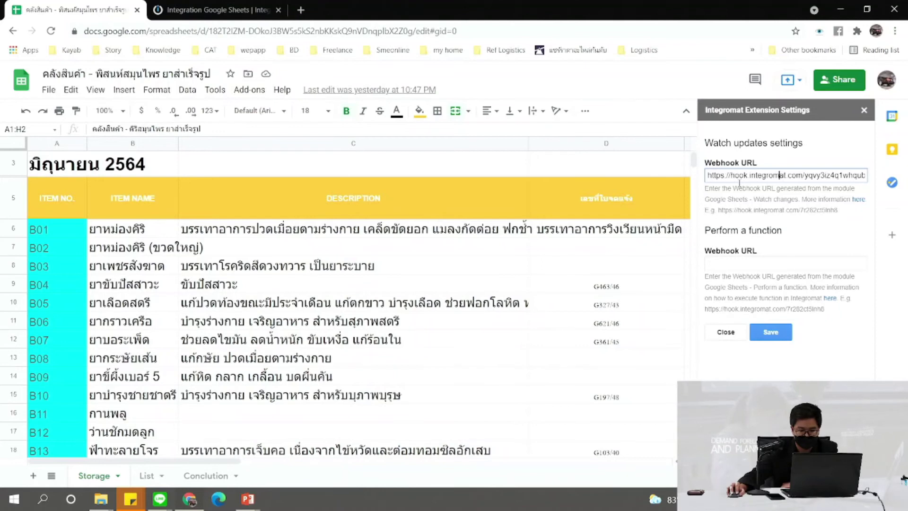
triple_click(740, 176)
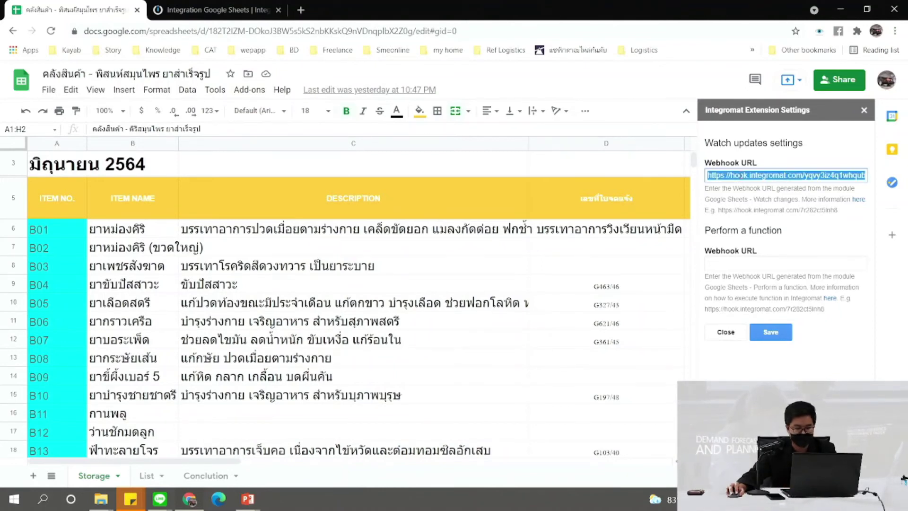
key(ctrl+v)
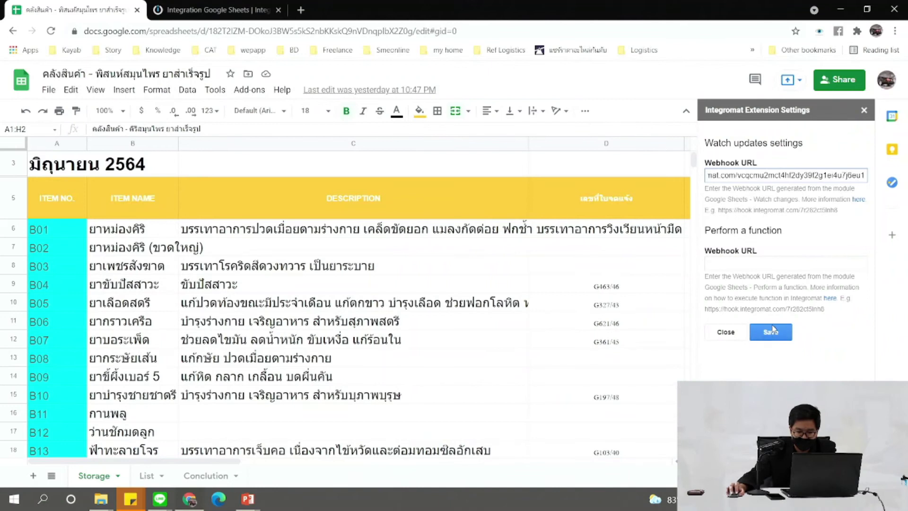
click(863, 110)
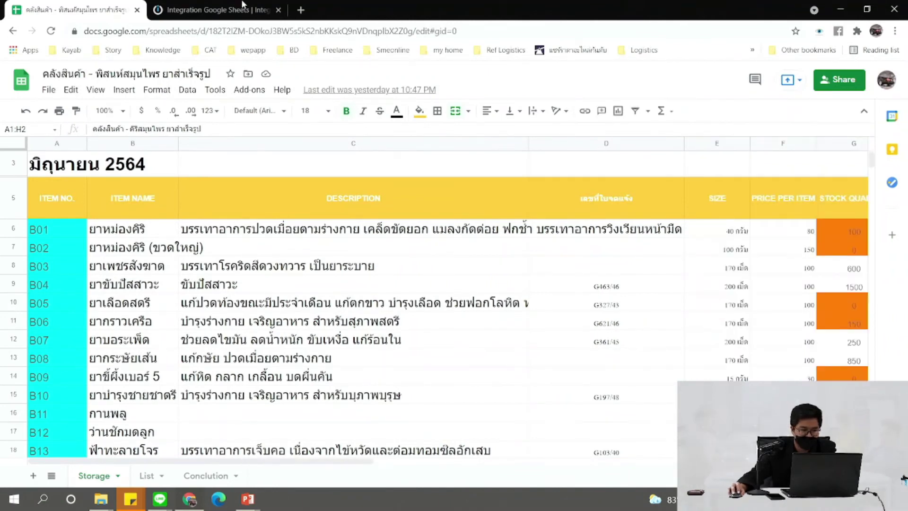
Return to the Integromat scenario and confirm the Watch Changes trigger with the "Kiri Case study" webhook
click(212, 9)
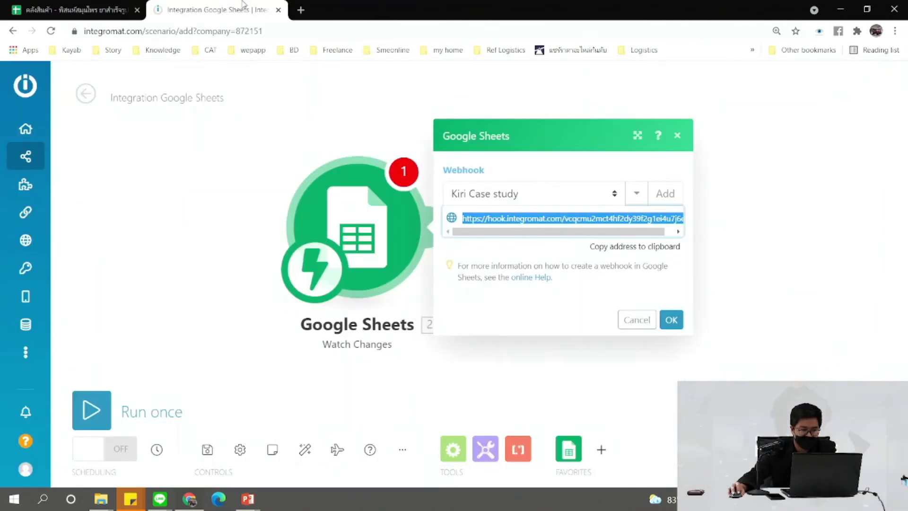
click(672, 321)
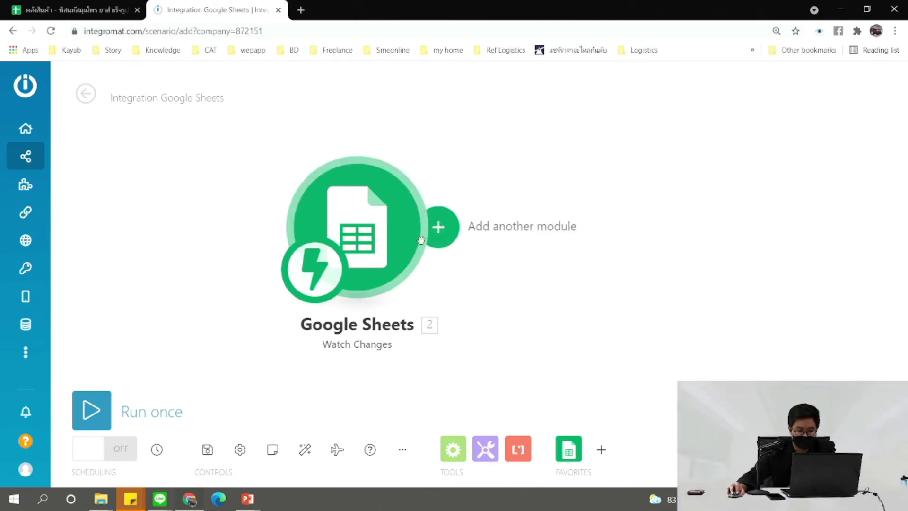
Add another module after the trigger, searching the apps for "line" and choosing LINE's Send a Notification action
click(446, 235)
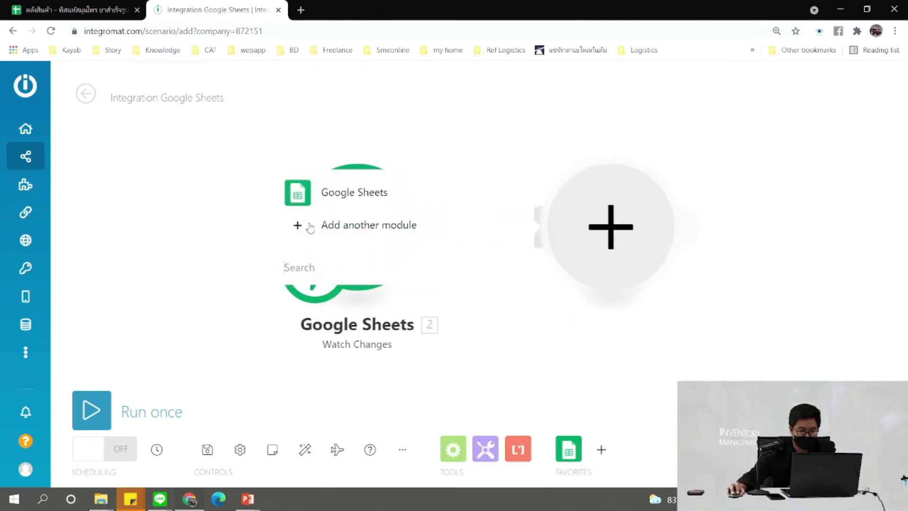
click(299, 226)
scroll(412, 279, down, 4)
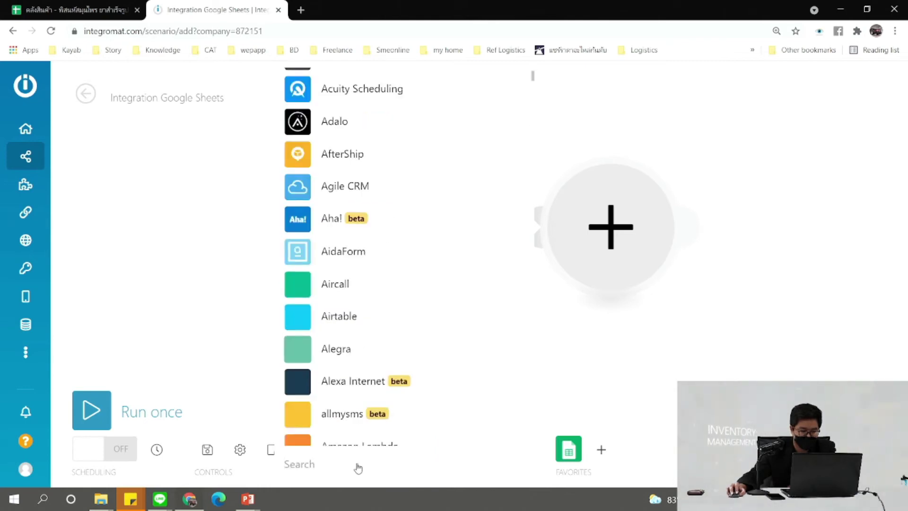
click(358, 464)
text(line)
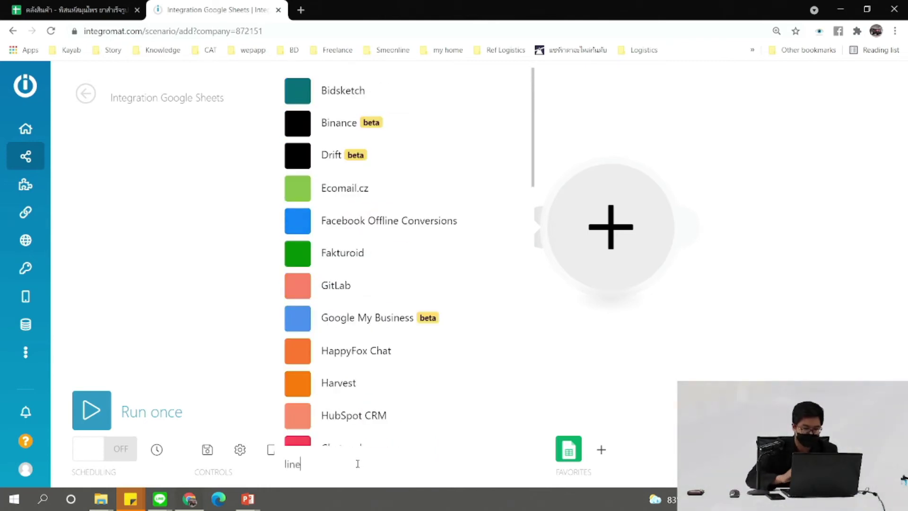
scroll(412, 216, down, 4)
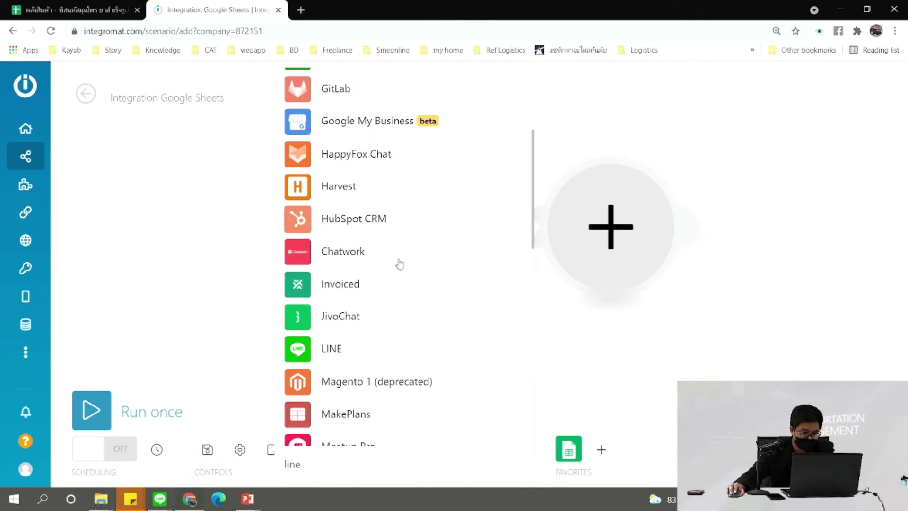
click(341, 349)
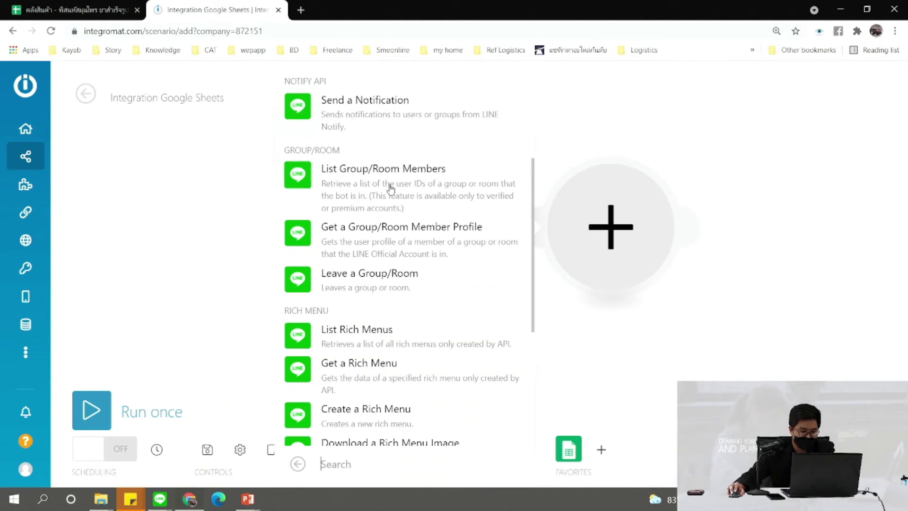
scroll(389, 227, down, 5)
scroll(389, 249, up, 9)
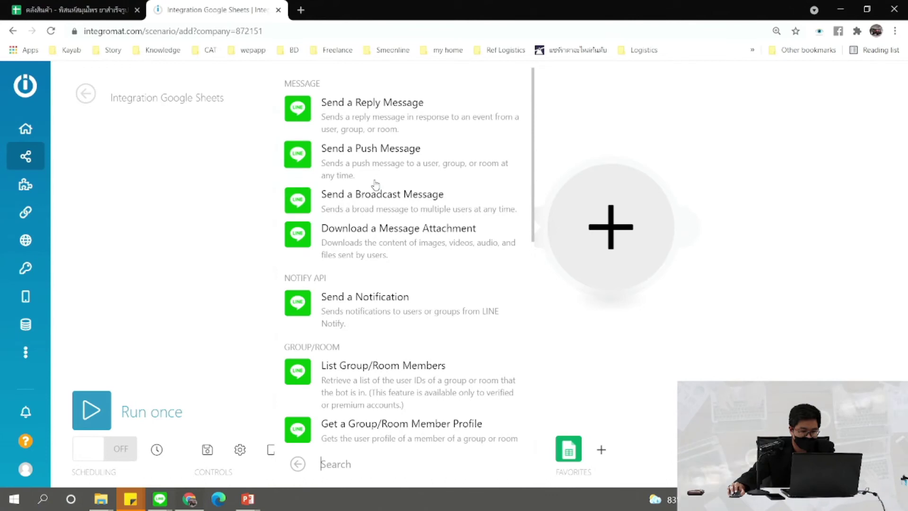
click(349, 314)
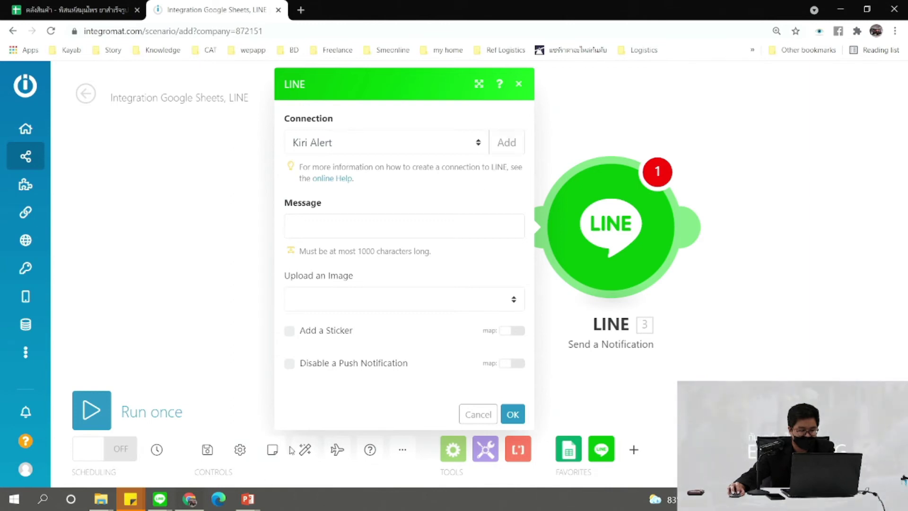
Check the presentation slide listing the LINE module steps and return to the scenario
mouse_move(248, 499)
click(282, 466)
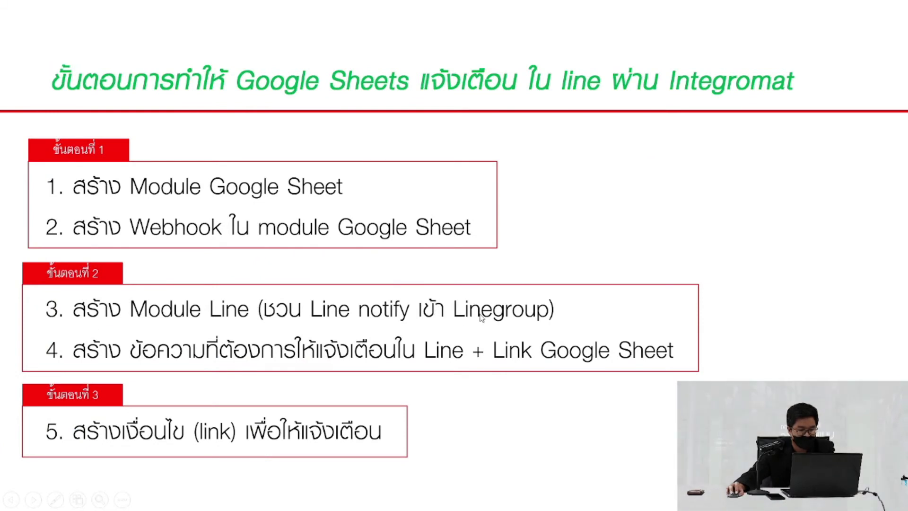
key(alt+Tab)
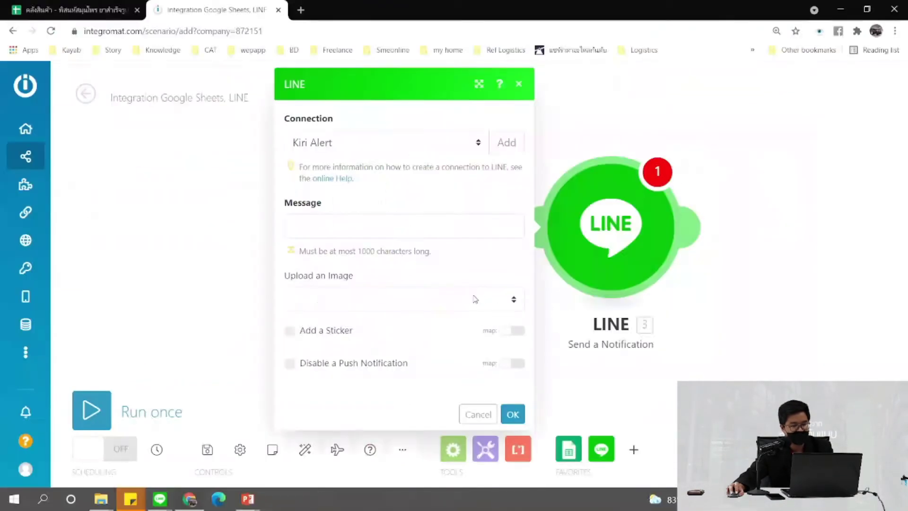
Start creating a new connection for the LINE module and clear its default name
click(506, 147)
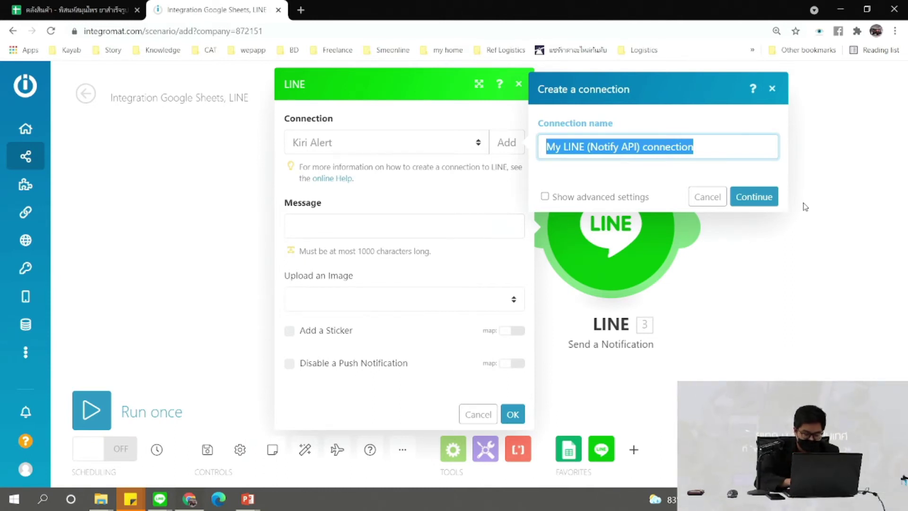
key(BackSpace)
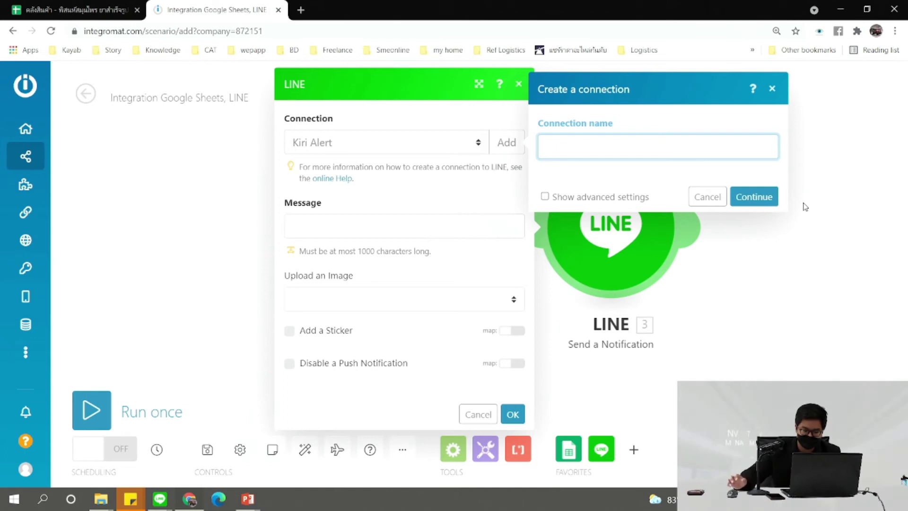
Search the chats in the LINE app for "line not" to locate the LINE Notify account, and return to the scenario
mouse_move(159, 503)
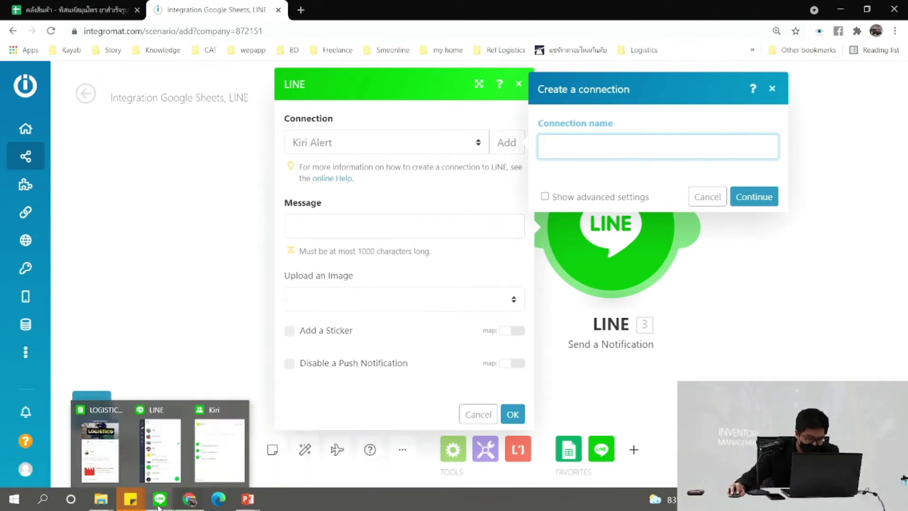
click(163, 473)
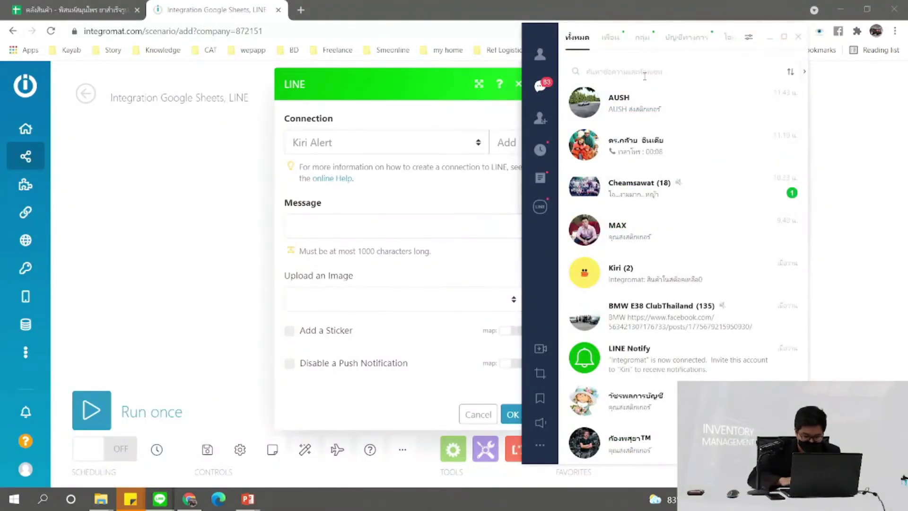
text(ine no)
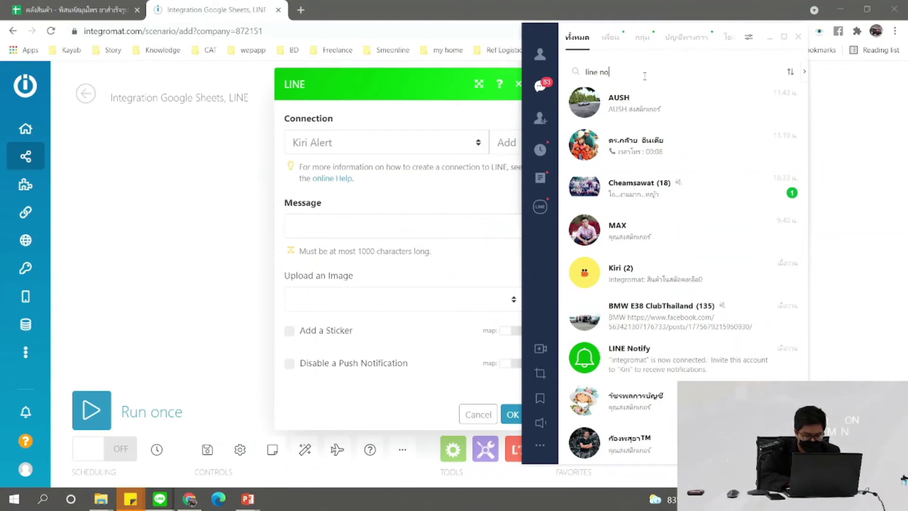
text(tu)
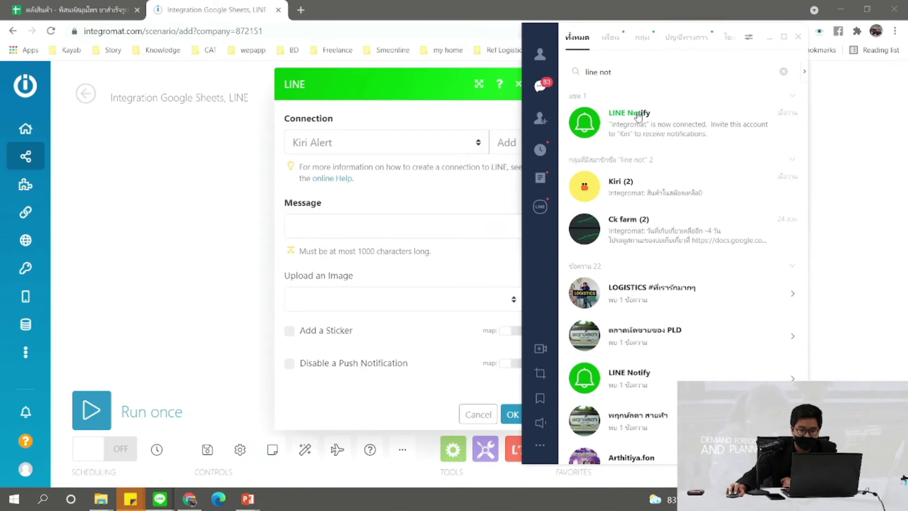
click(422, 82)
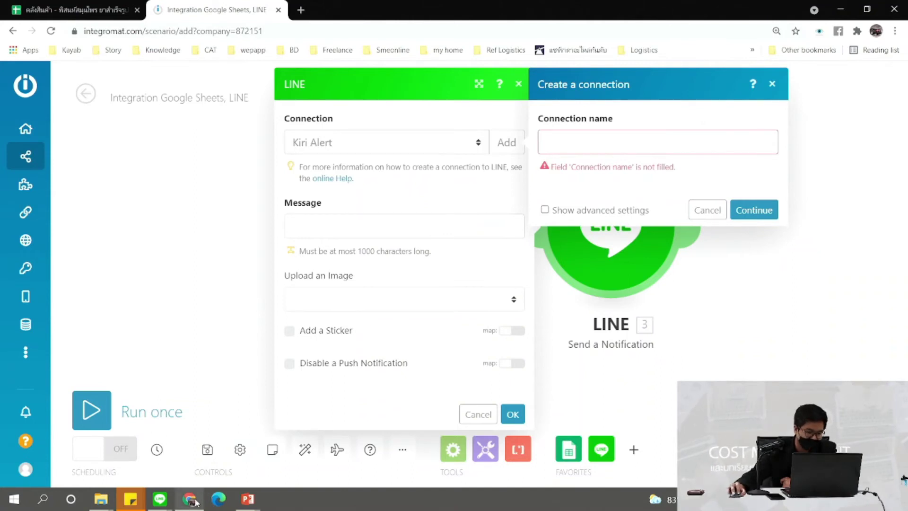
Open the Kiri group chat in LINE, examine its member list for LINE Notify, and close the chat windows
mouse_move(196, 502)
click(176, 483)
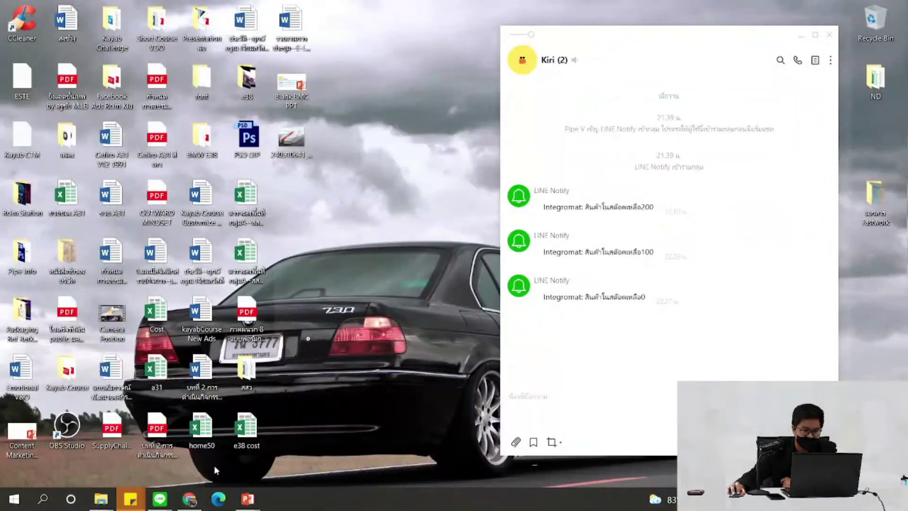
click(189, 499)
click(551, 60)
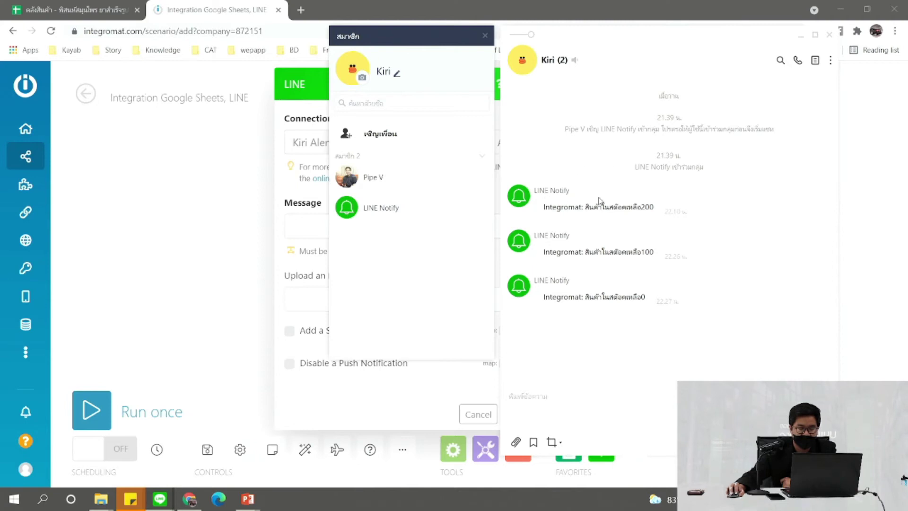
click(804, 37)
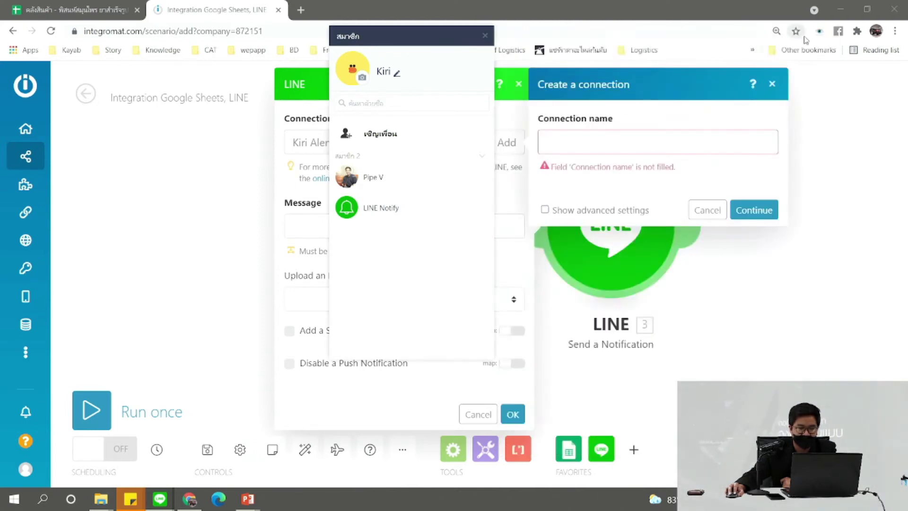
click(485, 36)
Create the LINE connection under the name "kiri 5" and close LINE's login window
click(634, 148)
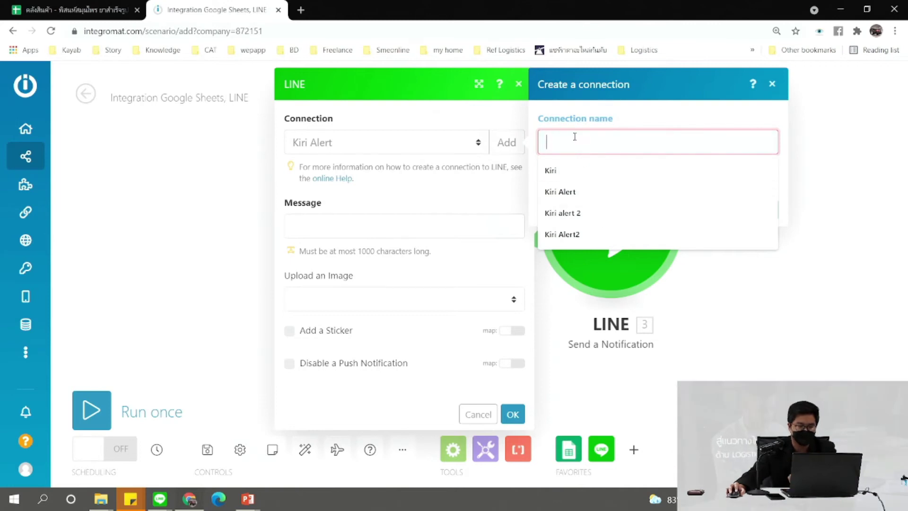
text(kiri 5)
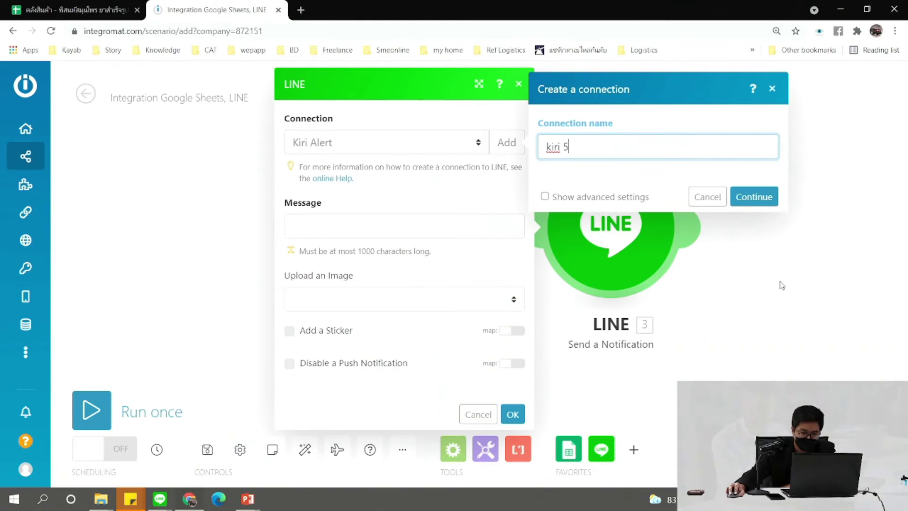
click(754, 196)
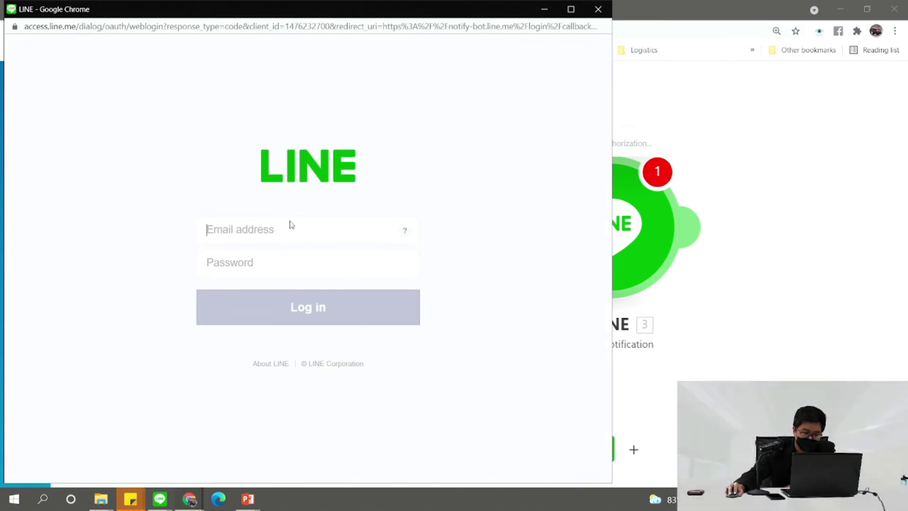
click(279, 226)
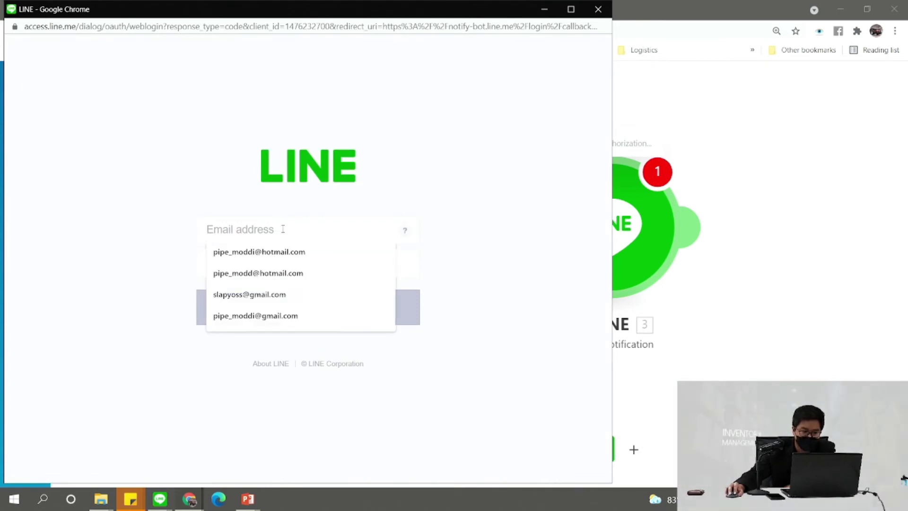
click(395, 189)
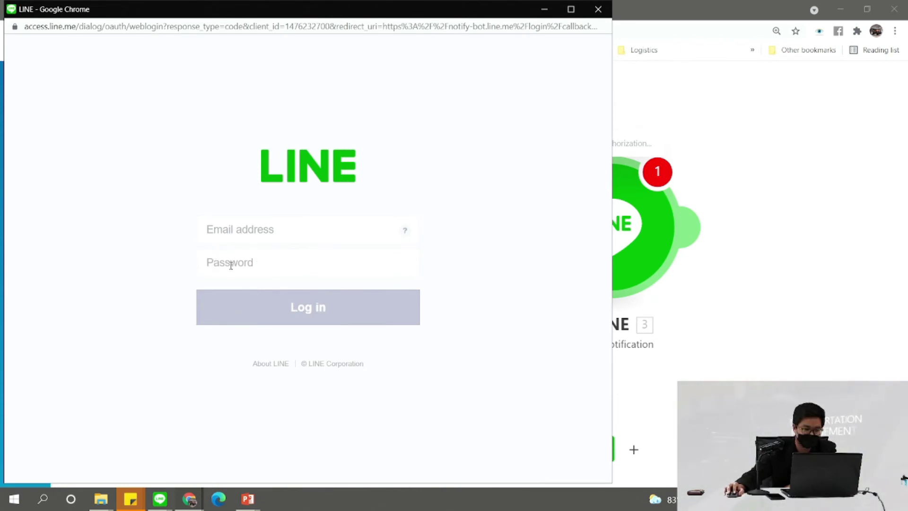
drag(357, 2, 488, 45)
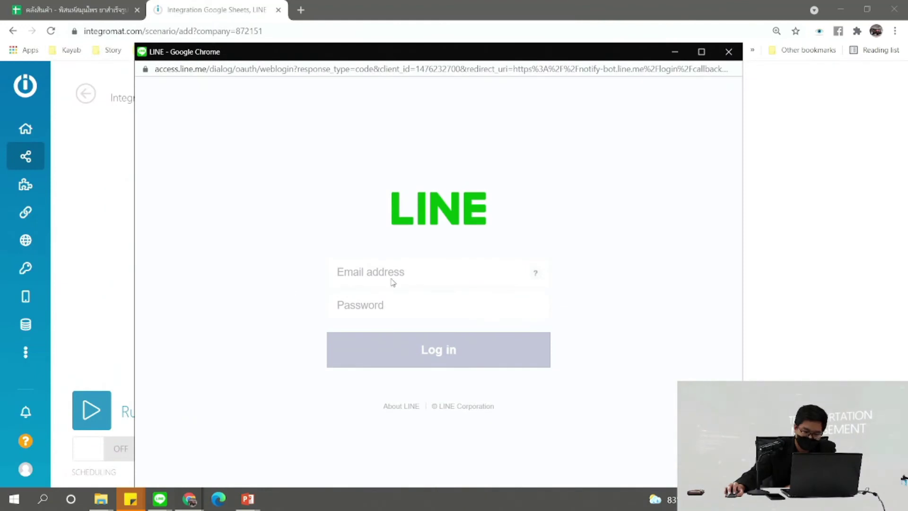
click(731, 53)
Review the LINE Notify messages in the Kiri group chat and close the chat
mouse_move(164, 503)
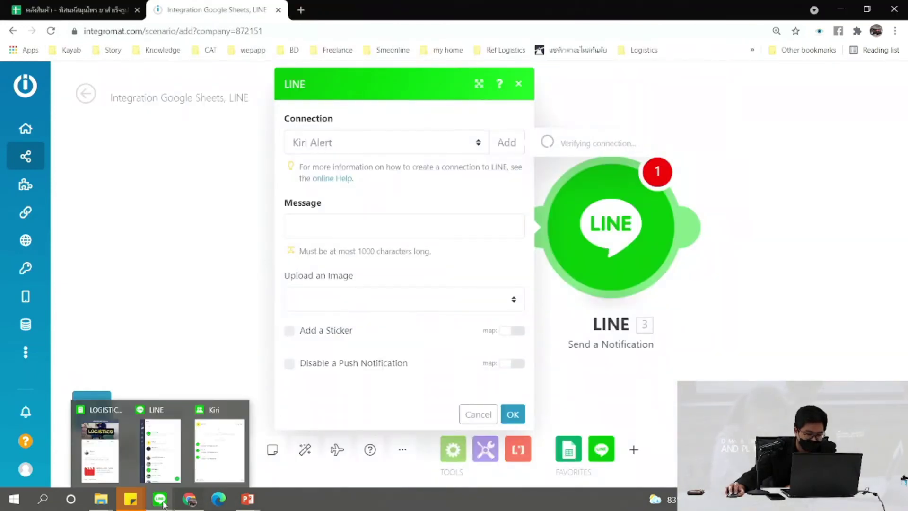
click(220, 447)
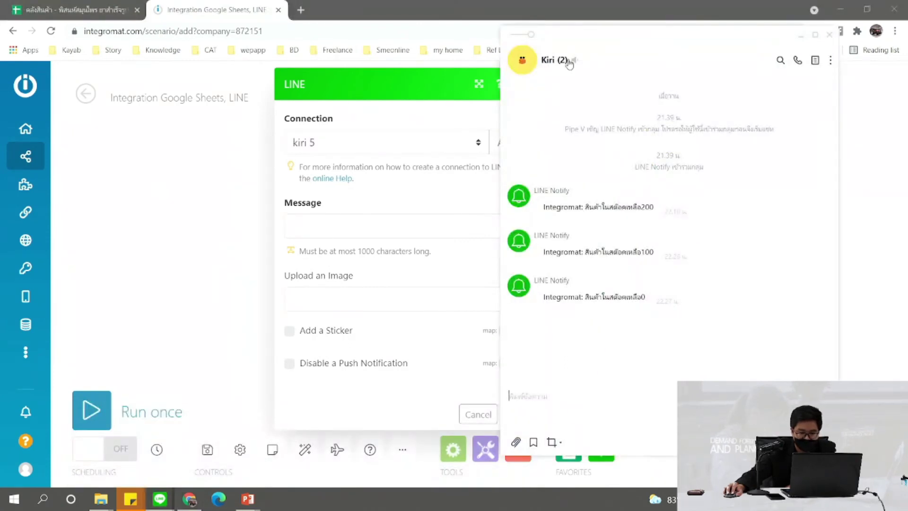
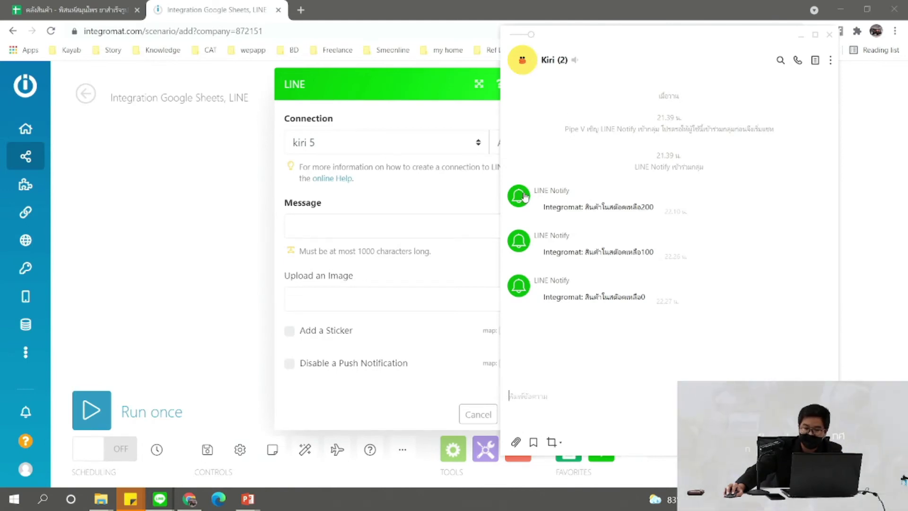
click(830, 34)
click(506, 142)
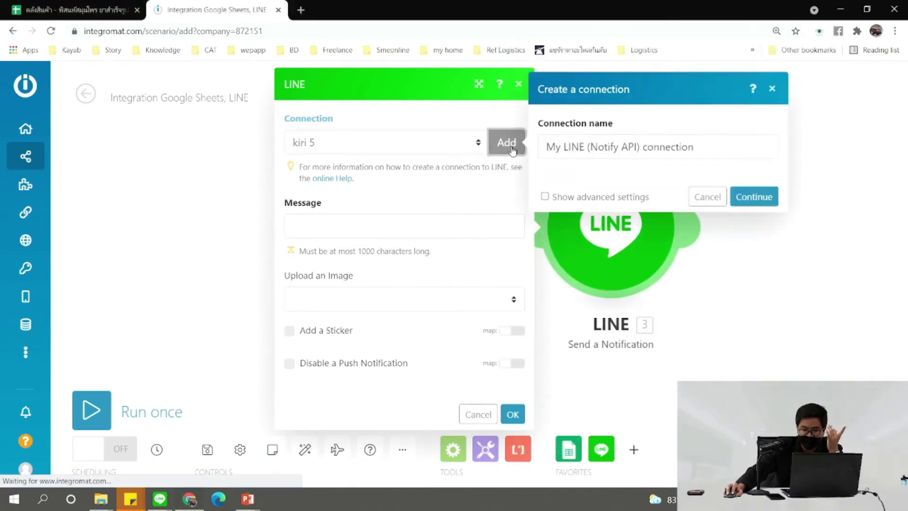
click(710, 146)
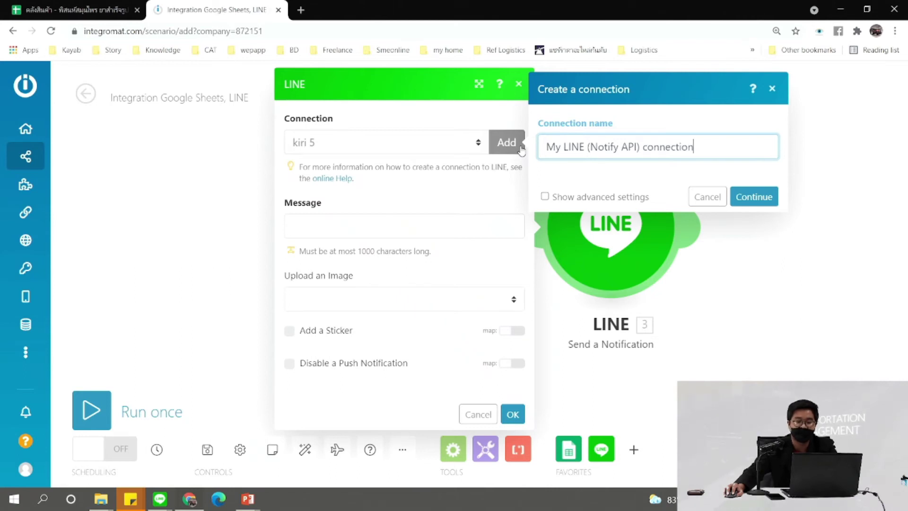
click(708, 196)
Examine the Stock Quantity column of the Storage sheet in the stock workbook and return to the LINE notification settings
click(400, 233)
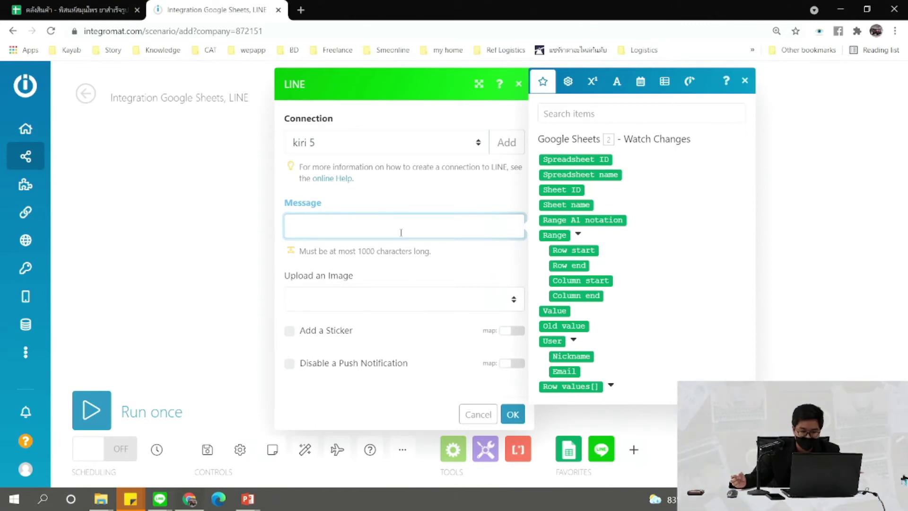
click(34, 4)
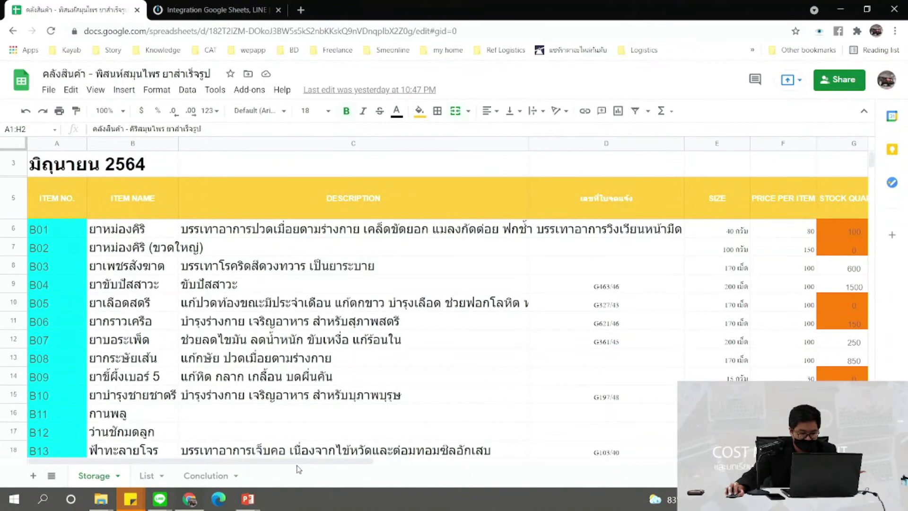
drag(298, 468, 387, 468)
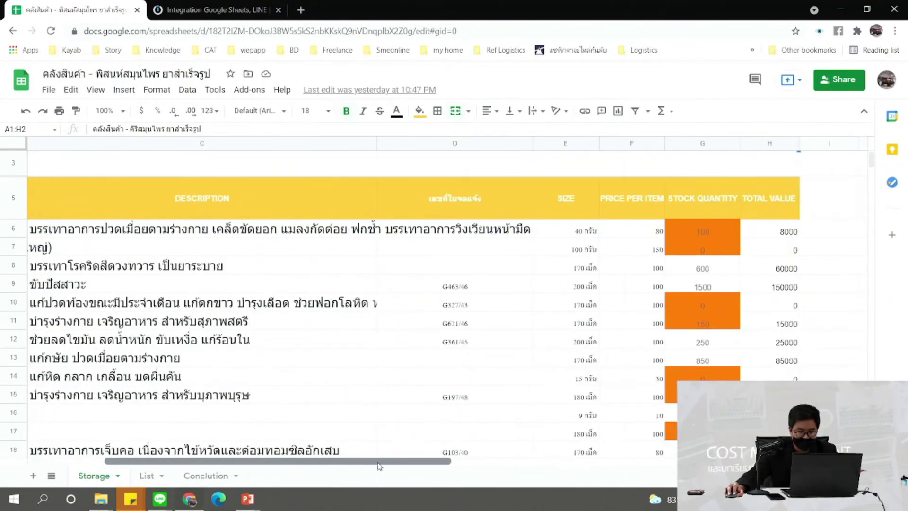
scroll(708, 148, up, 1)
click(709, 144)
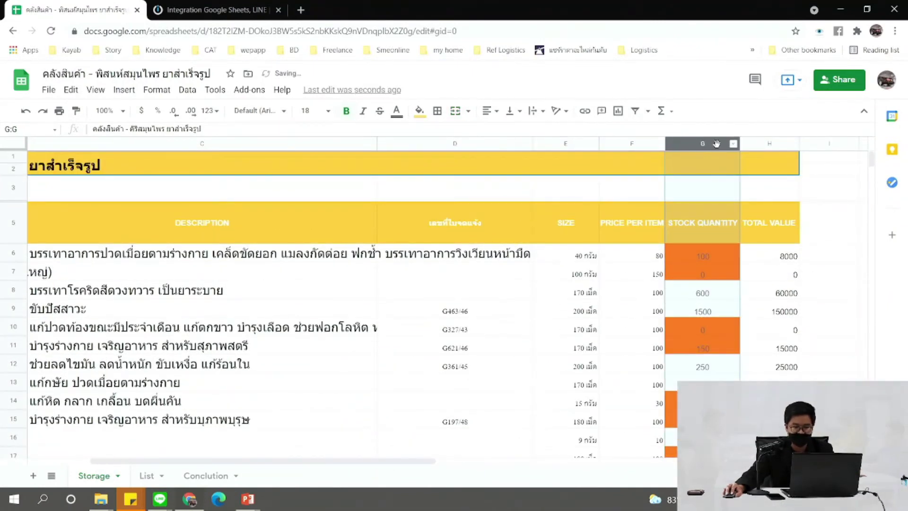
scroll(696, 194, down, 4)
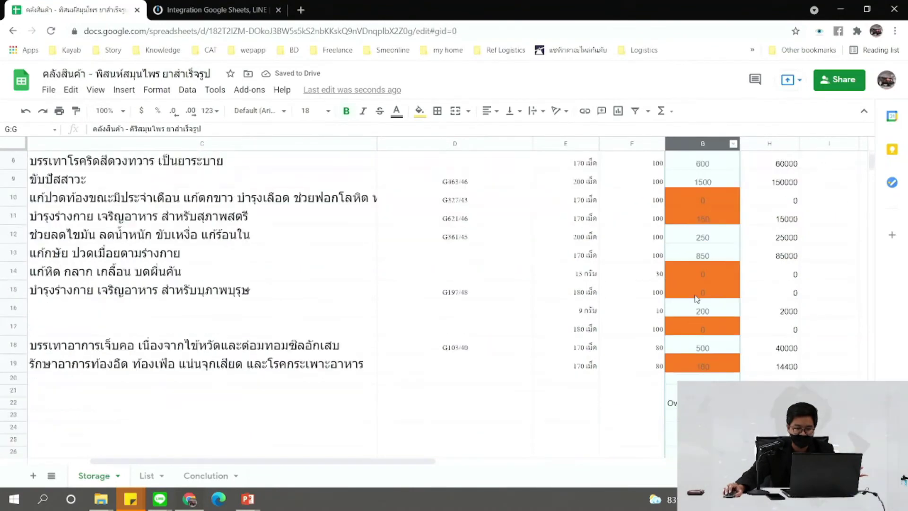
scroll(683, 246, up, 4)
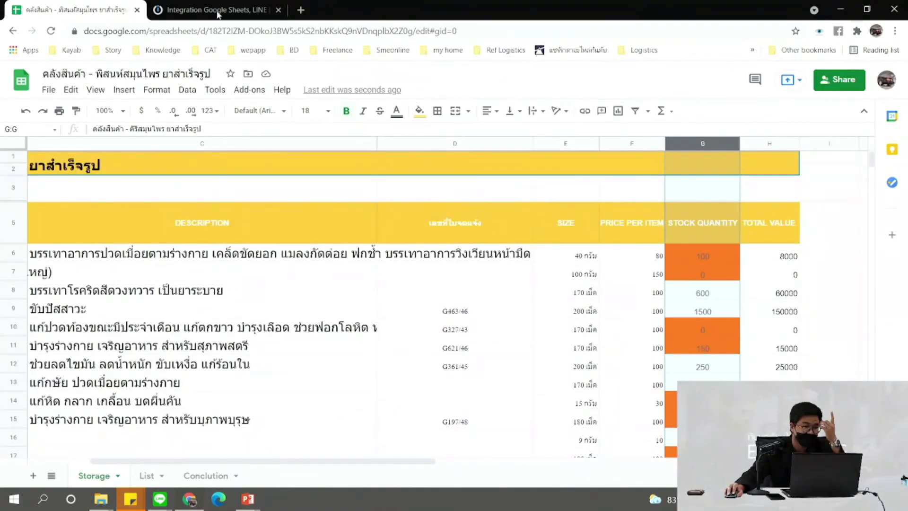
key(ctrl+Tab)
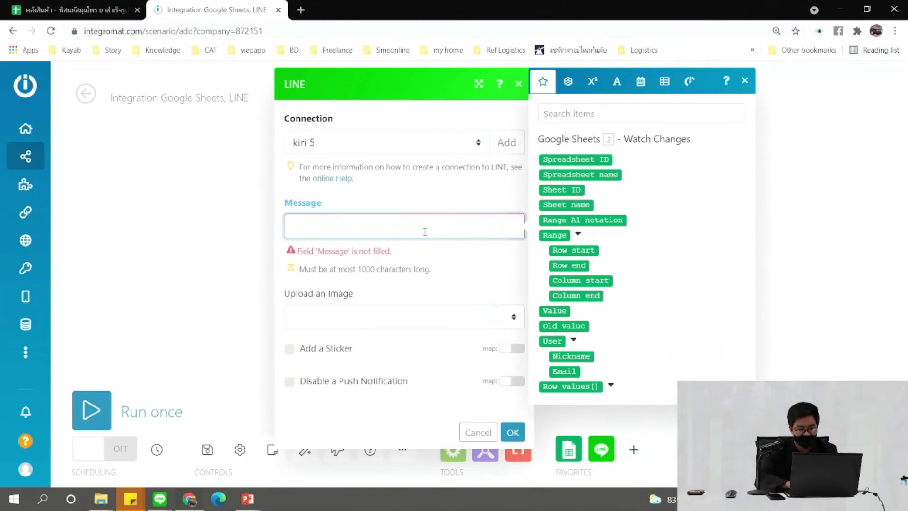
Enter "สินค้าคงเหลือ เหลือเพียง" as the opening text of the LINE notification message
text(มี)
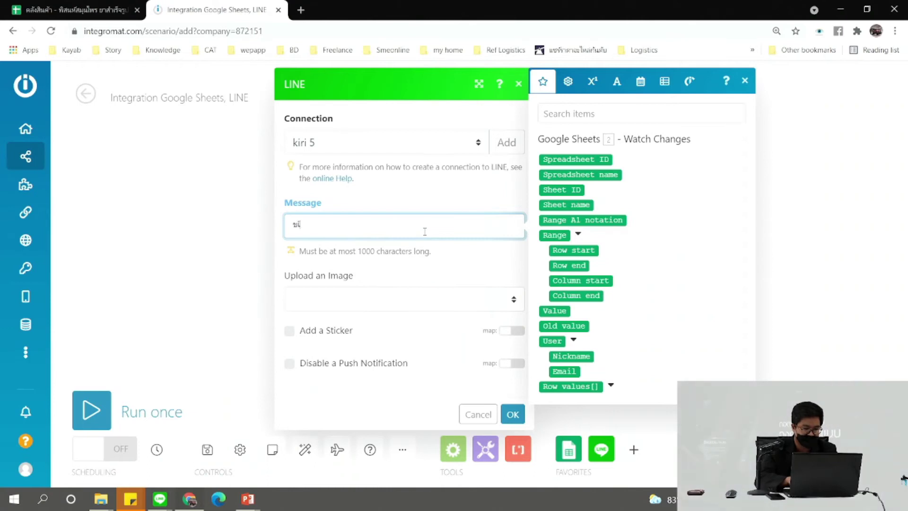
text(ูลสินค้)
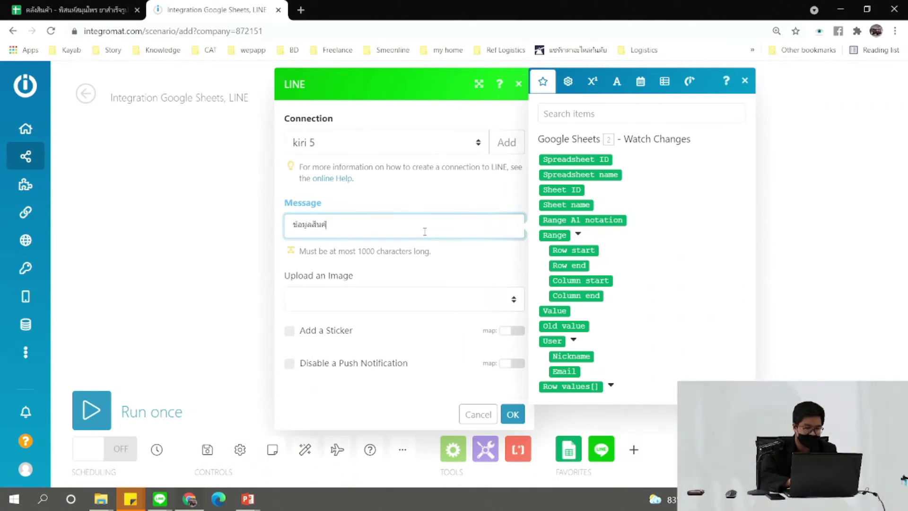
text(าคงเหลือ)
key(ctrl+a)
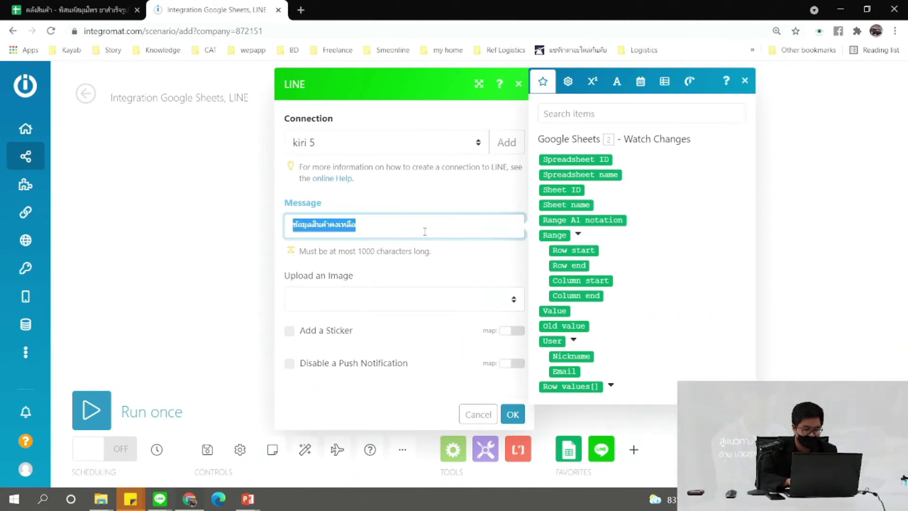
text(สินค้าคงเหลือ เหลือเพียง)
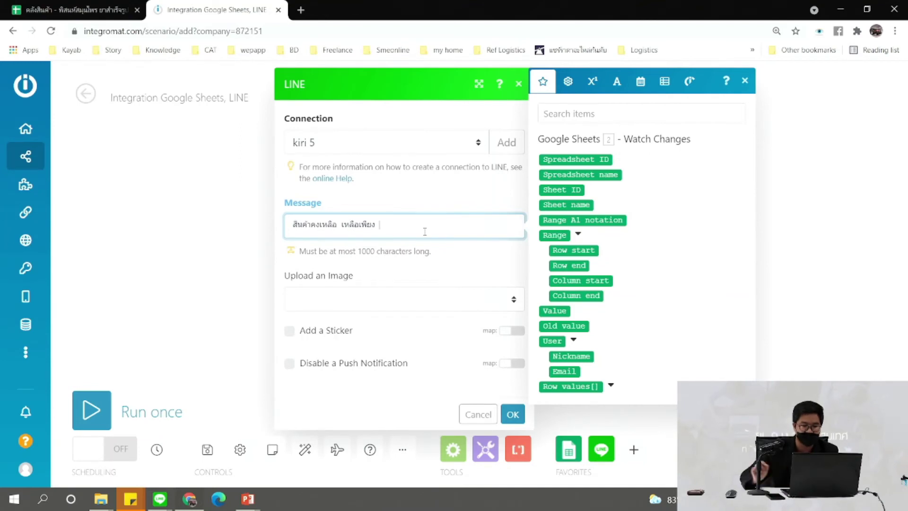
Check the stock quantity column in the sheet and append the row value of column G to the LINE message
key(ctrl+Tab)
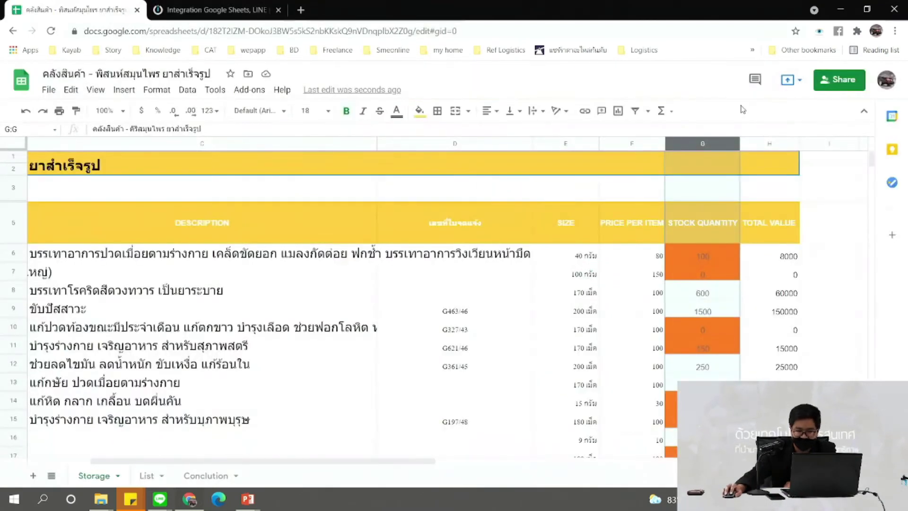
key(ctrl+Tab)
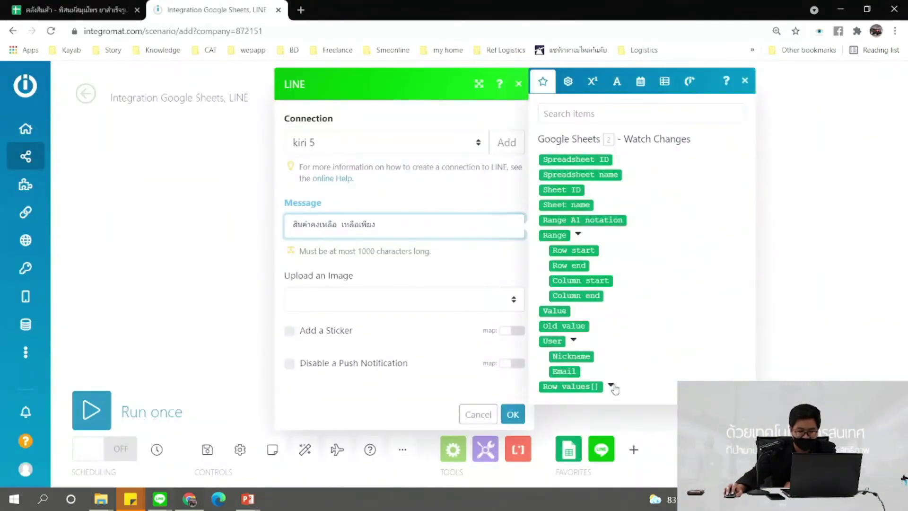
click(611, 385)
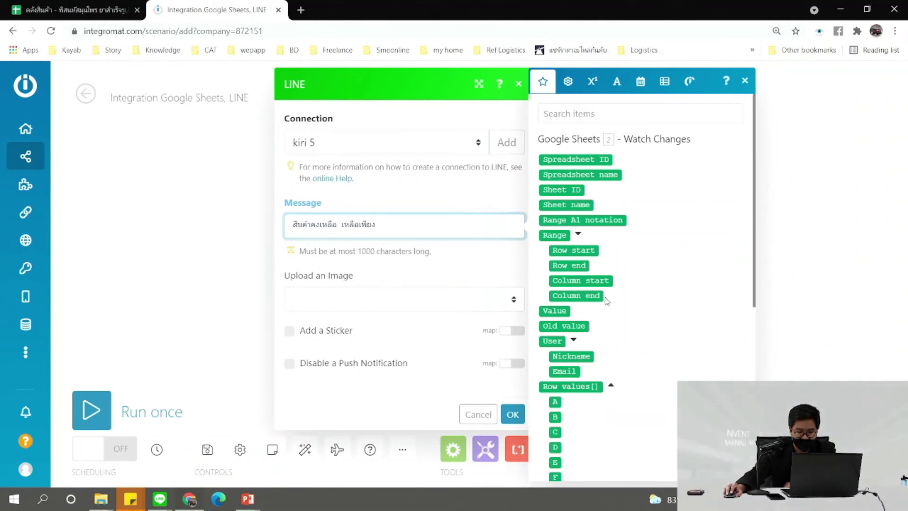
scroll(609, 385, down, 2)
click(555, 414)
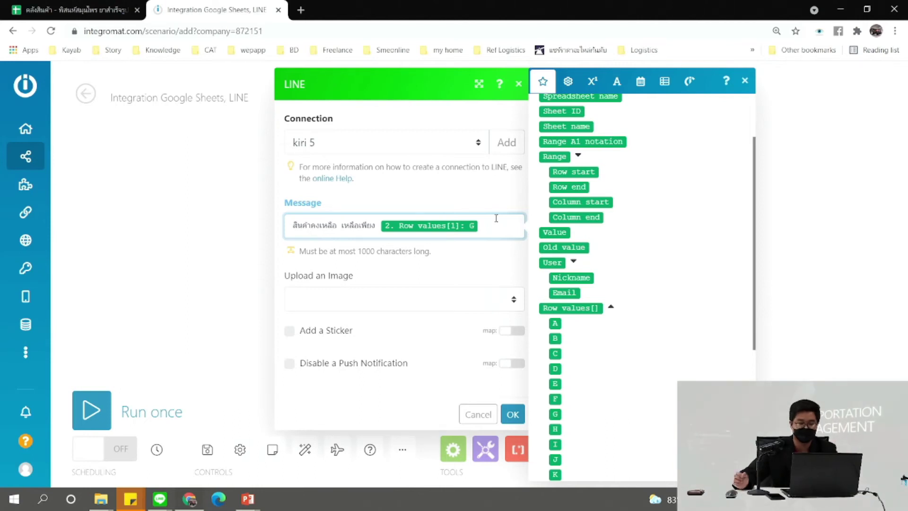
Compare with the earlier LINE Notify messages in the Kiri group chat, and return to the module's message text
mouse_move(160, 498)
click(190, 442)
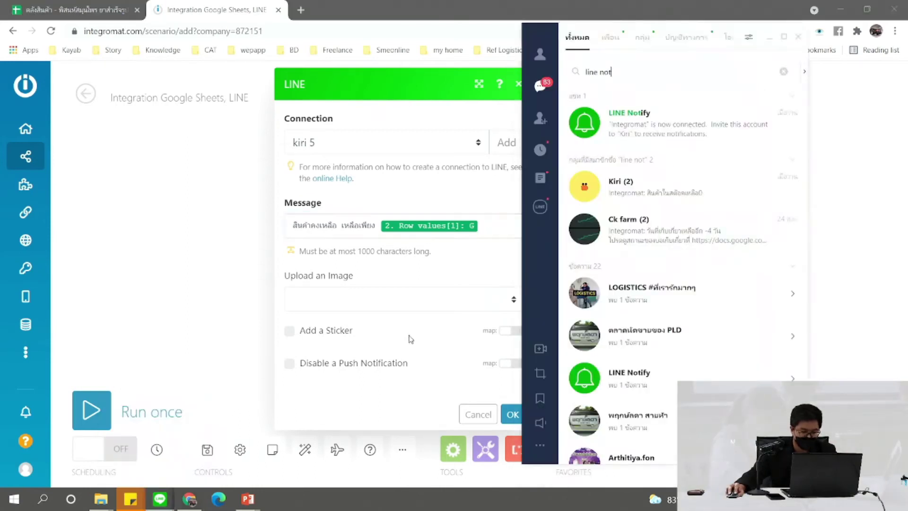
click(662, 194)
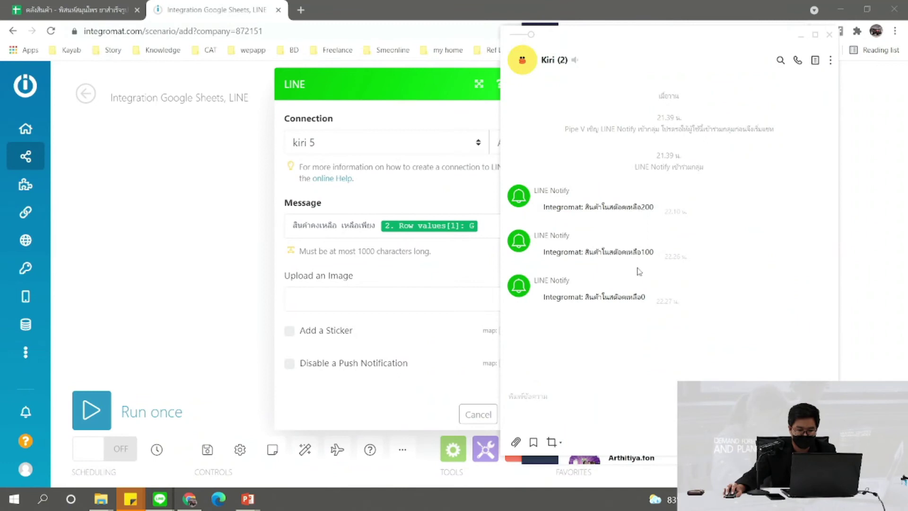
drag(765, 25, 785, 26)
drag(709, 79, 760, 90)
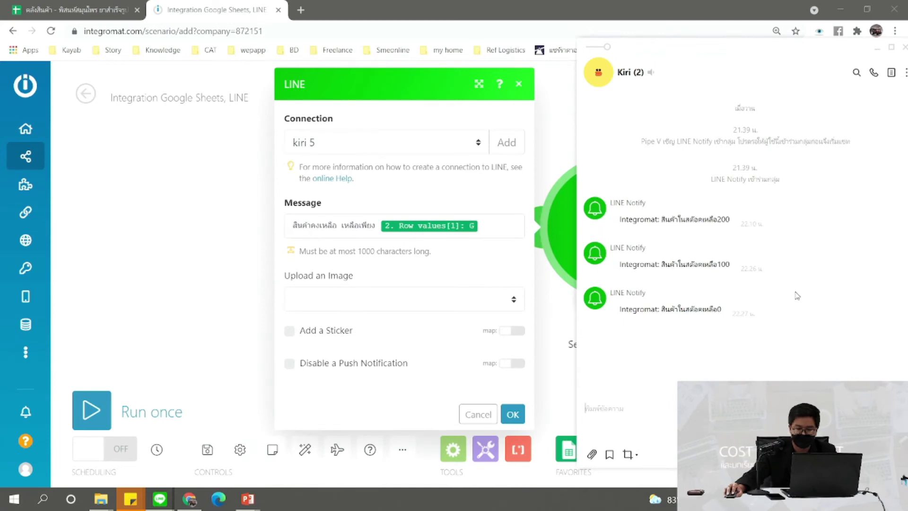
click(492, 227)
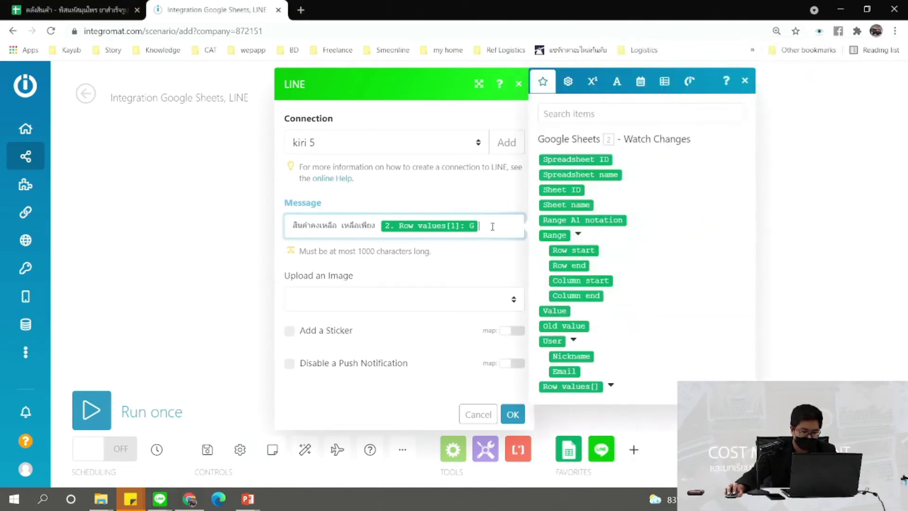
Try the By URL option for the notification's image upload and clear the choice again
click(515, 304)
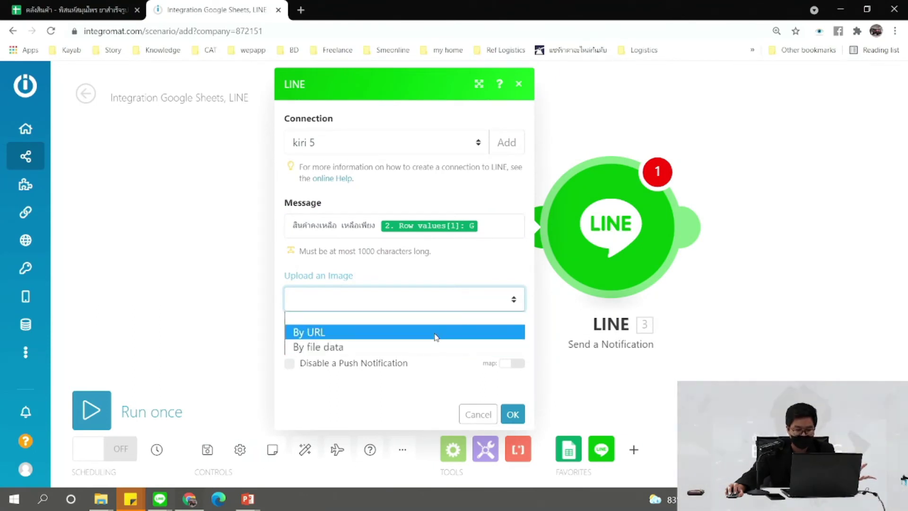
click(435, 337)
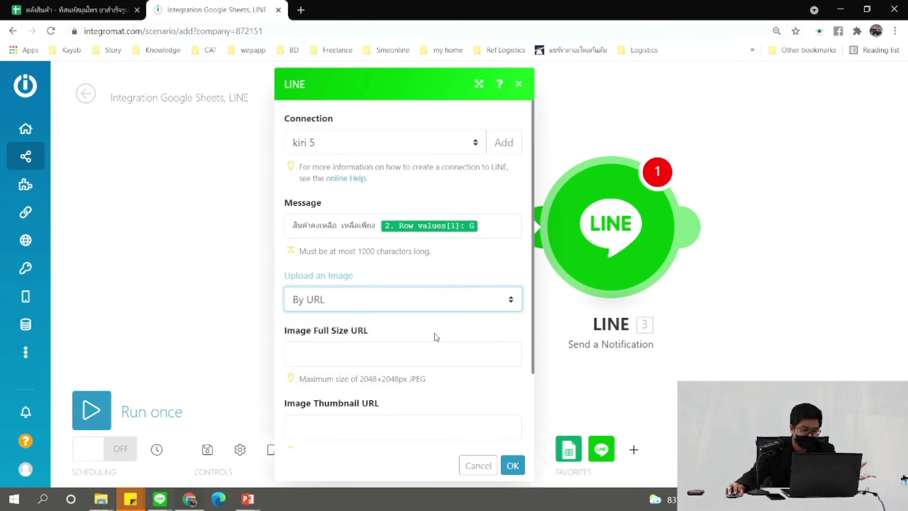
scroll(433, 352, down, 1)
click(493, 260)
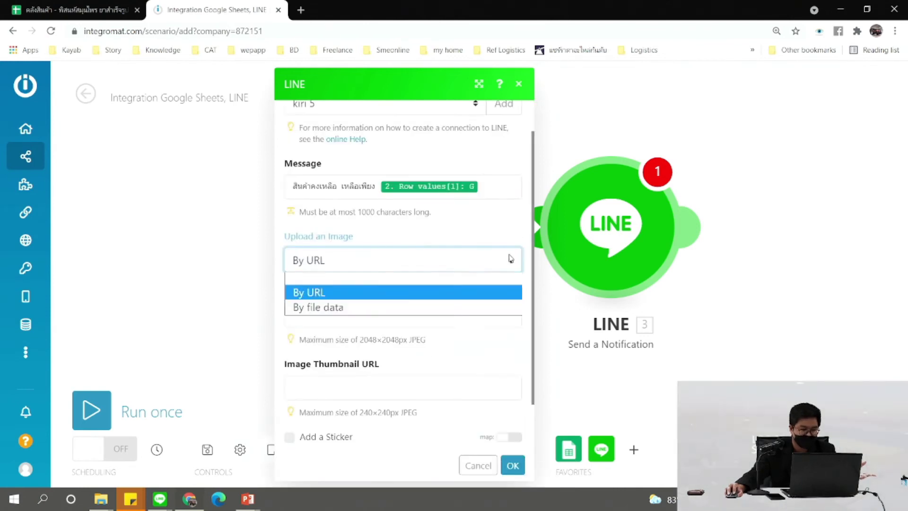
click(480, 277)
Append "สามารถดูรายการ Stock ได้ที่" to the LINE message after the column G value
click(503, 229)
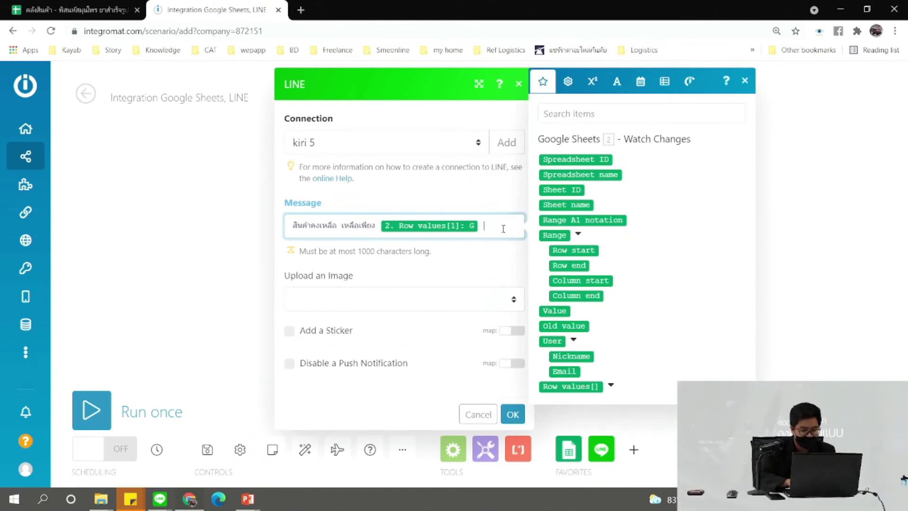
text(กรุณา)
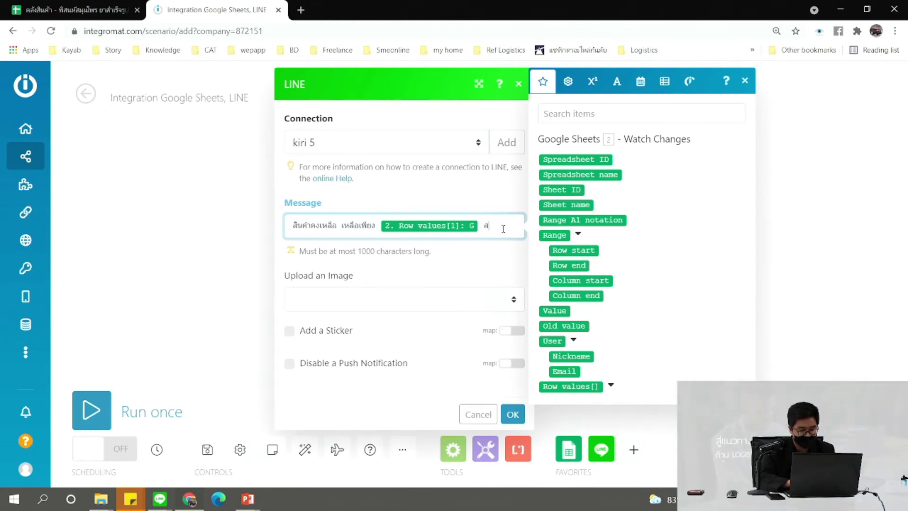
text(ราย)
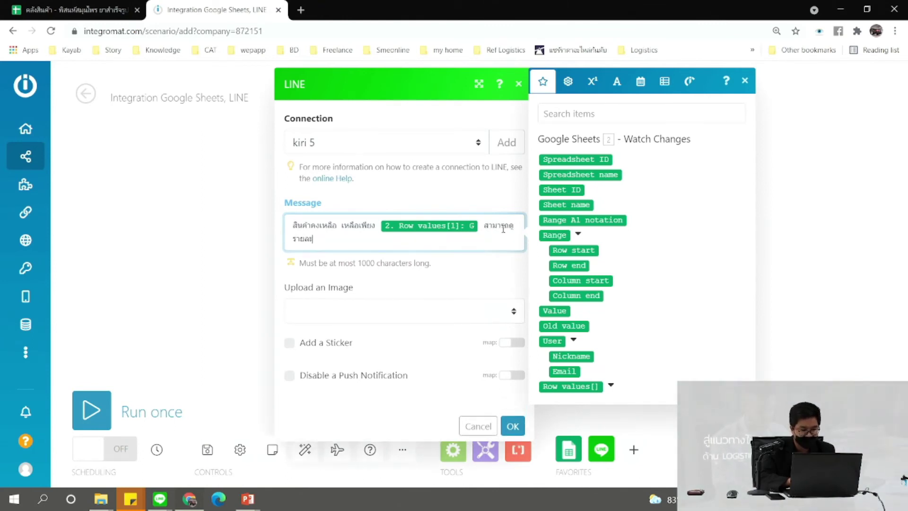
text(การส)
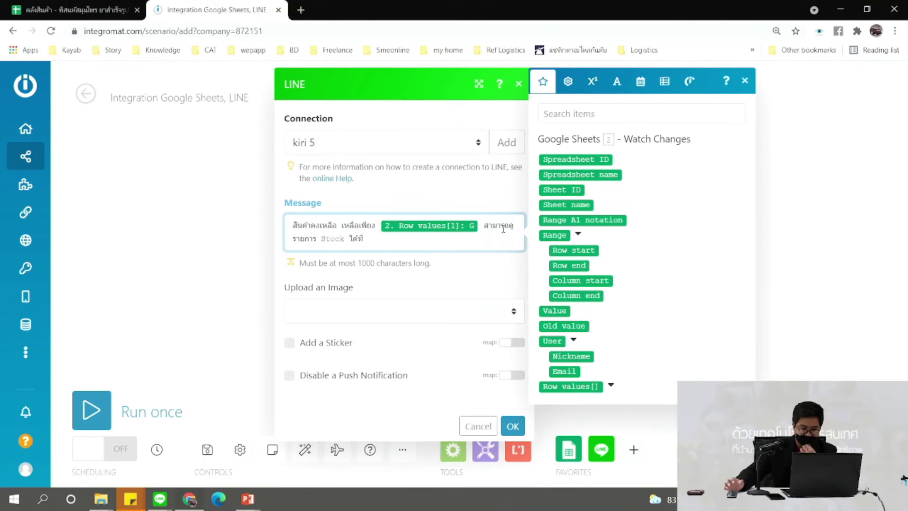
Copy the stock workbook's web address and paste it at the end of the LINE message
click(126, 6)
click(203, 32)
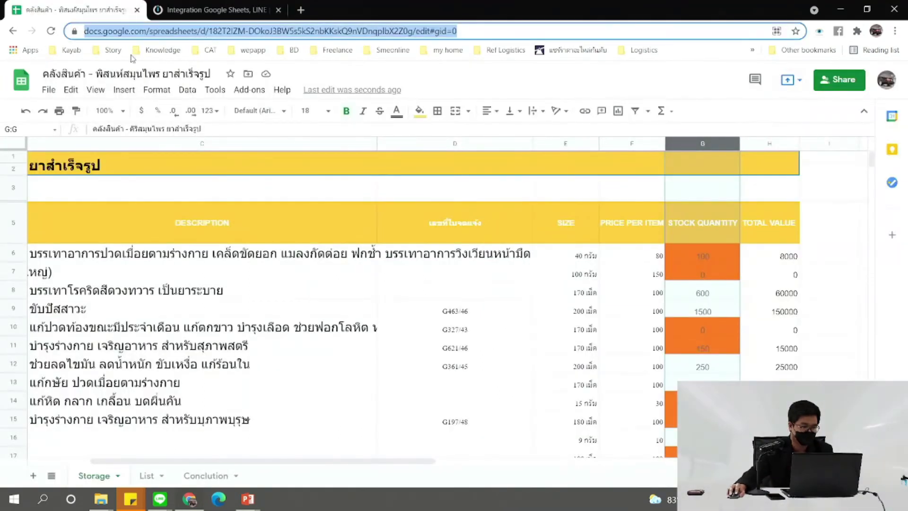
key(ctrl+c)
click(217, 10)
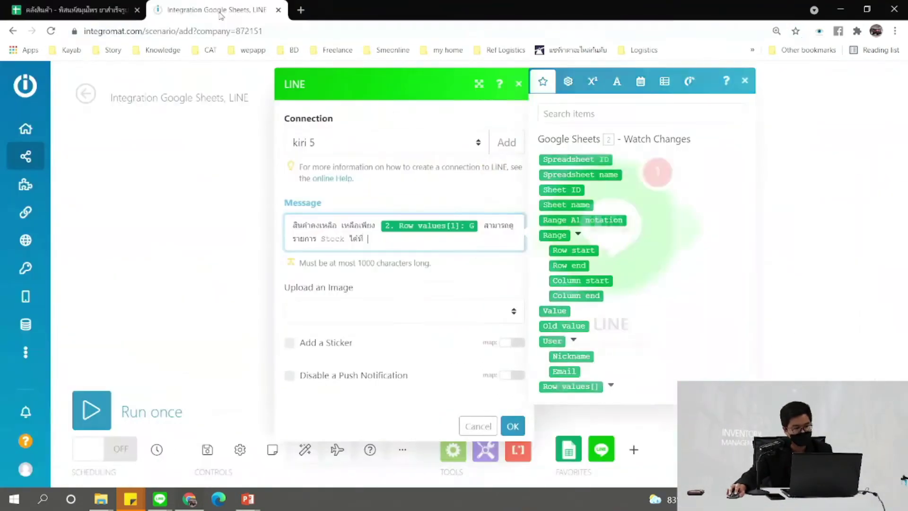
key(ctrl+v)
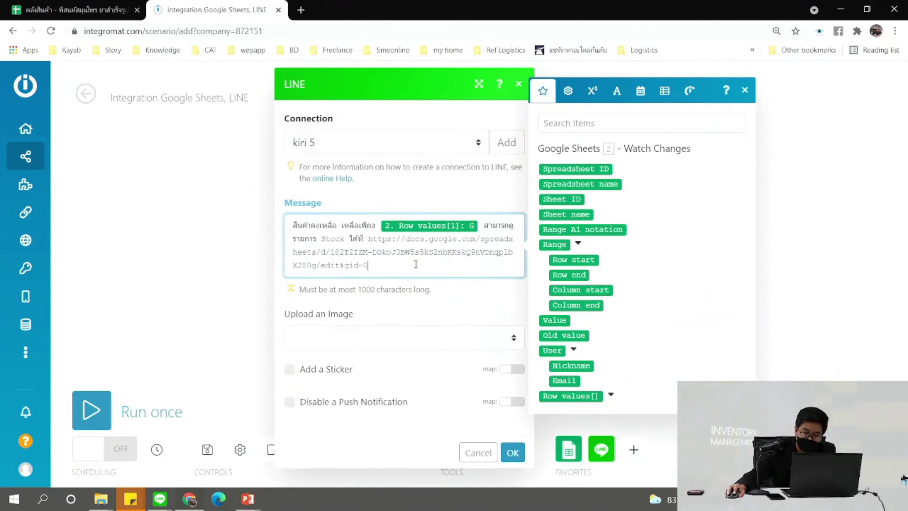
mouse_move(391, 266)
mouse_down()
mouse_move(385, 252)
mouse_move(397, 274)
mouse_up()
click(391, 252)
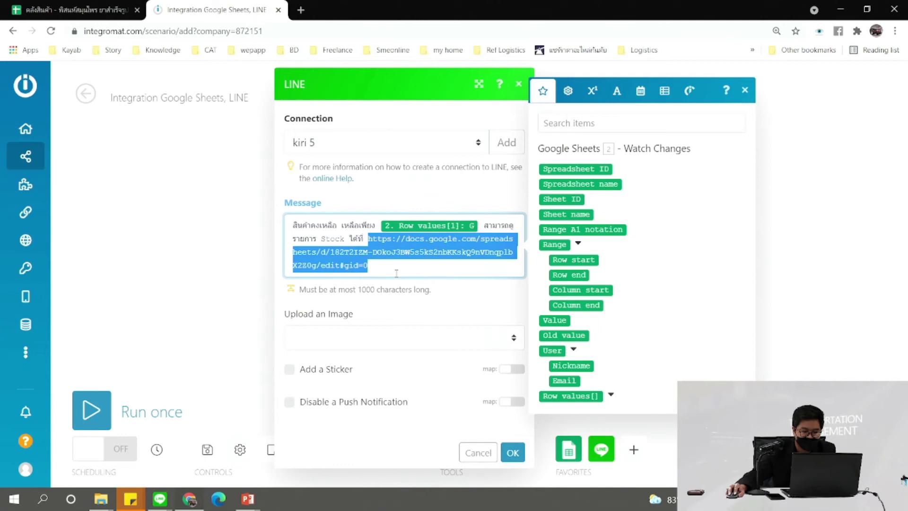
drag(364, 239, 410, 290)
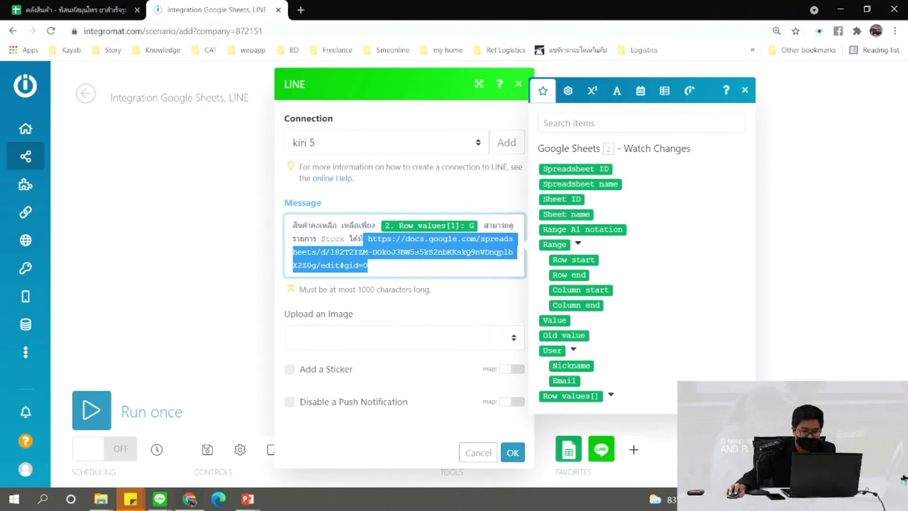
Check the highlighted low quantities in the sheet's Stock Quantity column, and confirm the LINE module's notification settings
click(64, 10)
click(565, 290)
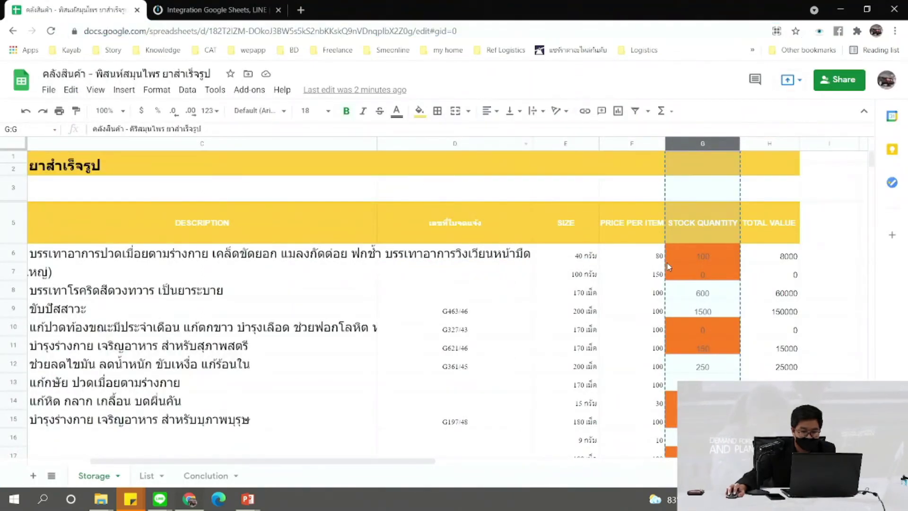
click(688, 255)
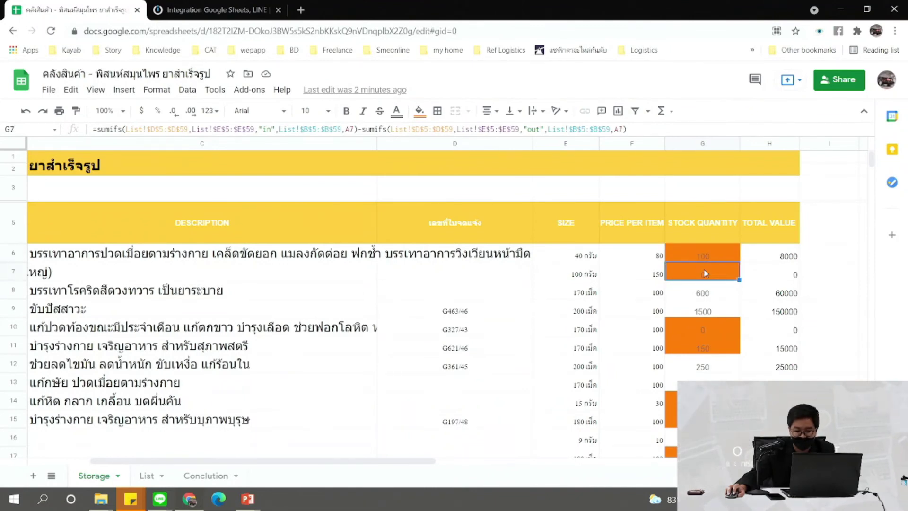
click(710, 346)
click(213, 9)
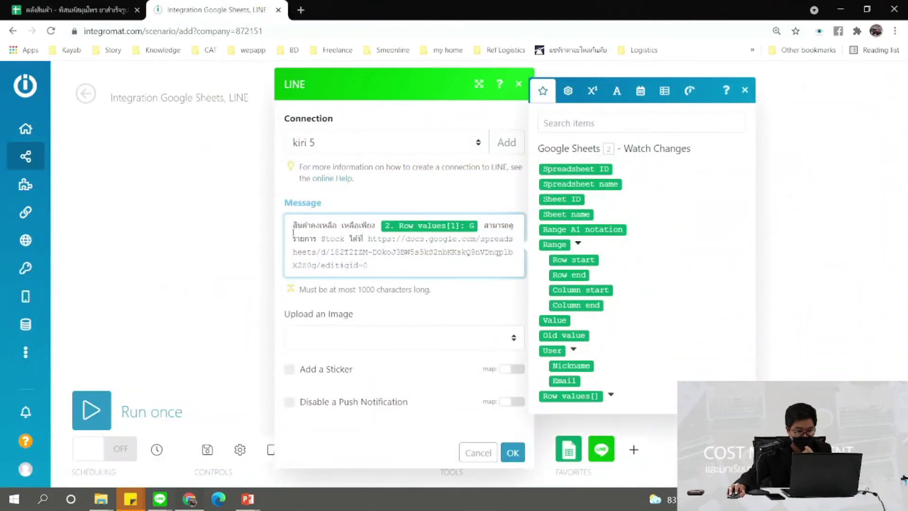
click(513, 453)
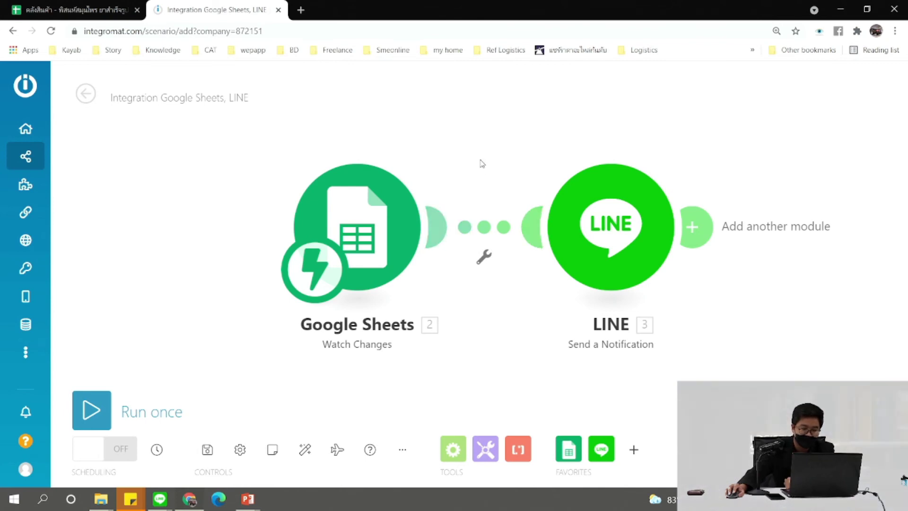
Add a filter between the Google Sheets and LINE modules and label it "เติมสินค้า"
click(482, 230)
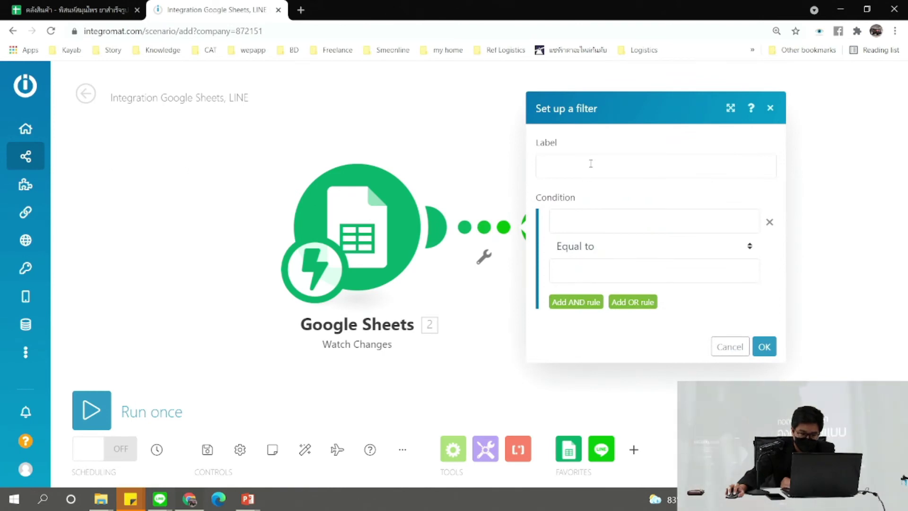
click(555, 172)
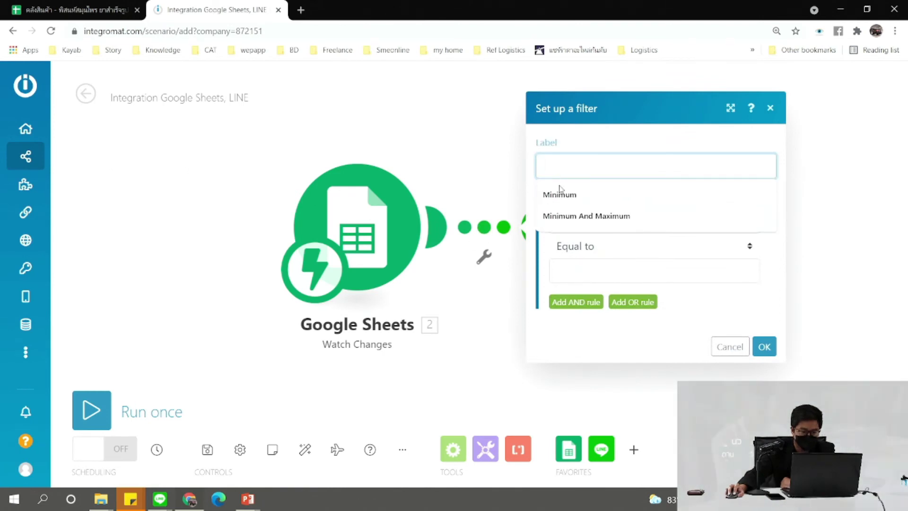
click(619, 202)
click(624, 218)
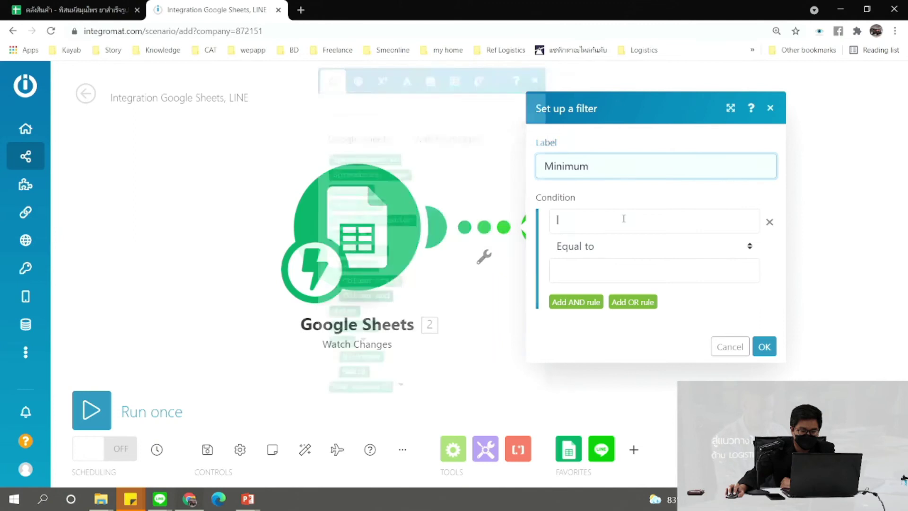
drag(600, 157, 467, 167)
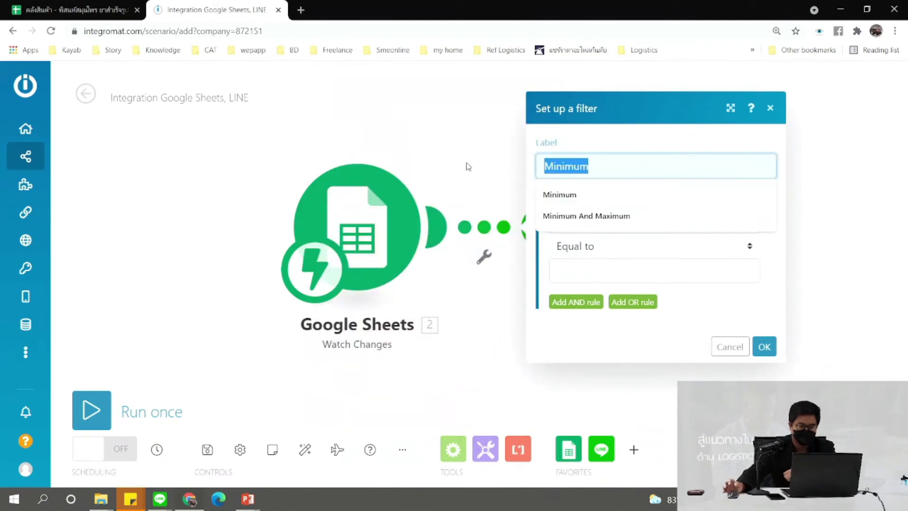
key(BackSpace)
text(Min)
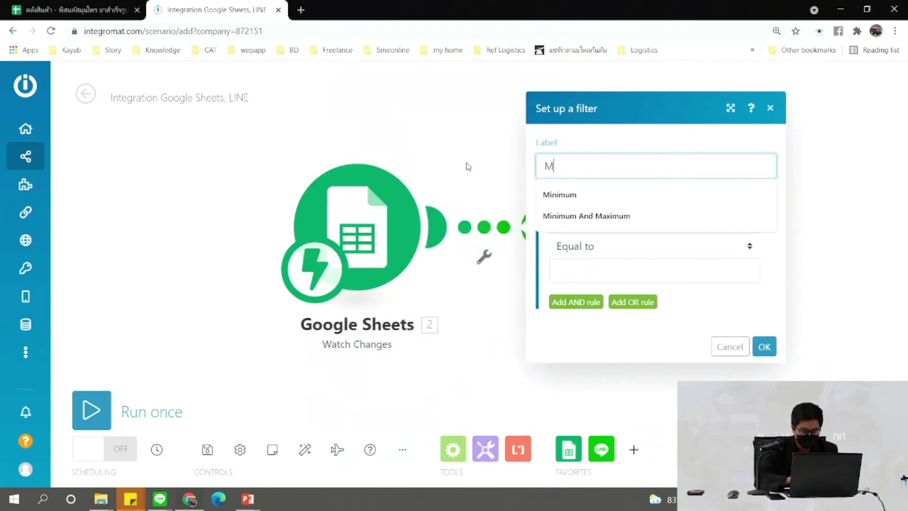
key(BackSpace)
key(BackSpace)
text(เติมสินค้า)
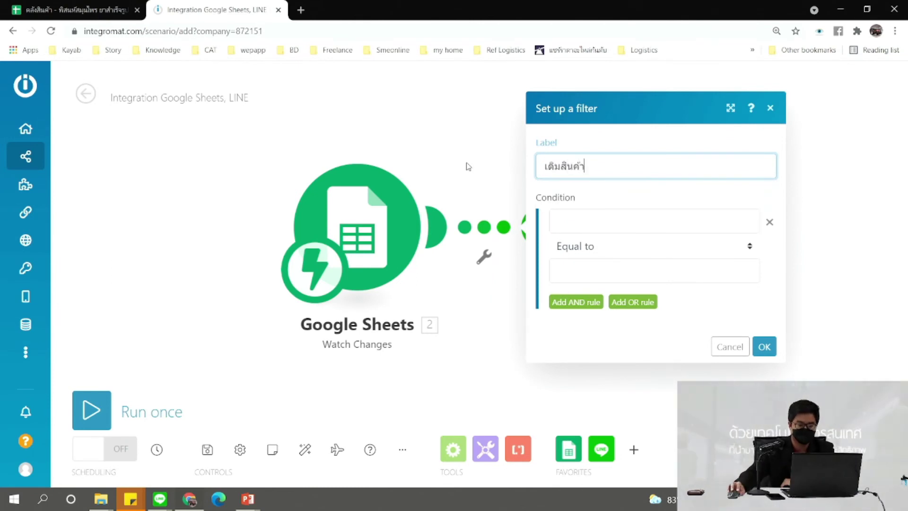
Set the filter condition's first value to column G from the Watch Changes row values
click(641, 223)
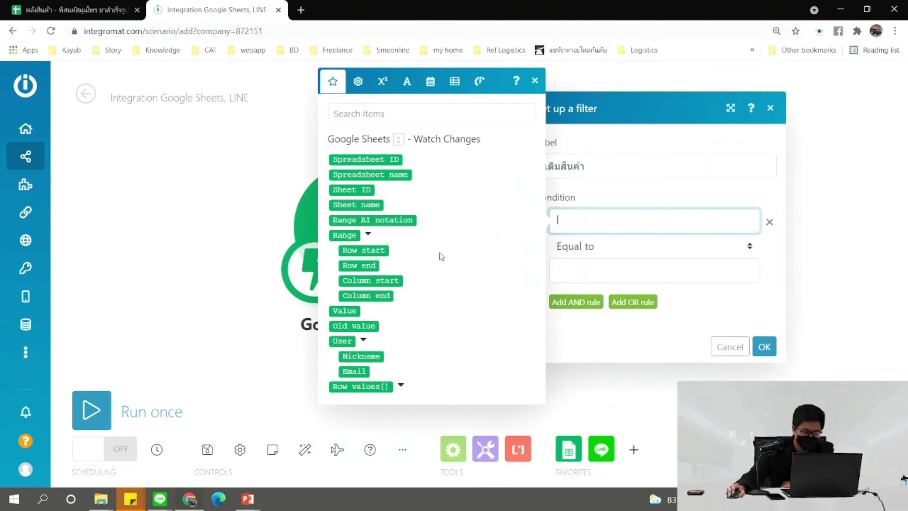
click(400, 385)
scroll(407, 359, down, 3)
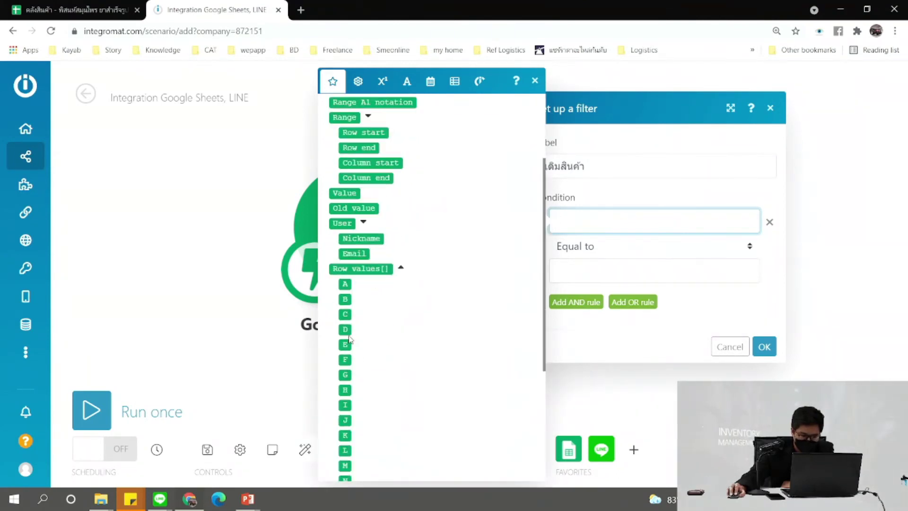
click(345, 375)
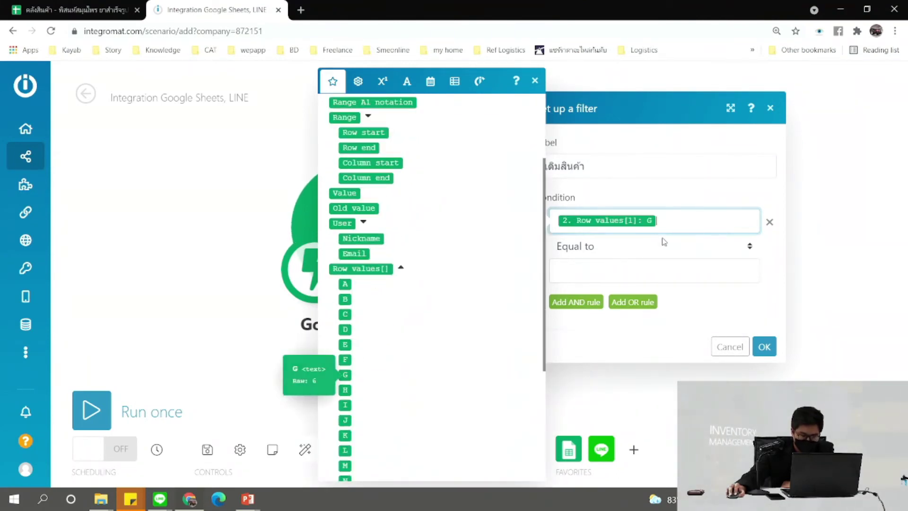
Check the highlighted low quantities in the Storage sheet's Stock Quantity column against the filter's comparison options
click(645, 272)
click(106, 4)
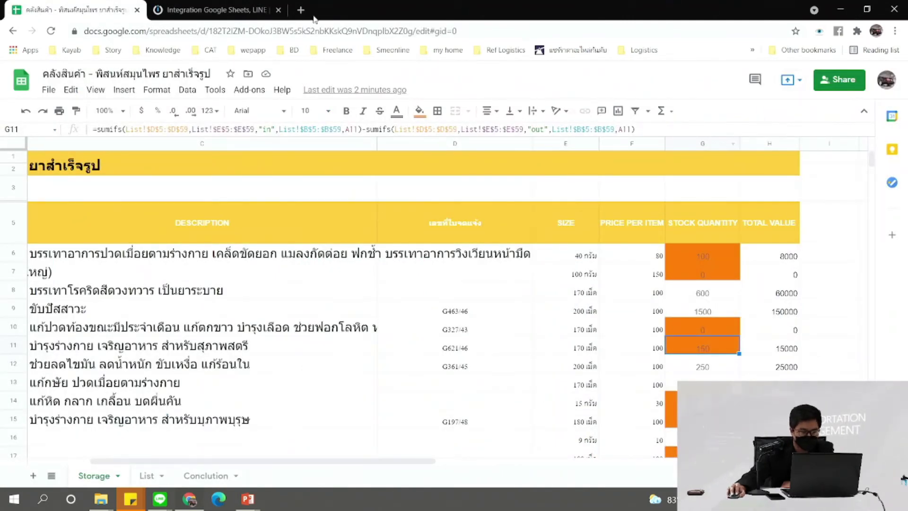
click(227, 10)
click(726, 253)
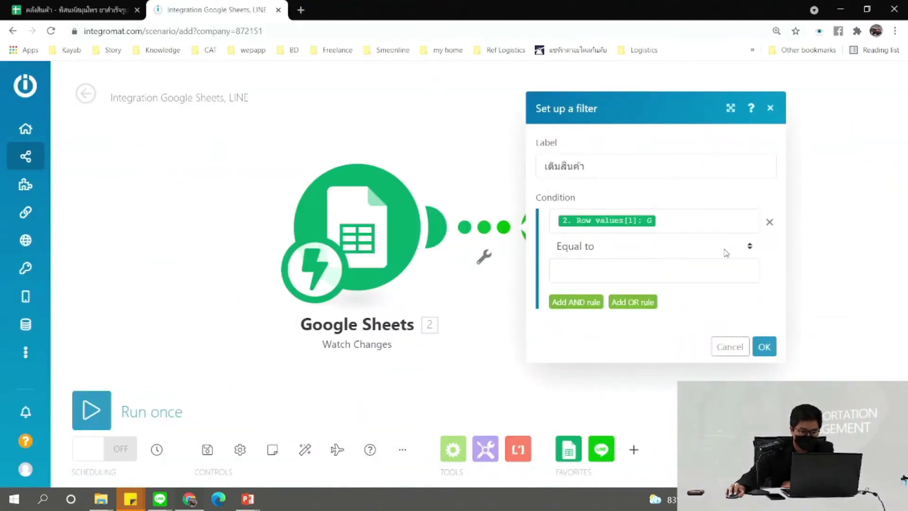
click(738, 246)
click(591, 65)
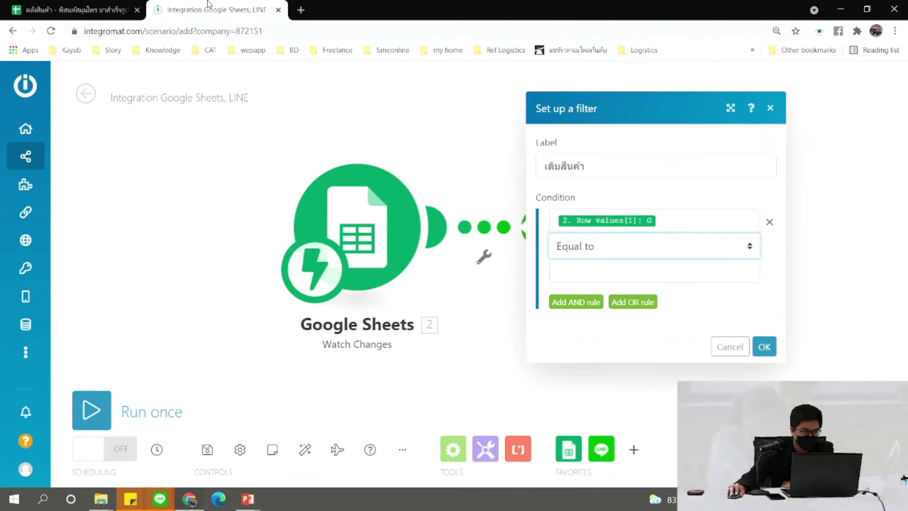
click(95, 10)
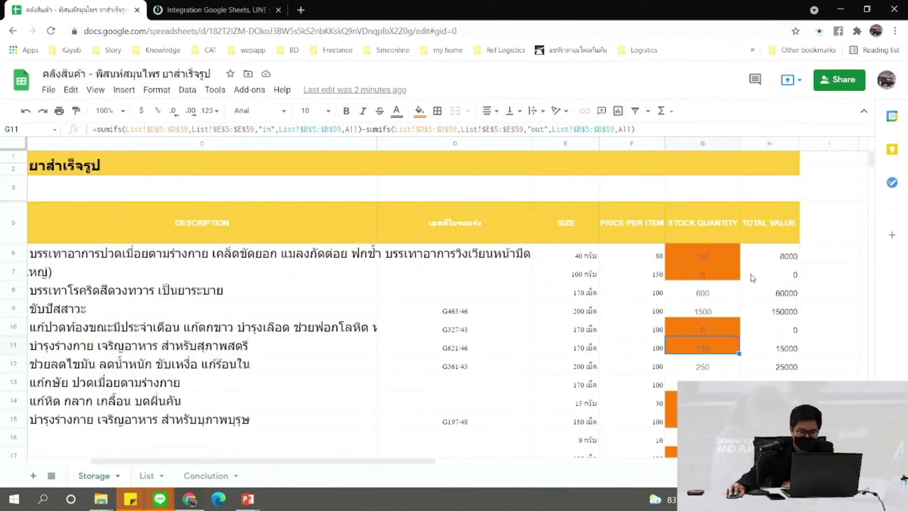
click(695, 329)
click(711, 344)
click(688, 329)
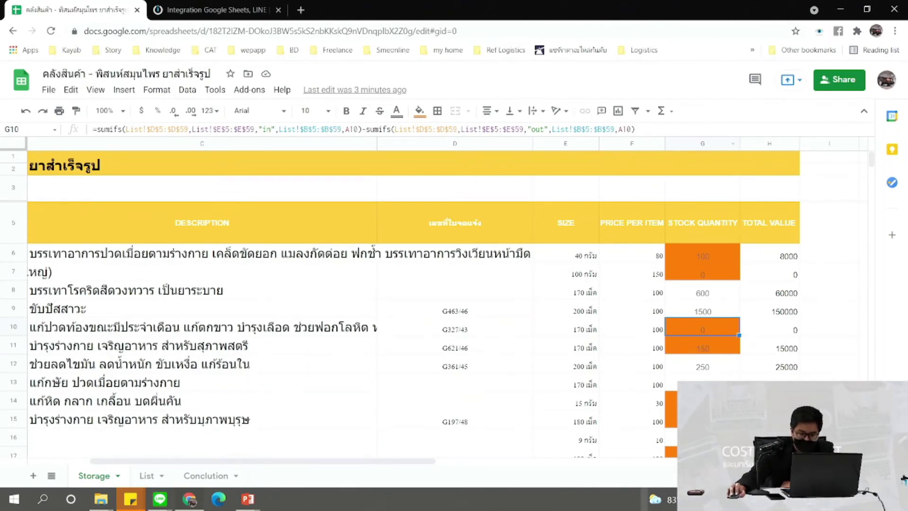
key(ctrl+Tab)
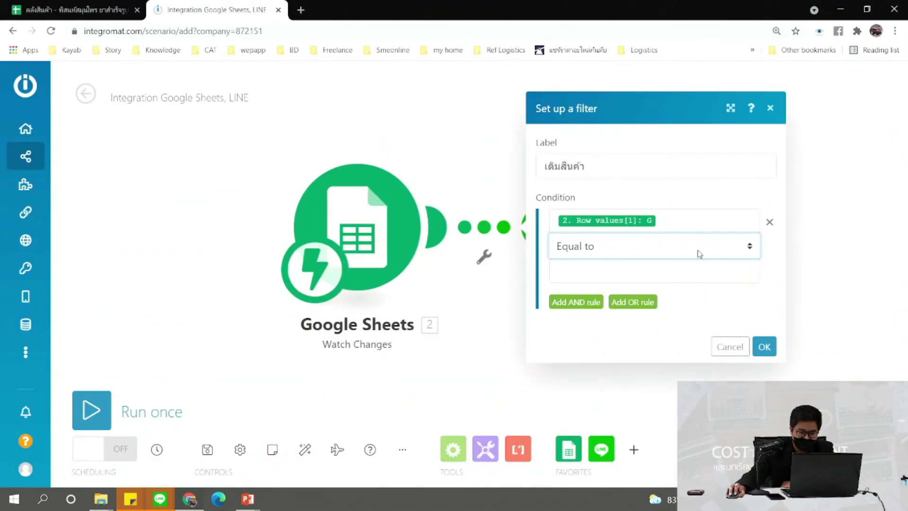
Set the filter condition to the numeric operator Less than with the value 200, and confirm the filter
click(740, 246)
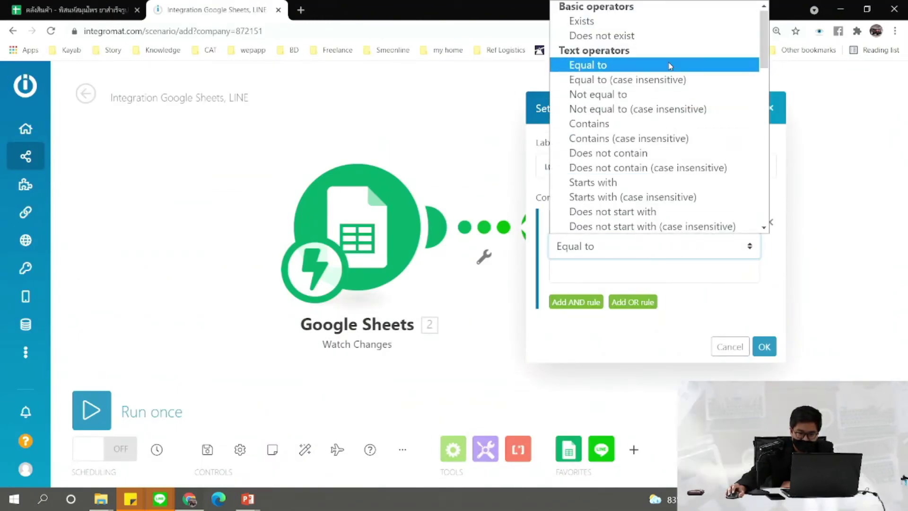
scroll(656, 62, down, 5)
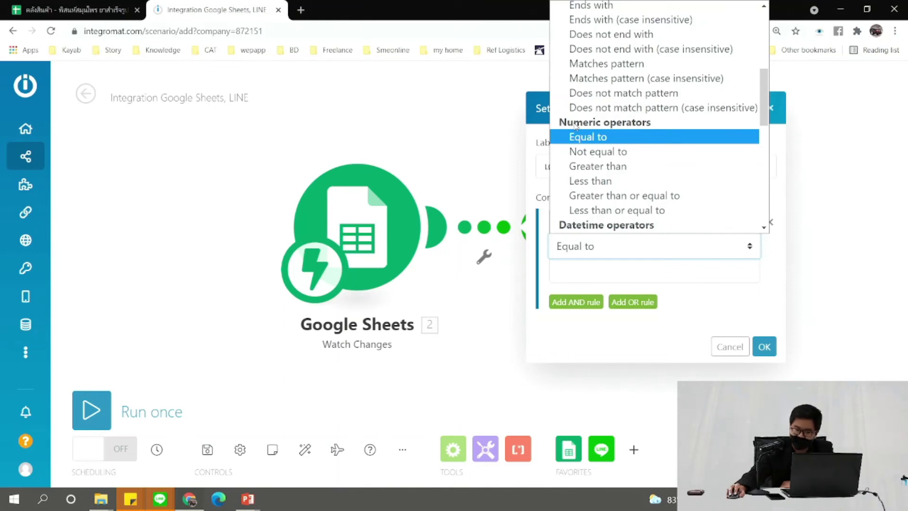
click(605, 182)
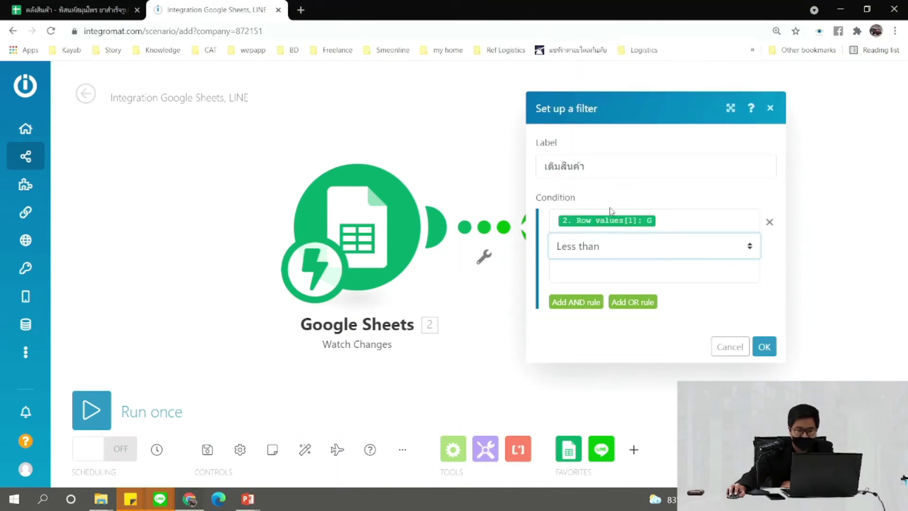
click(630, 255)
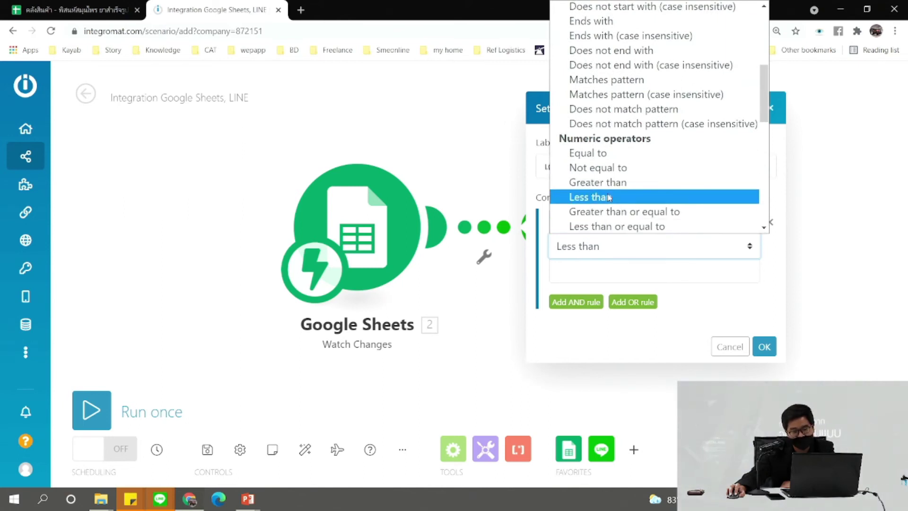
click(610, 197)
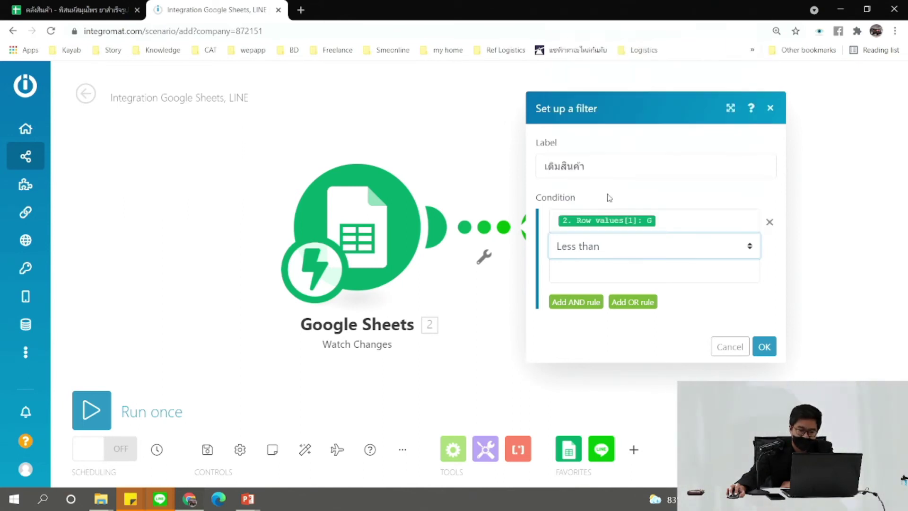
click(622, 270)
text(20)
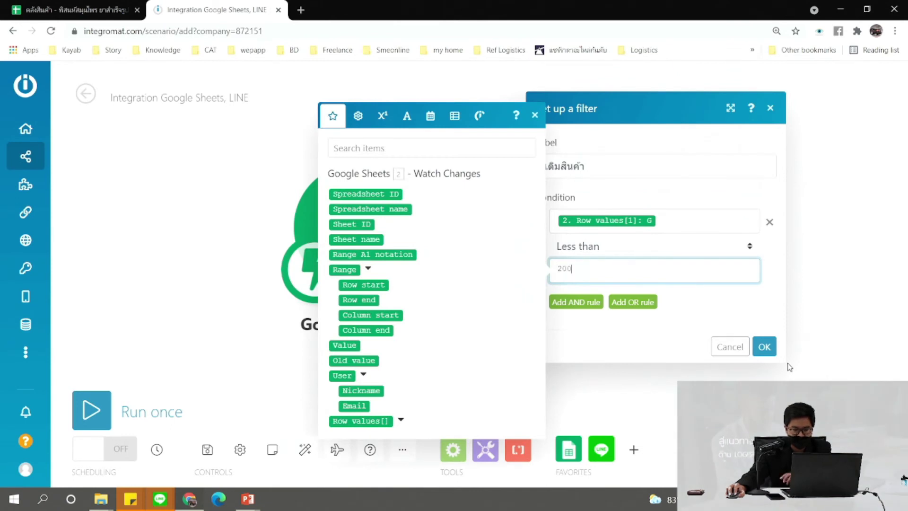
text(0)
click(764, 348)
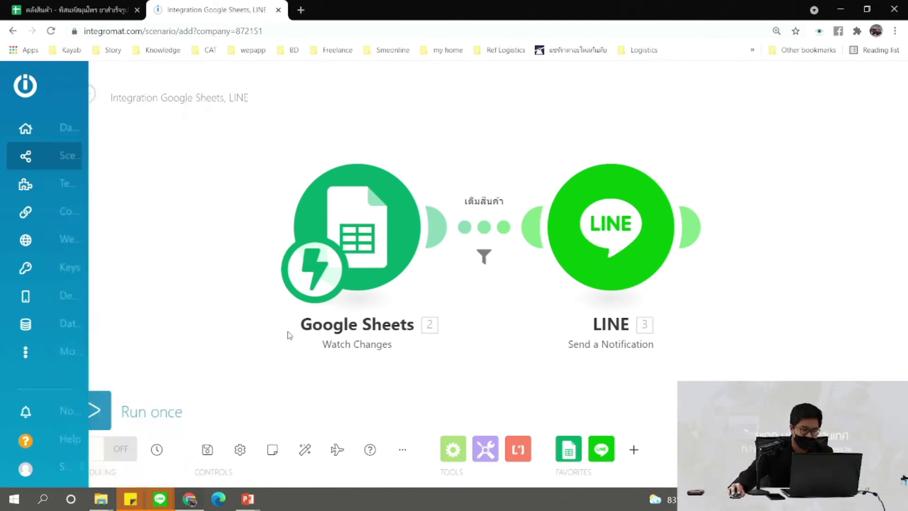
Run the Google Sheets and LINE scenario once as a test, and stop the run
click(97, 410)
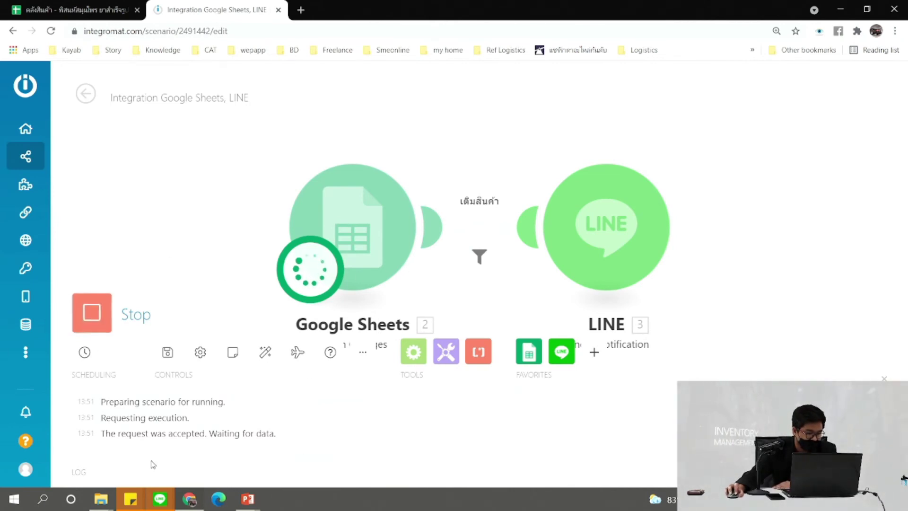
drag(107, 434, 196, 433)
click(207, 435)
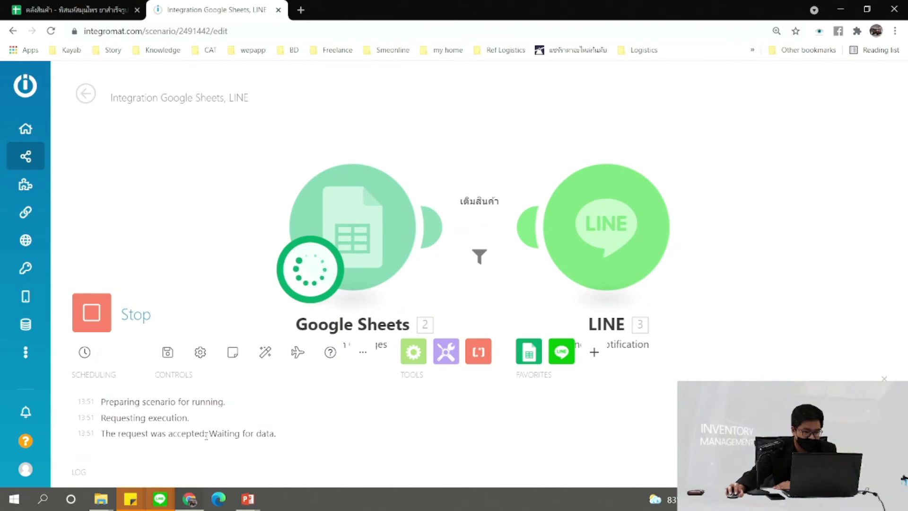
click(114, 311)
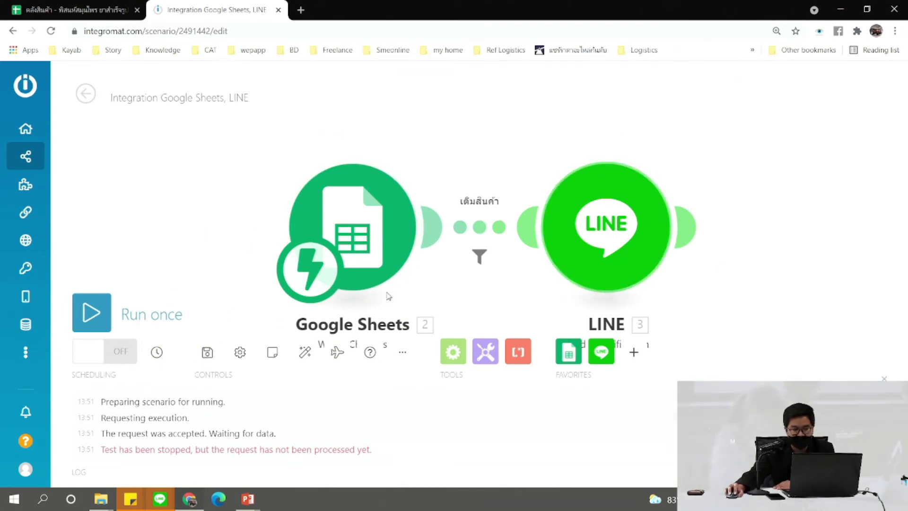
Open the list of all scenarios and try to activate the inactive "Integration Google Sheets, LINE" scenario
mouse_move(28, 156)
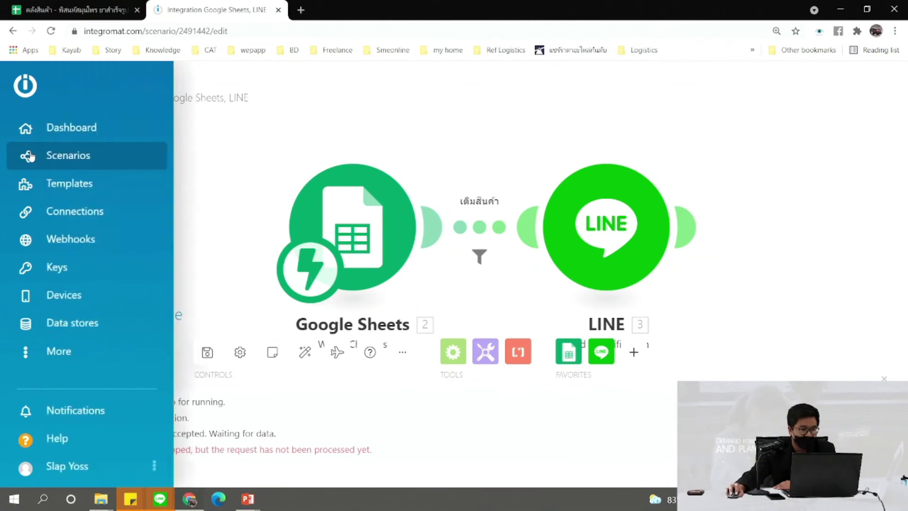
click(61, 158)
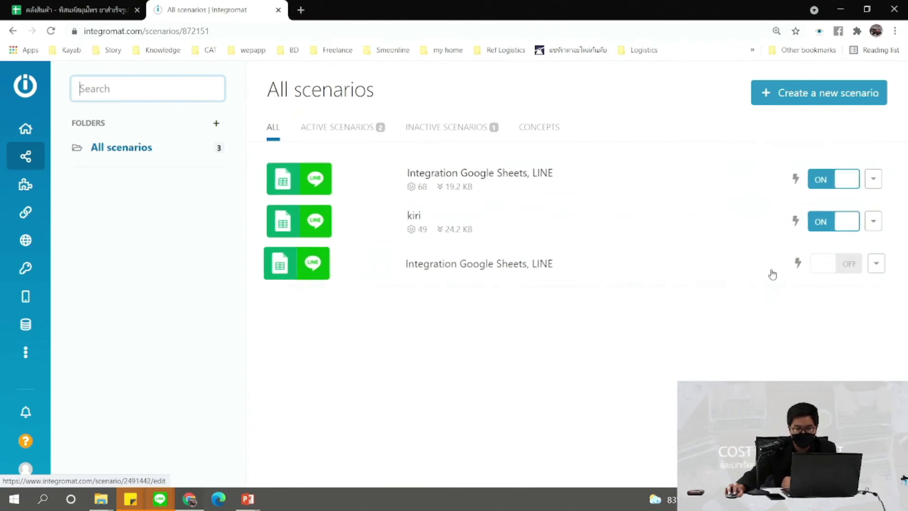
click(829, 263)
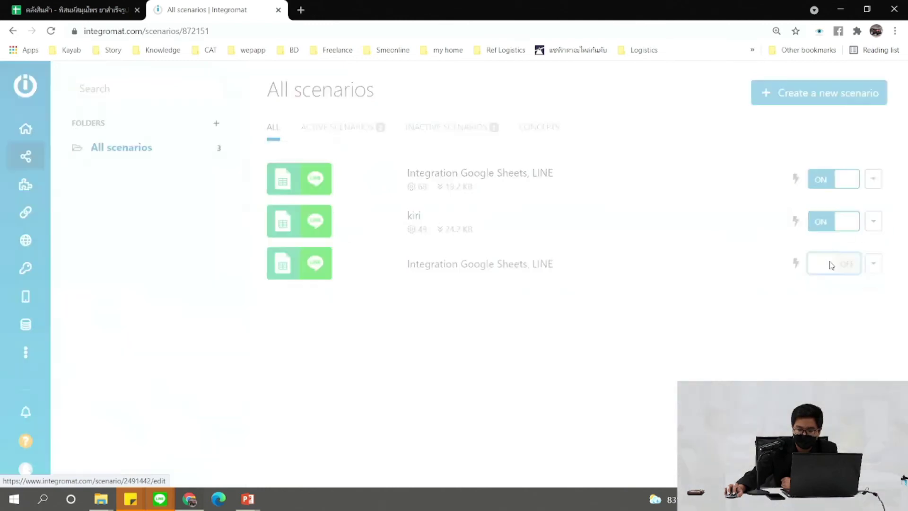
click(590, 227)
click(834, 263)
click(587, 228)
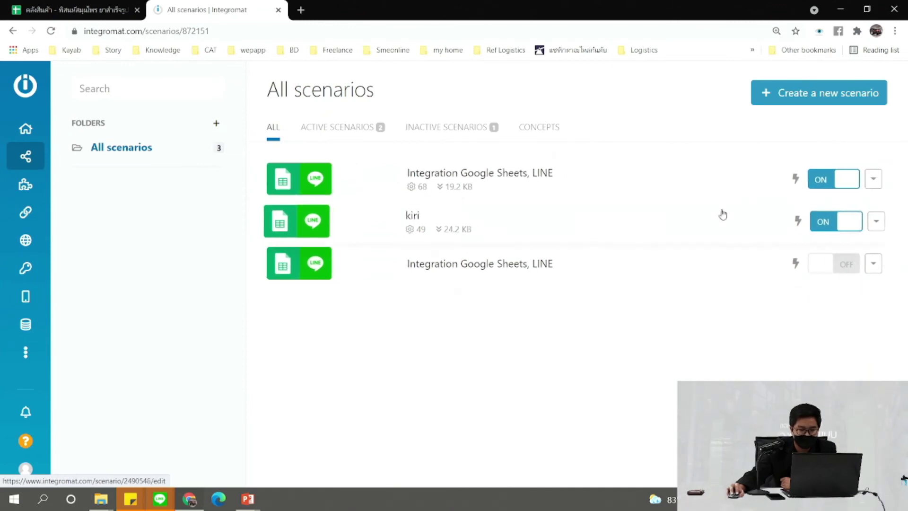
Open the kiri scenario's LINE notification module and append "กรุณาตรวจสอบคลังสินค้าได้ที่" to the end of its message
click(582, 221)
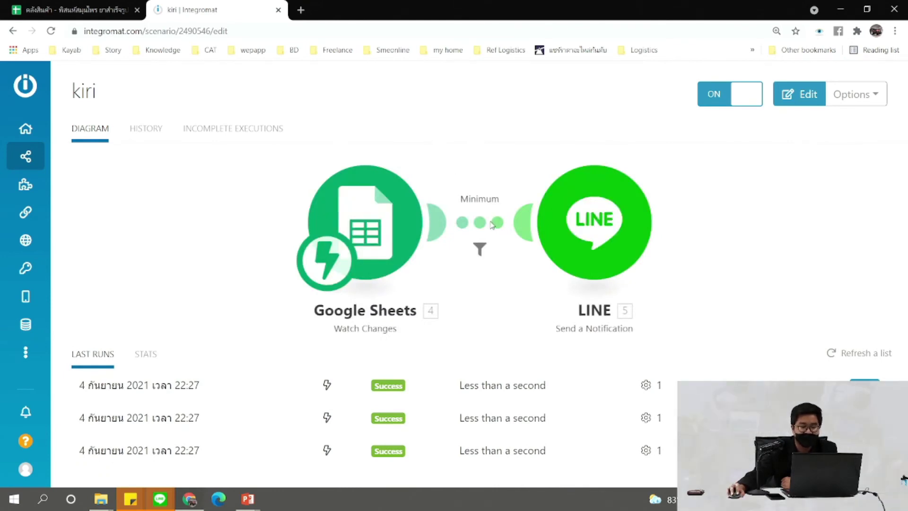
click(604, 234)
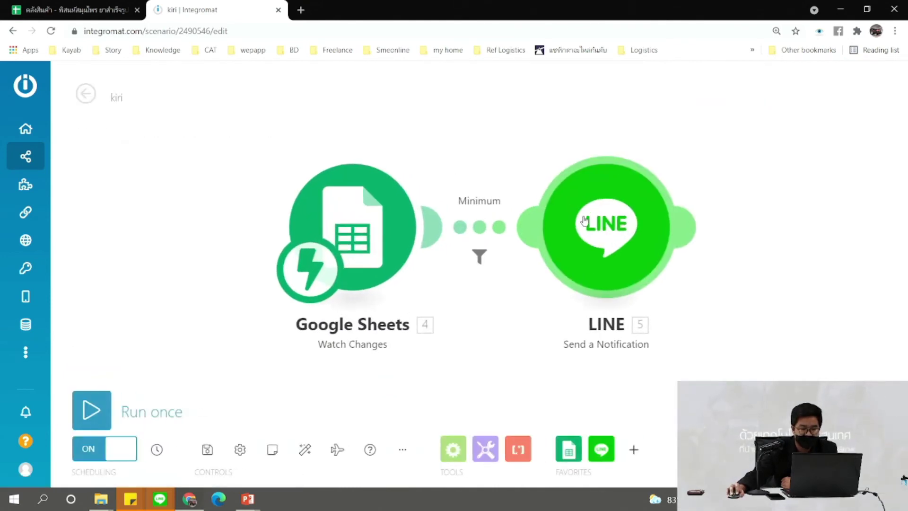
click(589, 222)
click(463, 232)
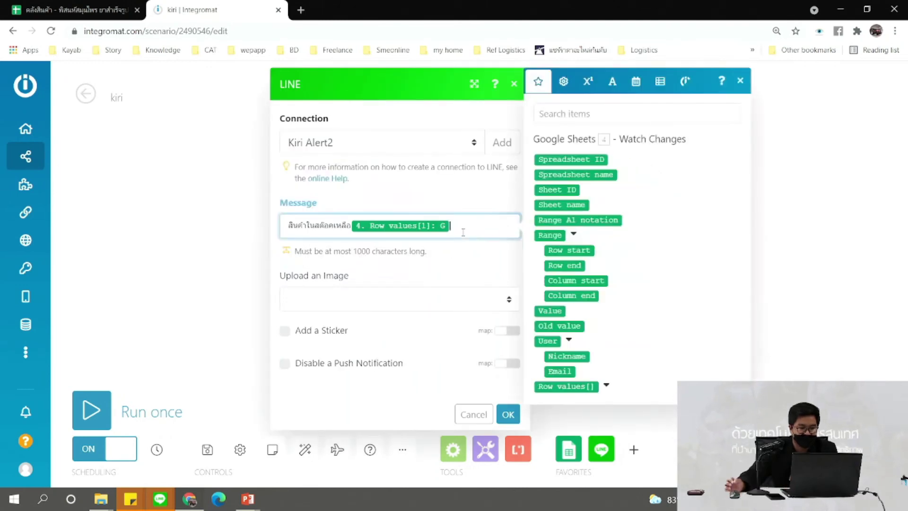
text(กรุณ)
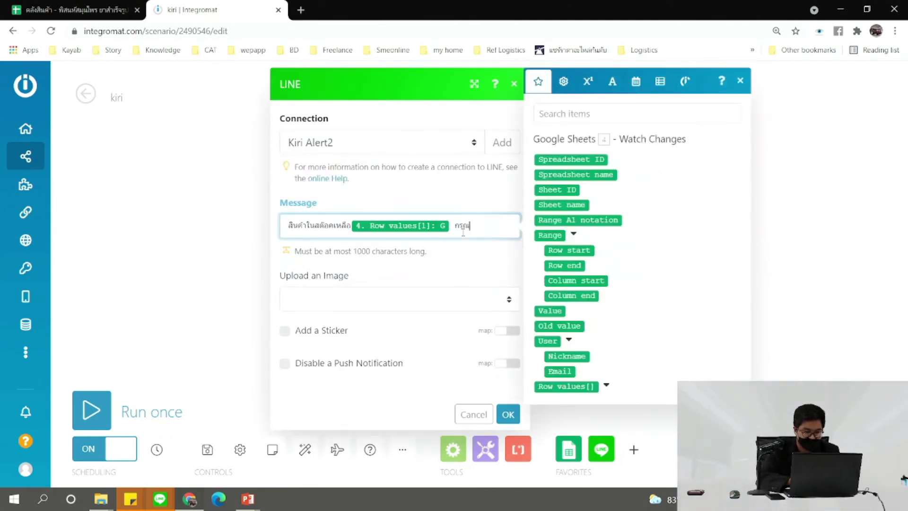
text(าตรวจสอบ)
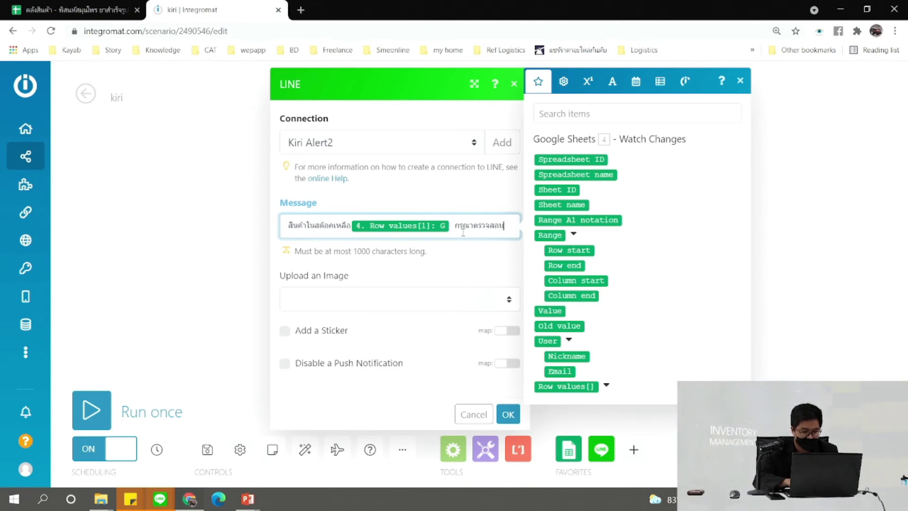
text(สต)
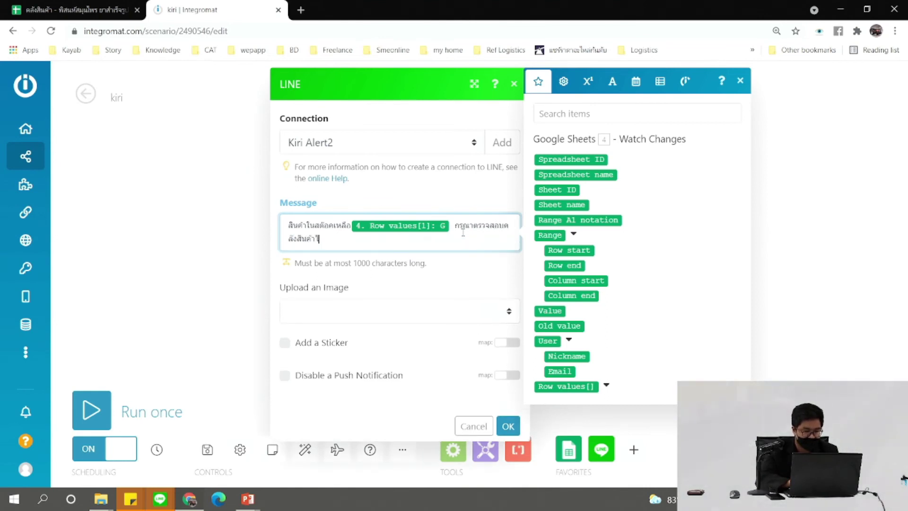
Copy the stock spreadsheet's link to the end of the LINE message, confirm the module, and return to the scenario list
click(40, 7)
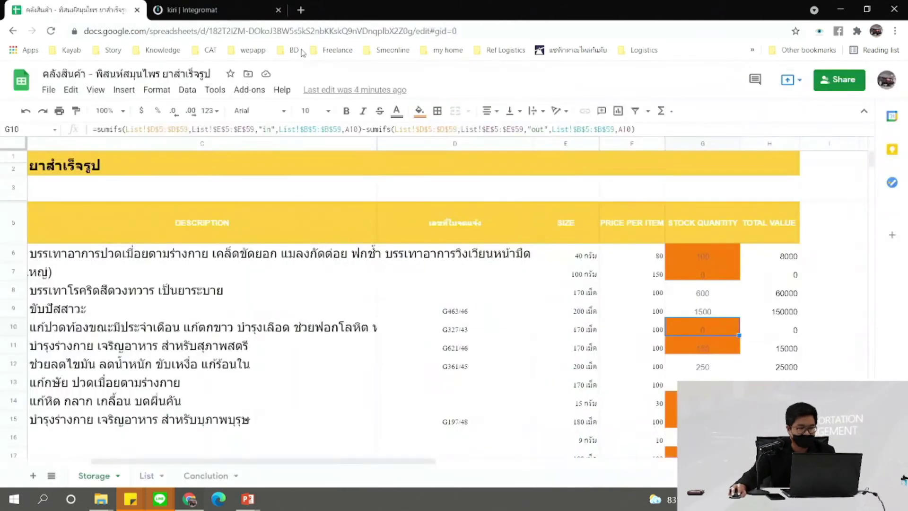
click(287, 31)
key(ctrl+c)
click(218, 7)
key(ctrl+v)
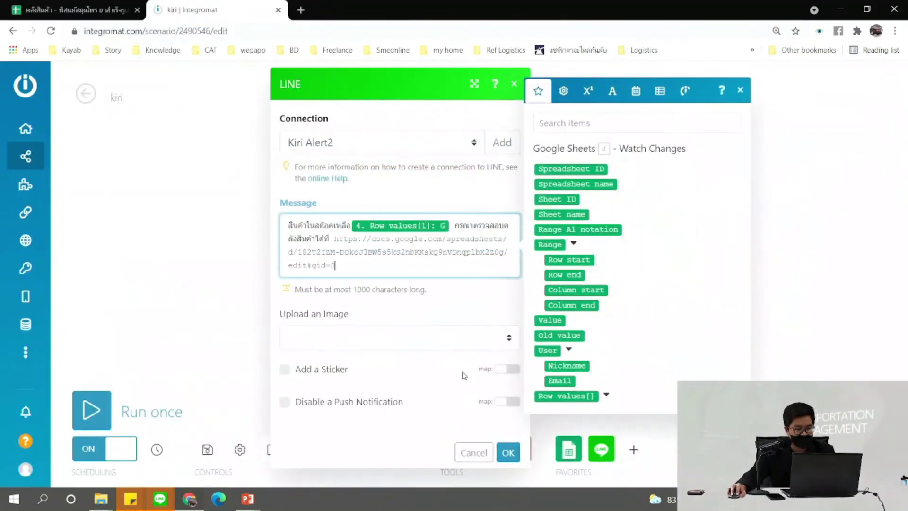
click(508, 452)
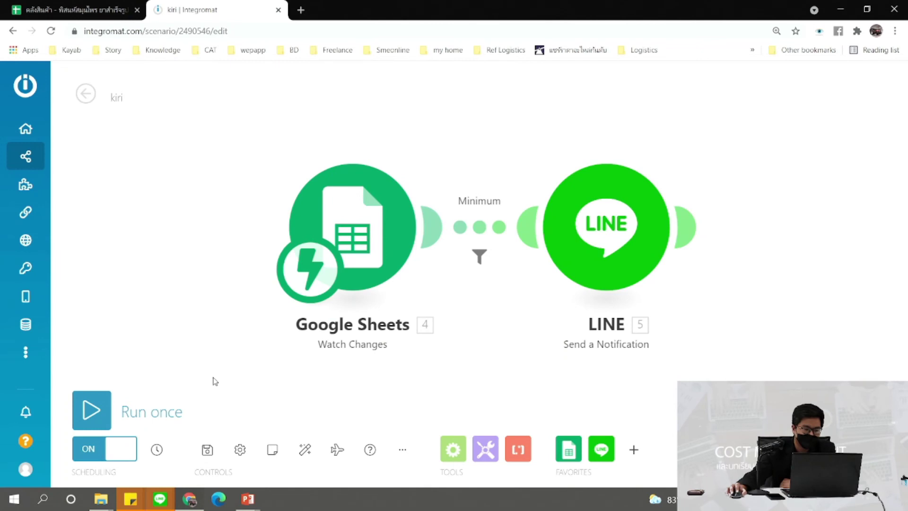
click(78, 155)
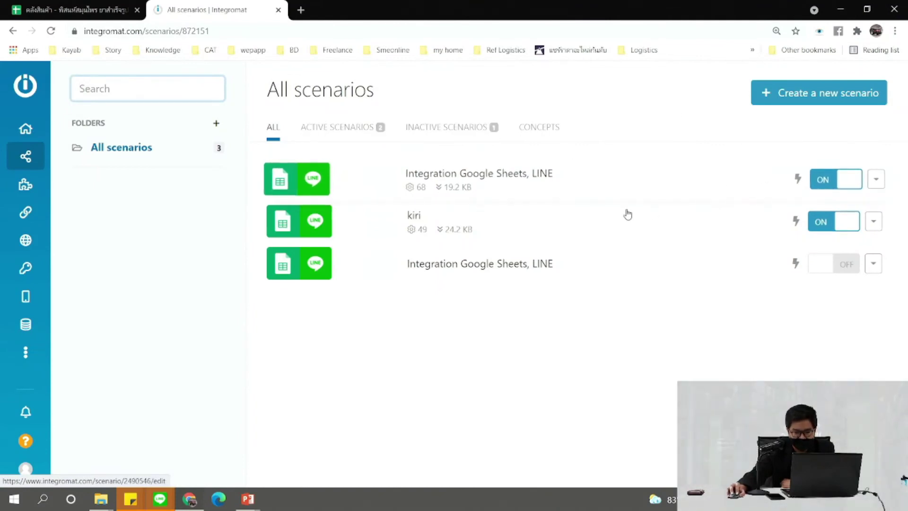
Select the stock quantity of 200 in the Storage sheet of the stock workbook and look up its item number
click(120, 5)
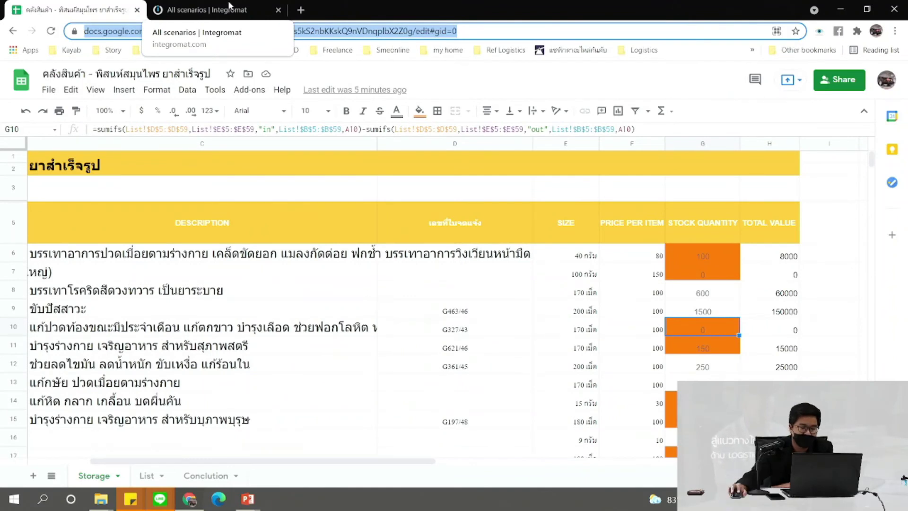
scroll(721, 316, down, 3)
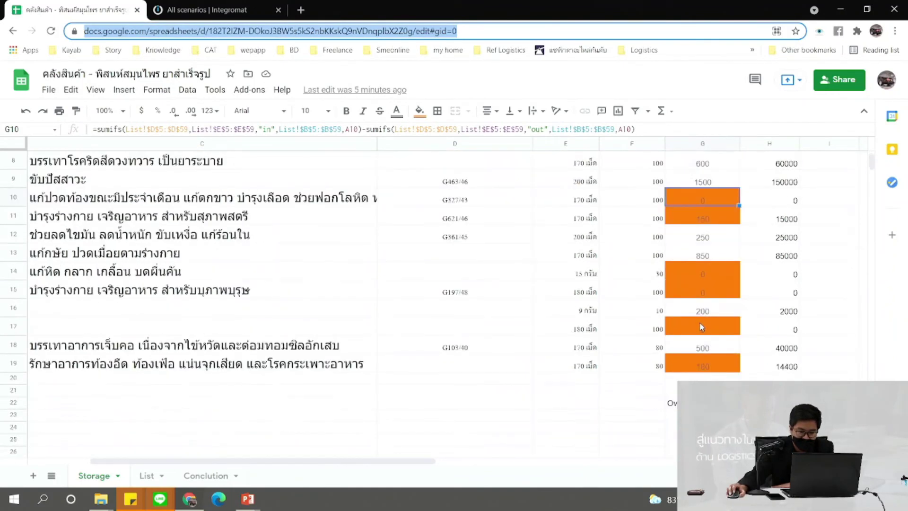
scroll(709, 336, up, 1)
click(702, 349)
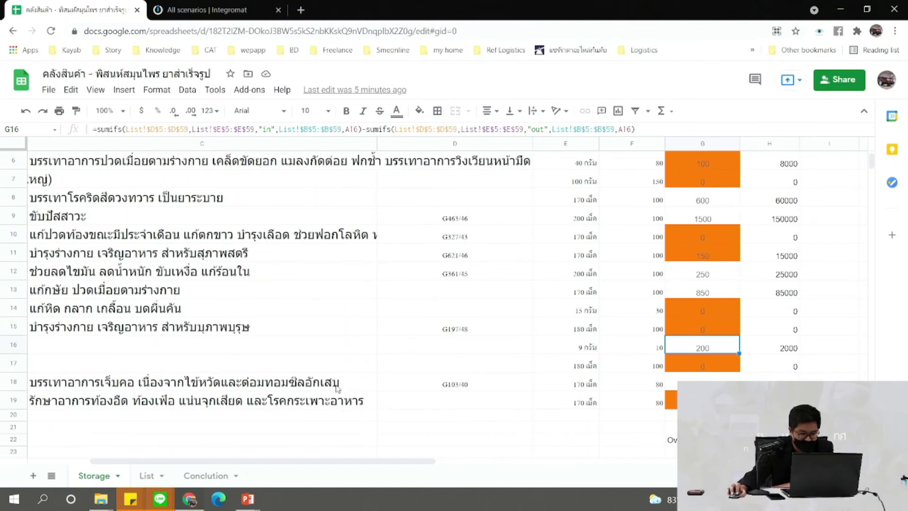
drag(379, 461, 316, 467)
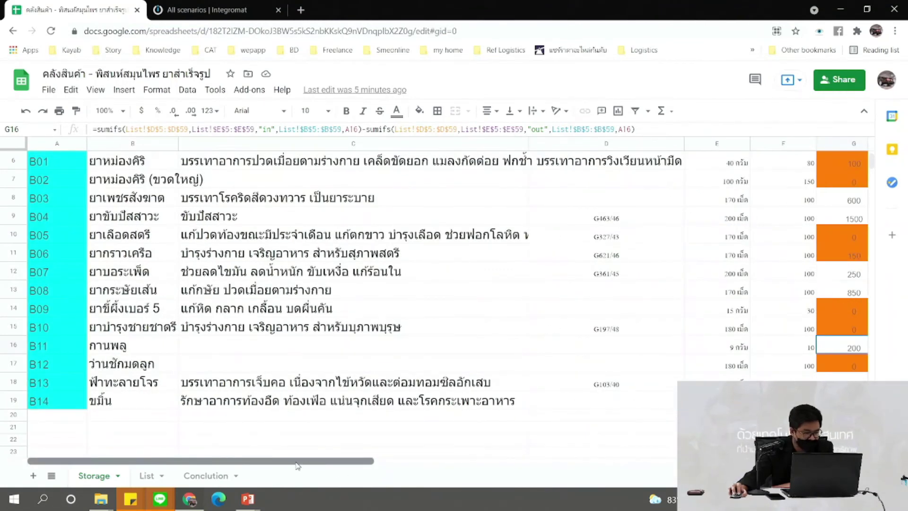
Record a stock movement in row 29 of the List sheet with item b11, quantity 100 and direction out
click(193, 476)
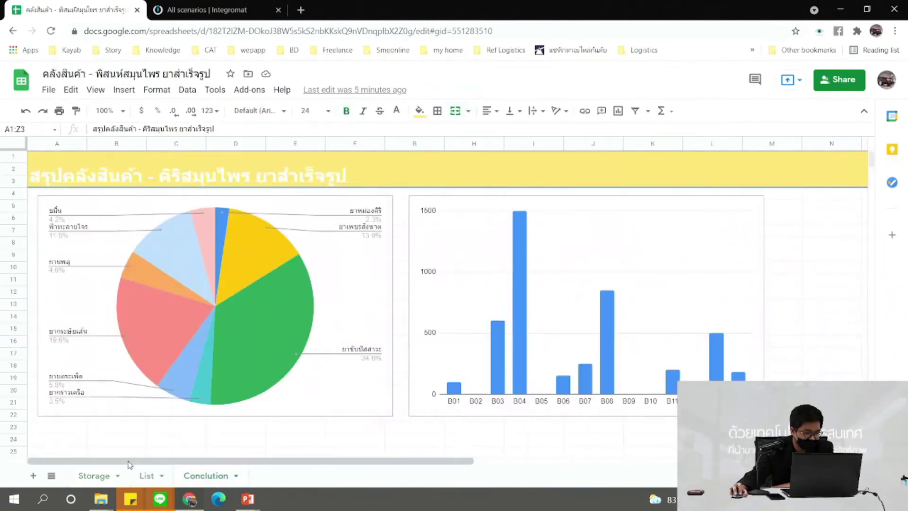
click(146, 475)
scroll(106, 377, down, 5)
scroll(112, 342, up, 1)
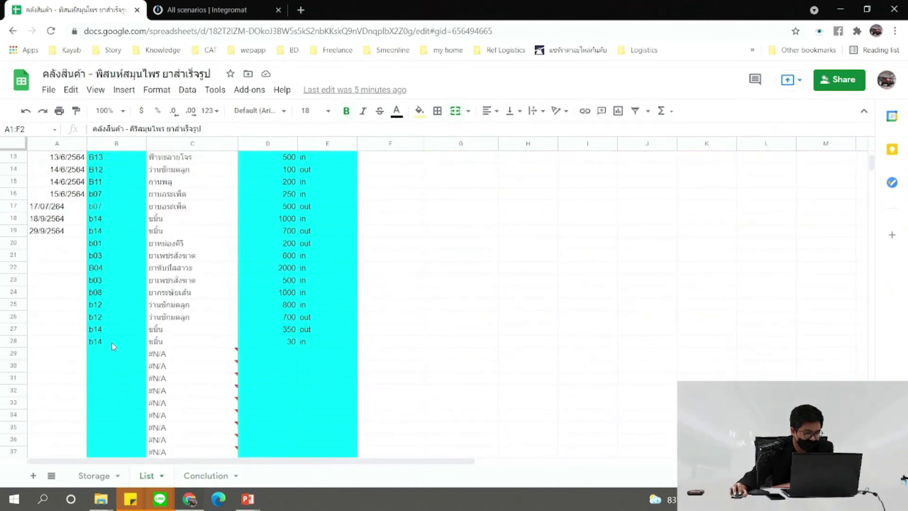
click(112, 356)
text(b11)
key(Return)
key(Right)
key(Right)
key(Up)
text(100)
key(Tab)
text(out)
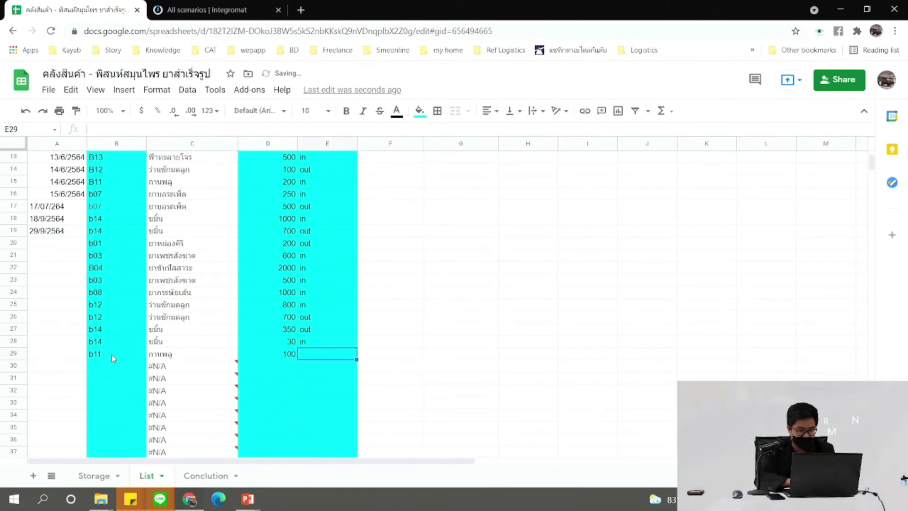
key(Return)
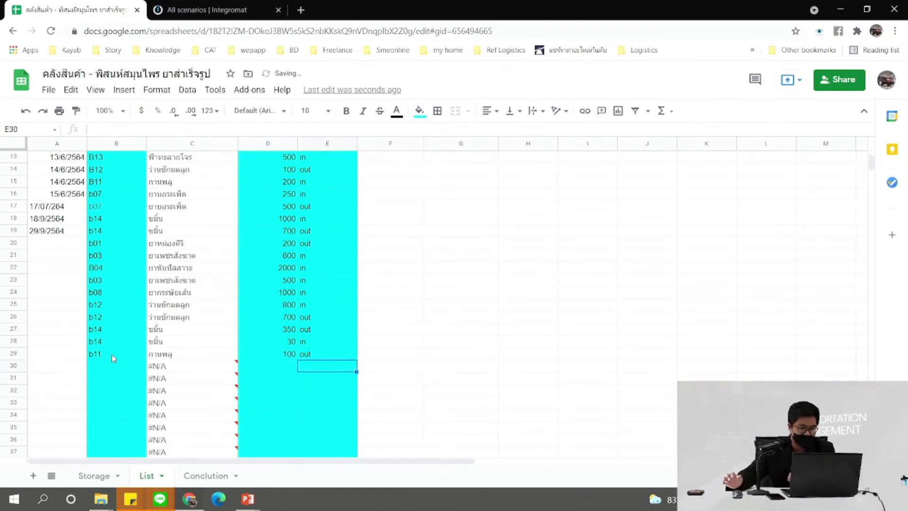
Check the LINE chat list for a low-stock notification and go back to the Storage sheet
mouse_move(162, 502)
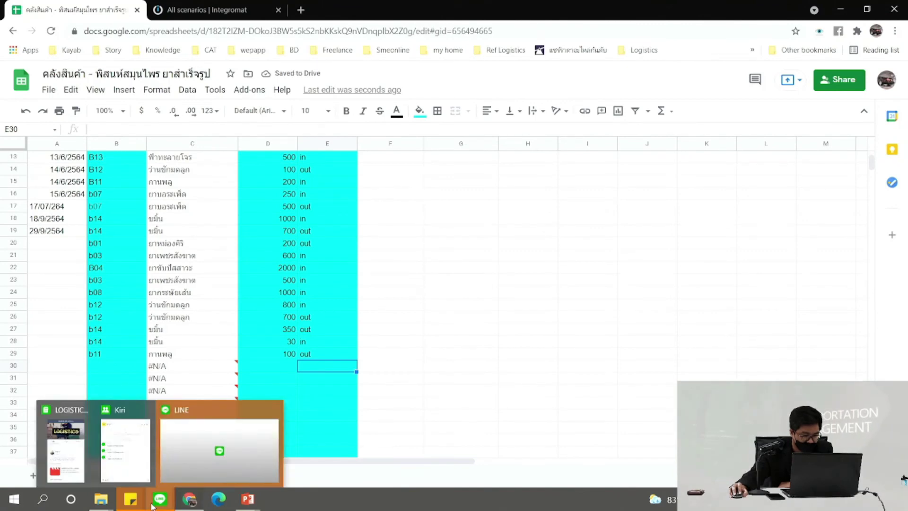
click(200, 461)
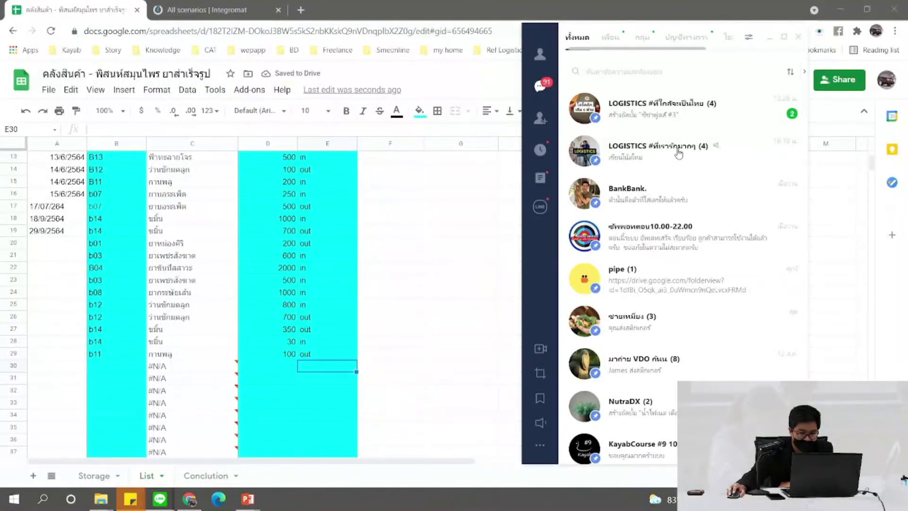
scroll(679, 152, down, 10)
click(478, 243)
scroll(469, 256, down, 1)
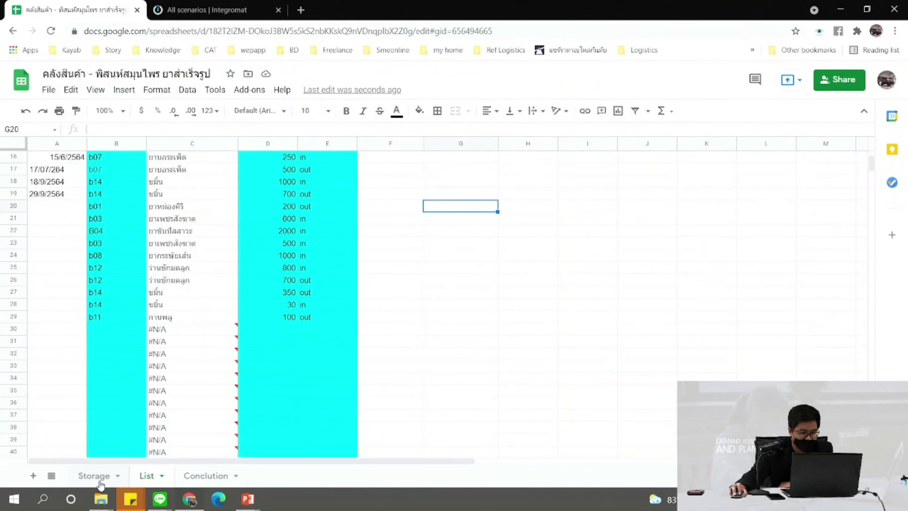
click(97, 477)
scroll(848, 355, up, 1)
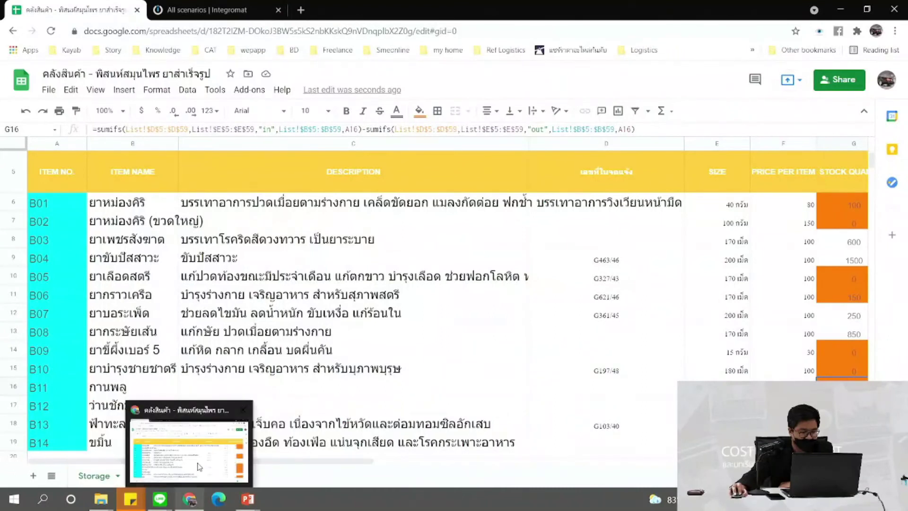
Open the kiri scenario, and inspect the watch-updates webhook URL in the stock workbook's Integromat extension settings
click(216, 10)
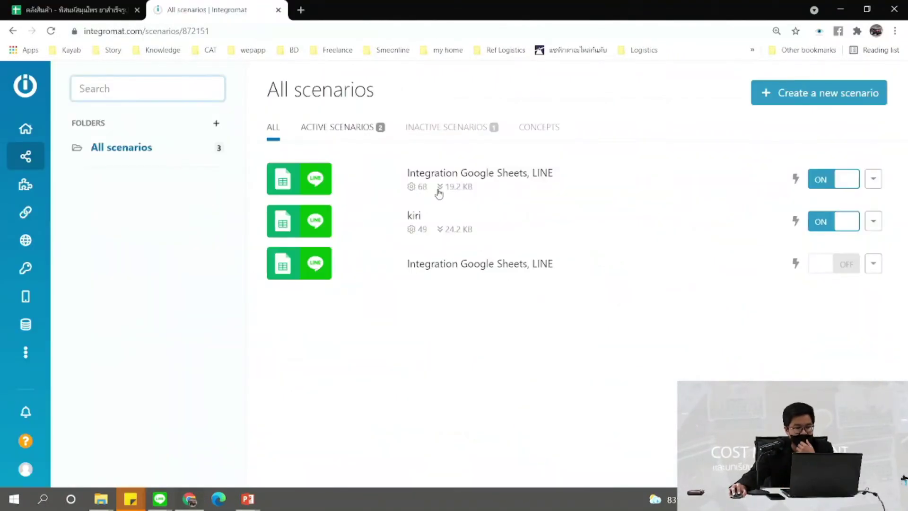
click(523, 232)
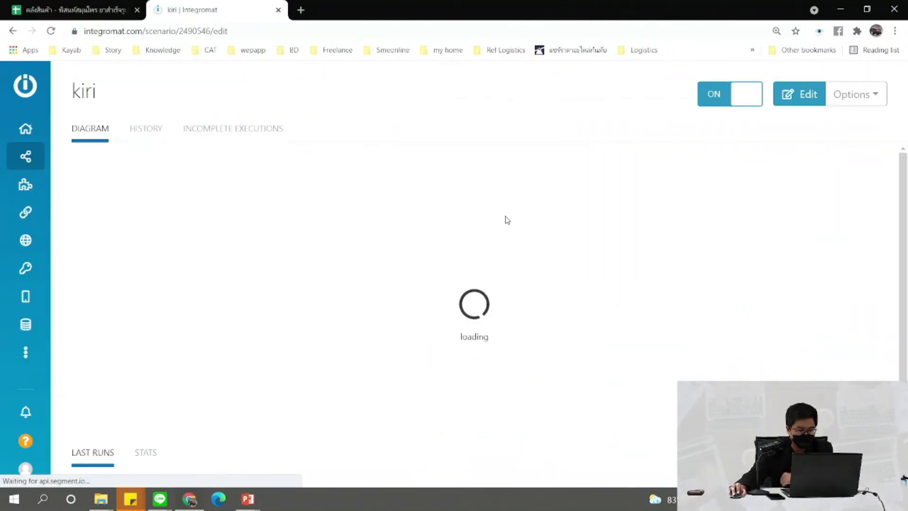
click(98, 7)
click(214, 34)
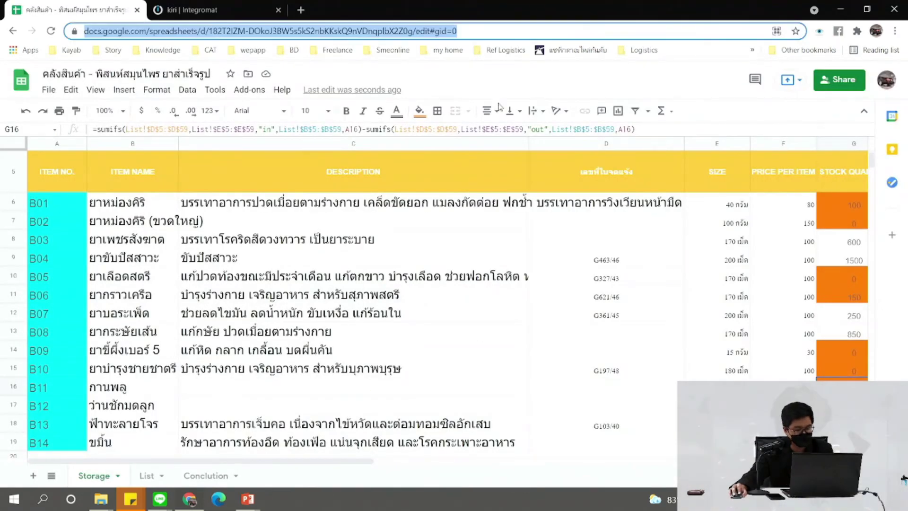
click(250, 90)
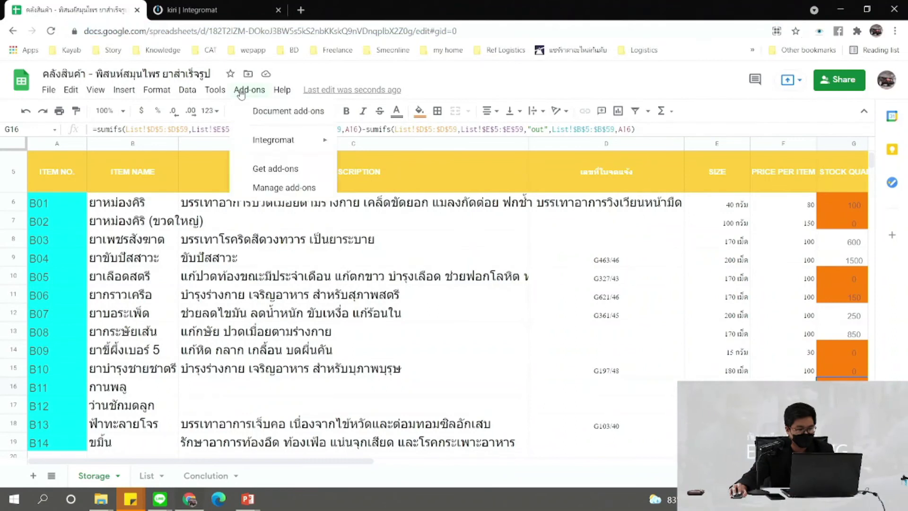
mouse_move(286, 141)
click(387, 150)
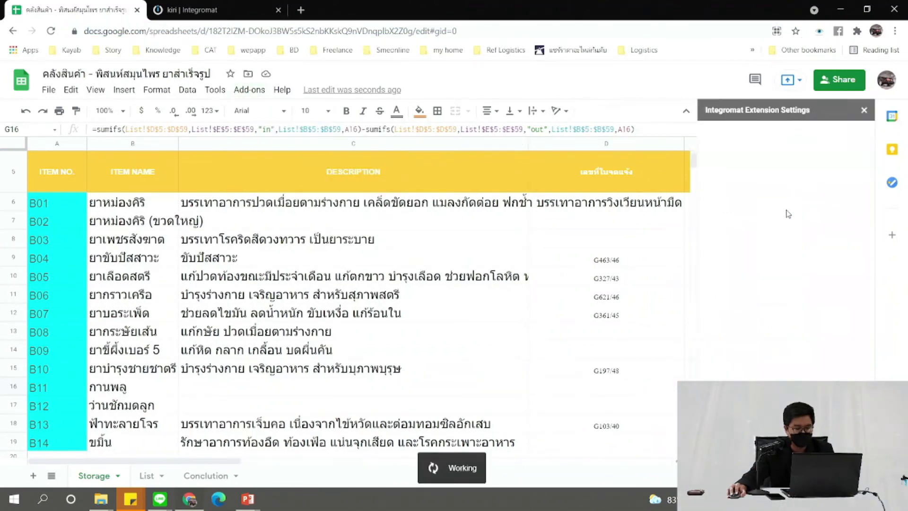
click(750, 176)
key(ctrl+a)
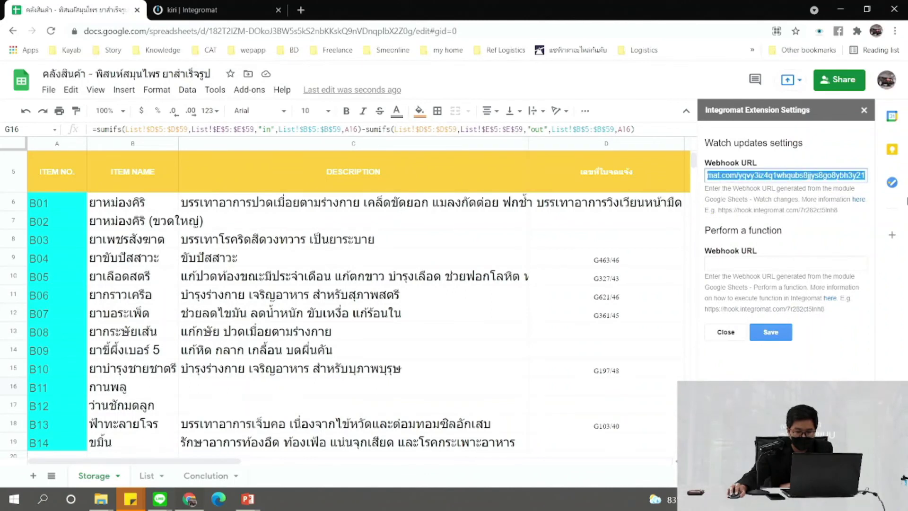
Review the Minimum filter's condition in the kiri scenario
click(205, 8)
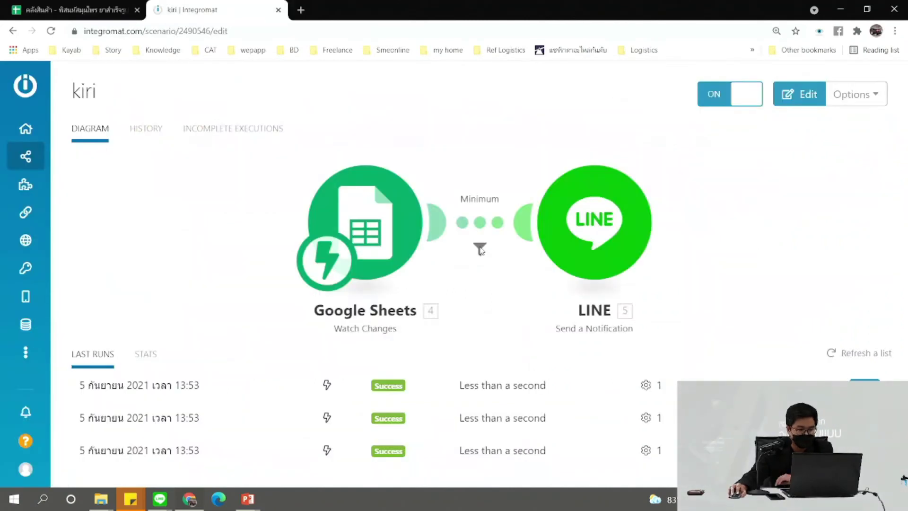
click(481, 228)
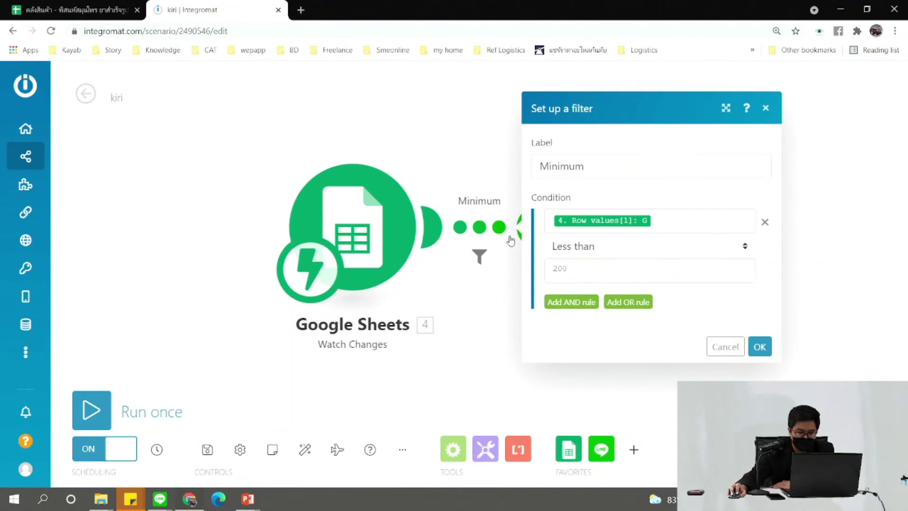
click(477, 295)
Close the Integromat extension settings in the stock workbook and examine the Storage sheet's stock quantities
click(76, 5)
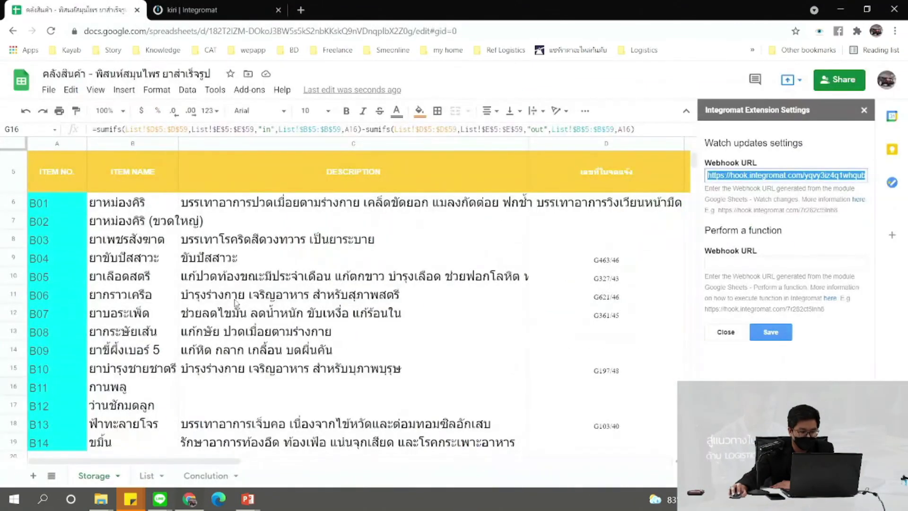
click(100, 494)
click(354, 313)
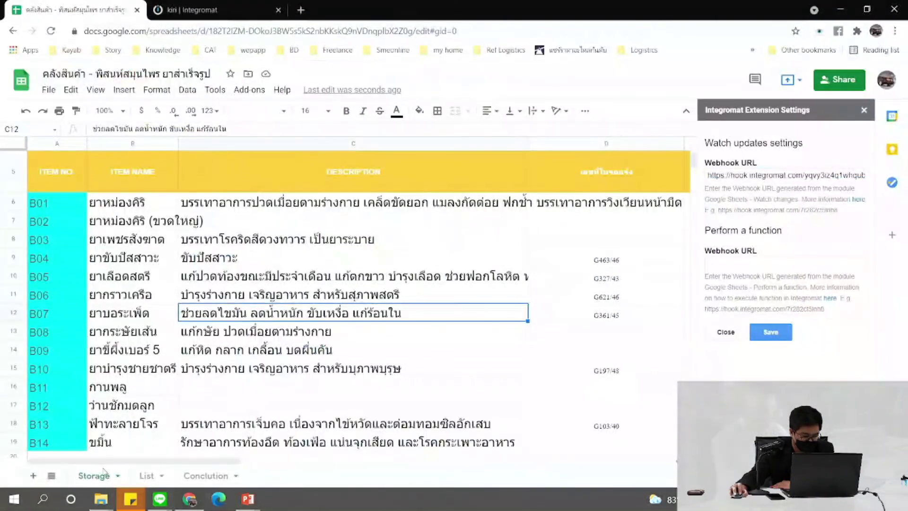
click(146, 476)
click(97, 478)
scroll(597, 295, down, 3)
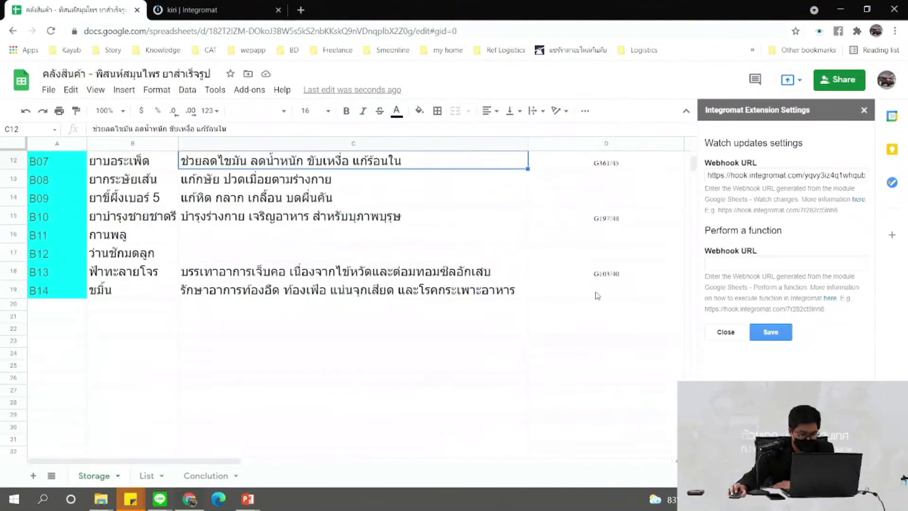
click(726, 333)
scroll(825, 322, up, 3)
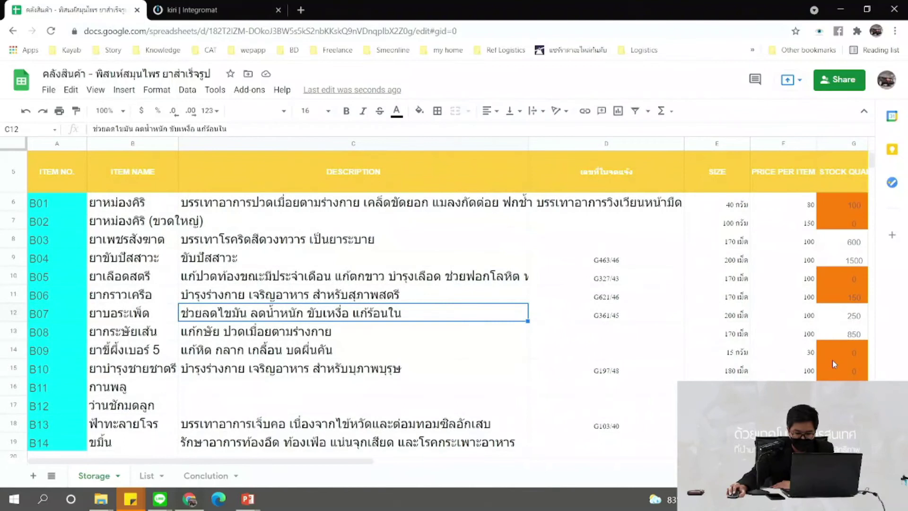
scroll(833, 359, down, 1)
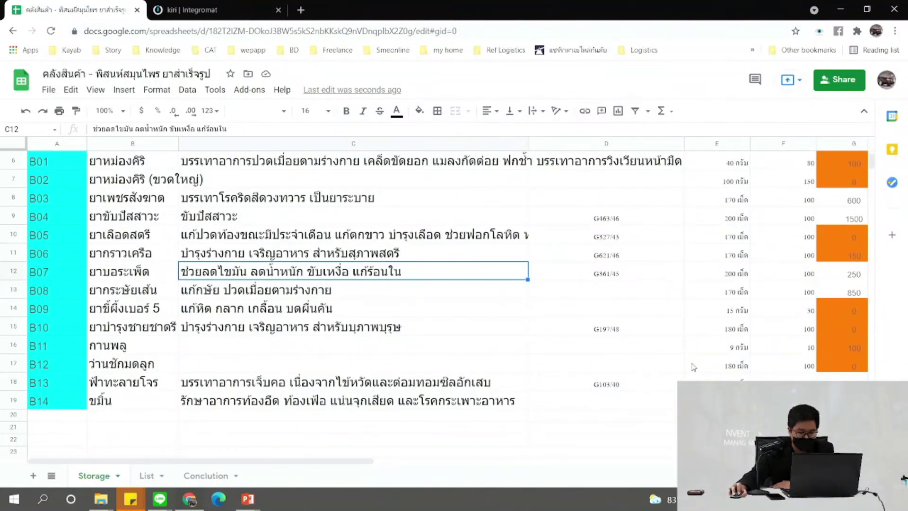
Enter the product code b13 in the first empty row of the List sheet
click(157, 387)
click(146, 476)
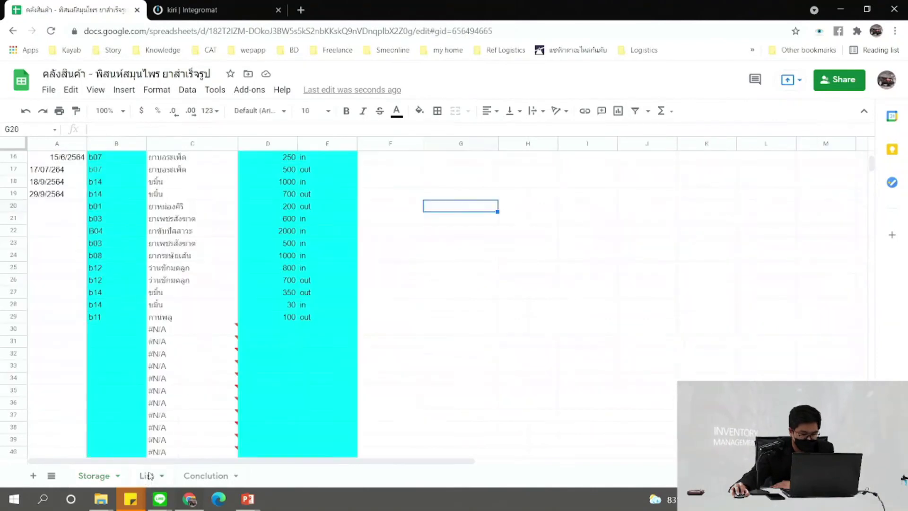
click(107, 331)
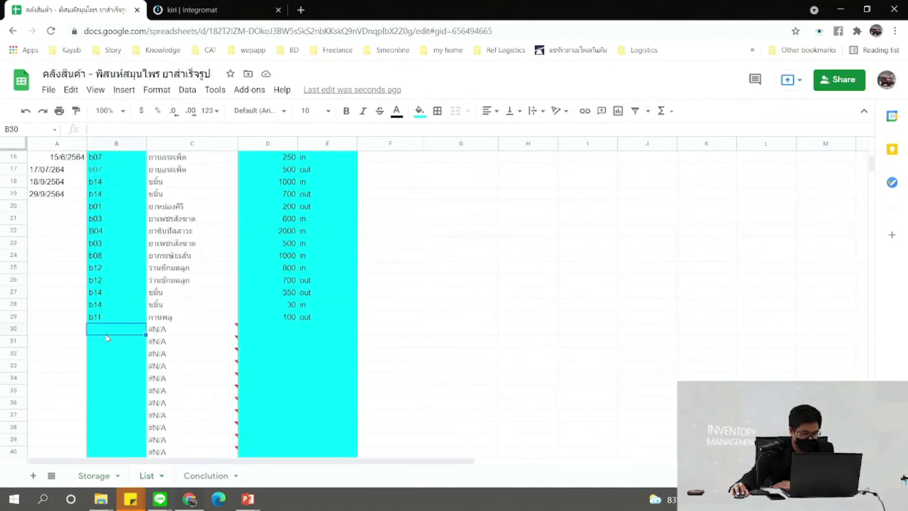
click(95, 476)
click(148, 475)
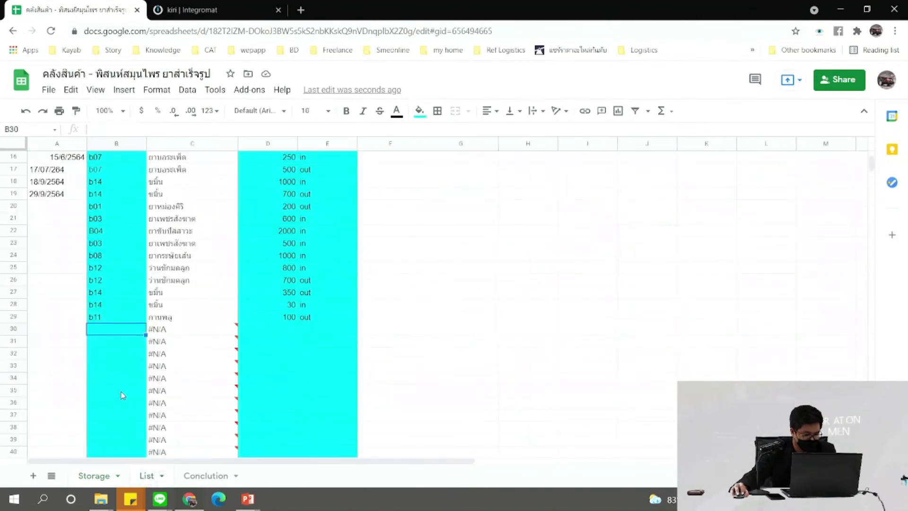
text(b13)
key(Return)
Complete the b13 stock movement in row 30 with a quantity of 400 and the direction out
key(Right)
key(Right)
key(Up)
text(20)
key(BackSpace)
key(BackSpace)
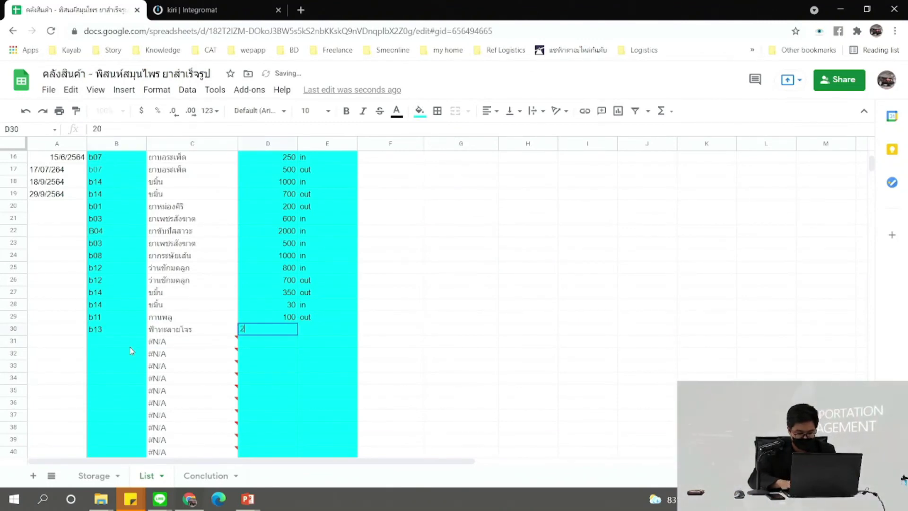
text(400)
key(Return)
key(Up)
key(Right)
text(o)
key(Return)
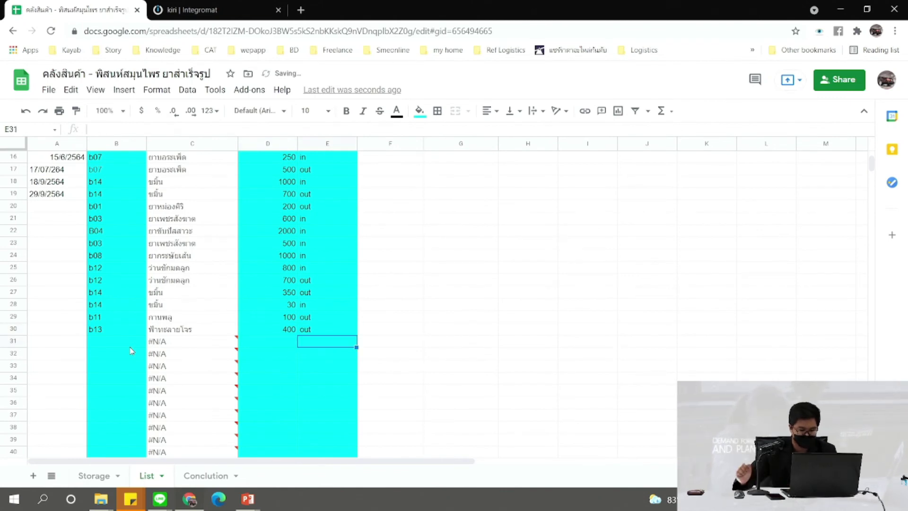
Glance at the open LINE windows and switch to the PowerPoint slide show on Google Sheets notifications in LINE through Integromat
mouse_move(160, 499)
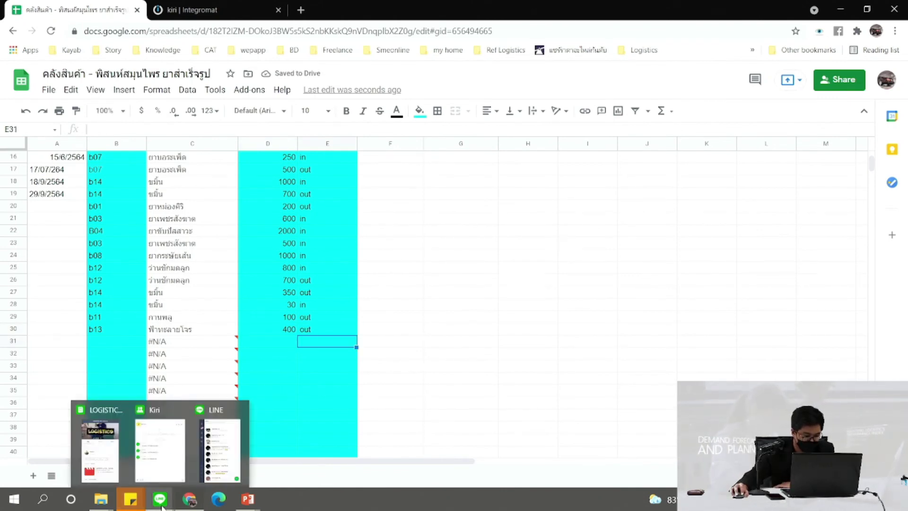
mouse_move(248, 499)
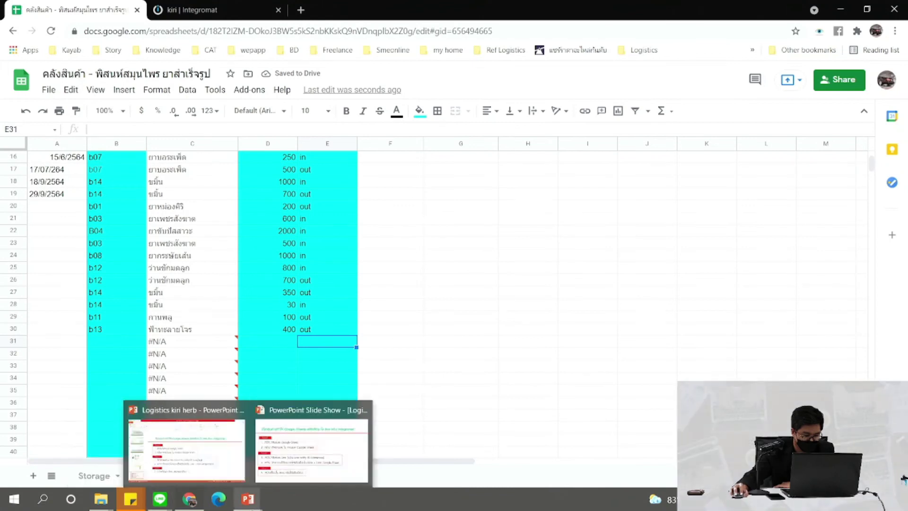
click(284, 481)
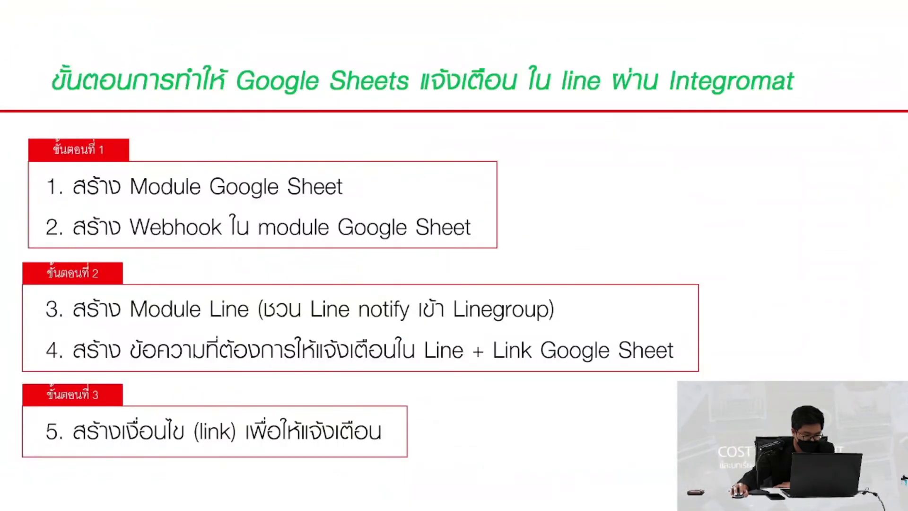